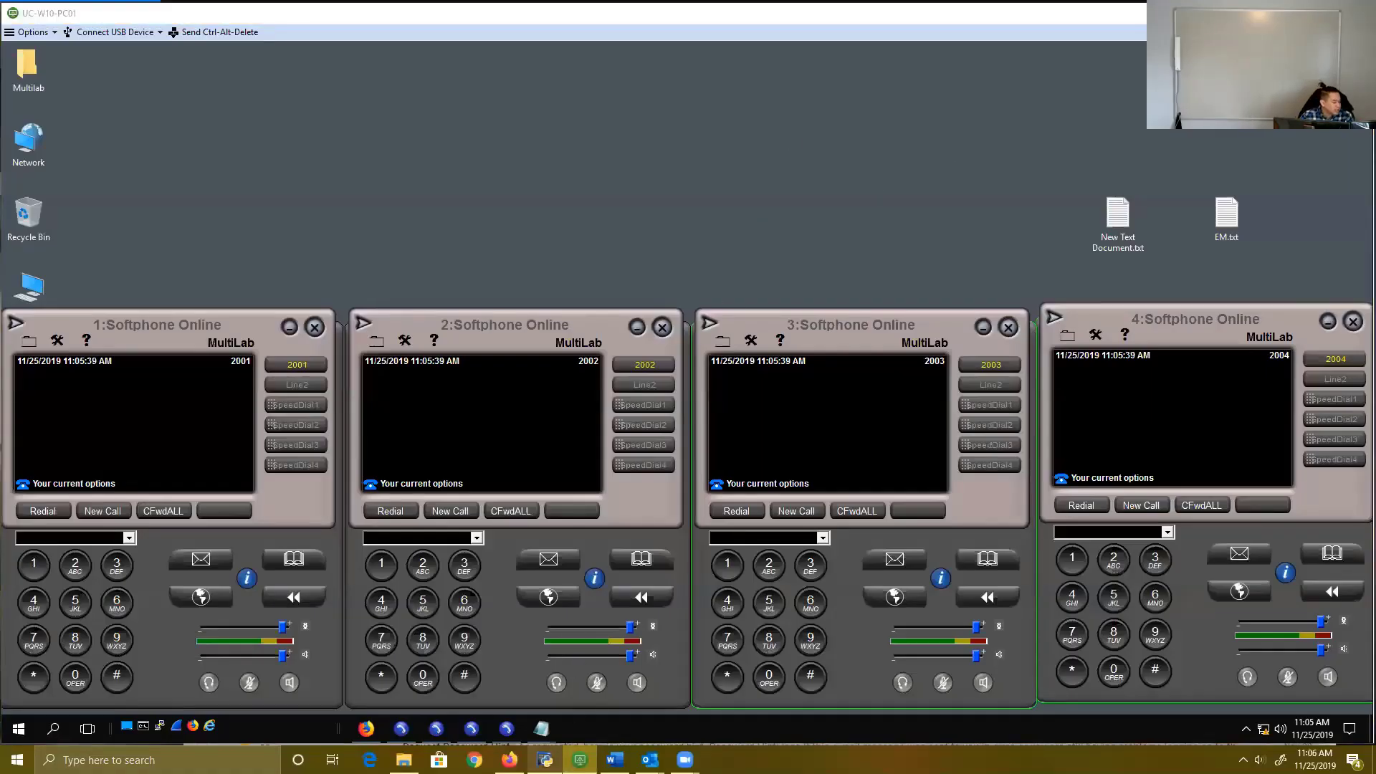
# Step: Open New Text Document.txt from the desktop and maximize its empty Notepad window
pyautogui.moveTo(510, 761)
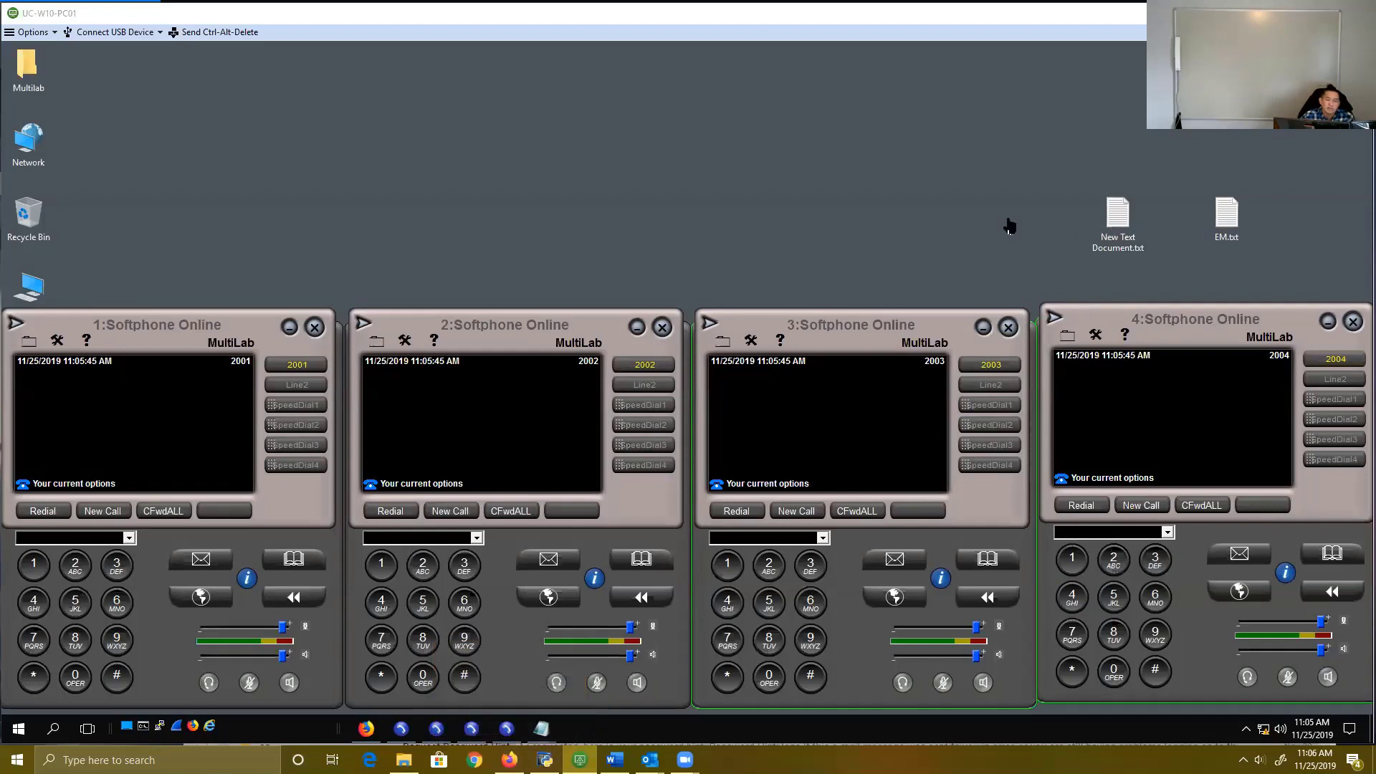
pyautogui.click(1103, 230)
pyautogui.doubleClick(1103, 231)
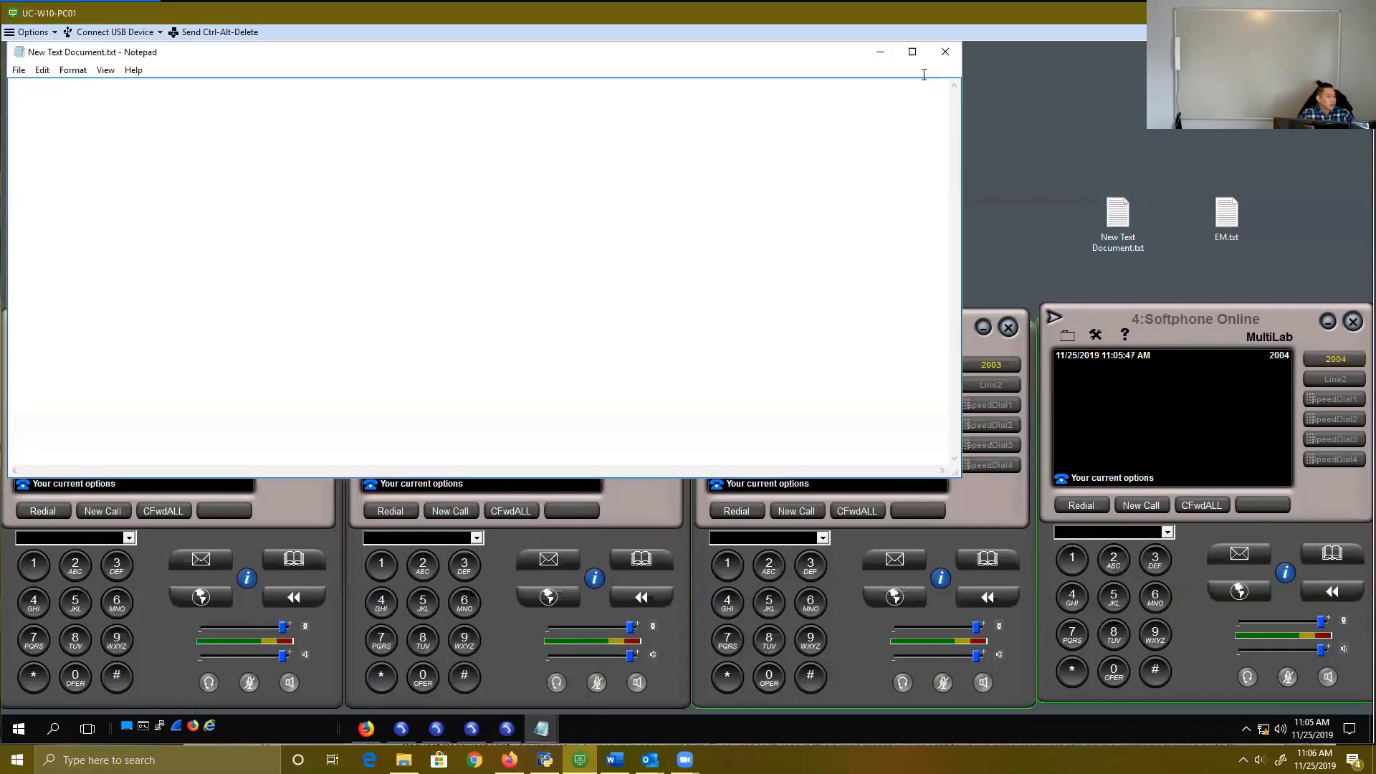
pyautogui.click(914, 53)
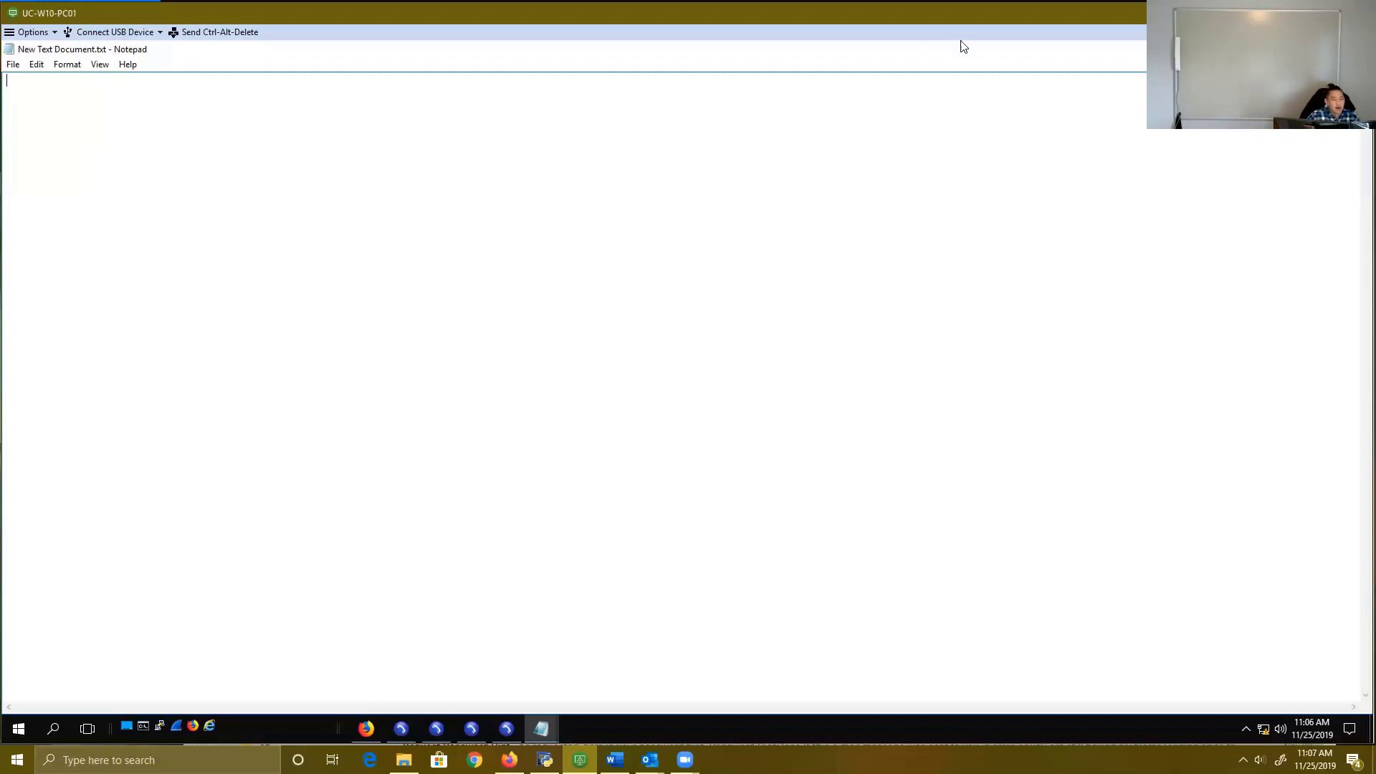
# Step: Minimize the blank document, close one of the duplicate New Text Document.txt windows and bring up another full screen
pyautogui.click(1289, 49)
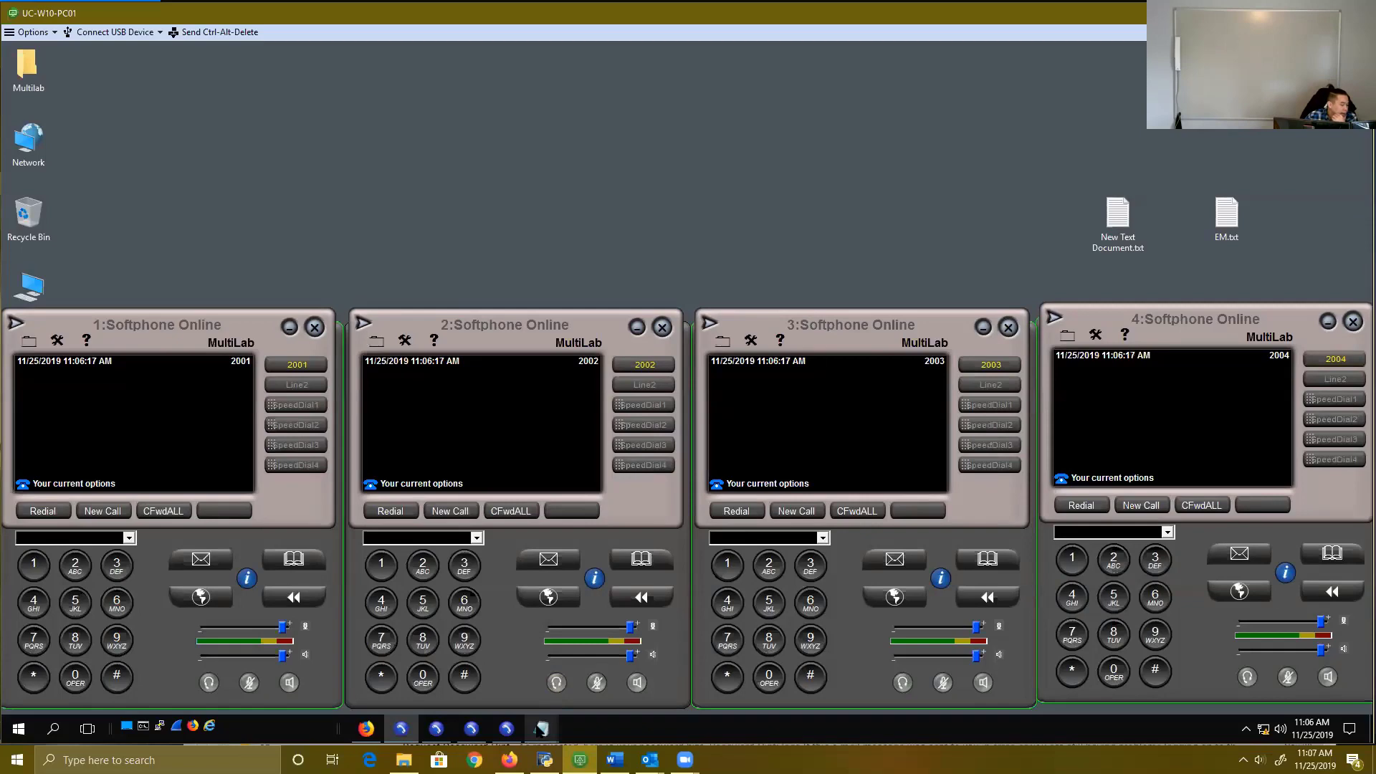
pyautogui.moveTo(541, 730)
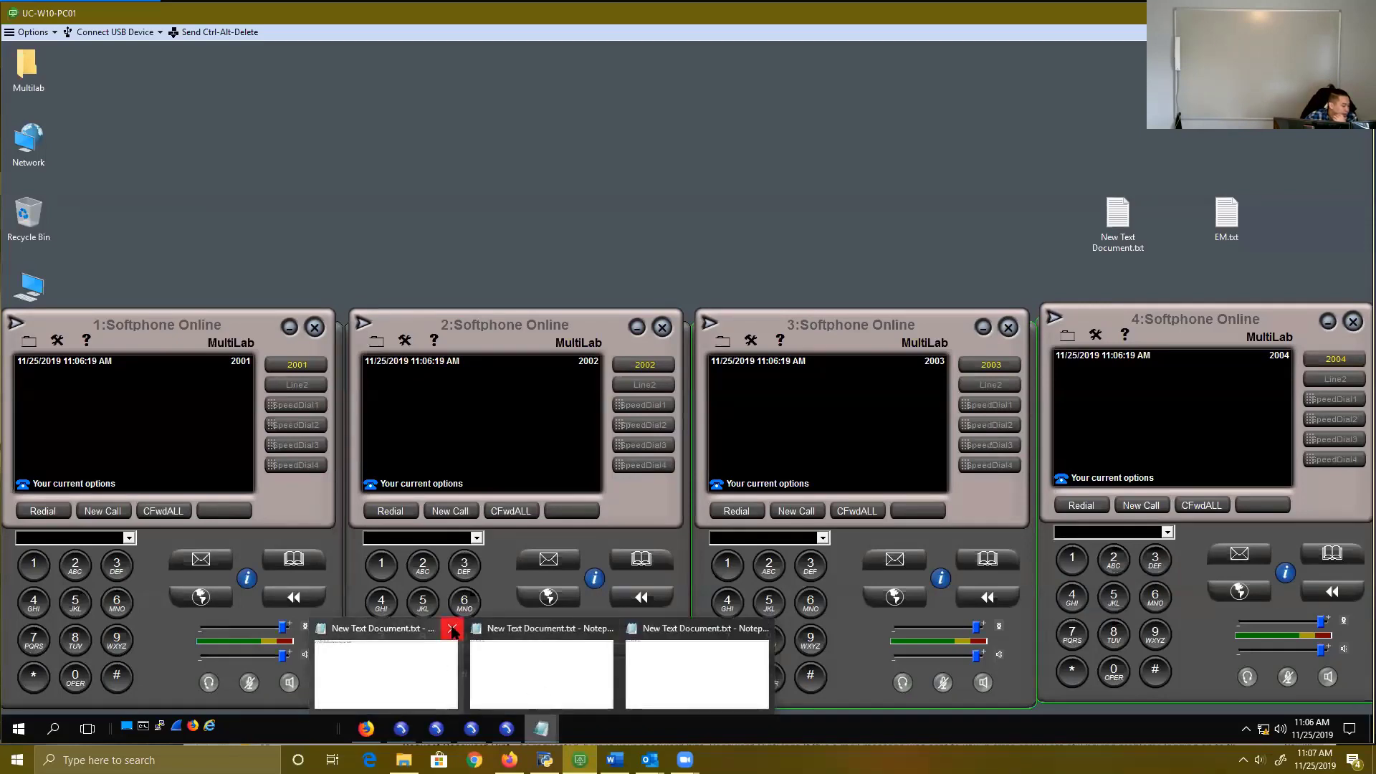
pyautogui.click(451, 629)
pyautogui.click(447, 663)
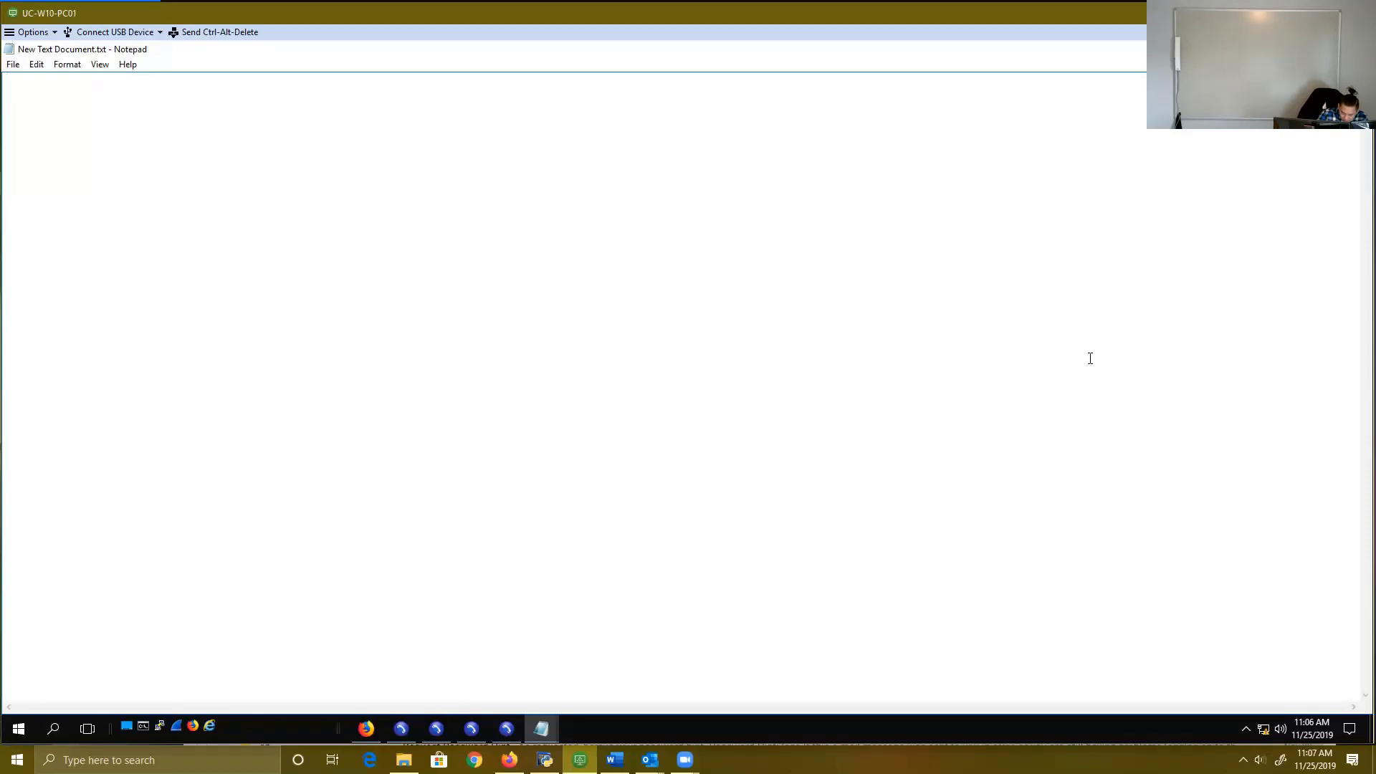
# Step: Handwrite "Hunt Pilot - 2999" in red on the blank page, with an arrow down to "Hunt List"
pyautogui.moveTo(333, 105); pyautogui.dragTo(340, 138)
pyautogui.moveTo(349, 103); pyautogui.dragTo(352, 134)
pyautogui.moveTo(339, 123); pyautogui.dragTo(394, 128)
pyautogui.moveTo(407, 103)
pyautogui.mouseDown()
pyautogui.moveTo(412, 127)
pyautogui.moveTo(468, 131)
pyautogui.mouseUp()
pyautogui.moveTo(468, 108); pyautogui.dragTo(496, 133)
pyautogui.moveTo(504, 107)
pyautogui.mouseDown()
pyautogui.moveTo(506, 129)
pyautogui.moveTo(558, 113)
pyautogui.mouseUp()
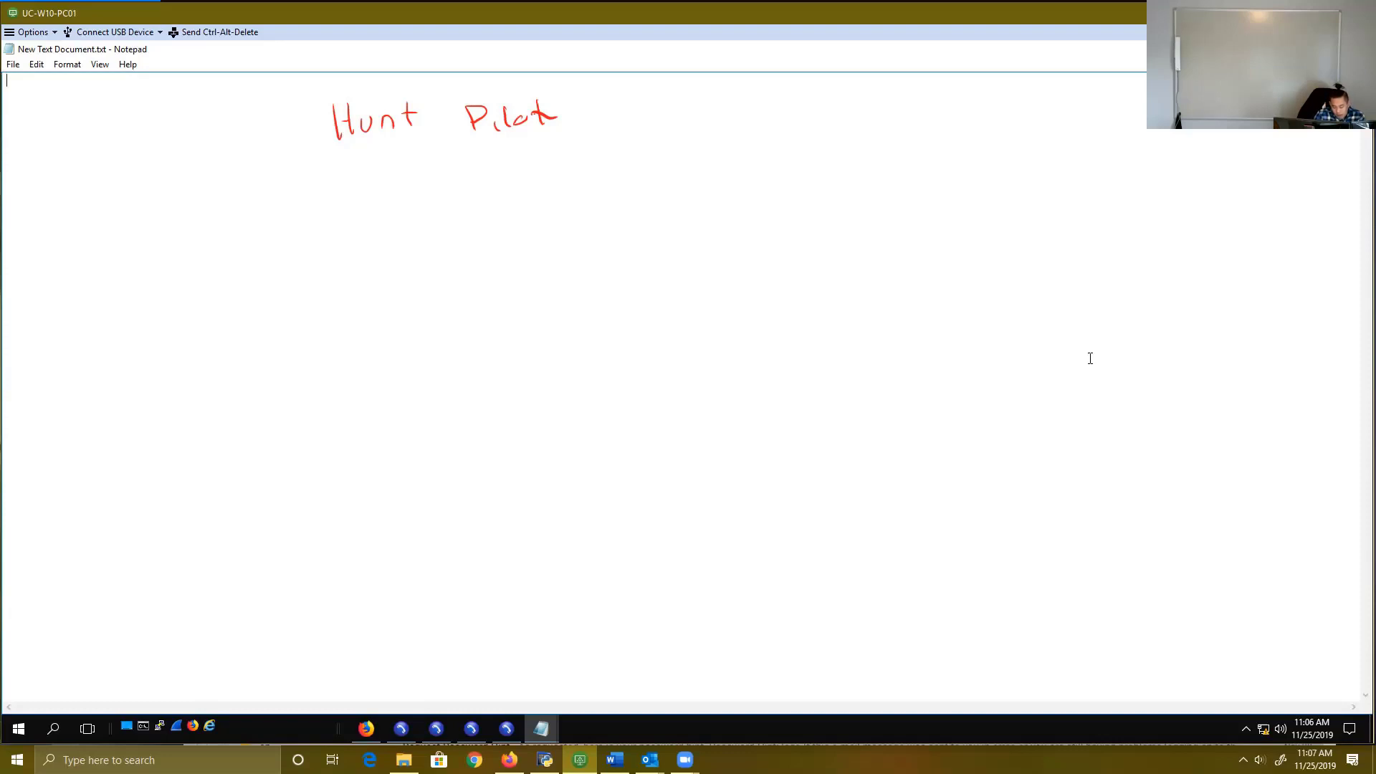
pyautogui.moveTo(587, 115); pyautogui.dragTo(601, 114)
pyautogui.moveTo(620, 105)
pyautogui.mouseDown()
pyautogui.moveTo(634, 123)
pyautogui.moveTo(690, 124)
pyautogui.mouseUp()
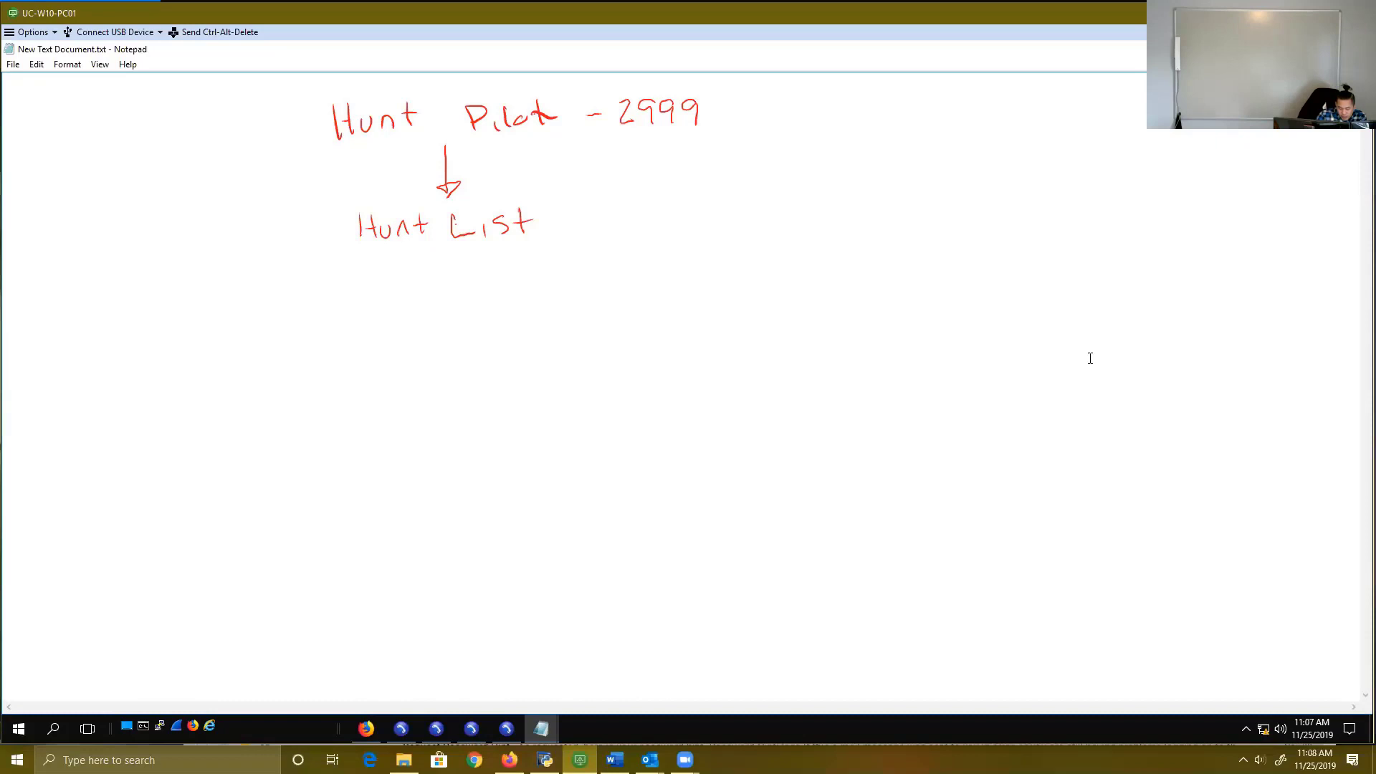
# Step: Draw an arrow from Hunt List down to "LG1" and branch it to two phones labelled 2001 and 2002
pyautogui.moveTo(432, 263)
pyautogui.mouseDown()
pyautogui.moveTo(352, 383)
pyautogui.moveTo(406, 379)
pyautogui.mouseUp()
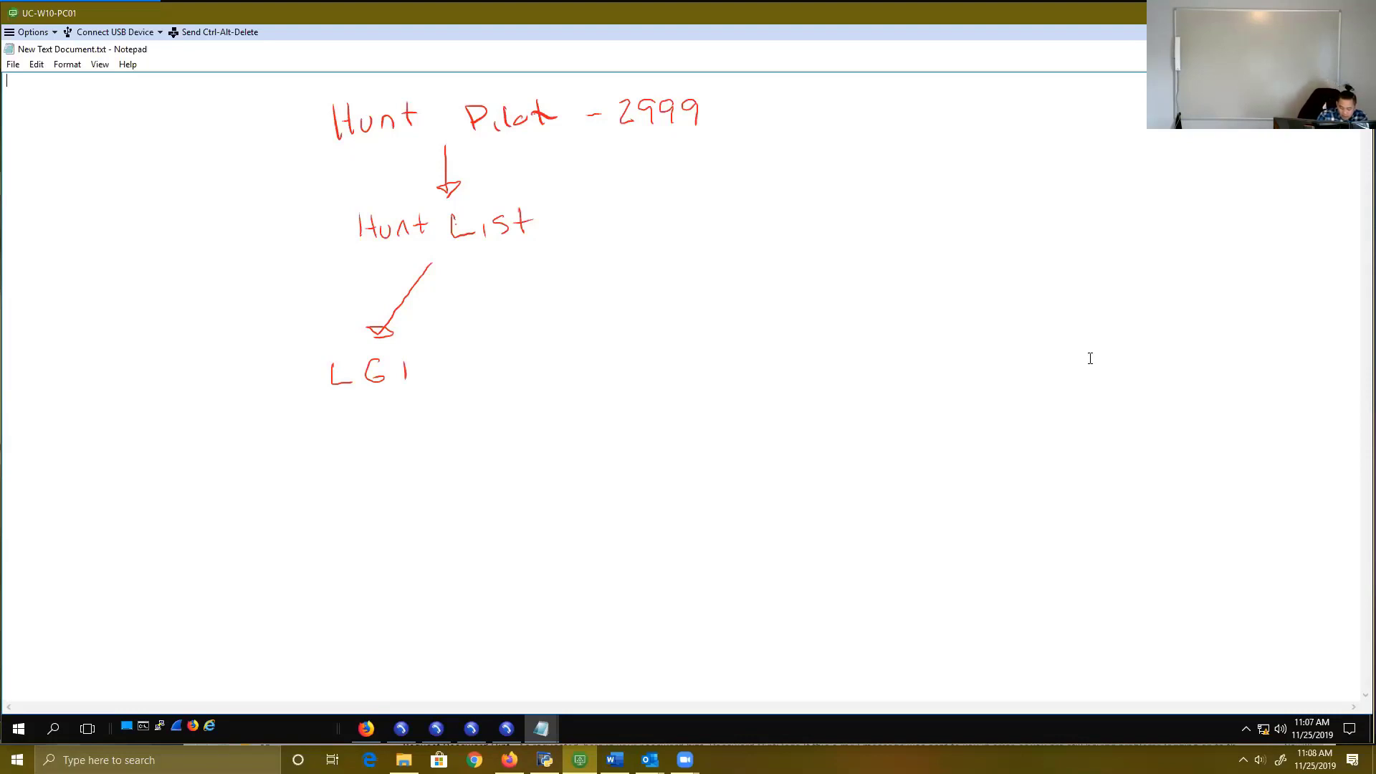
pyautogui.moveTo(326, 410); pyautogui.dragTo(299, 441)
pyautogui.moveTo(374, 413); pyautogui.dragTo(398, 436)
pyautogui.moveTo(290, 478)
pyautogui.mouseDown()
pyautogui.moveTo(316, 515)
pyautogui.moveTo(306, 466)
pyautogui.mouseUp()
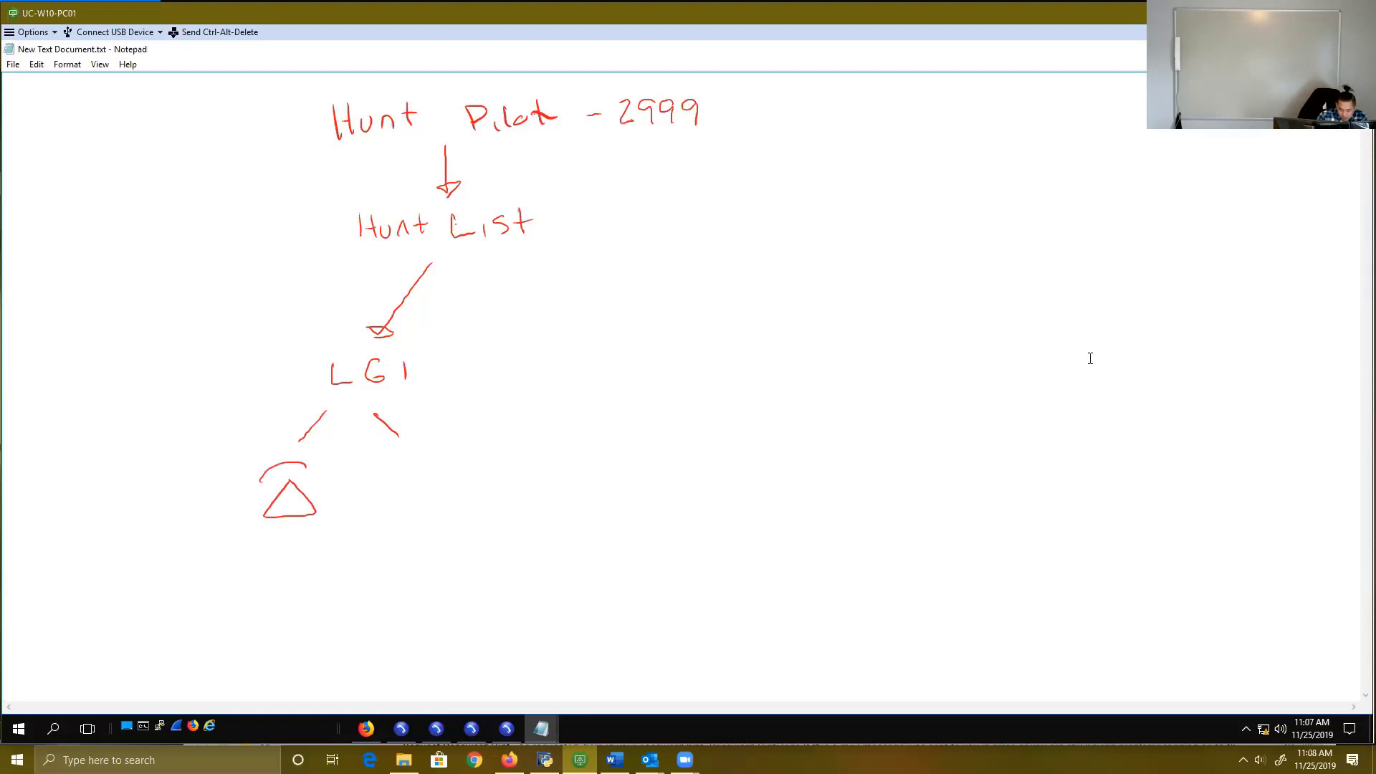
pyautogui.moveTo(414, 476)
pyautogui.mouseDown()
pyautogui.moveTo(384, 514)
pyautogui.moveTo(433, 456)
pyautogui.mouseUp()
pyautogui.moveTo(264, 545); pyautogui.dragTo(282, 557)
pyautogui.moveTo(291, 541)
pyautogui.mouseDown()
pyautogui.moveTo(318, 557)
pyautogui.moveTo(406, 554)
pyautogui.moveTo(429, 532)
pyautogui.moveTo(459, 546)
pyautogui.mouseUp()
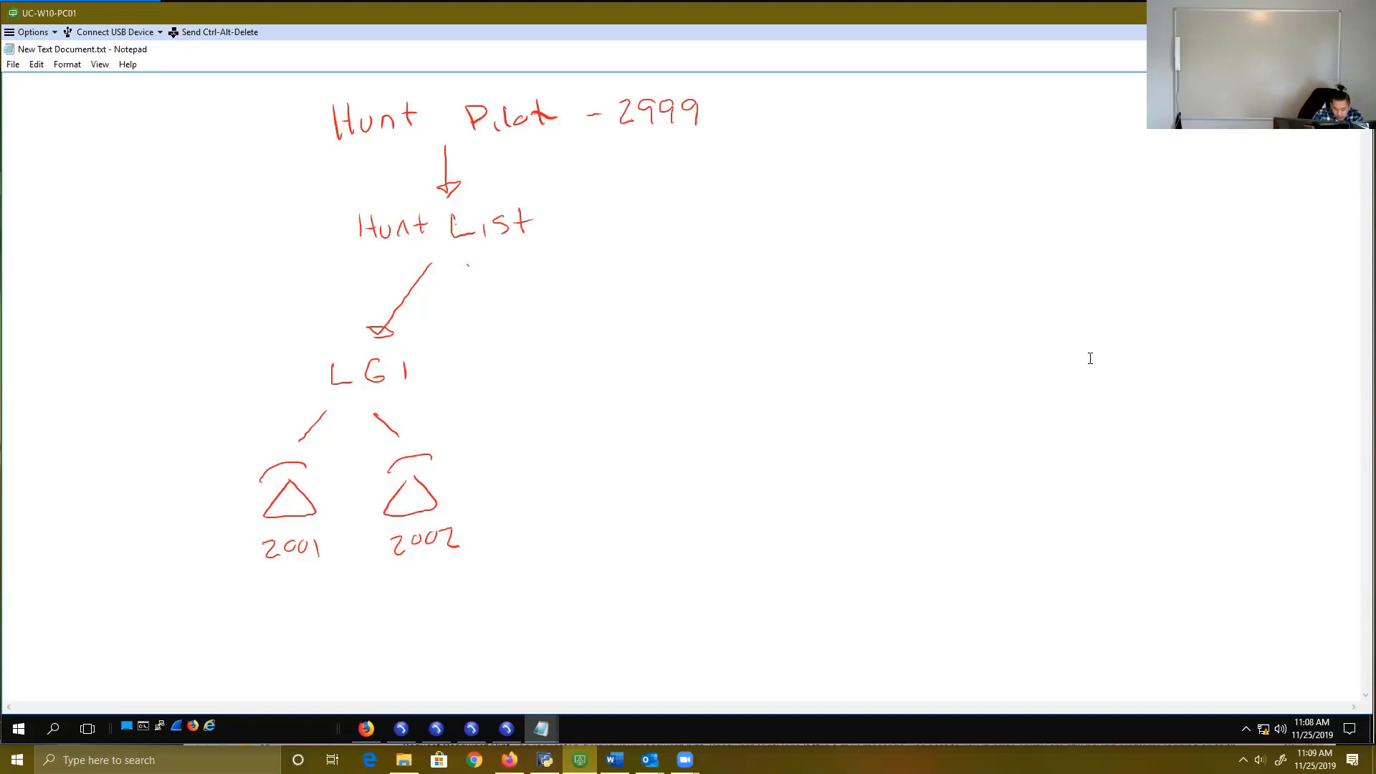
# Step: Draw a second arrow from Hunt List to "LG2" and branch it to two phones labelled 2003 and 2004
pyautogui.moveTo(468, 265)
pyautogui.mouseDown()
pyautogui.moveTo(538, 383)
pyautogui.moveTo(553, 370)
pyautogui.moveTo(593, 380)
pyautogui.moveTo(528, 443)
pyautogui.moveTo(600, 445)
pyautogui.mouseUp()
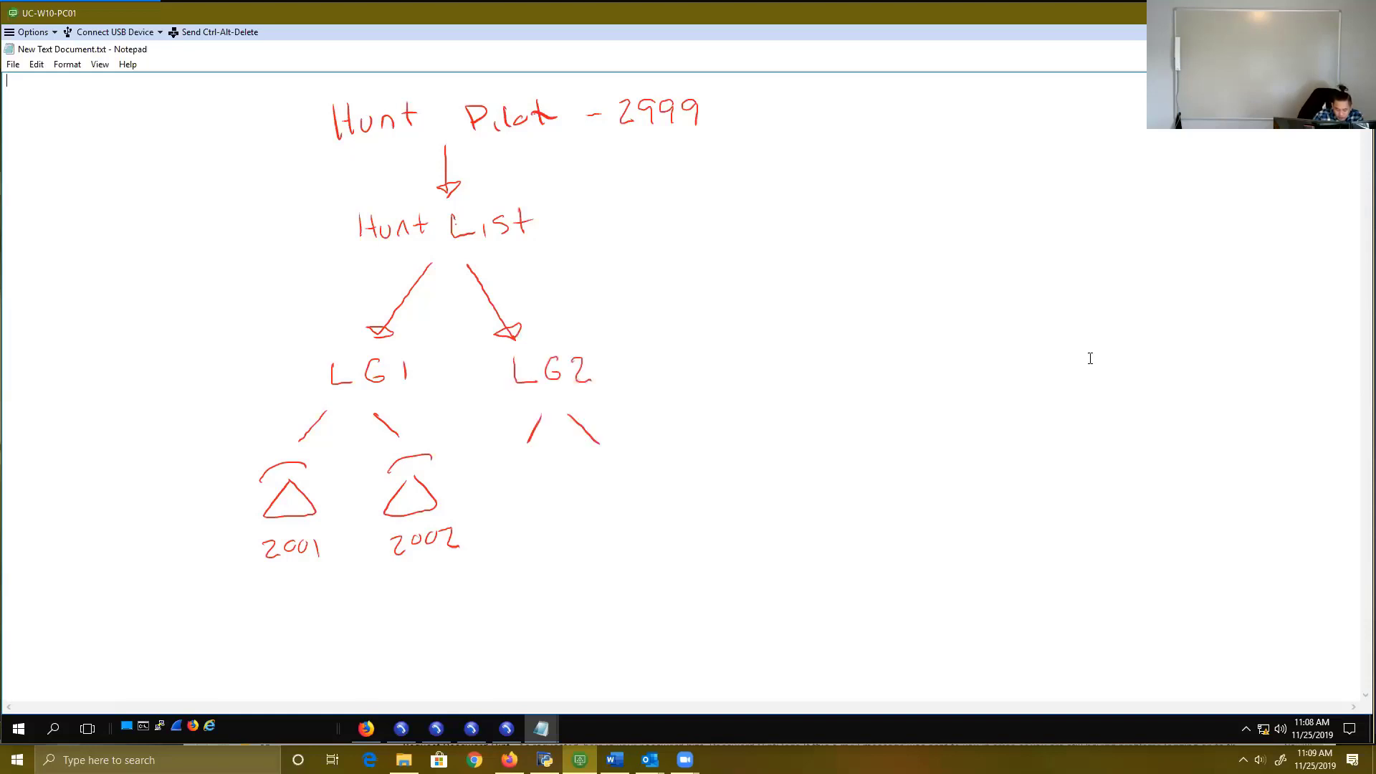
pyautogui.moveTo(548, 483)
pyautogui.mouseDown()
pyautogui.moveTo(637, 484)
pyautogui.moveTo(644, 464)
pyautogui.mouseUp()
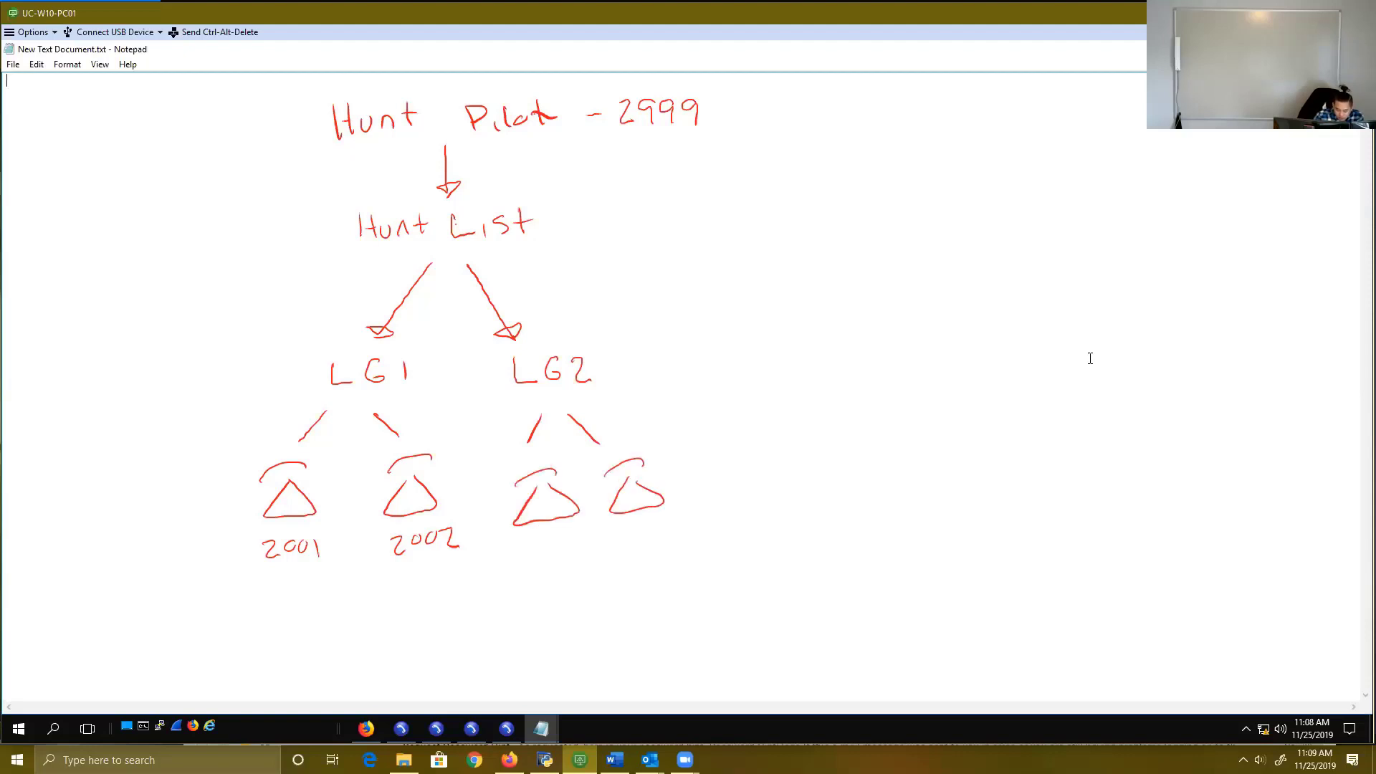
pyautogui.moveTo(524, 549)
pyautogui.mouseDown()
pyautogui.moveTo(538, 563)
pyautogui.moveTo(559, 546)
pyautogui.moveTo(568, 558)
pyautogui.moveTo(678, 543)
pyautogui.mouseUp()
pyautogui.moveTo(673, 530); pyautogui.dragTo(676, 552)
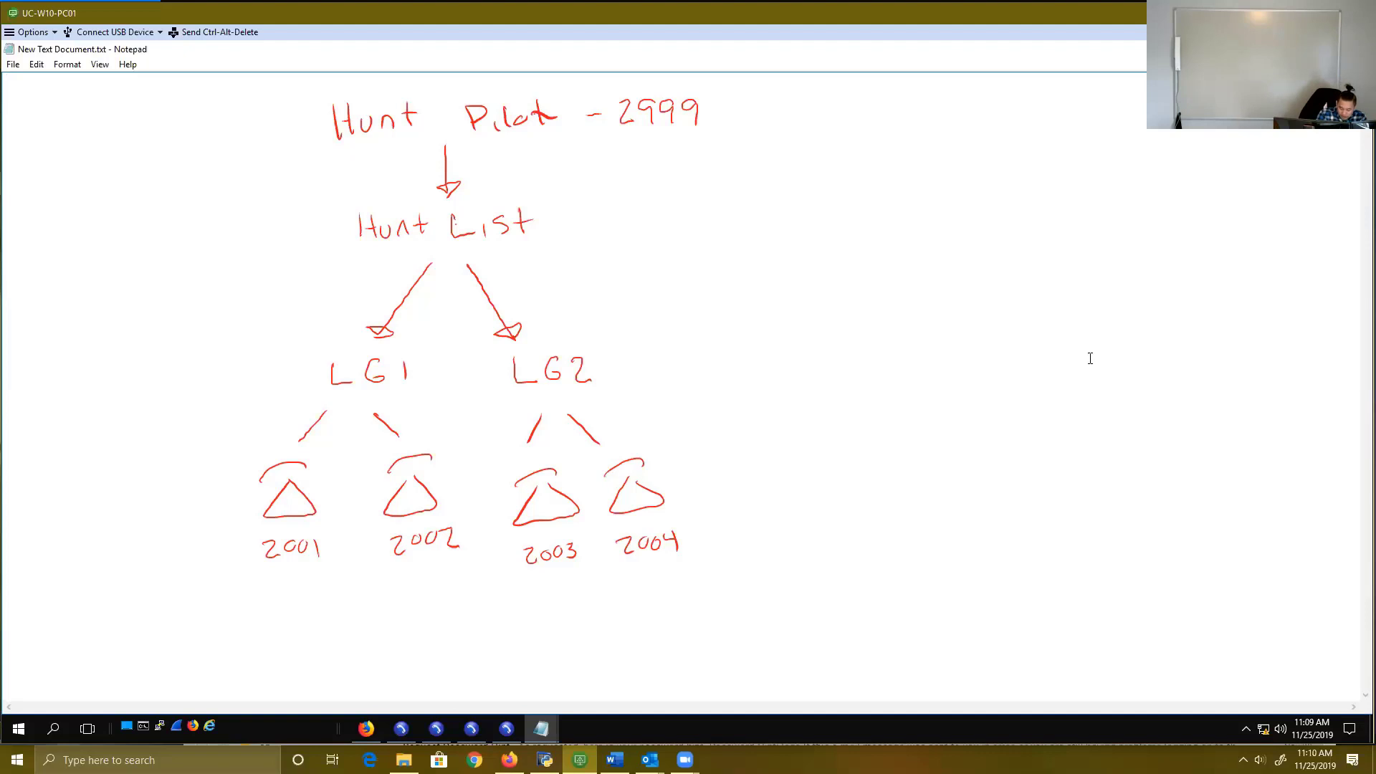
# Step: Mark the Hunt Pilot, Hunt List and line group levels with arrows, and add a star and long downward arrow beside the diagram
pyautogui.moveTo(200, 125); pyautogui.dragTo(262, 119)
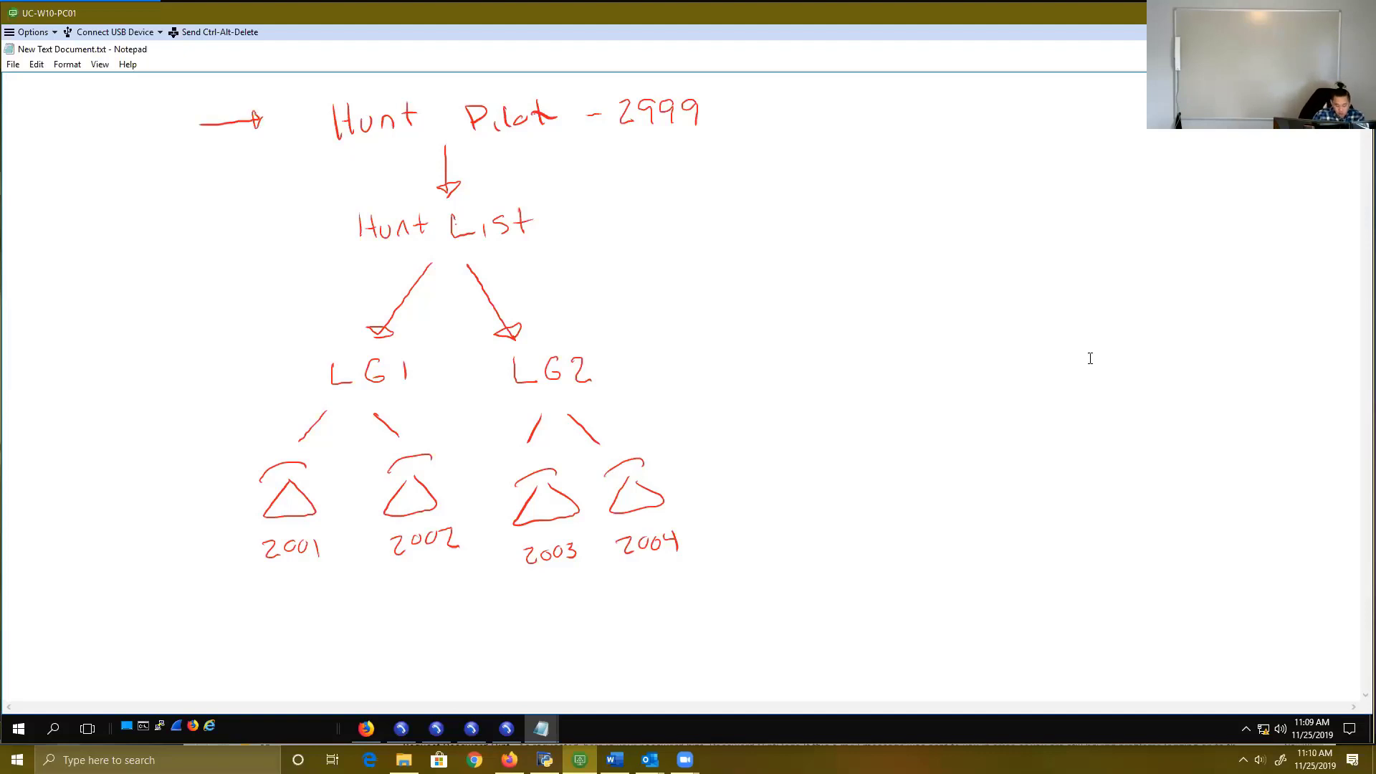
pyautogui.moveTo(194, 230); pyautogui.dragTo(252, 229)
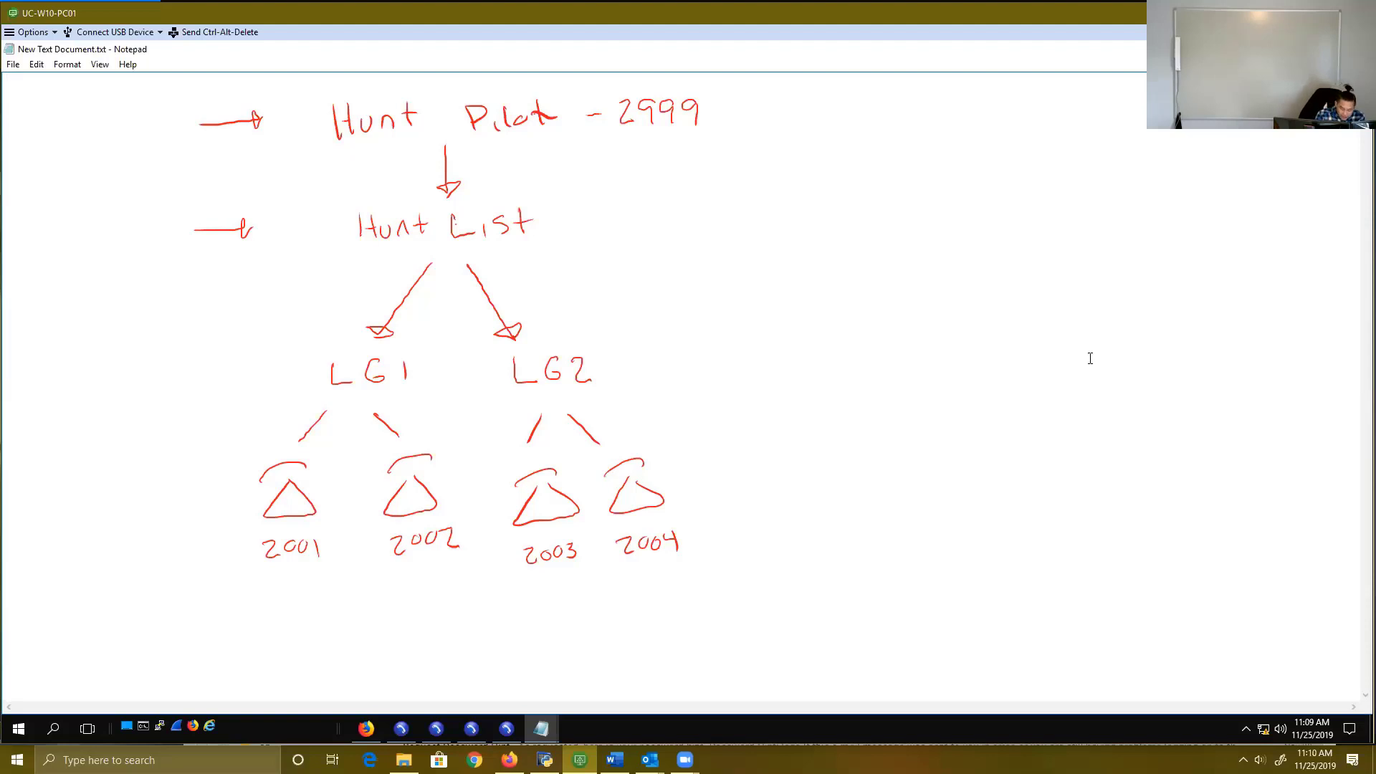
pyautogui.moveTo(172, 370); pyautogui.dragTo(237, 368)
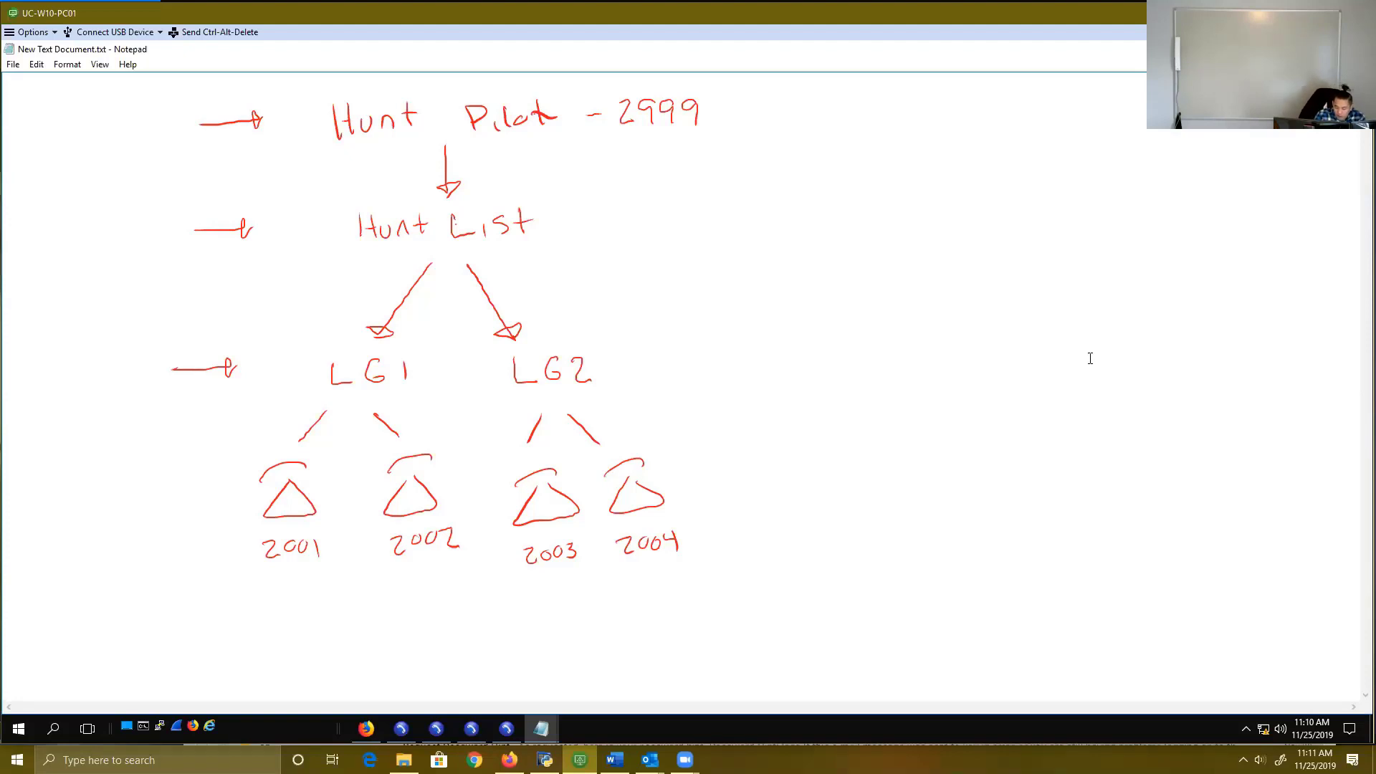
pyautogui.moveTo(738, 108); pyautogui.dragTo(745, 83)
pyautogui.moveTo(745, 145); pyautogui.dragTo(754, 440)
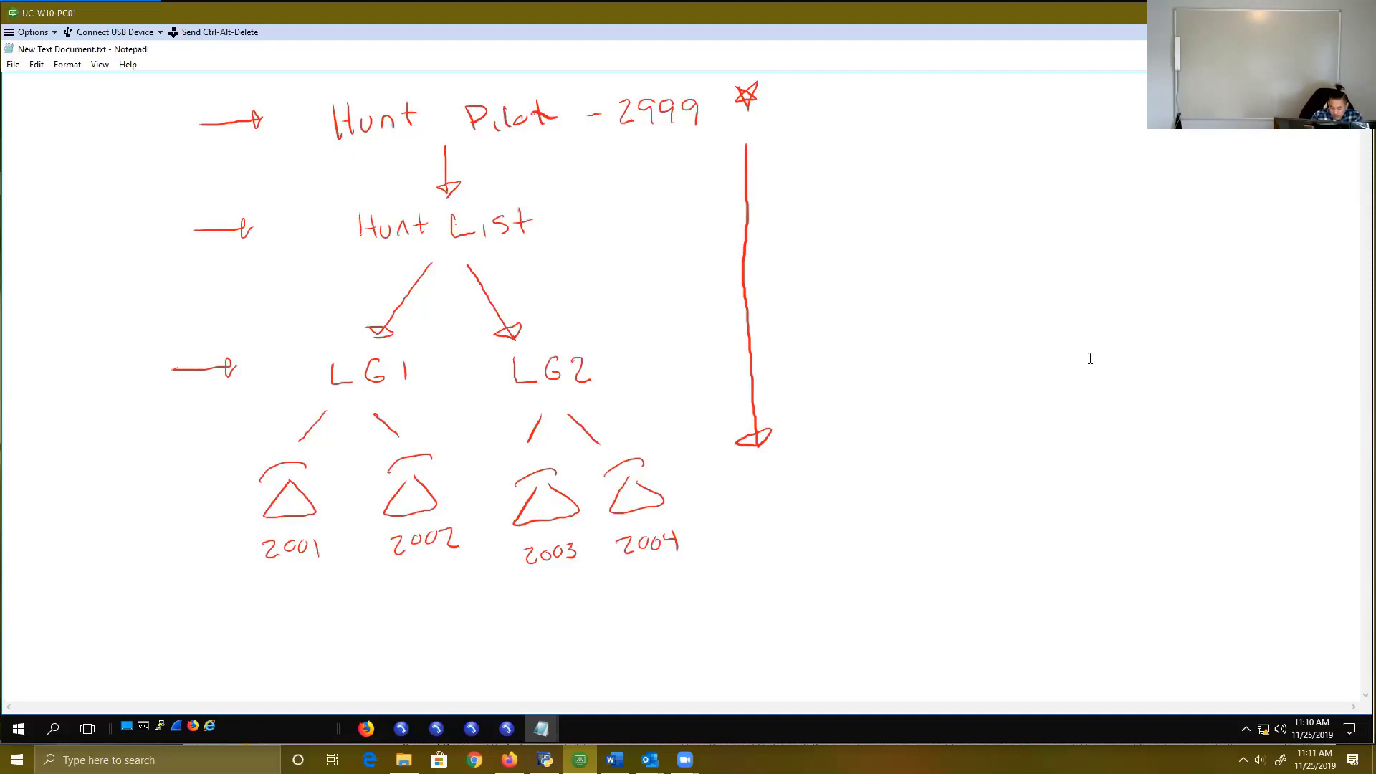
# Step: Write "config" beside the downward arrow, draw a long upward arrow through it, and clear the drawing from the page
pyautogui.moveTo(850, 275); pyautogui.dragTo(851, 289)
pyautogui.moveTo(860, 280); pyautogui.dragTo(892, 287)
pyautogui.moveTo(883, 279); pyautogui.dragTo(914, 286)
pyautogui.moveTo(923, 279); pyautogui.dragTo(916, 305)
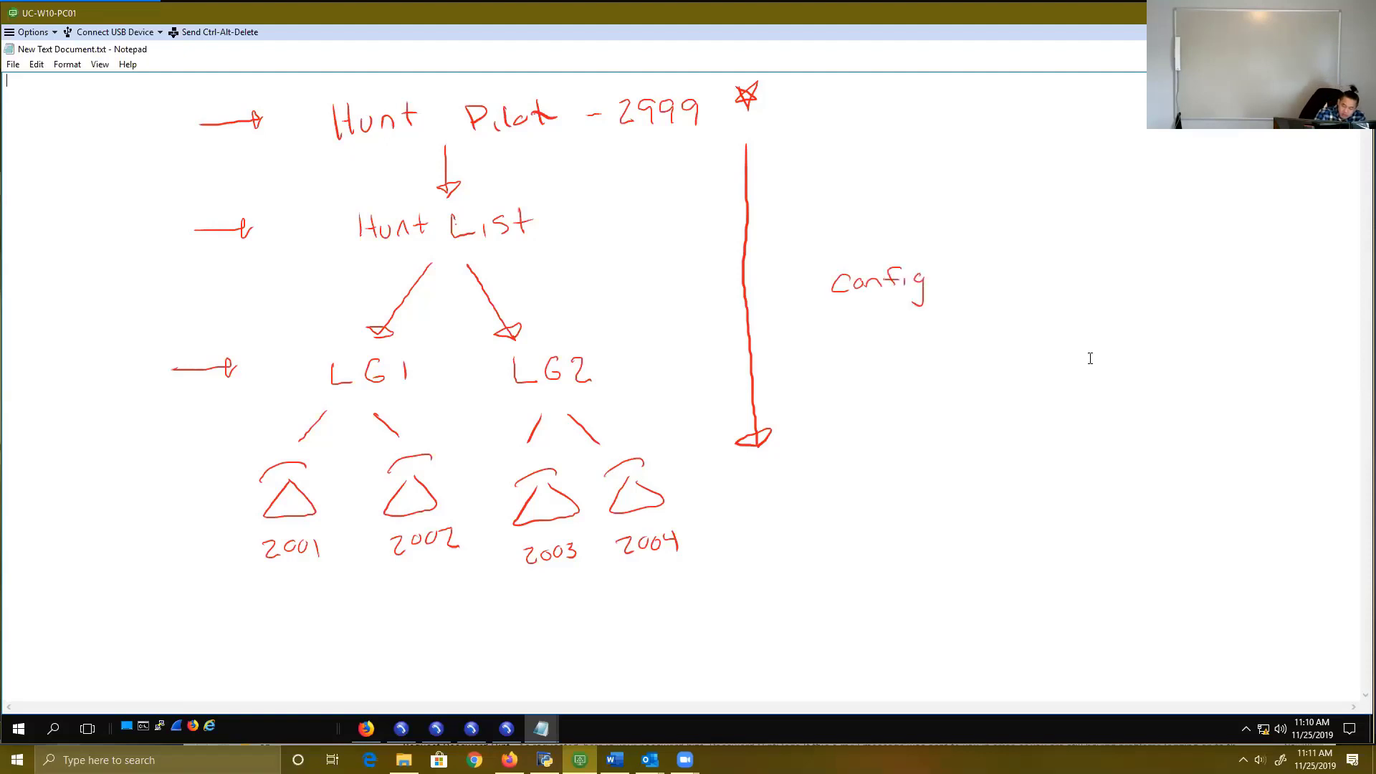
pyautogui.moveTo(869, 441); pyautogui.dragTo(890, 154)
pyautogui.moveTo(870, 165); pyautogui.dragTo(909, 169)
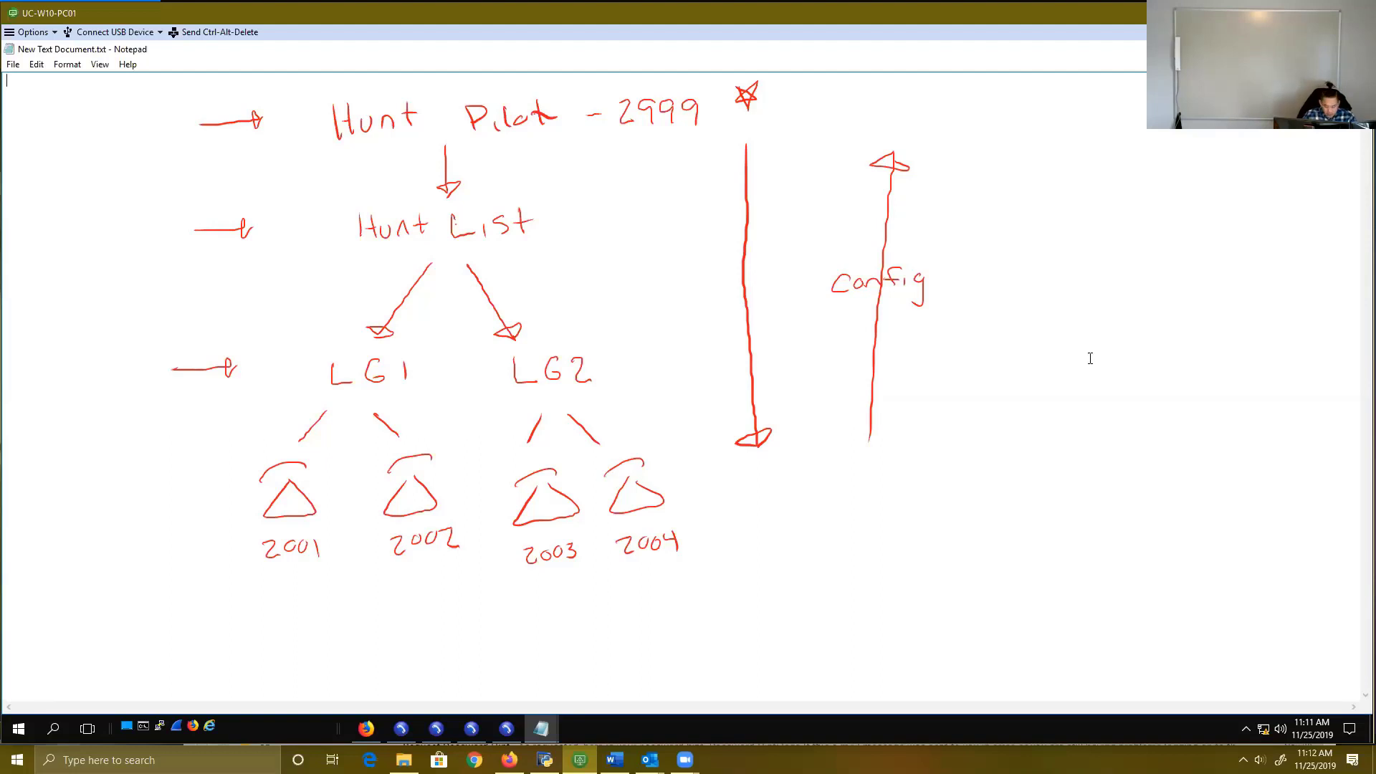
pyautogui.press('Escape')
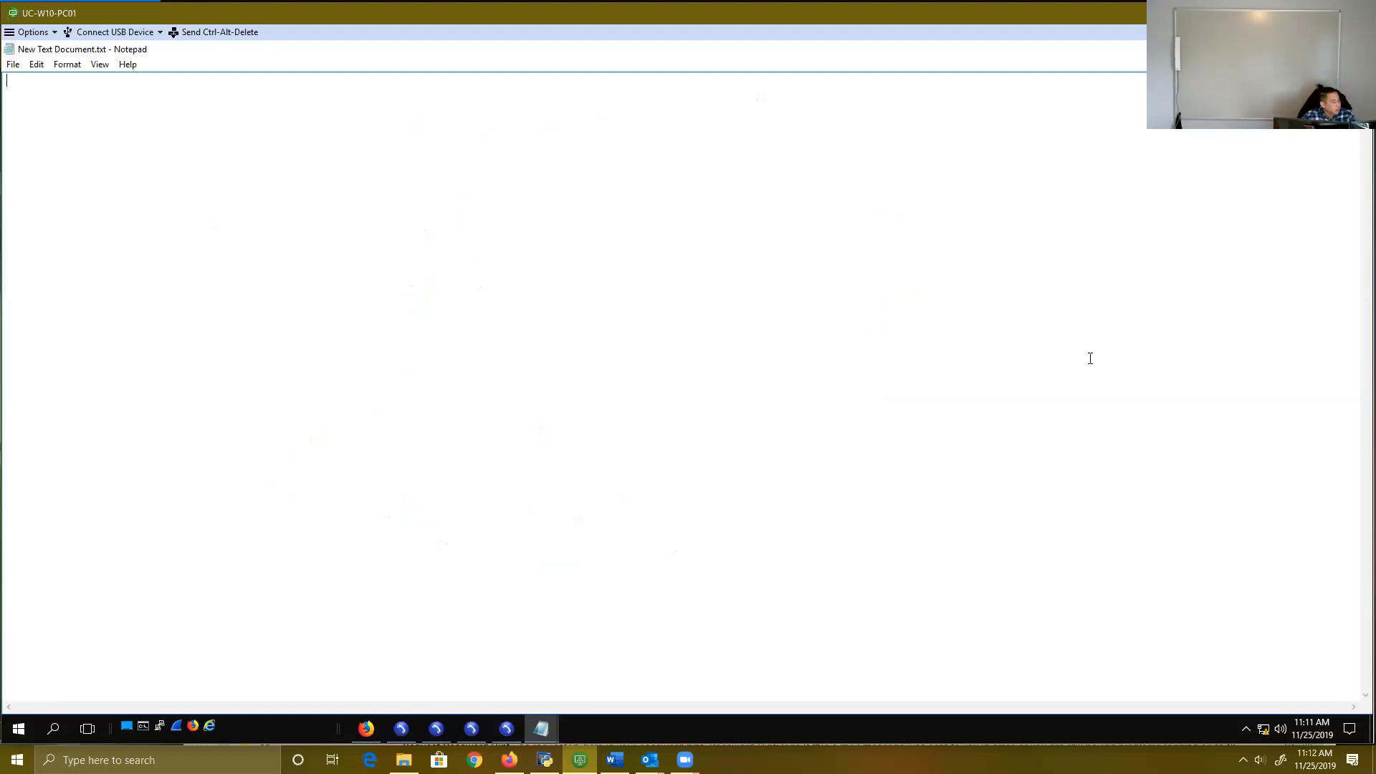
# Step: Switch to Firefox and review the registration status of the phones listed in Cisco Unified CM Administration
pyautogui.click(366, 728)
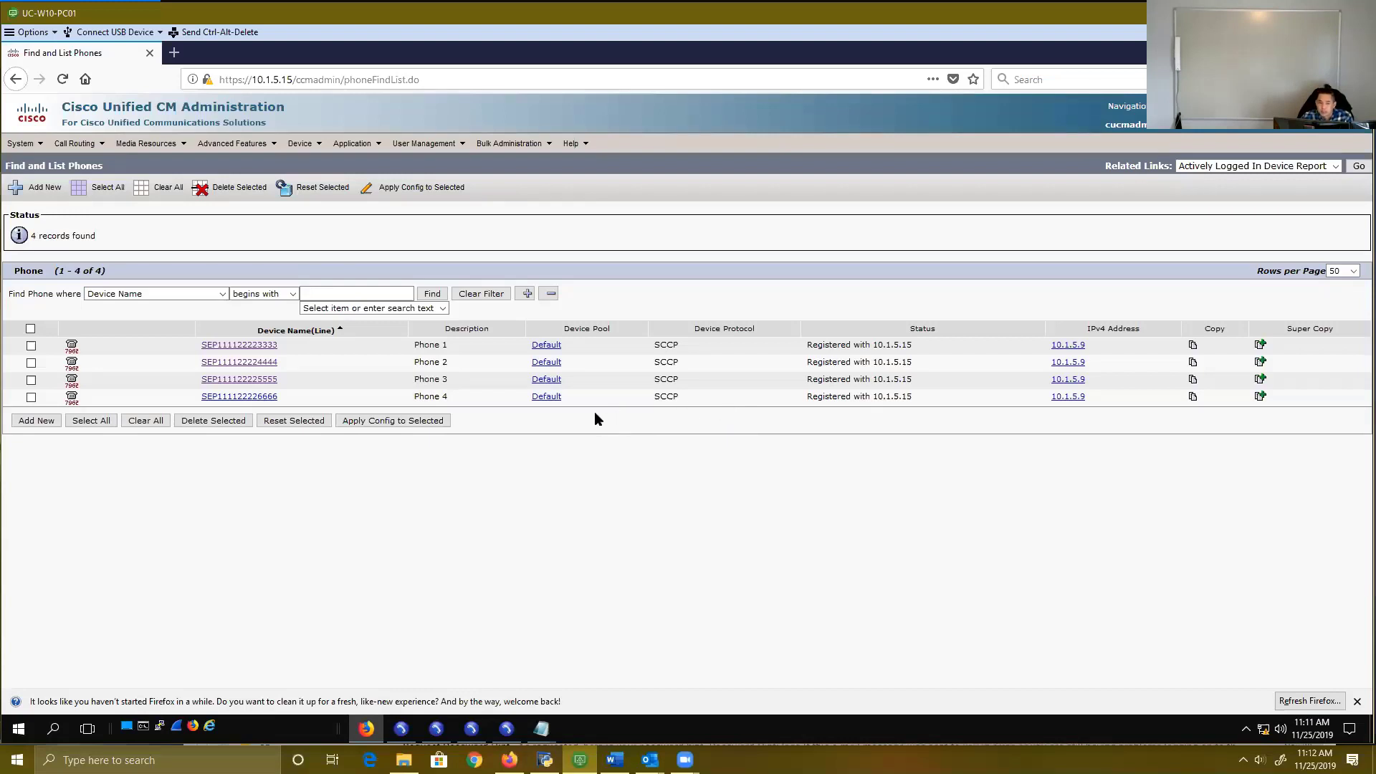
pyautogui.moveTo(218, 351); pyautogui.dragTo(933, 402)
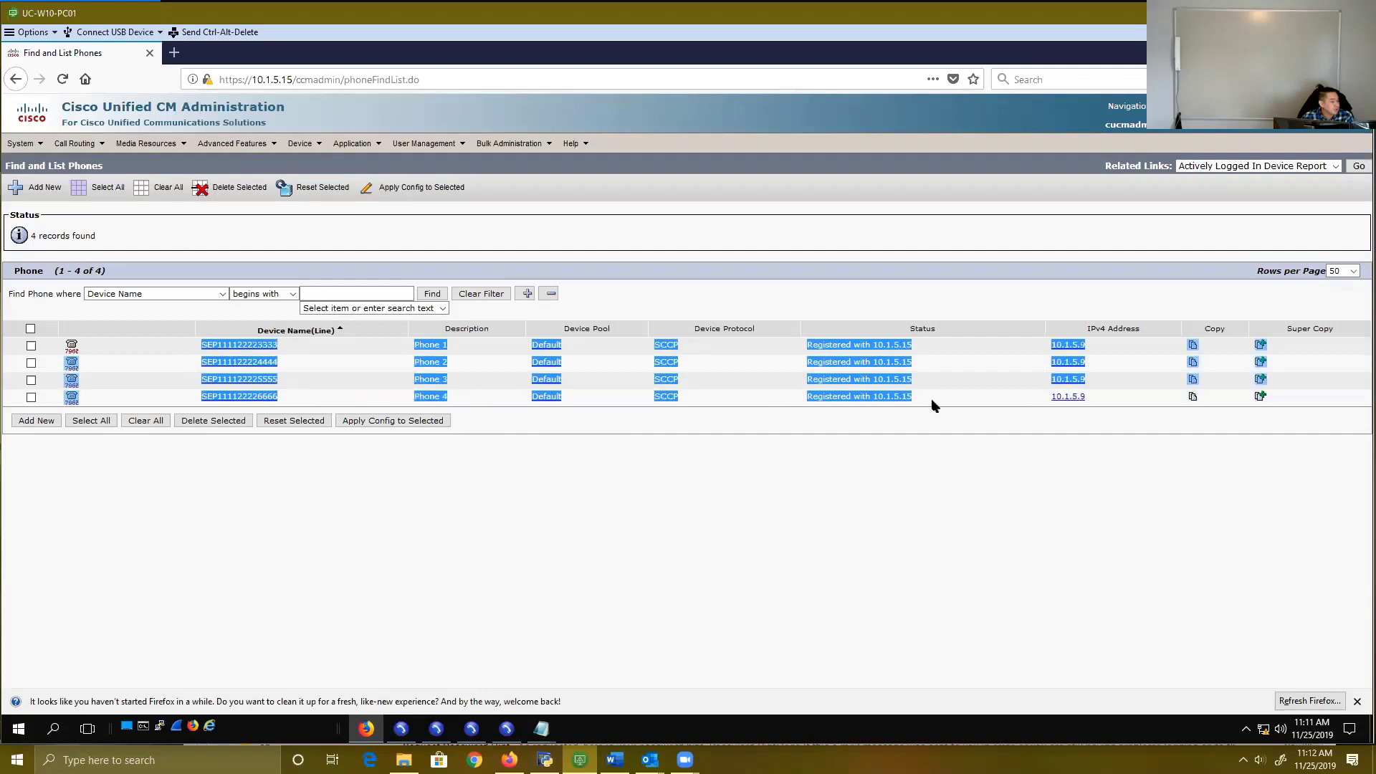
pyautogui.click(933, 401)
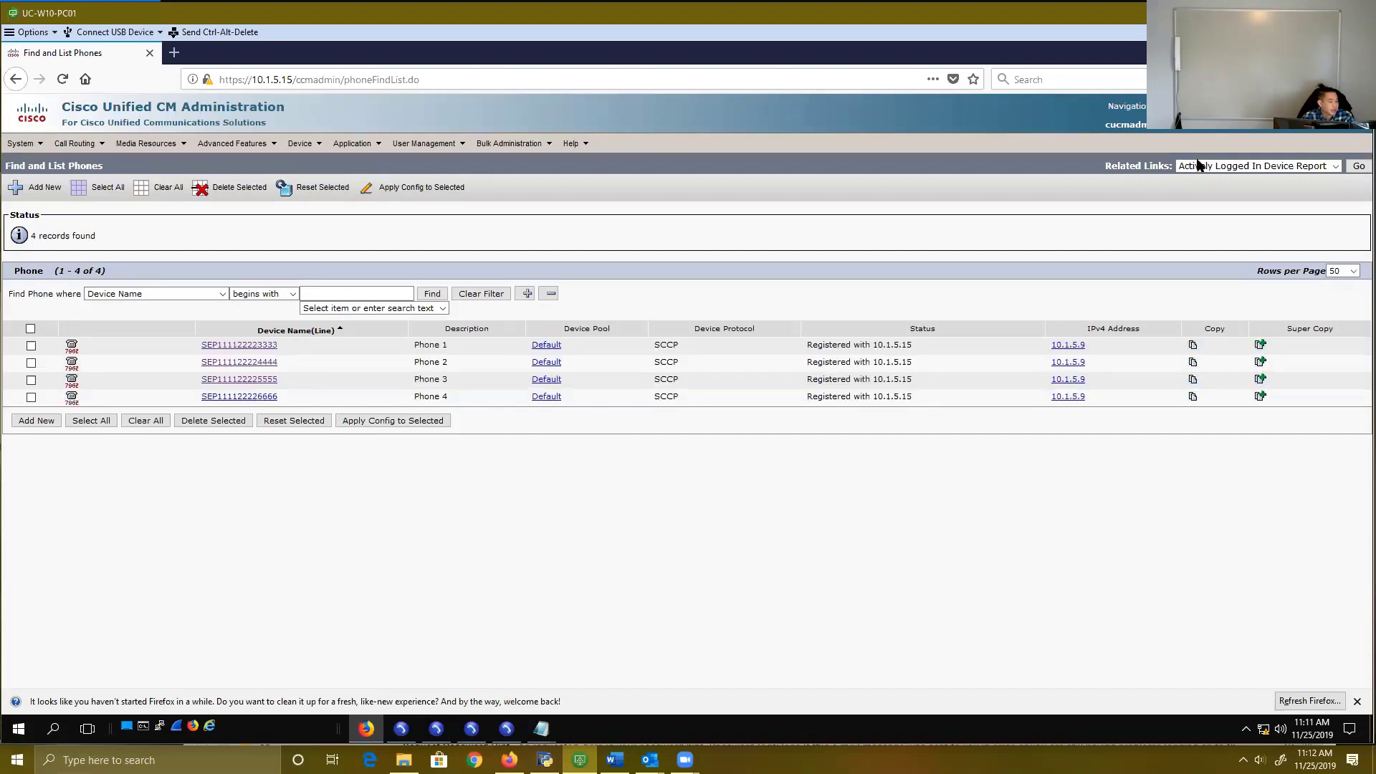
# Step: Minimize the blank Notepad window to show the softphones, and return to Firefox to check the phone list entries again
pyautogui.hotkey('alt', 'Tab')
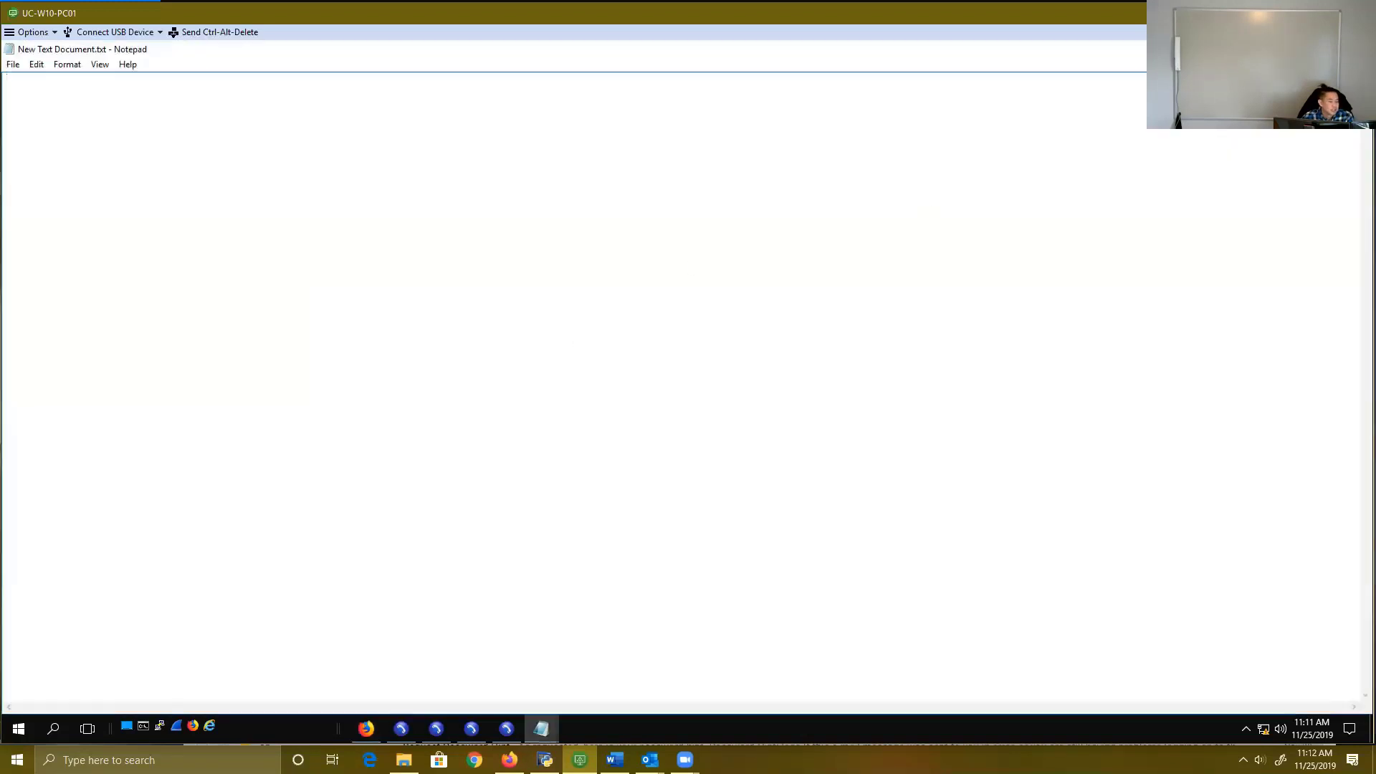
pyautogui.click(1290, 49)
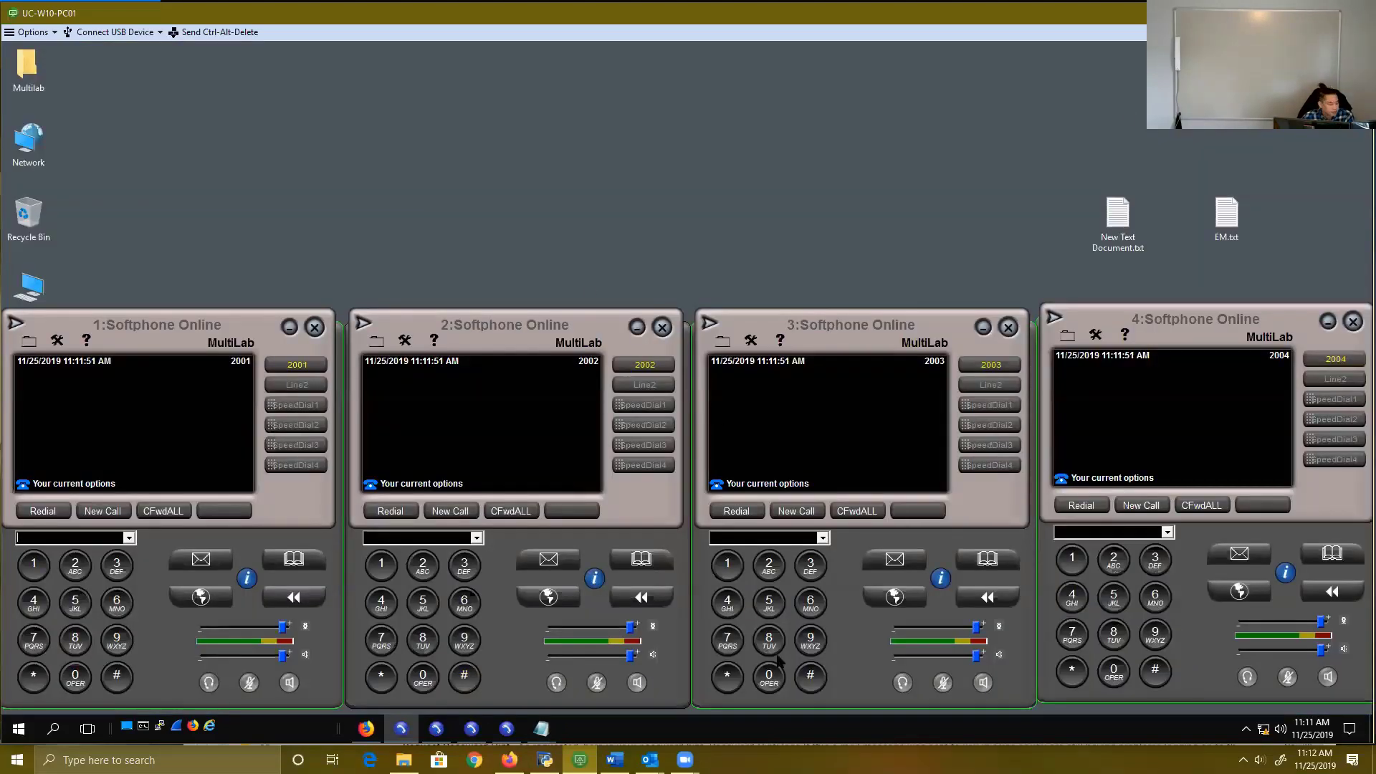
pyautogui.click(685, 761)
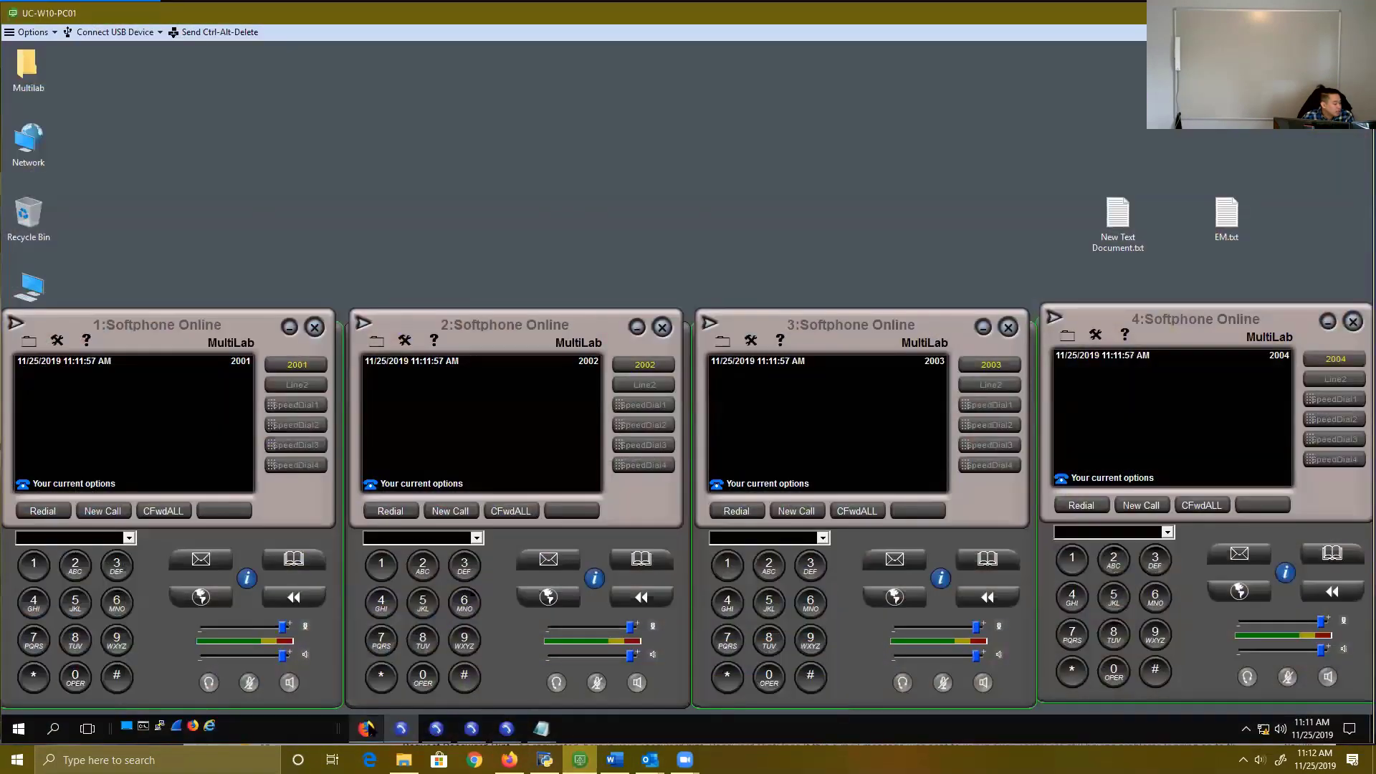
pyautogui.click(366, 728)
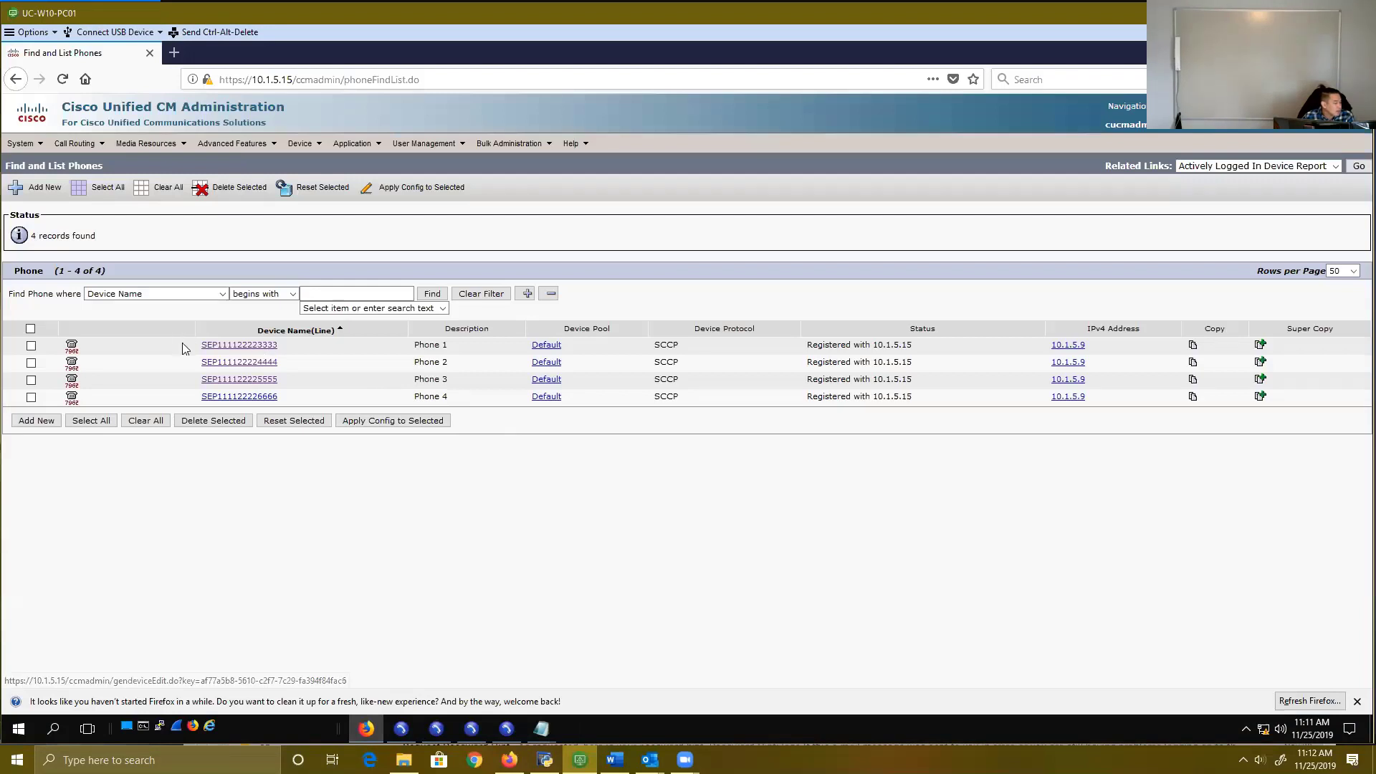
pyautogui.moveTo(183, 344); pyautogui.dragTo(617, 396)
pyautogui.click(618, 396)
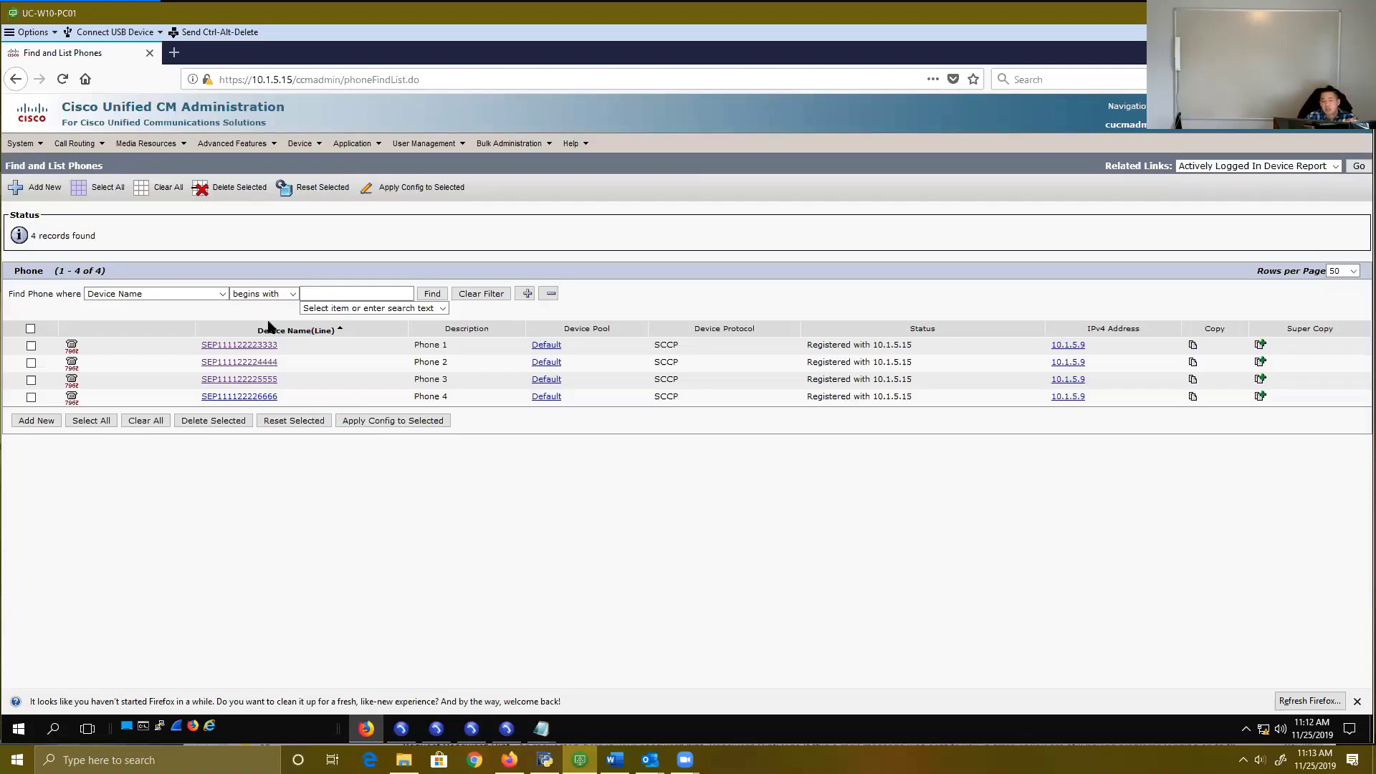
# Step: Open the Line Group page under the Route/Hunt call routing settings and start a new line group
pyautogui.moveTo(76, 147)
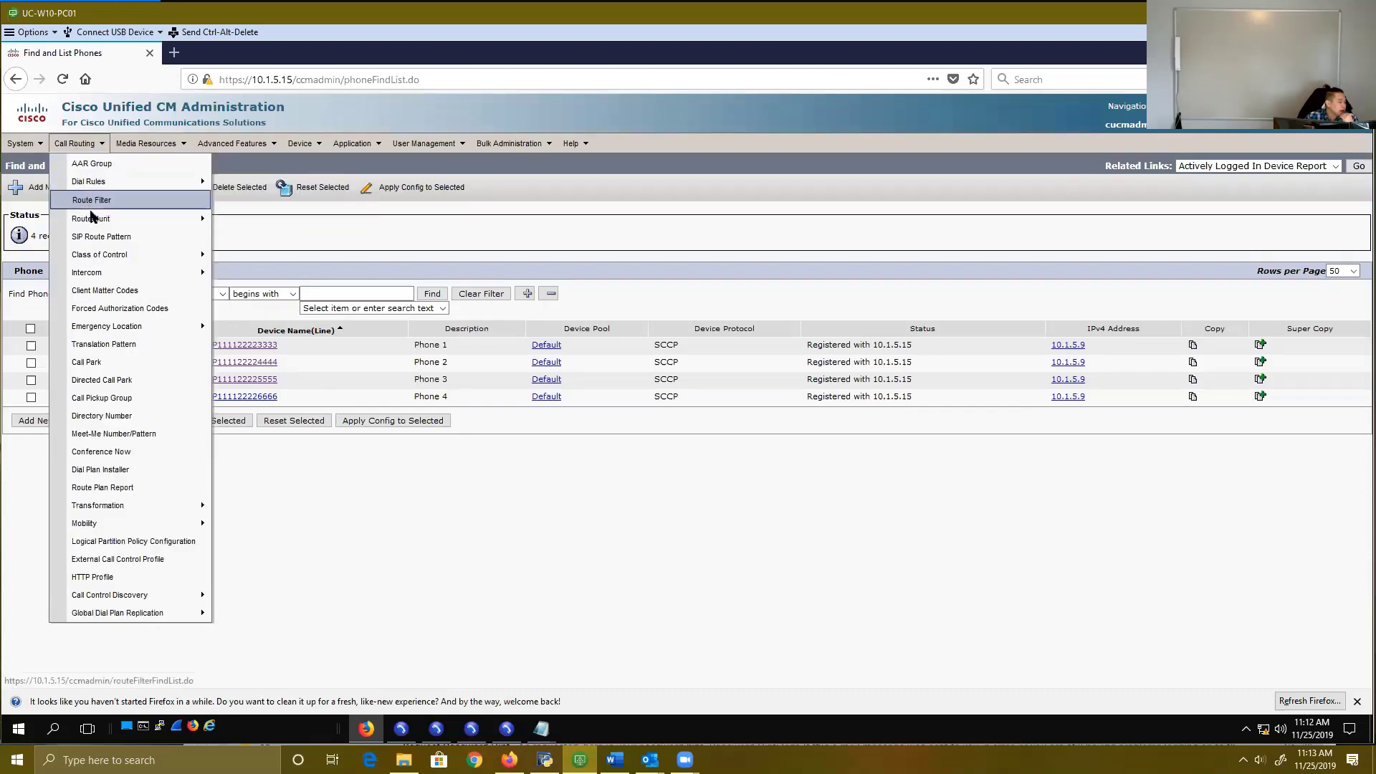
pyautogui.moveTo(92, 216)
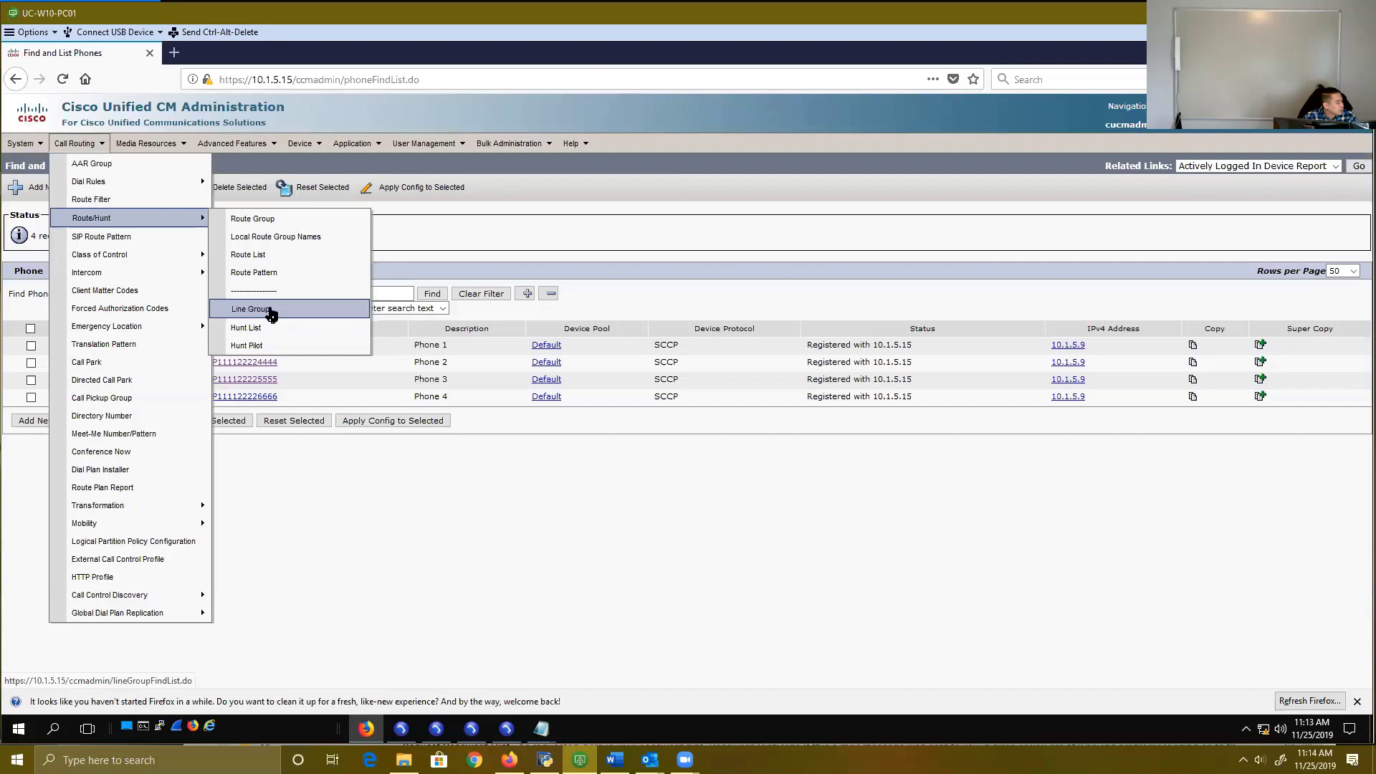
pyautogui.click(271, 313)
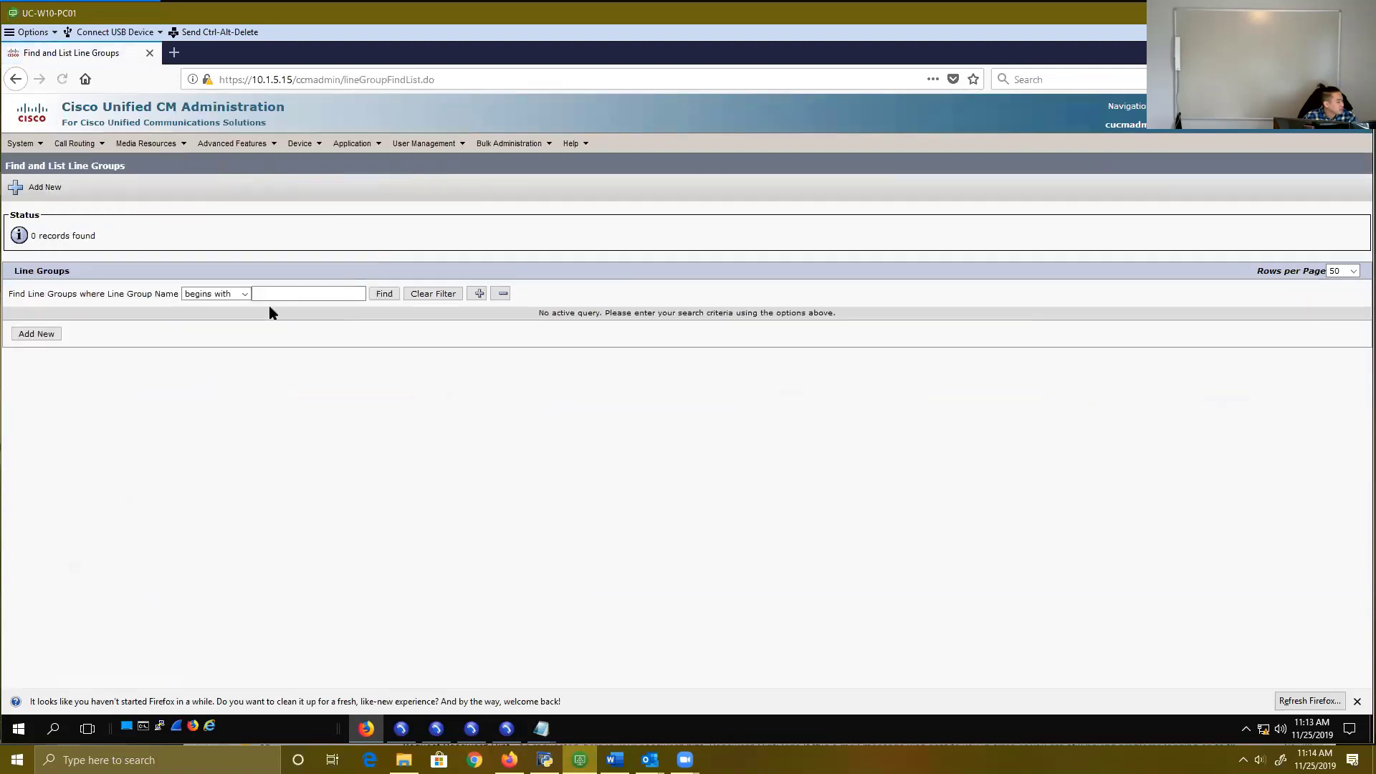
pyautogui.click(43, 335)
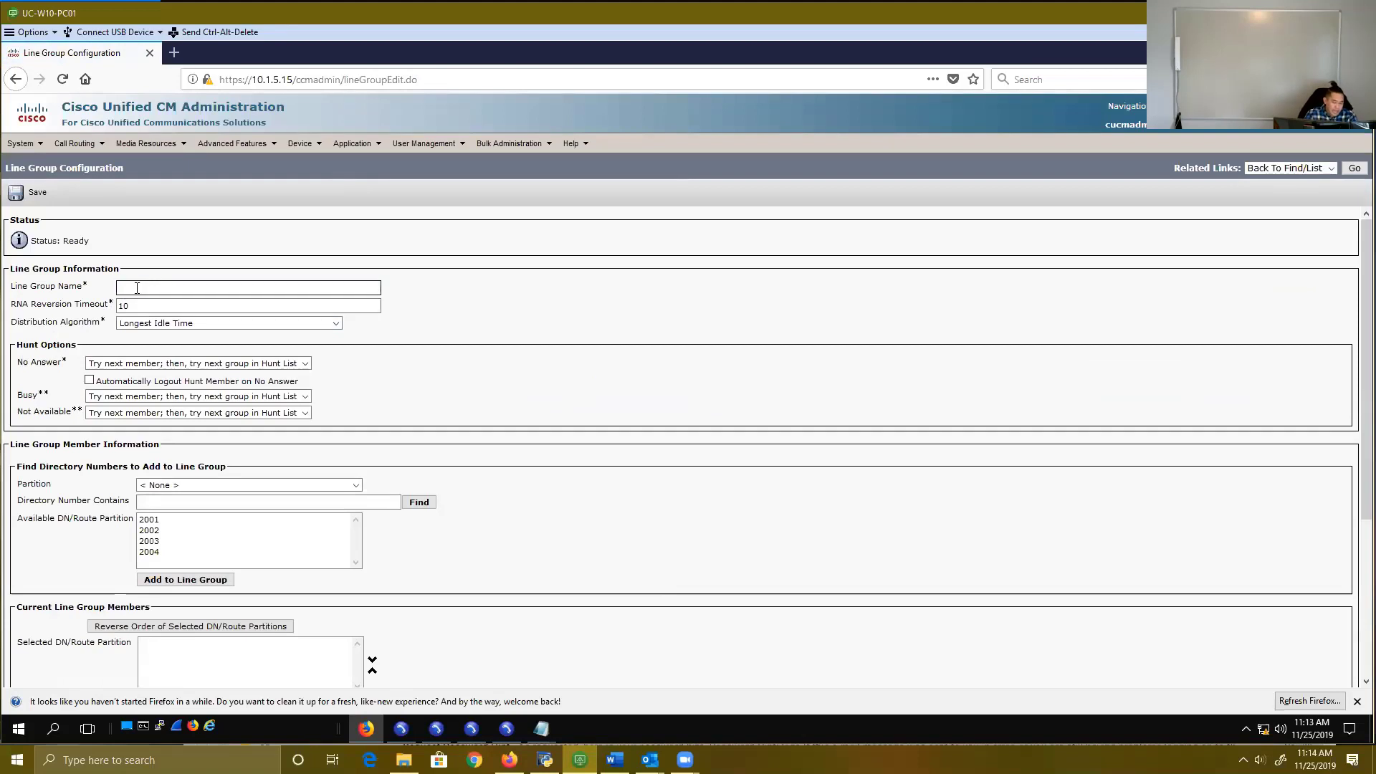
# Step: Name the line group test_LG and set its RNA Reversion Timeout to 5
pyautogui.write('t')
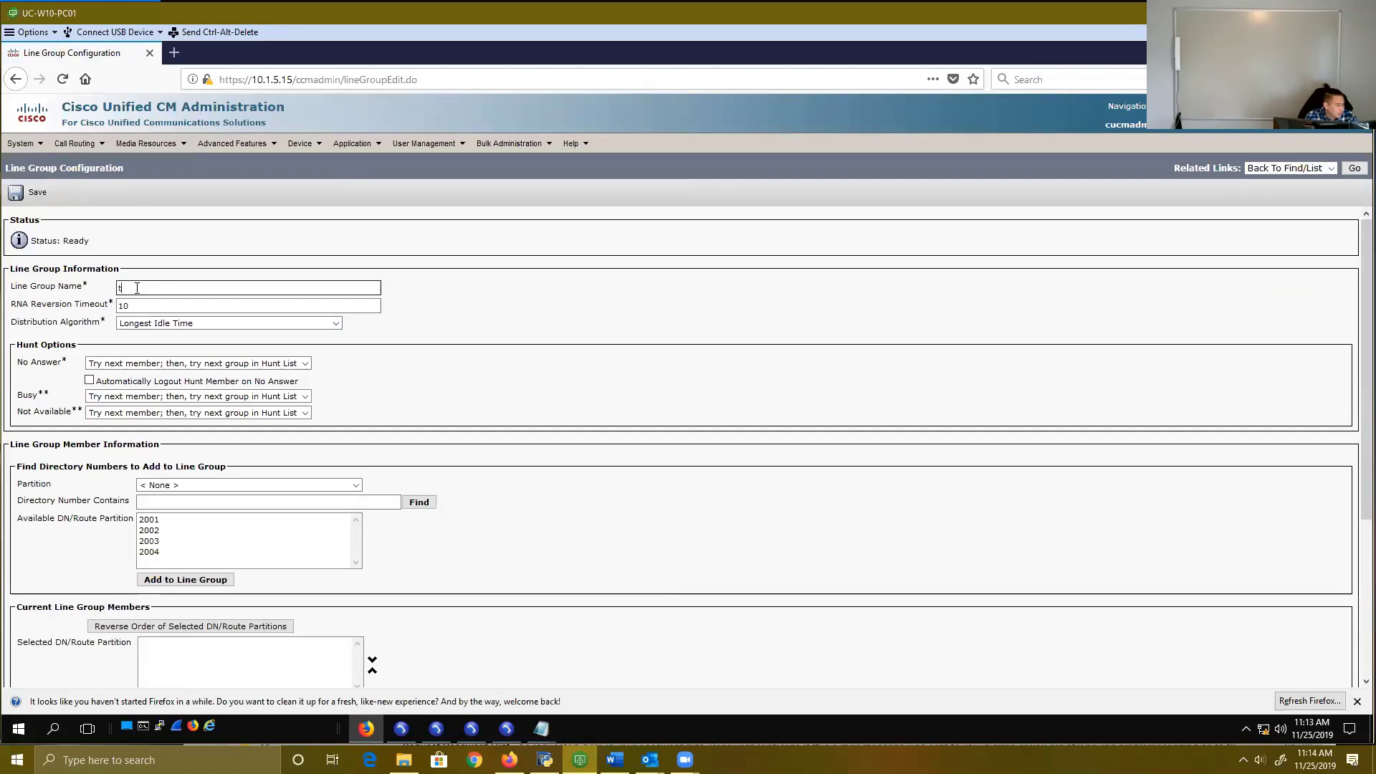
pyautogui.write('est')
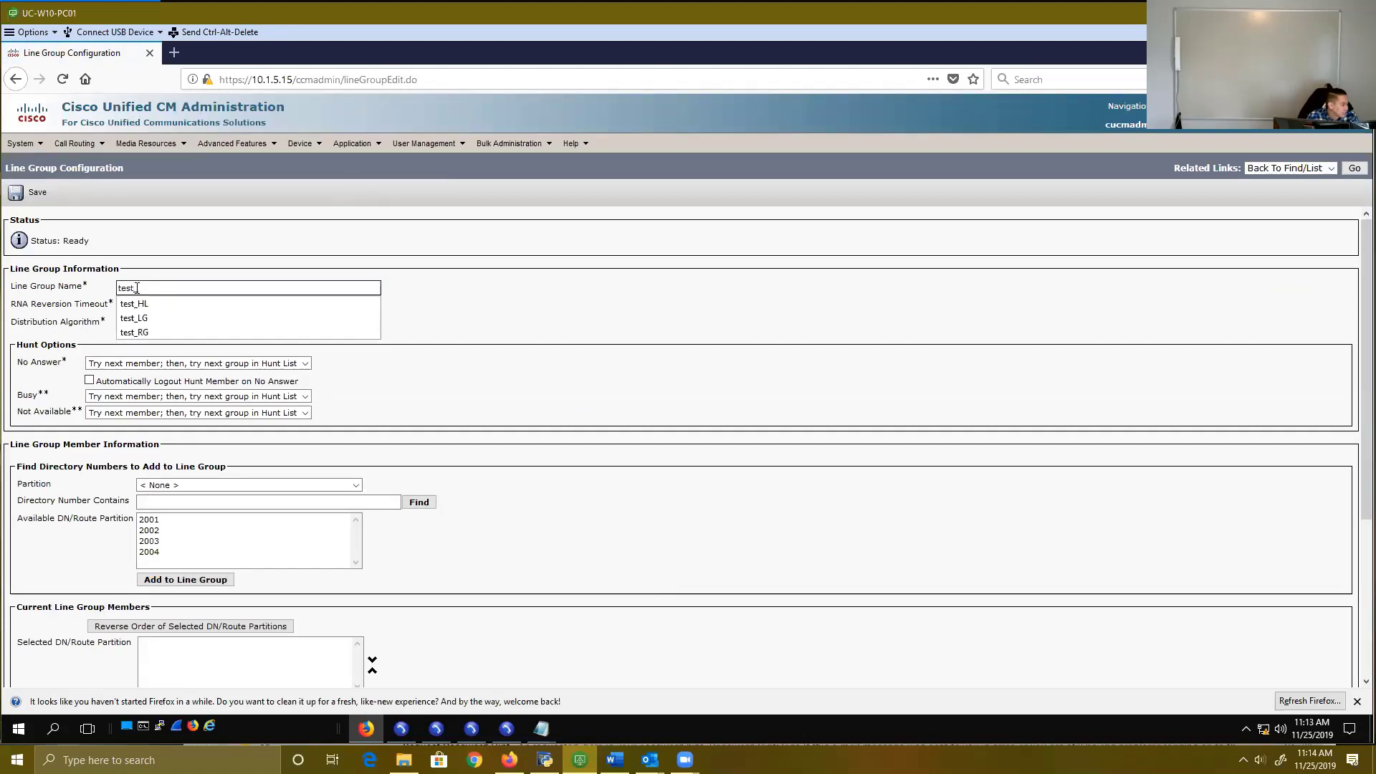
pyautogui.write('_LG')
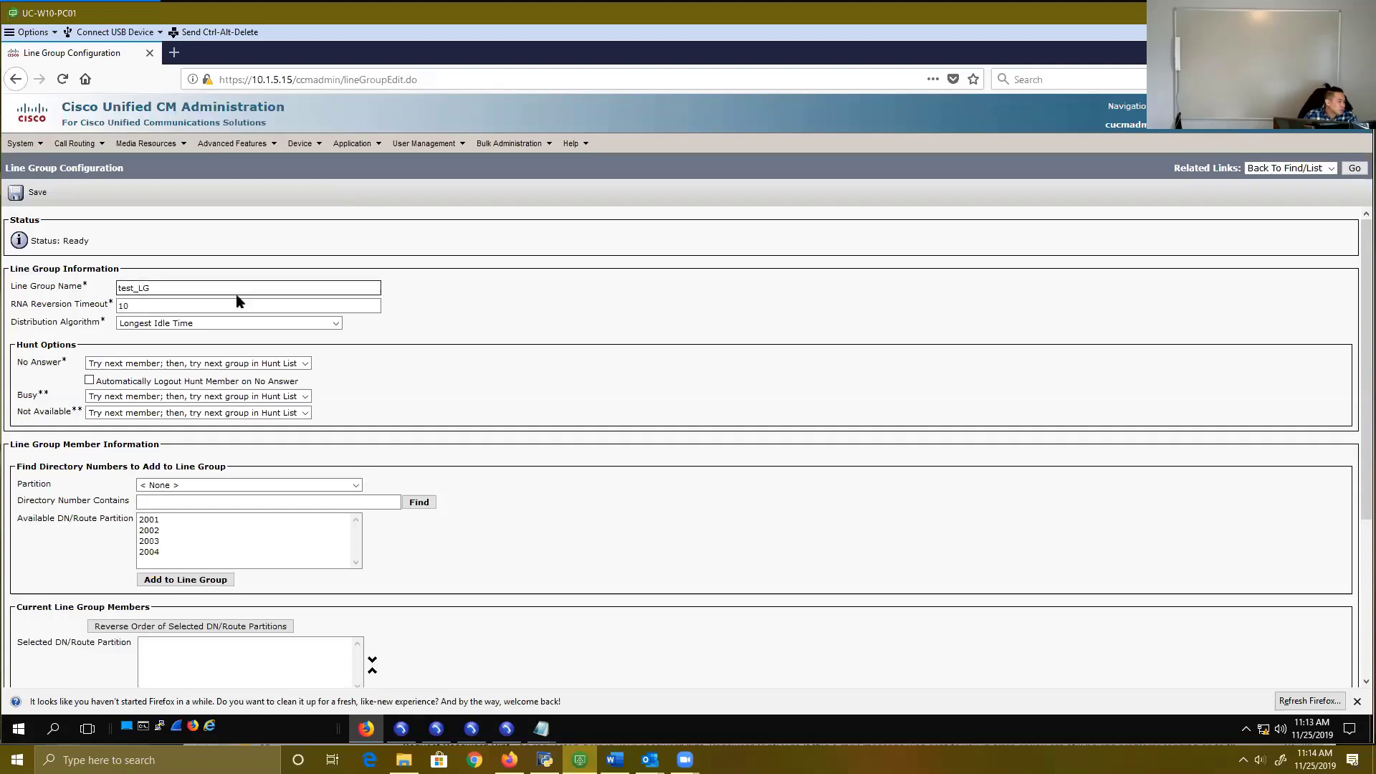
pyautogui.doubleClick(143, 306)
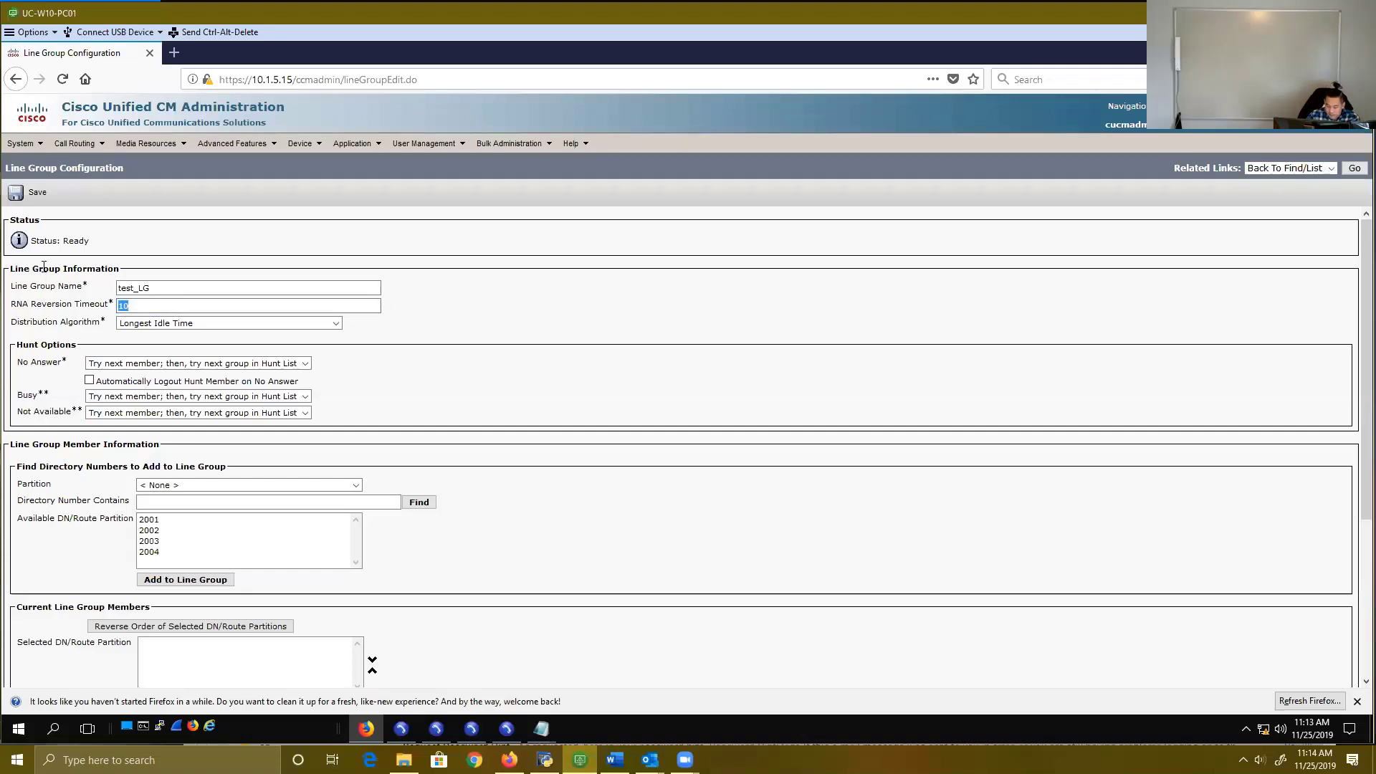
pyautogui.write('5')
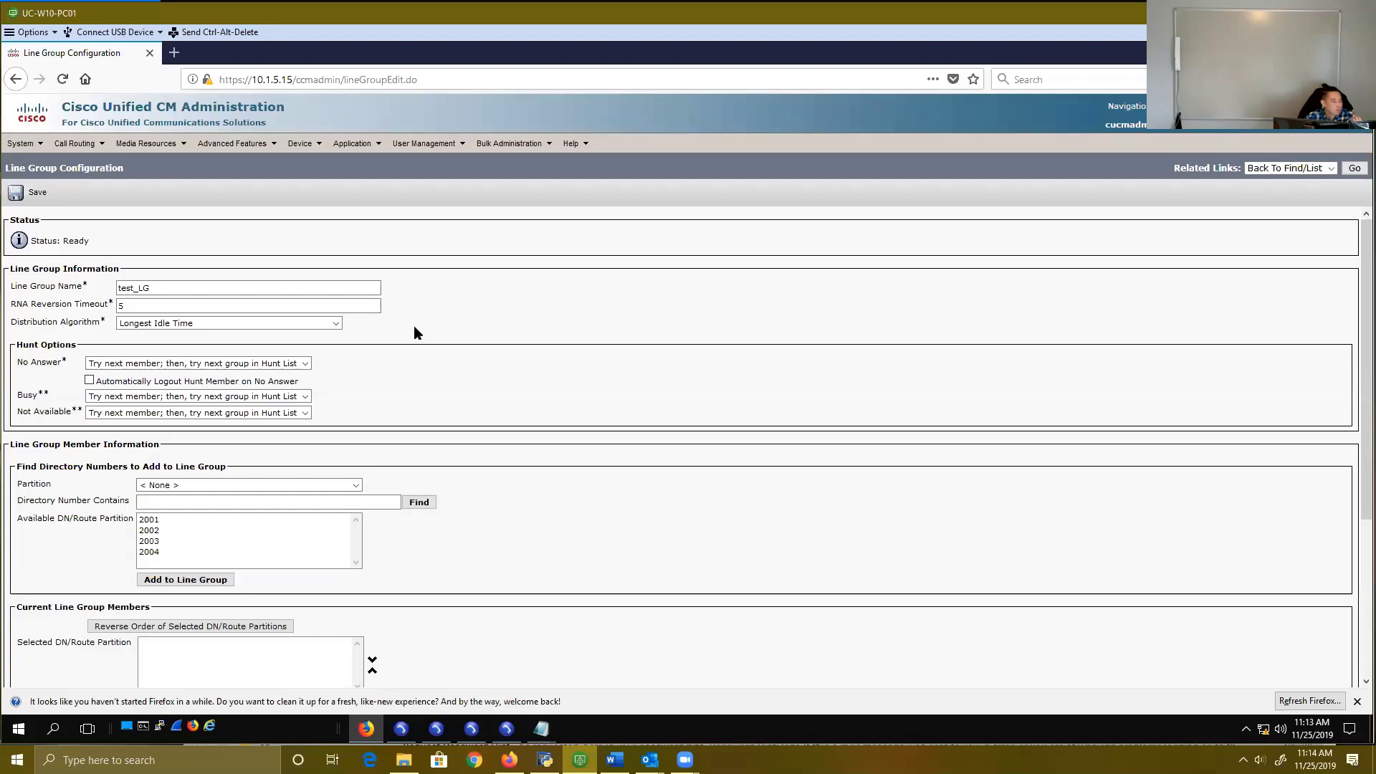
# Step: Add the directory numbers 2002, 2003 and 2004 to the line group's members
pyautogui.click(299, 325)
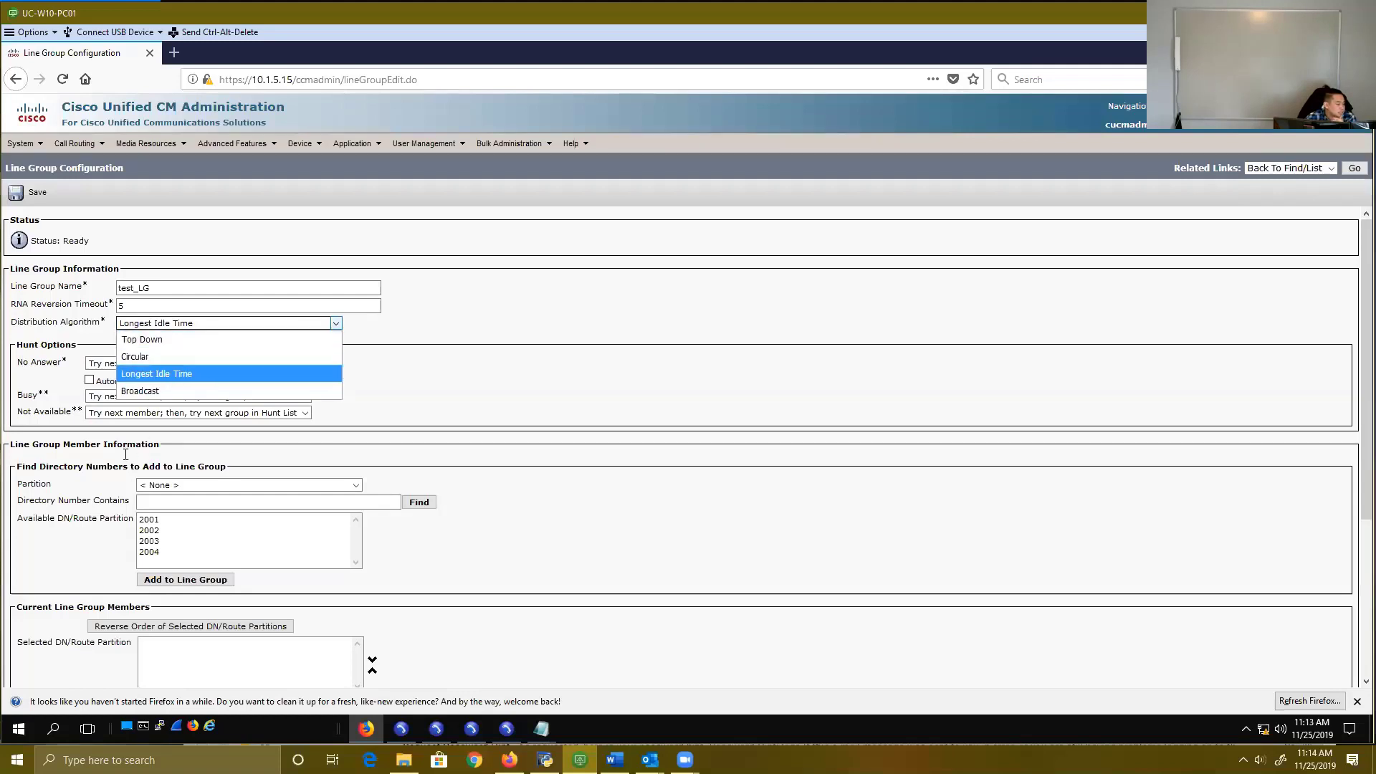
pyautogui.click(152, 532)
pyautogui.scroll(-3, 152, 531)
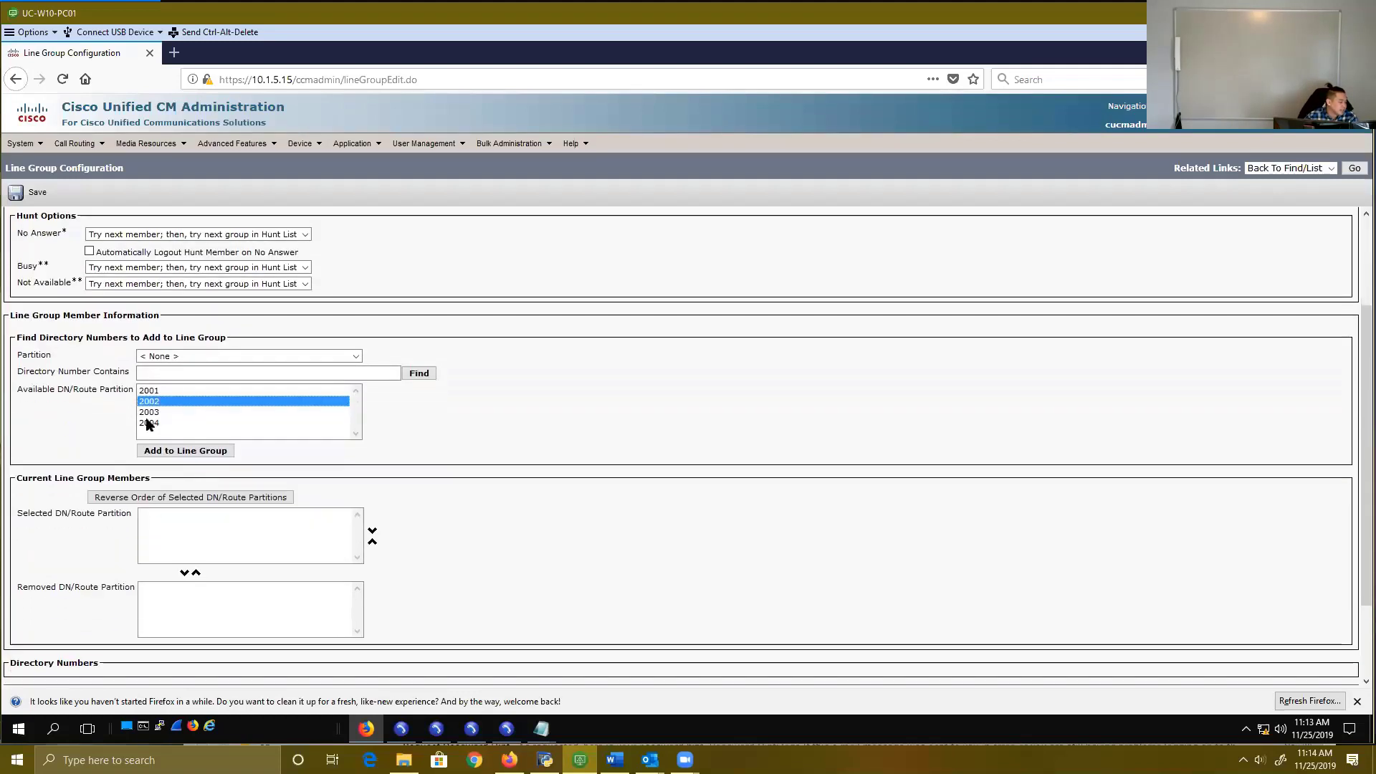
pyautogui.keyDown('shift'); pyautogui.click(152, 424); pyautogui.keyUp('shift')
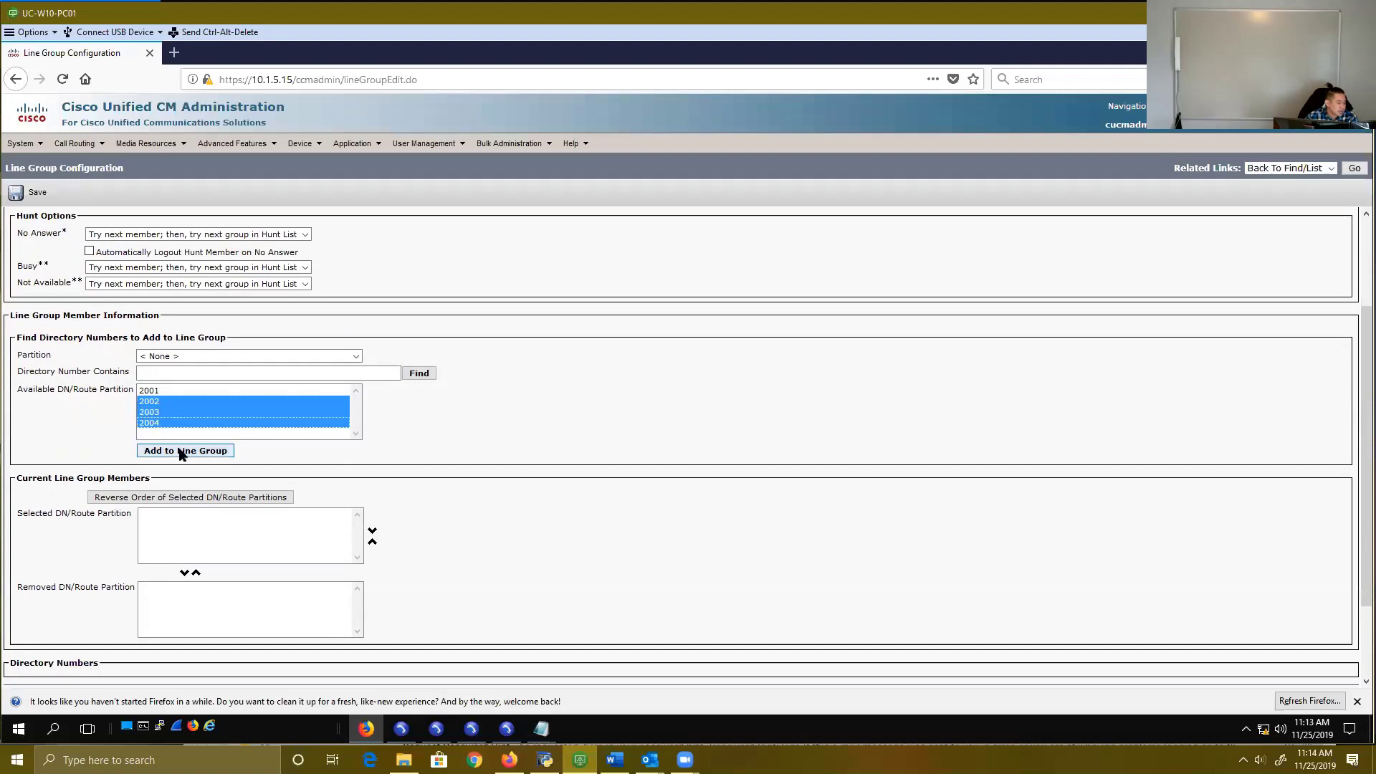
pyautogui.click(180, 452)
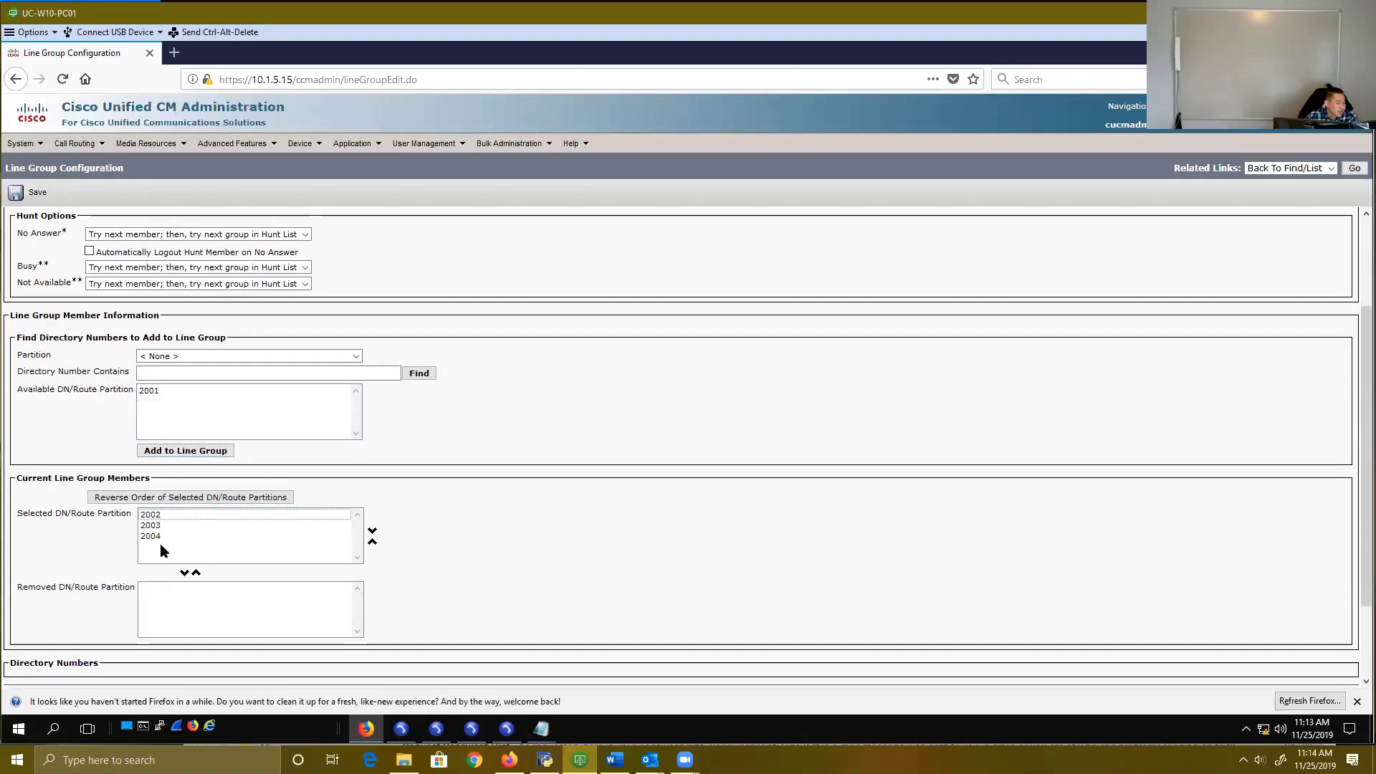
# Step: Set the line group's Distribution Algorithm to Top Down
pyautogui.scroll(3, 159, 527)
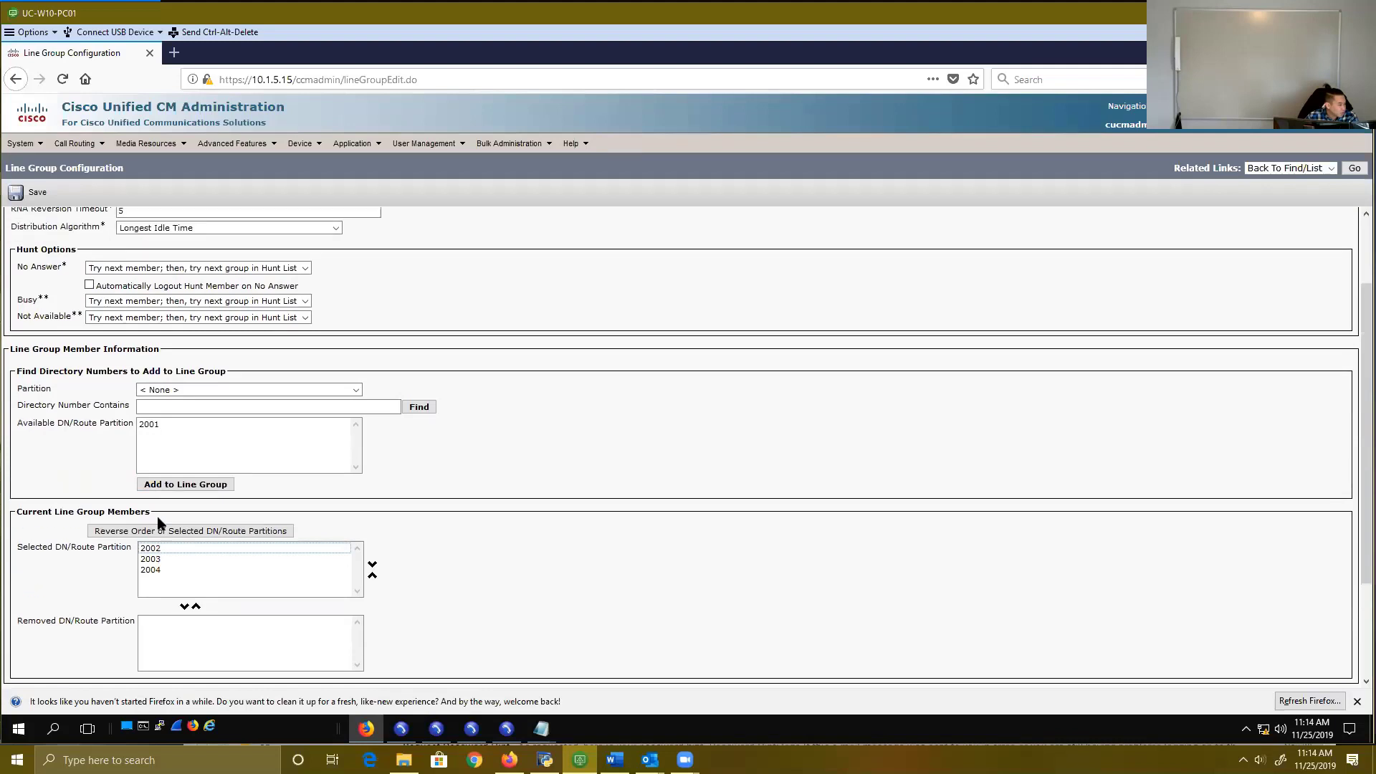
pyautogui.click(159, 322)
pyautogui.click(160, 340)
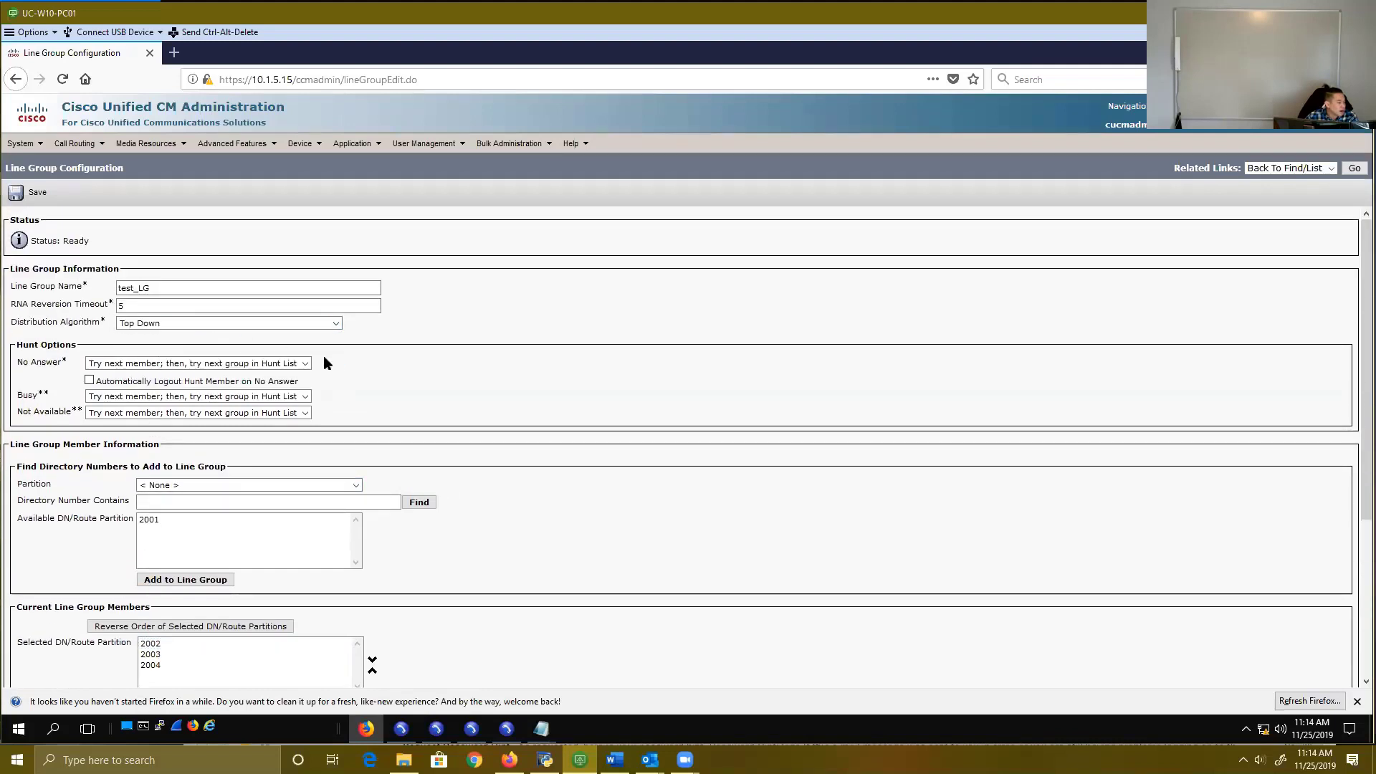
# Step: Review the order of the line group members and the available distribution algorithms, and highlight member 2002
pyautogui.scroll(-5, 413, 419)
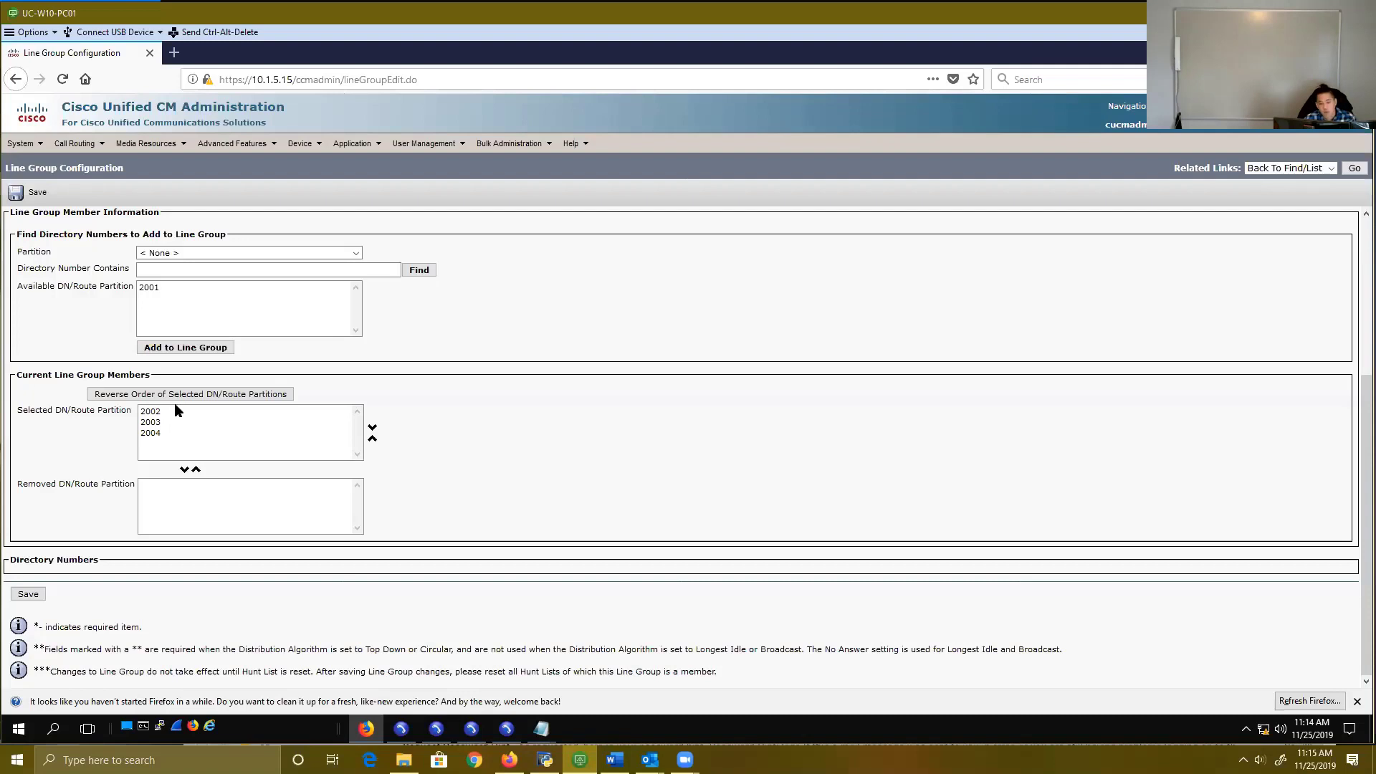
pyautogui.scroll(3, 355, 390)
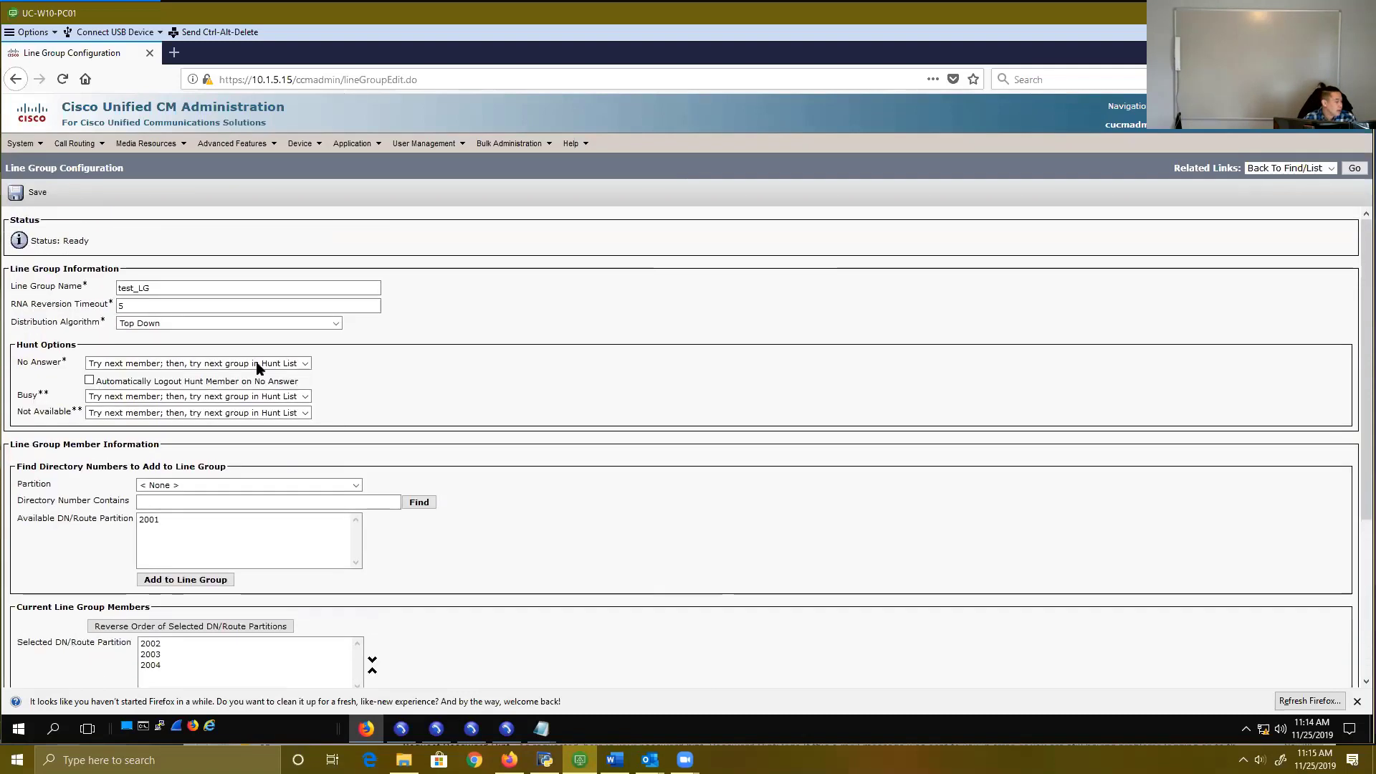
pyautogui.click(251, 324)
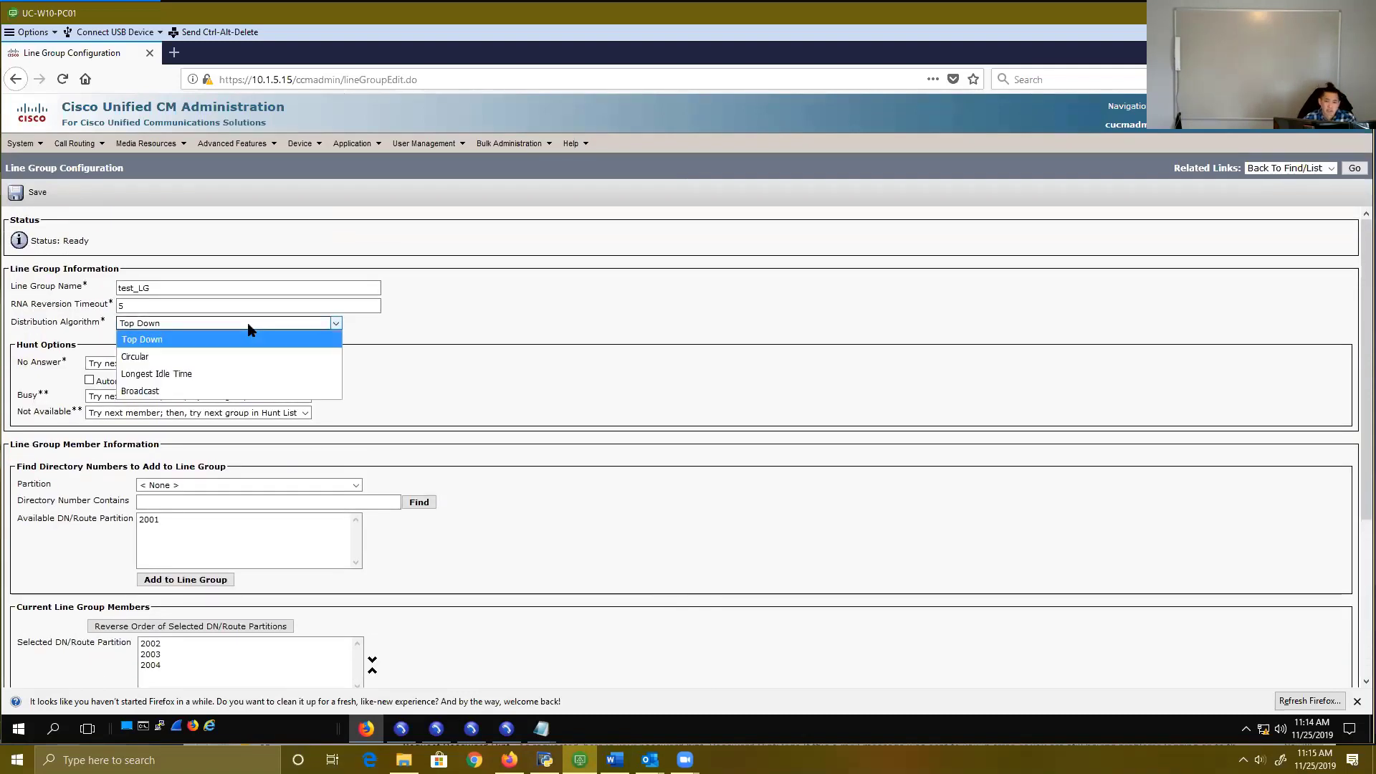
pyautogui.click(380, 354)
pyautogui.click(148, 644)
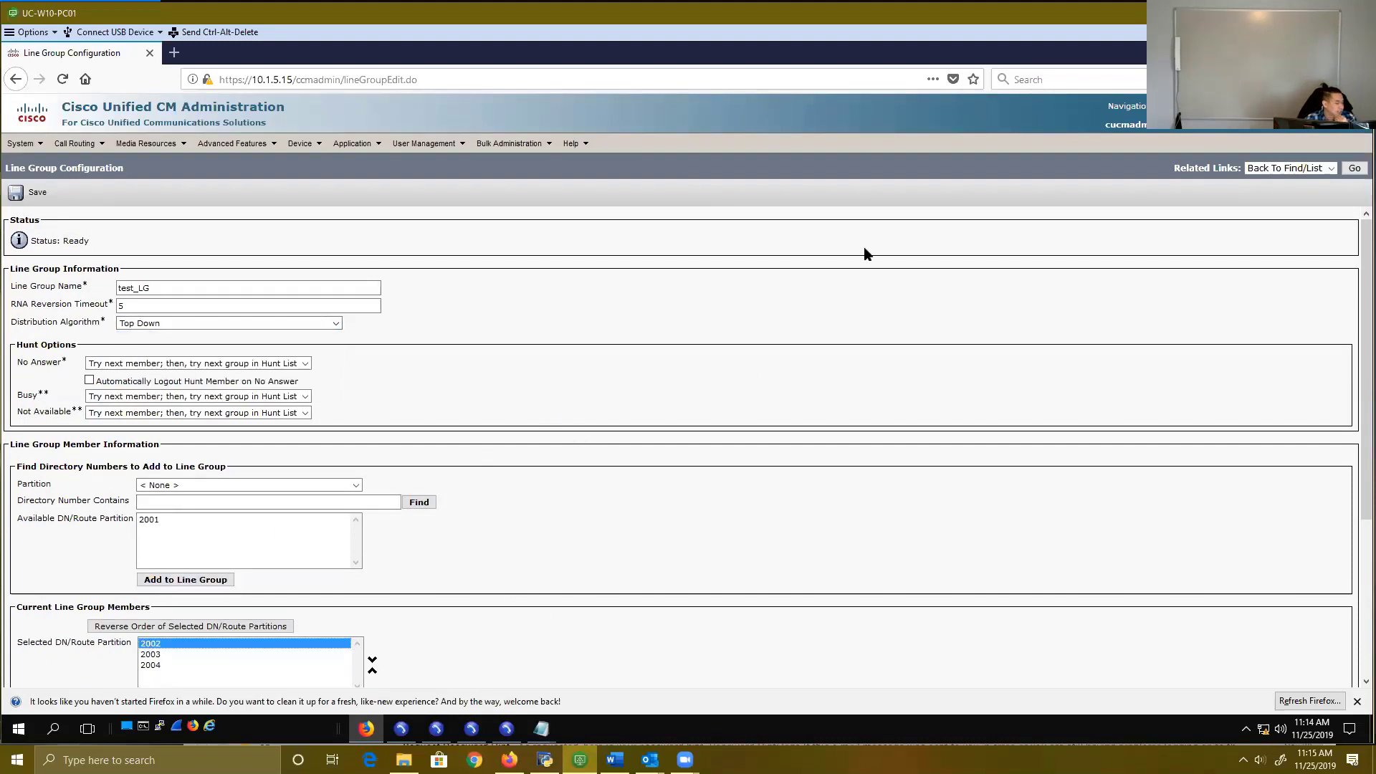
# Step: Enlarge the Line Group Configuration page to 133% zoom in the browser
pyautogui.click(1358, 78)
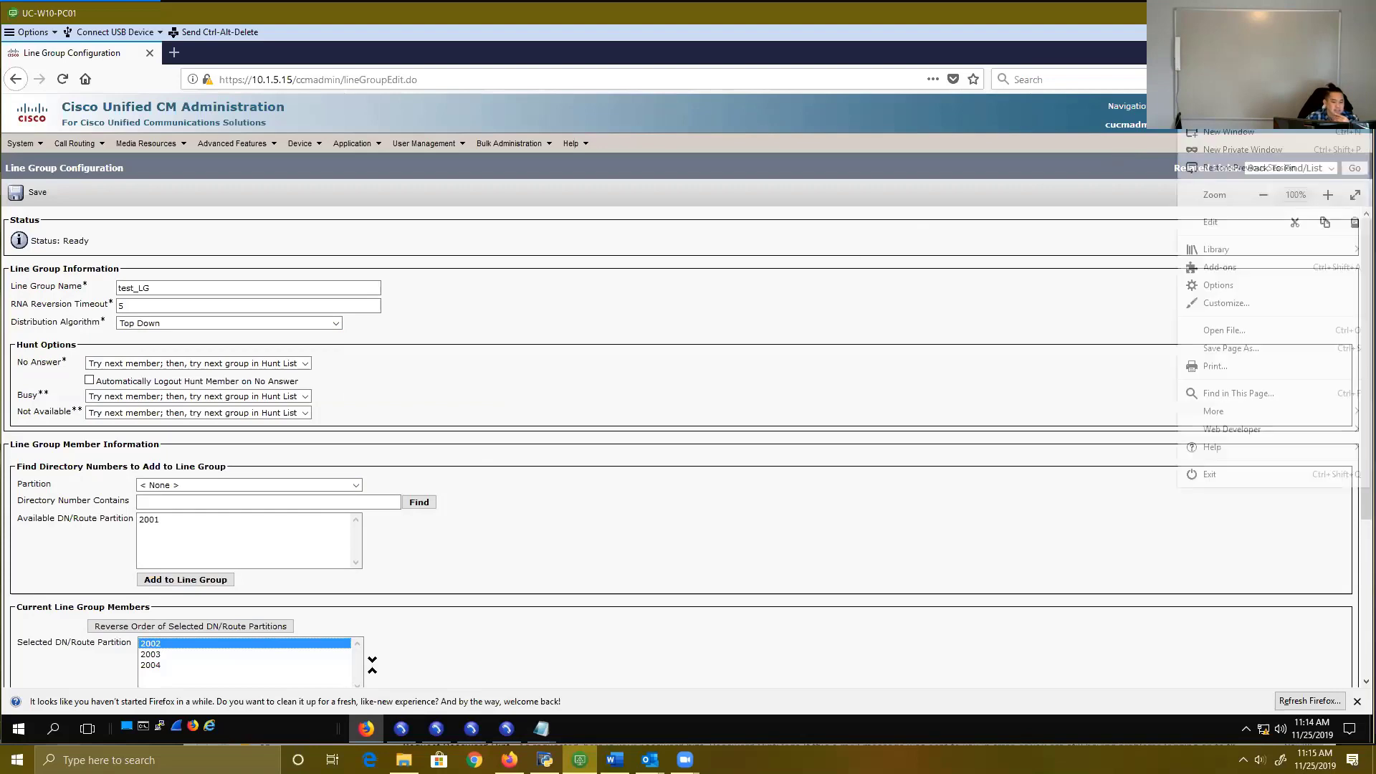
pyautogui.click(1327, 196)
pyautogui.click(1328, 196)
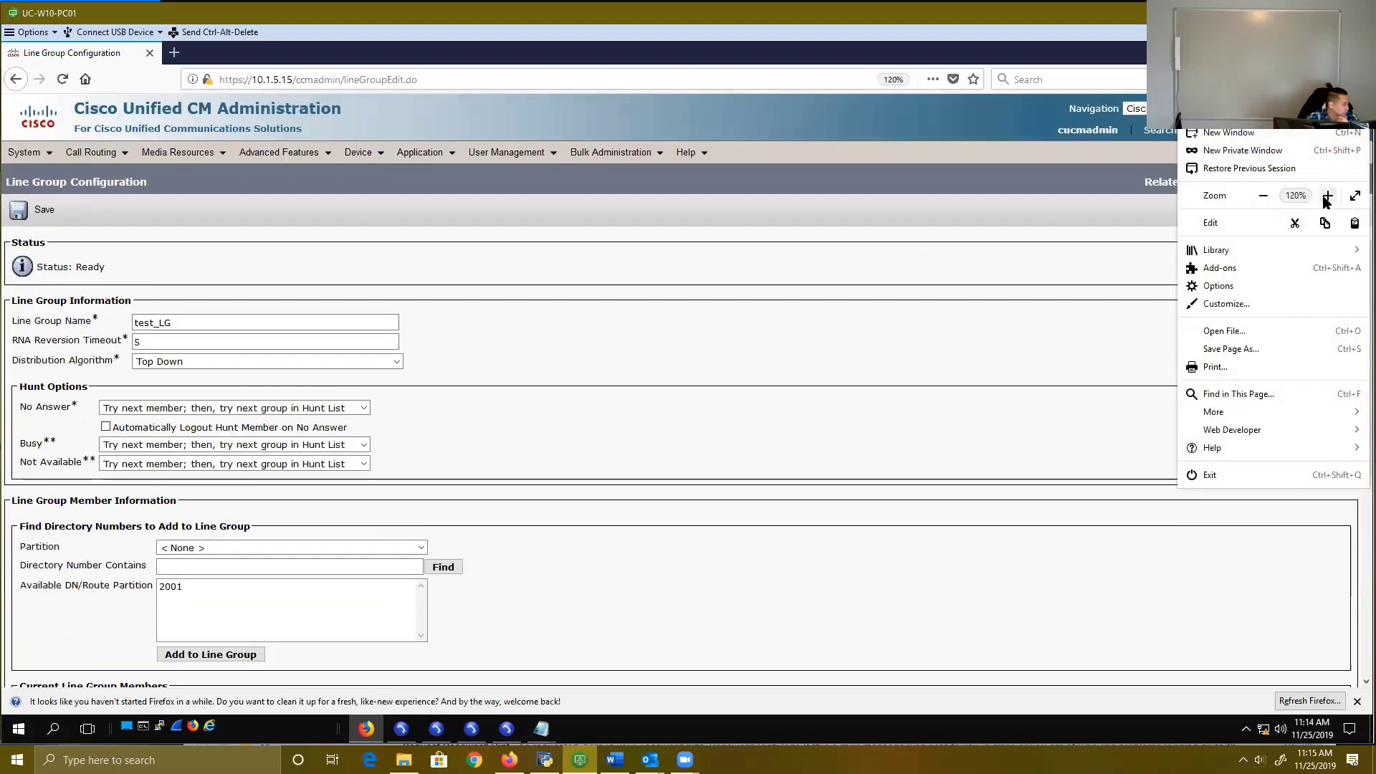
pyautogui.click(1327, 196)
pyautogui.click(634, 392)
# Step: Check the current line group members, and review the distribution algorithm choices without changing the selection
pyautogui.scroll(-5, 634, 394)
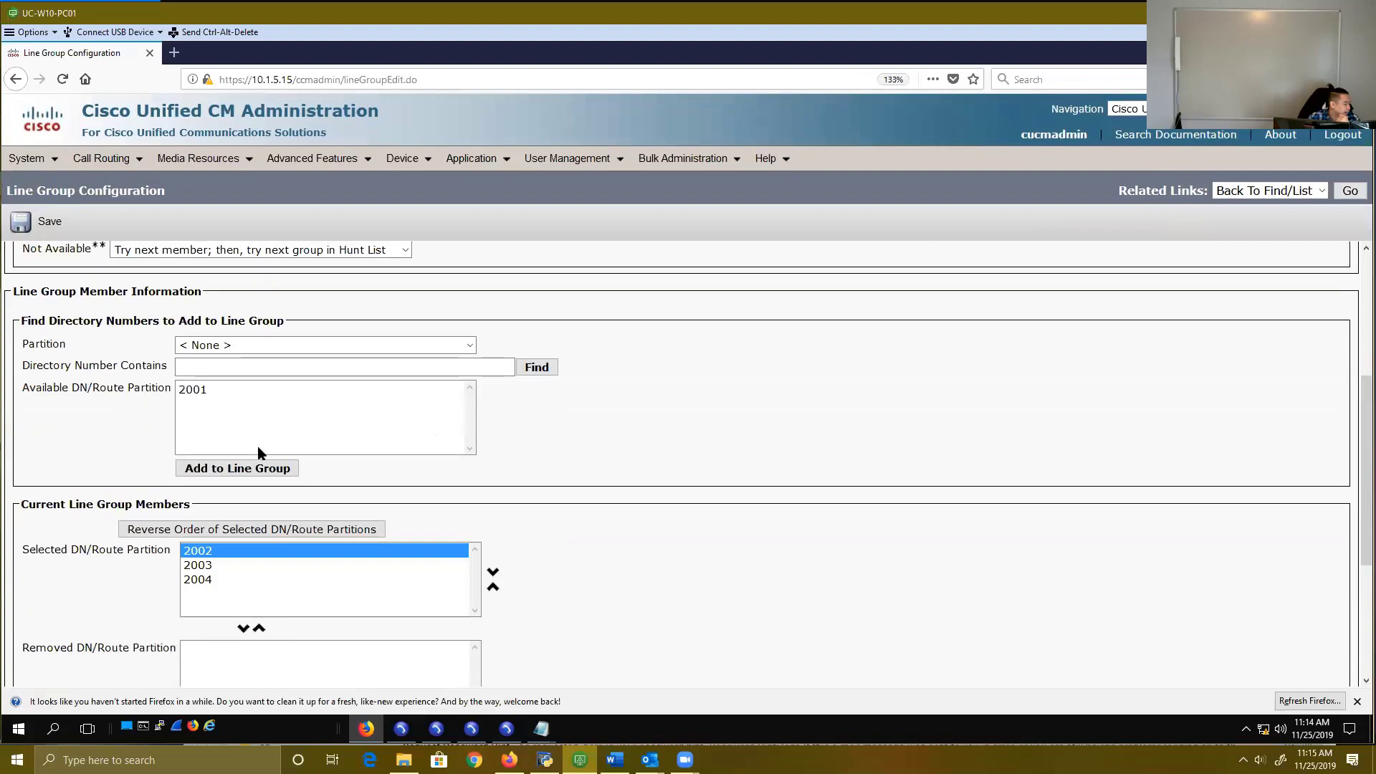
pyautogui.scroll(5, 265, 520)
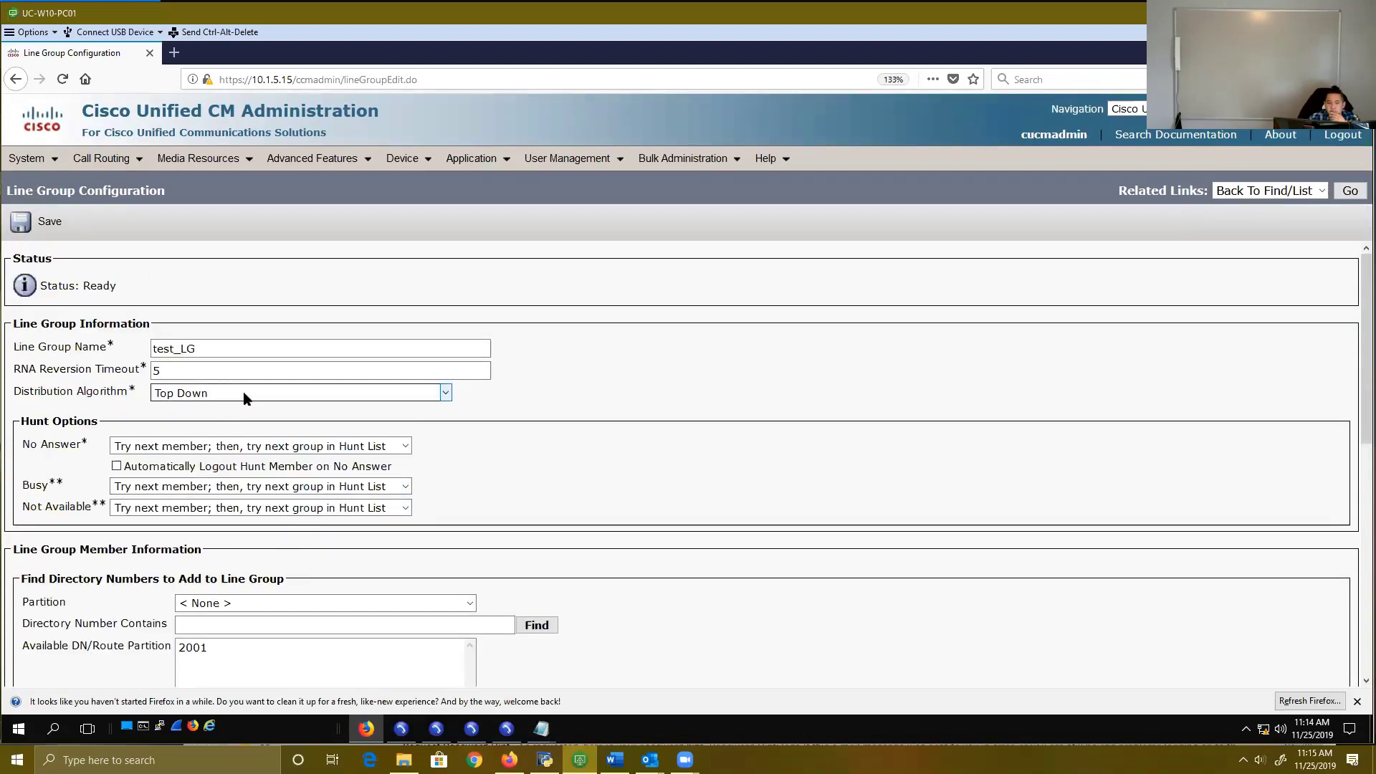
pyautogui.click(246, 398)
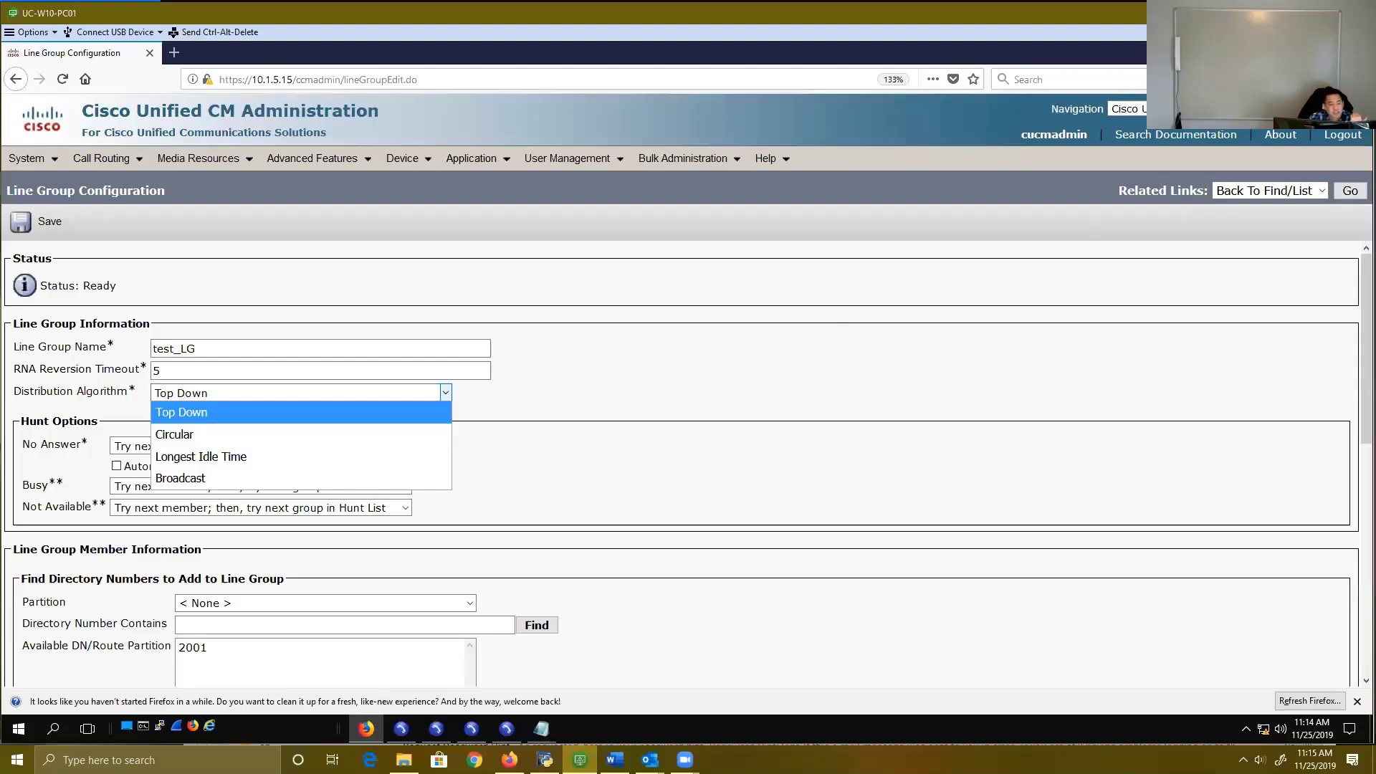
pyautogui.press('Escape')
# Step: Show the softphones on the desktop and shift the windows of softphones 2, 3 and 4 slightly
pyautogui.press('super+d')
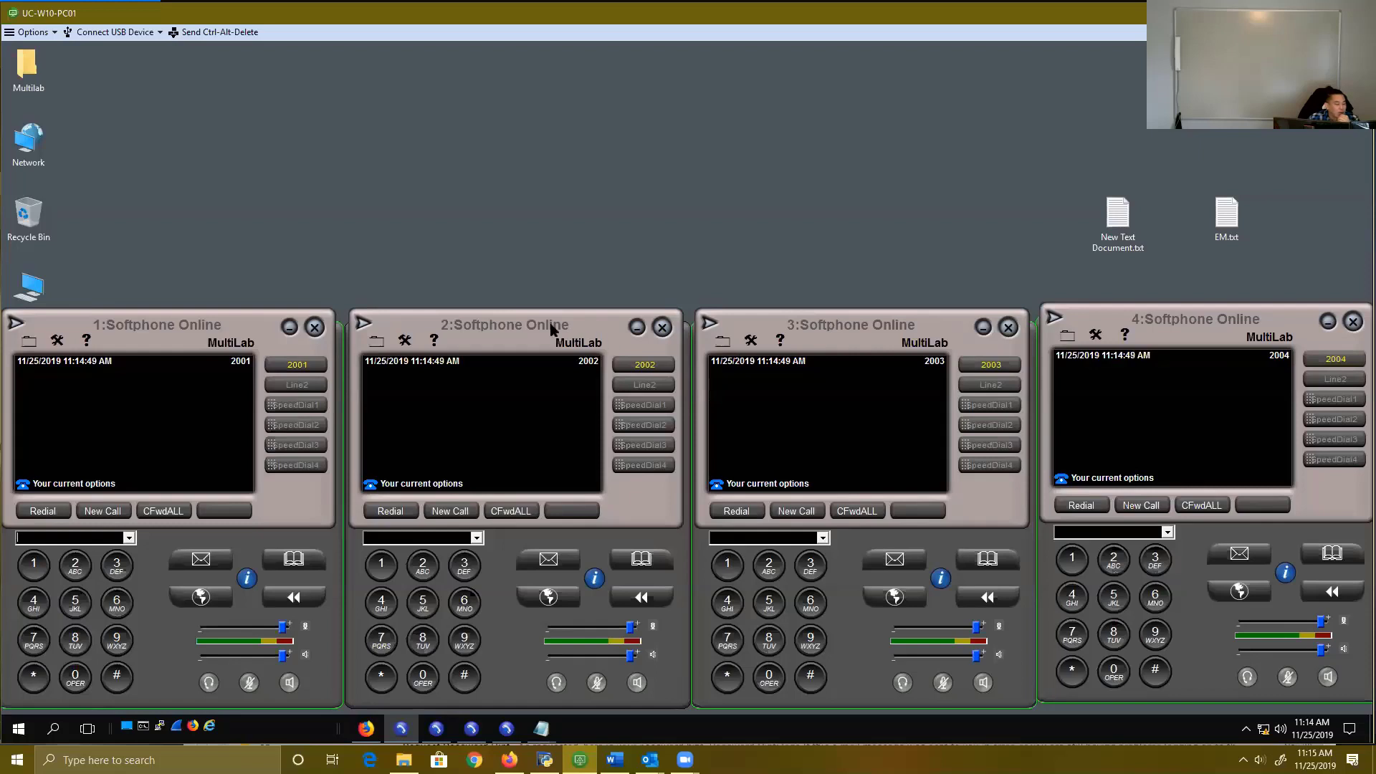
pyautogui.moveTo(550, 324)
pyautogui.mouseDown()
pyautogui.moveTo(558, 284)
pyautogui.moveTo(552, 319)
pyautogui.mouseUp()
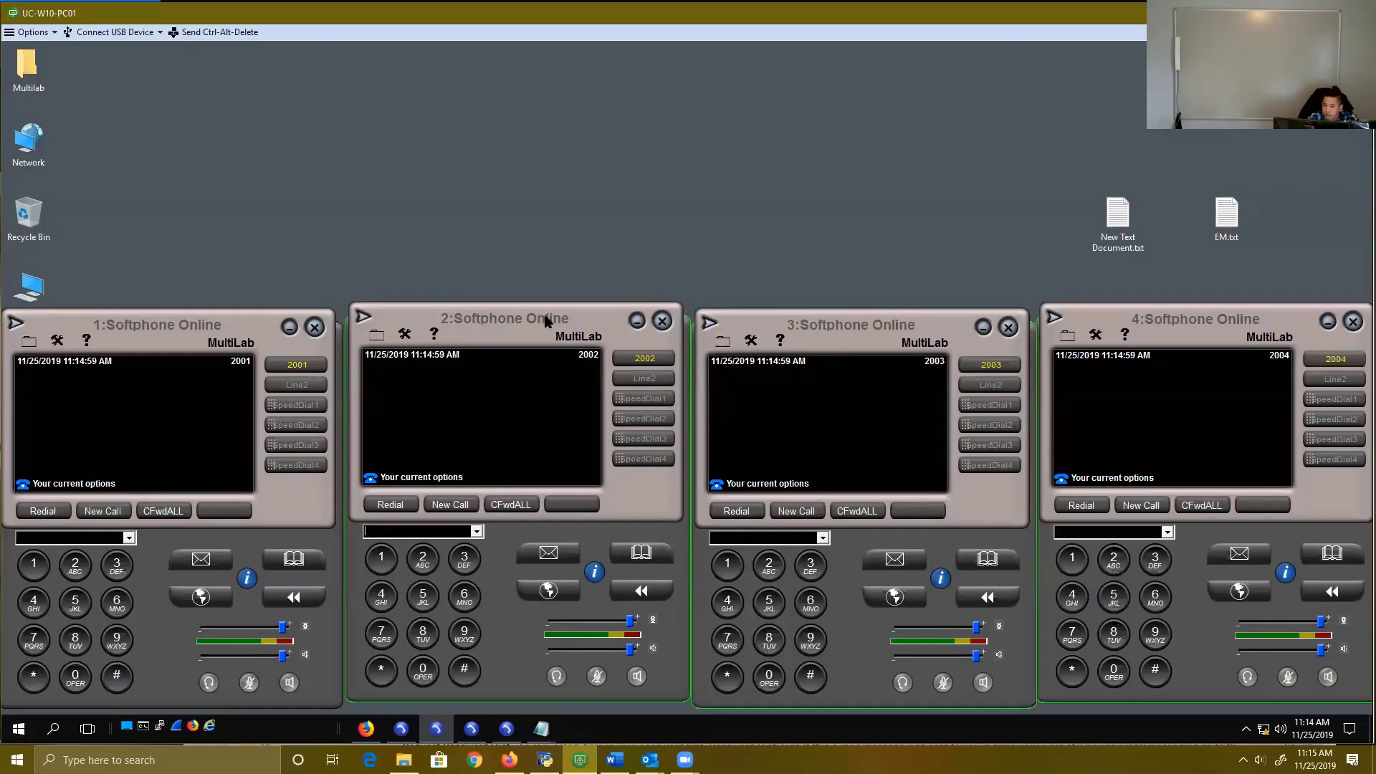
pyautogui.moveTo(845, 324); pyautogui.dragTo(840, 305)
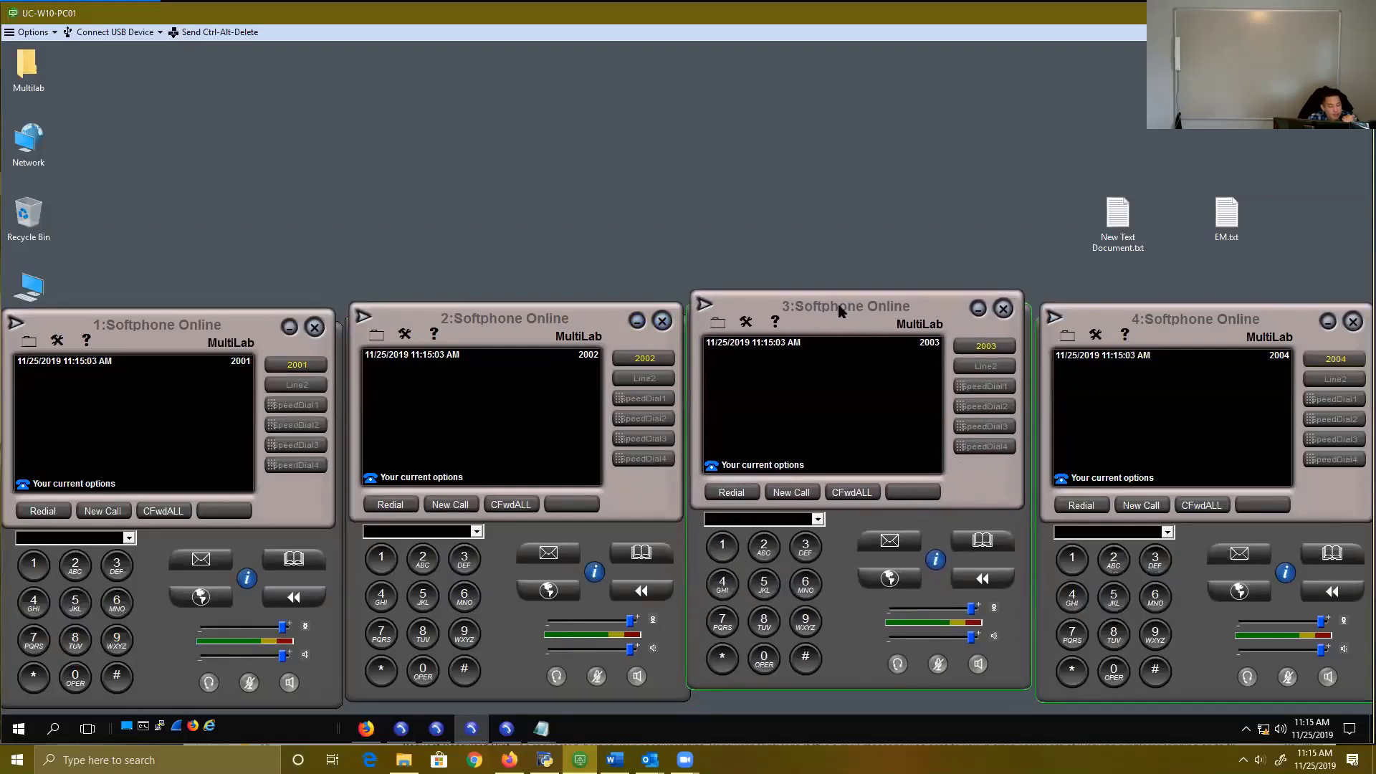
pyautogui.click(1272, 321)
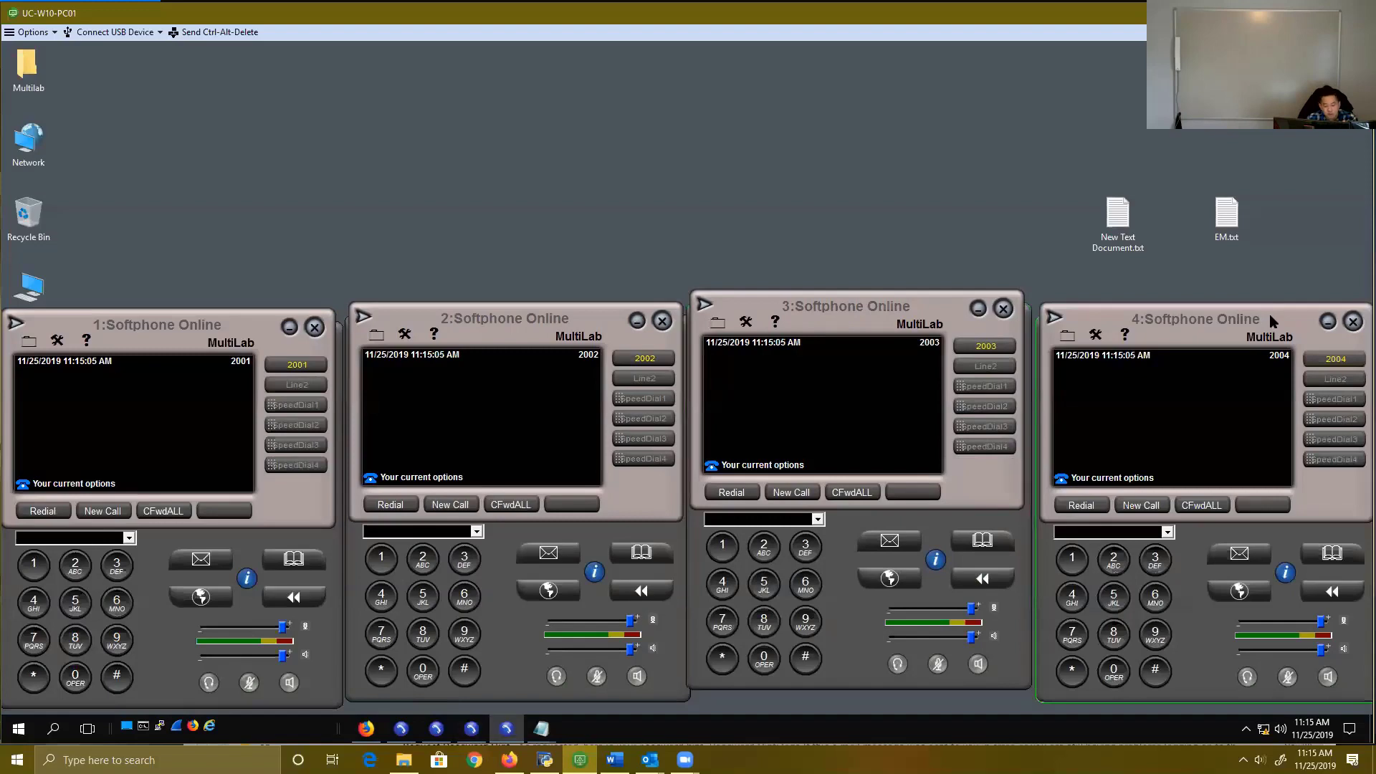
pyautogui.moveTo(1269, 311)
pyautogui.mouseDown()
pyautogui.moveTo(1267, 276)
pyautogui.moveTo(1265, 316)
pyautogui.mouseUp()
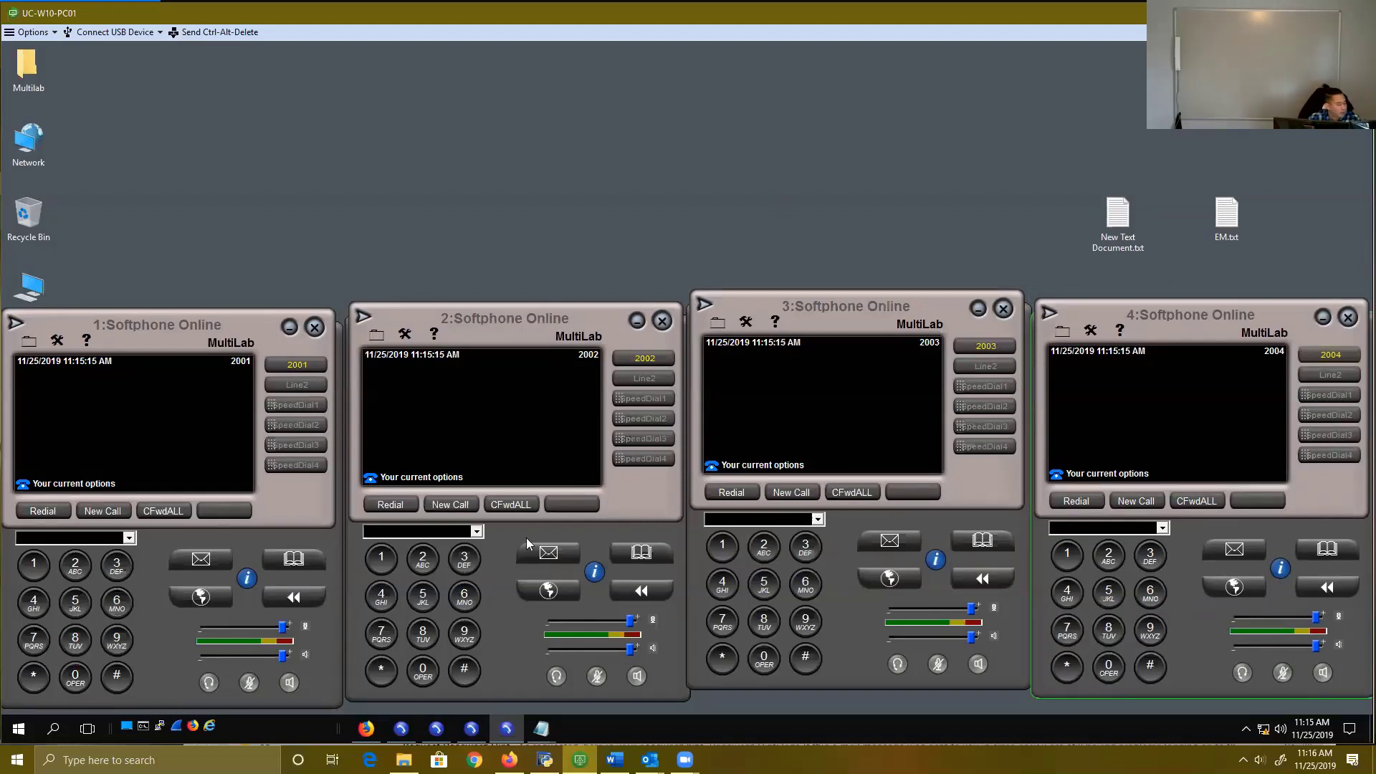
# Step: Switch to Firefox to examine the Circular distribution algorithm option, and minimize it to show the four softphones again
pyautogui.click(365, 728)
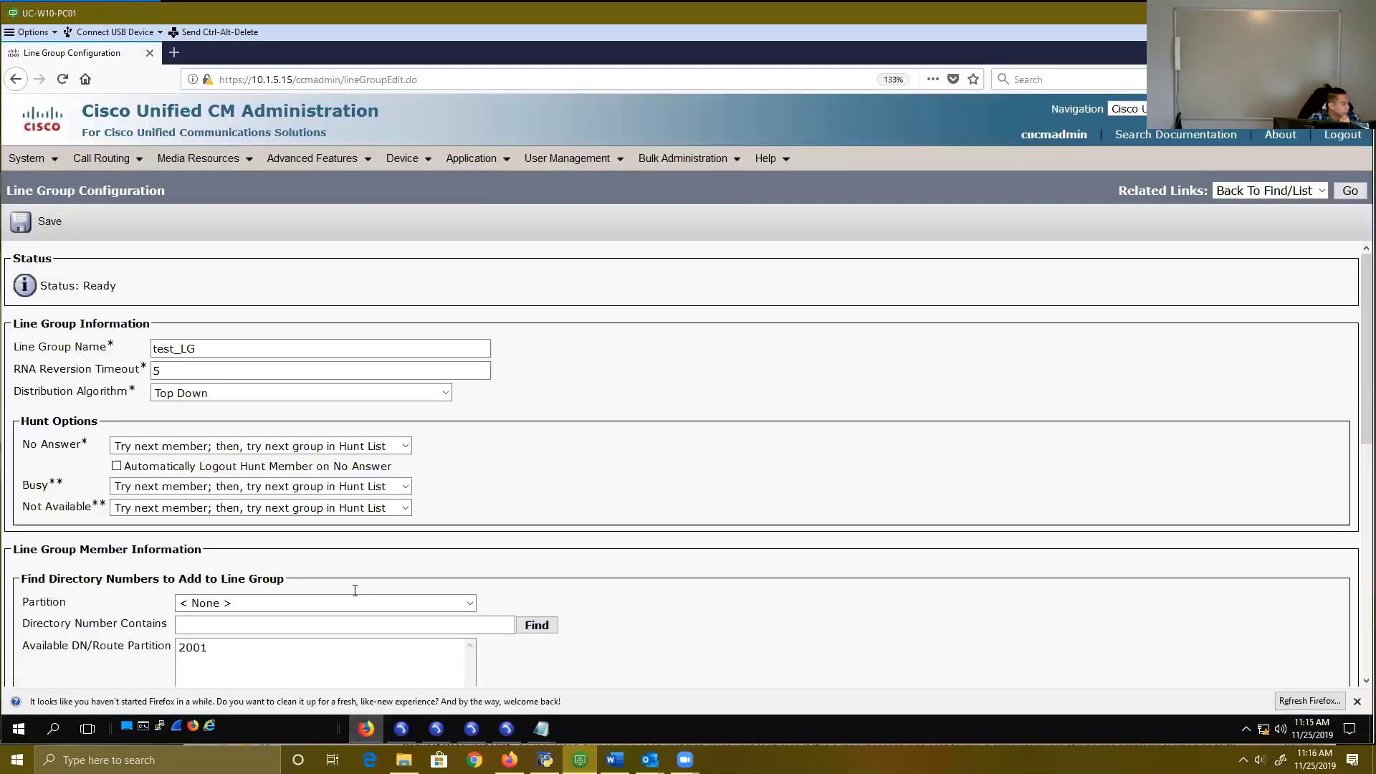
pyautogui.click(219, 392)
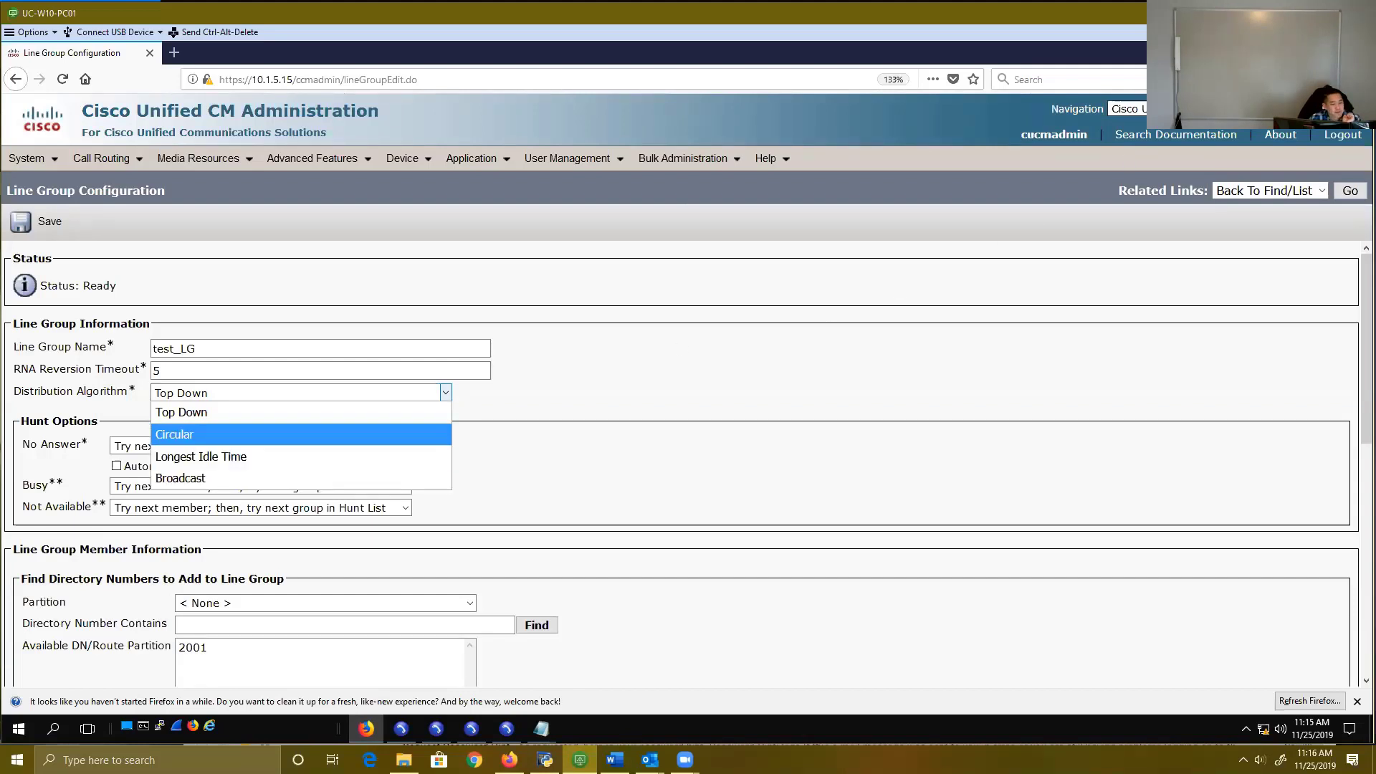
pyautogui.click(1290, 52)
pyautogui.moveTo(381, 207); pyautogui.dragTo(1358, 319)
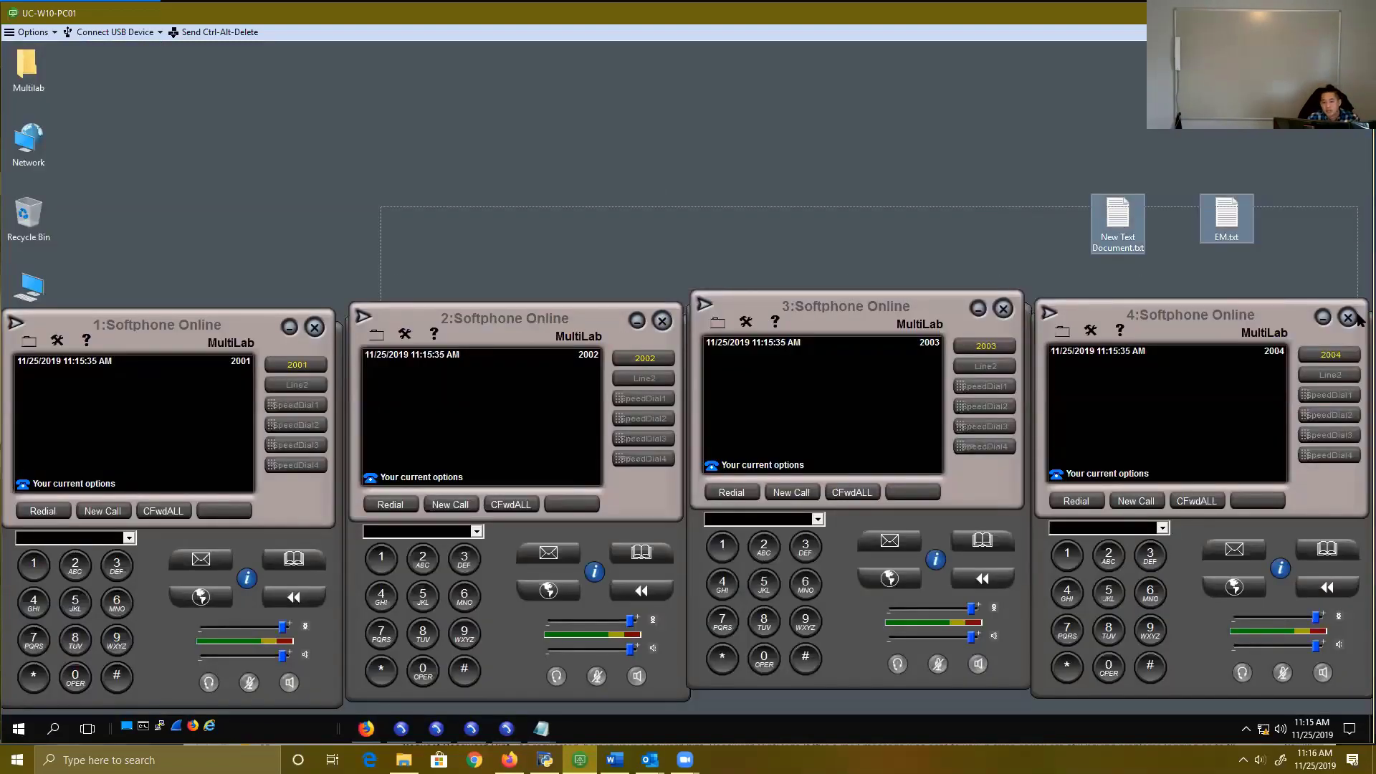
pyautogui.moveTo(1359, 321); pyautogui.dragTo(1359, 321)
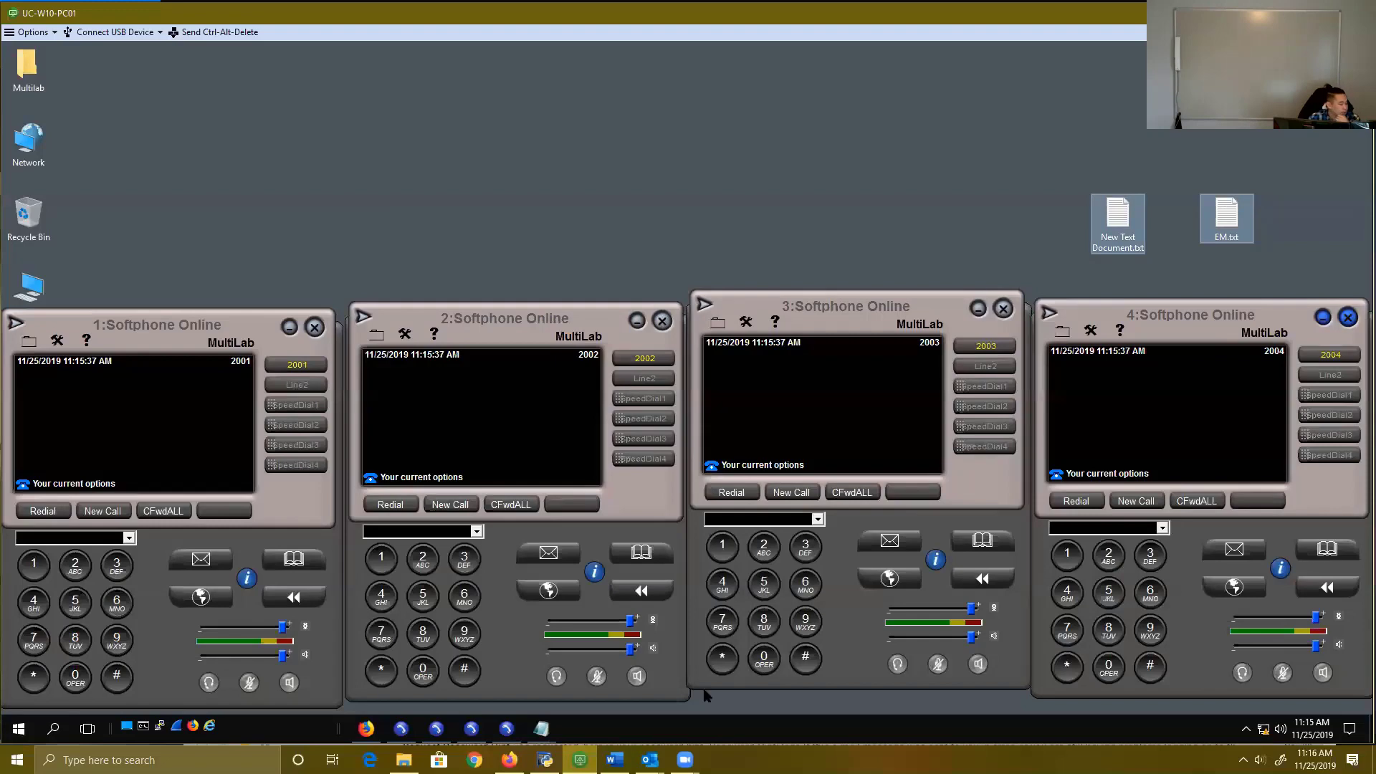
# Step: Return to Firefox and review the line group's member list and its distribution and hunt settings
pyautogui.click(367, 728)
pyautogui.scroll(-8, 461, 517)
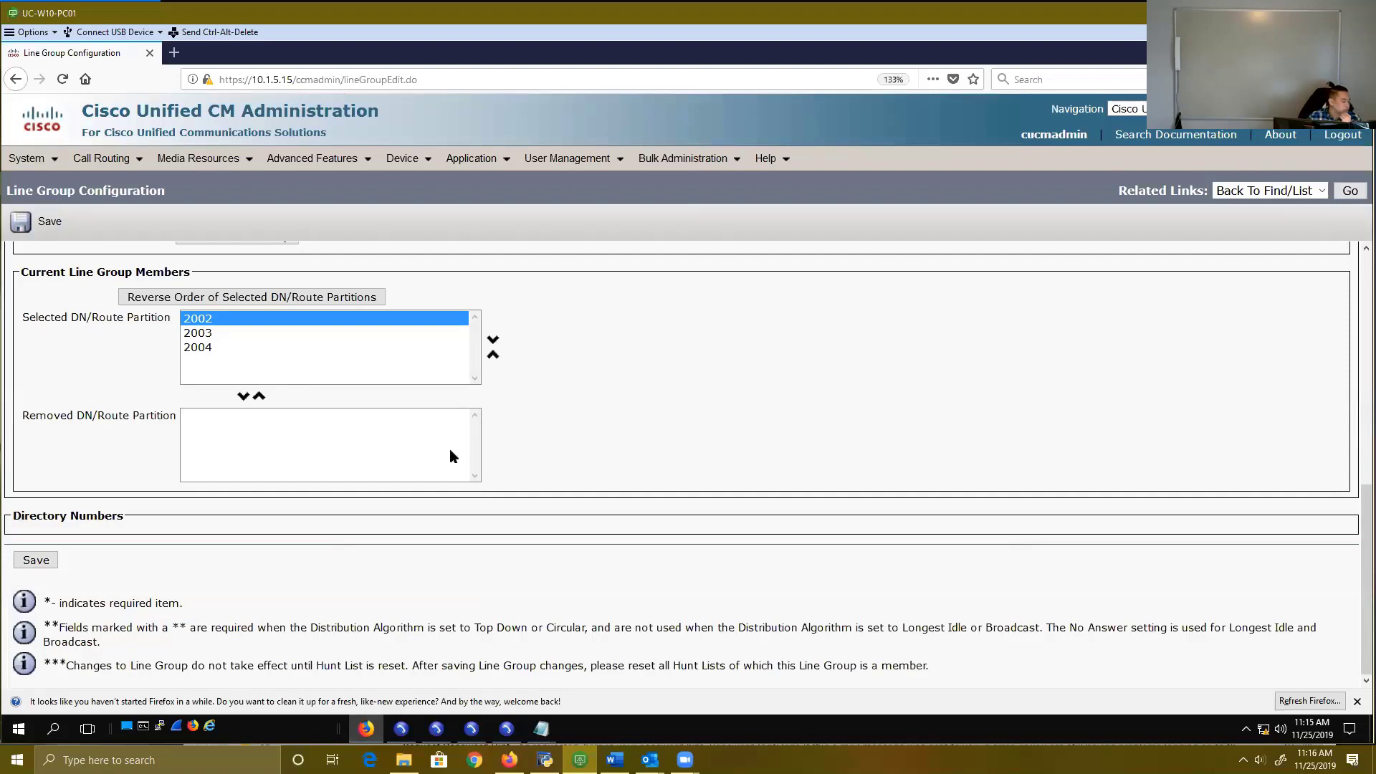
pyautogui.scroll(10, 450, 451)
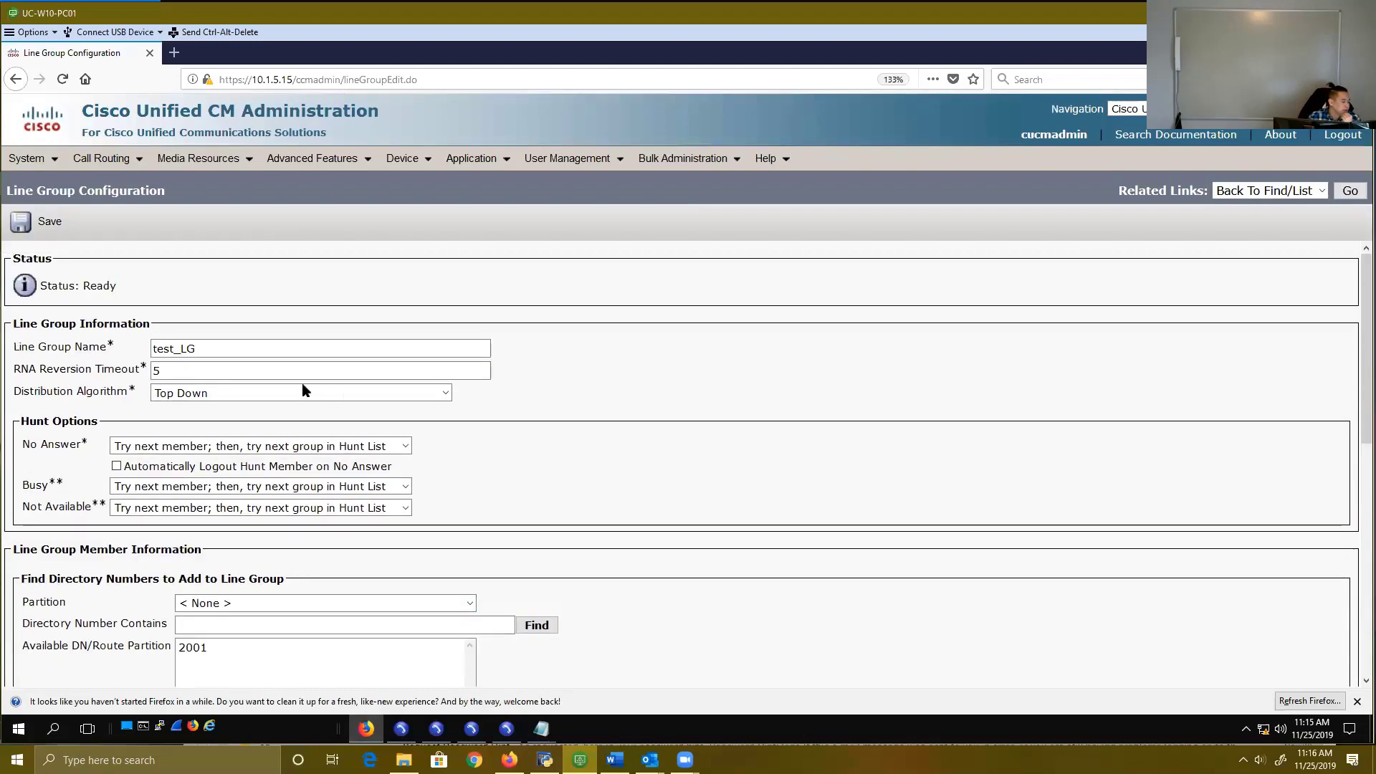
# Step: Set the line group's distribution algorithm to Circular
pyautogui.click(292, 397)
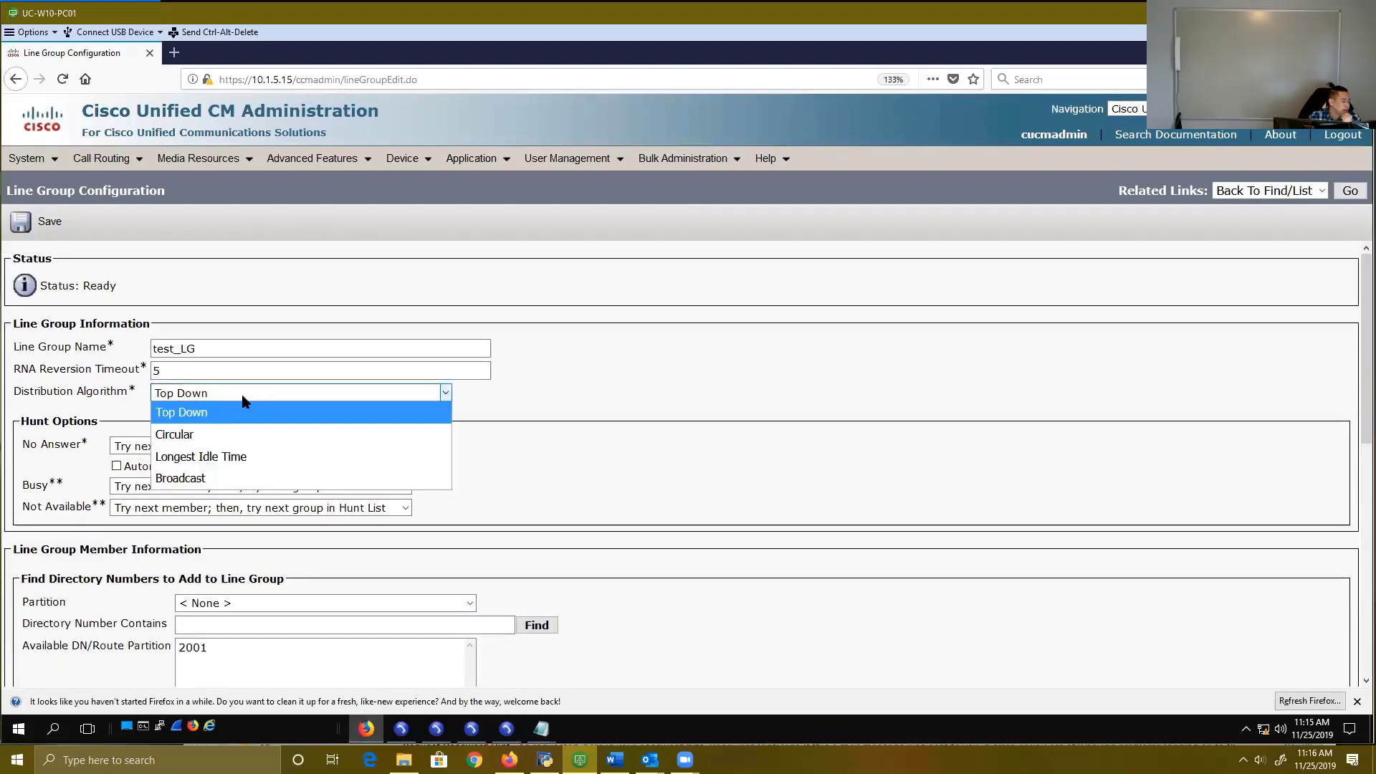
pyautogui.click(220, 436)
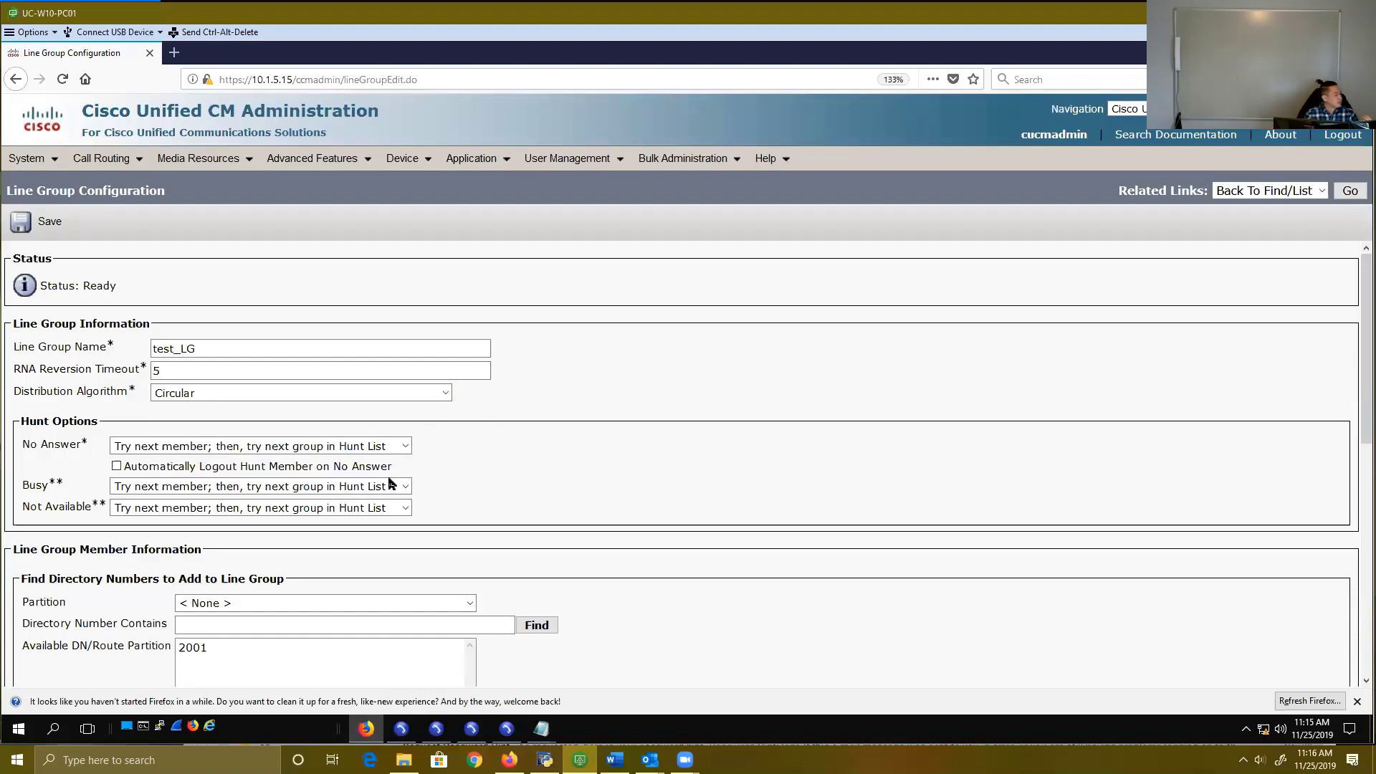
# Step: Examine the No Answer hunt option and its available choices without changing the selection
pyautogui.scroll(-4, 310, 449)
pyautogui.scroll(2, 215, 384)
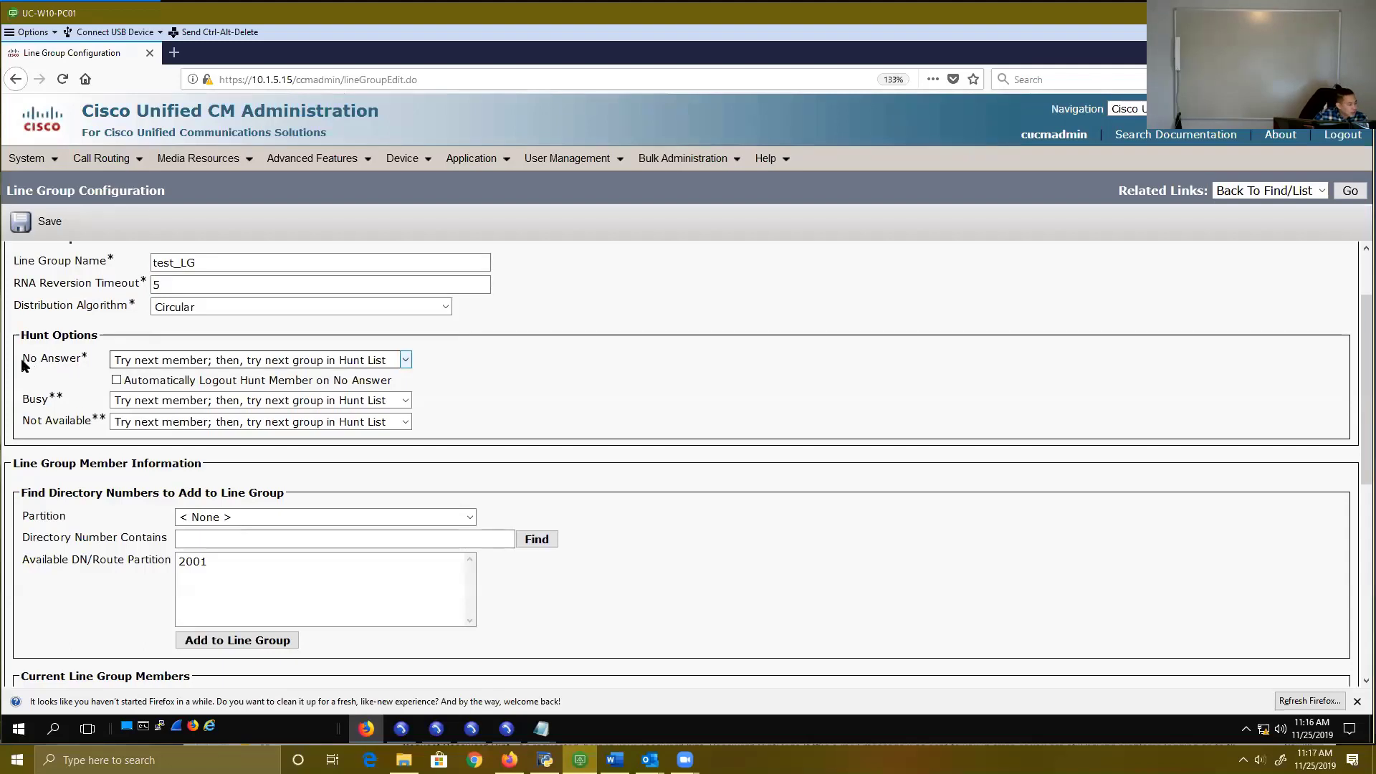
pyautogui.moveTo(21, 365); pyautogui.dragTo(94, 374)
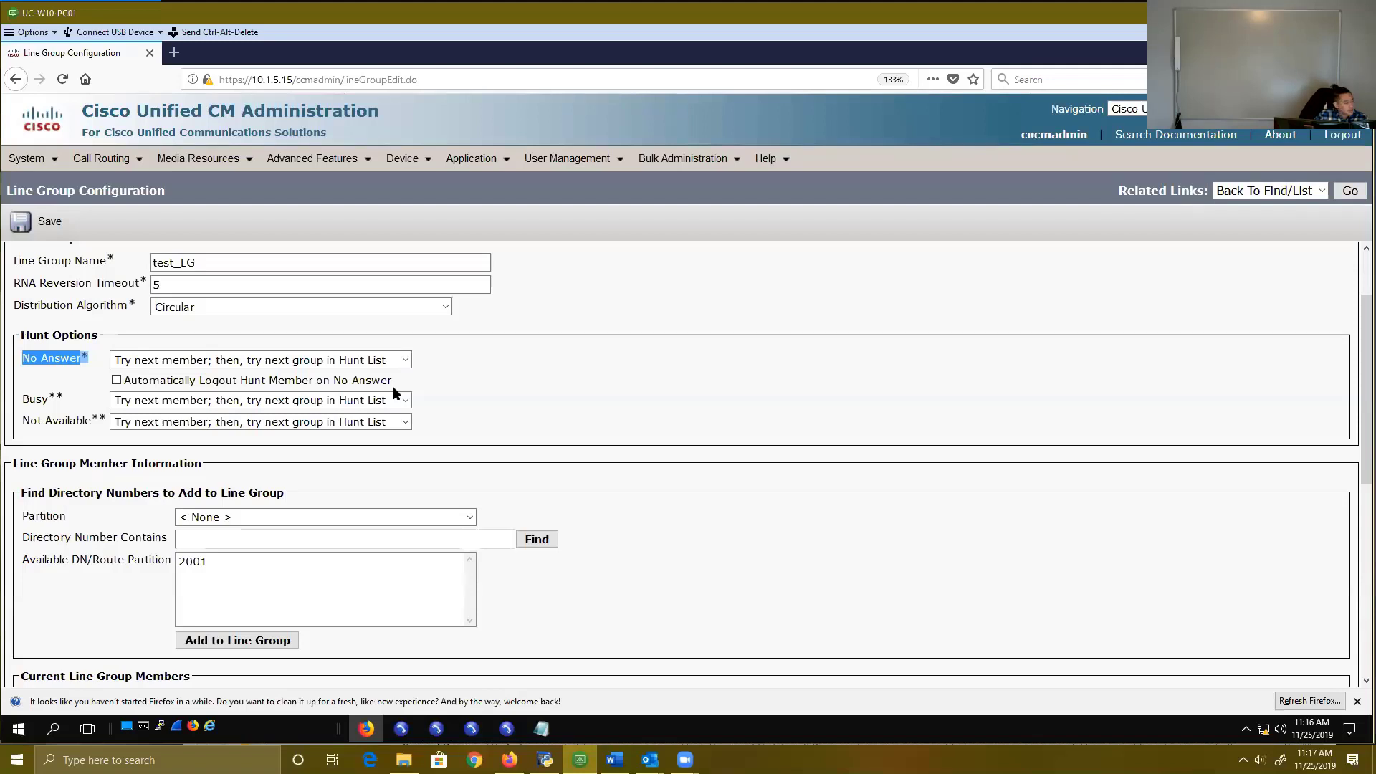
pyautogui.click(198, 362)
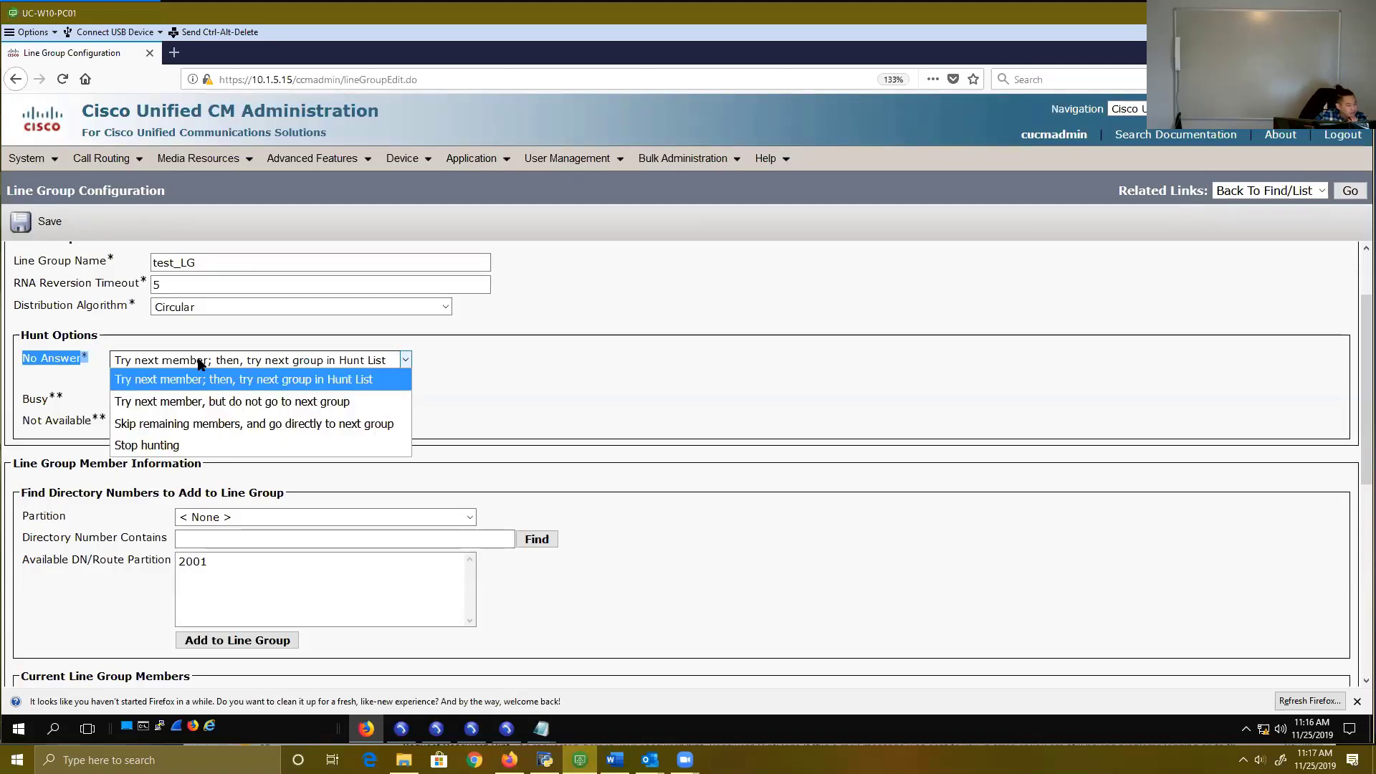
pyautogui.click(442, 351)
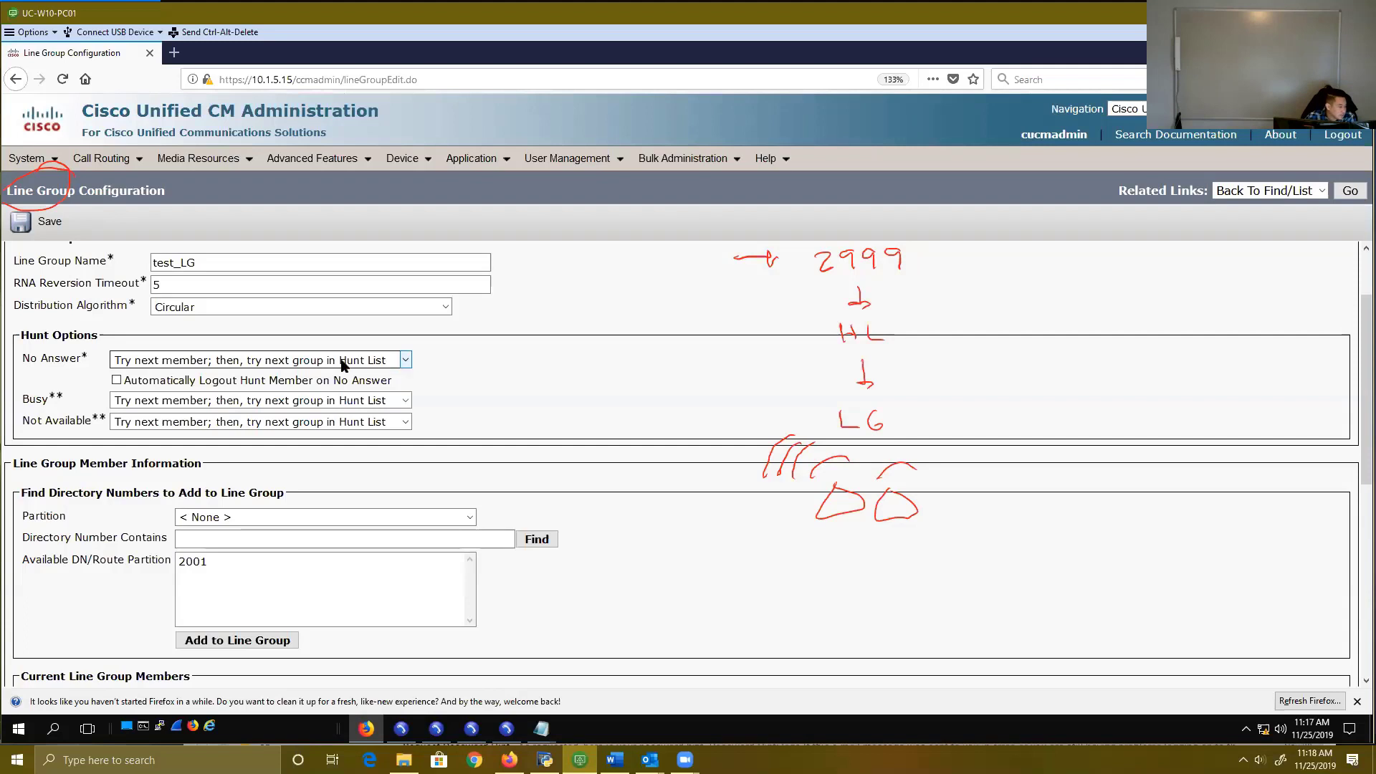
# Step: Reopen the No Answer choices, sketch a branch from HL to a circled LG2 with the second phone crossed out, and clear the drawing
pyautogui.click(215, 363)
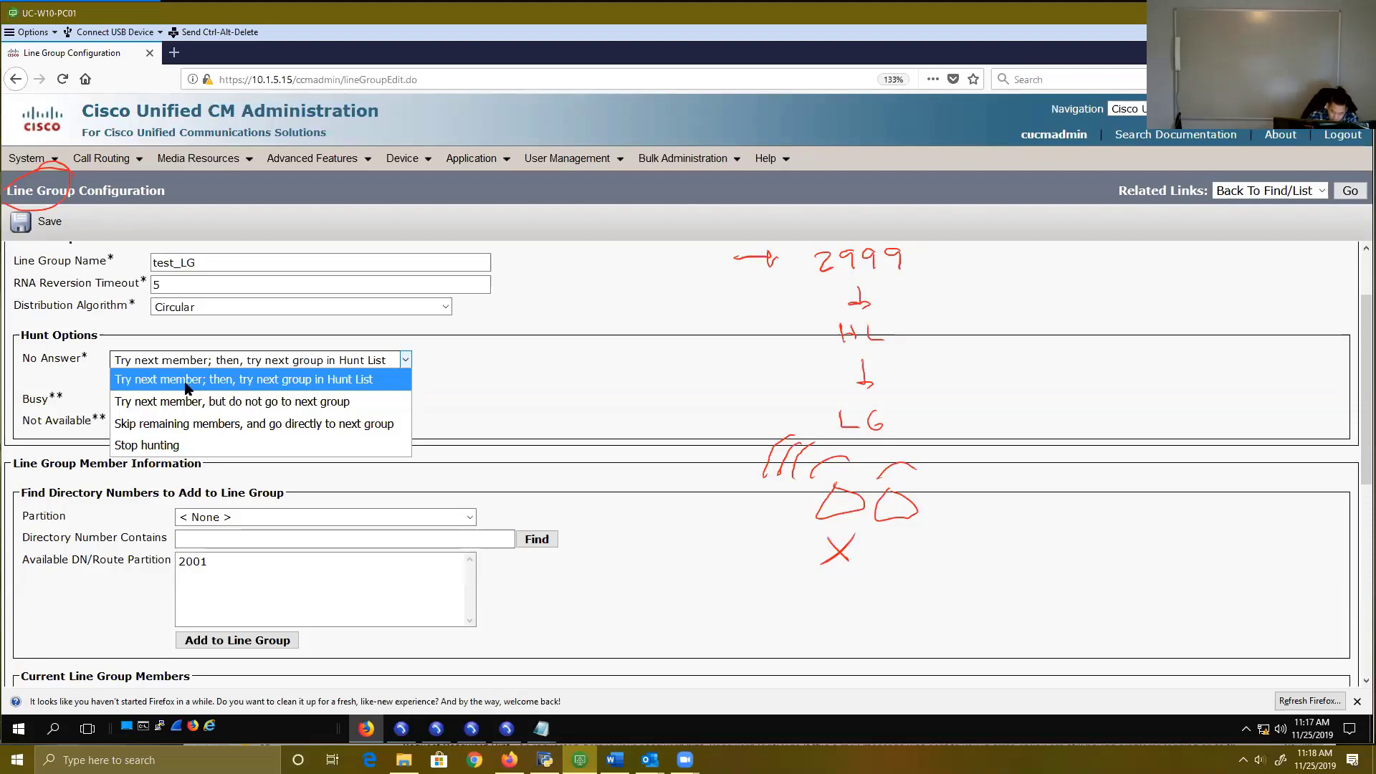
pyautogui.moveTo(889, 351)
pyautogui.mouseDown()
pyautogui.moveTo(936, 379)
pyautogui.moveTo(956, 427)
pyautogui.moveTo(1015, 426)
pyautogui.mouseUp()
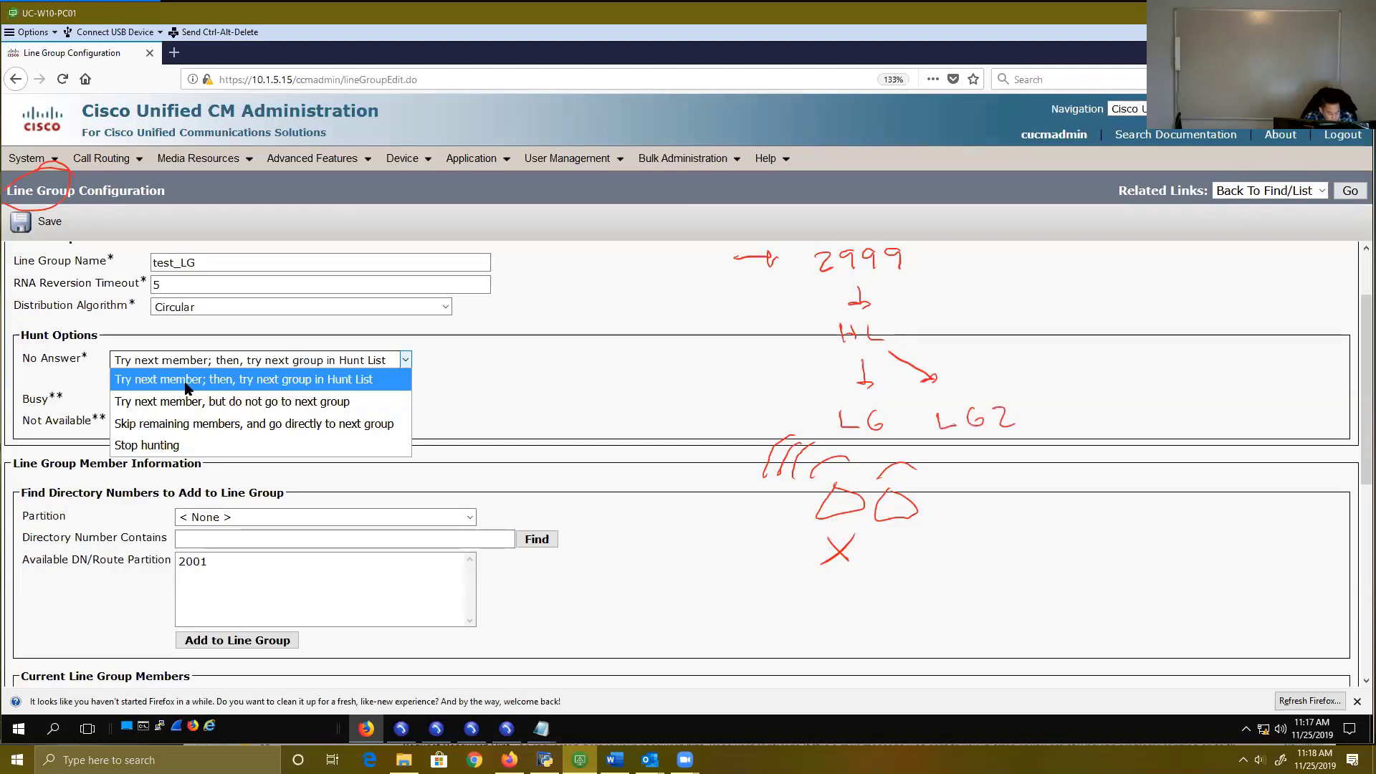
pyautogui.moveTo(885, 541)
pyautogui.mouseDown()
pyautogui.moveTo(905, 559)
pyautogui.moveTo(881, 562)
pyautogui.mouseUp()
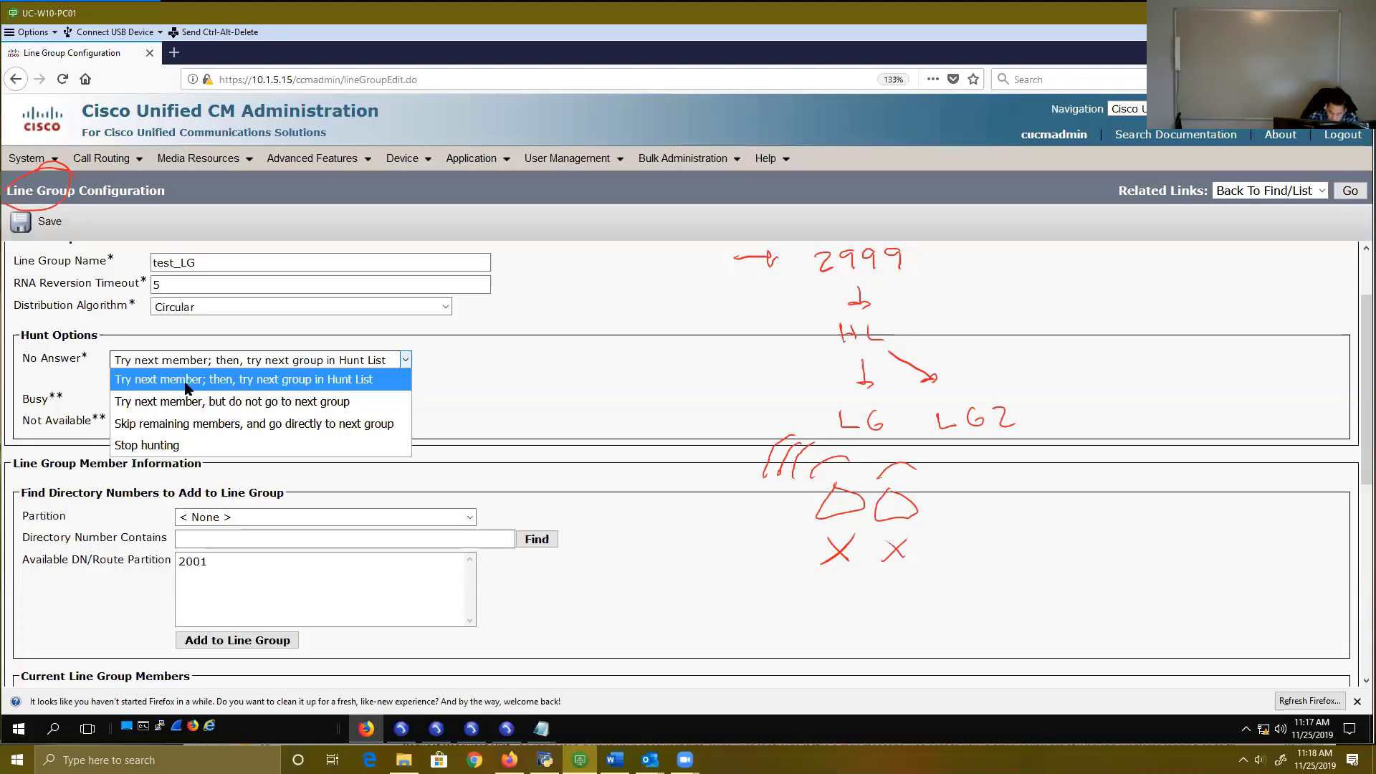
pyautogui.moveTo(1017, 390); pyautogui.dragTo(953, 380)
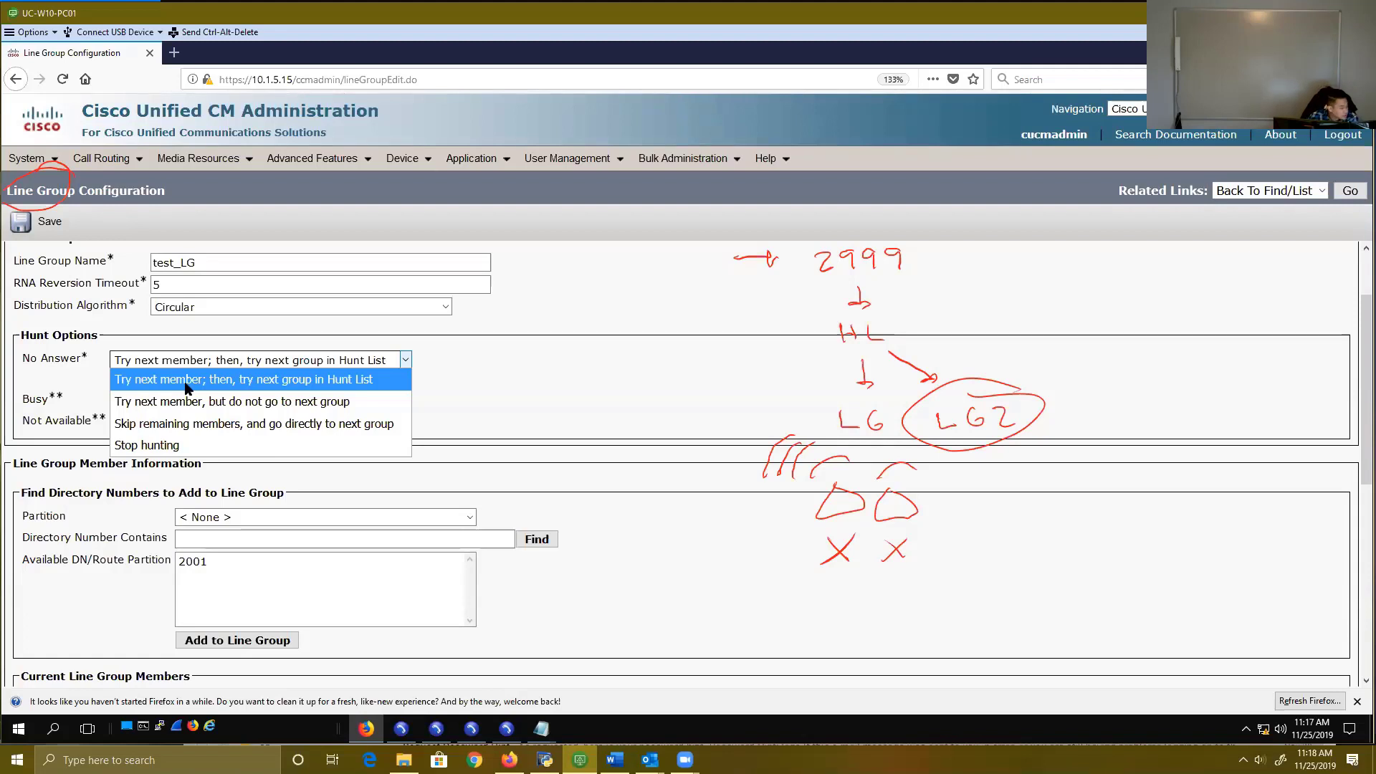
pyautogui.press('Escape')
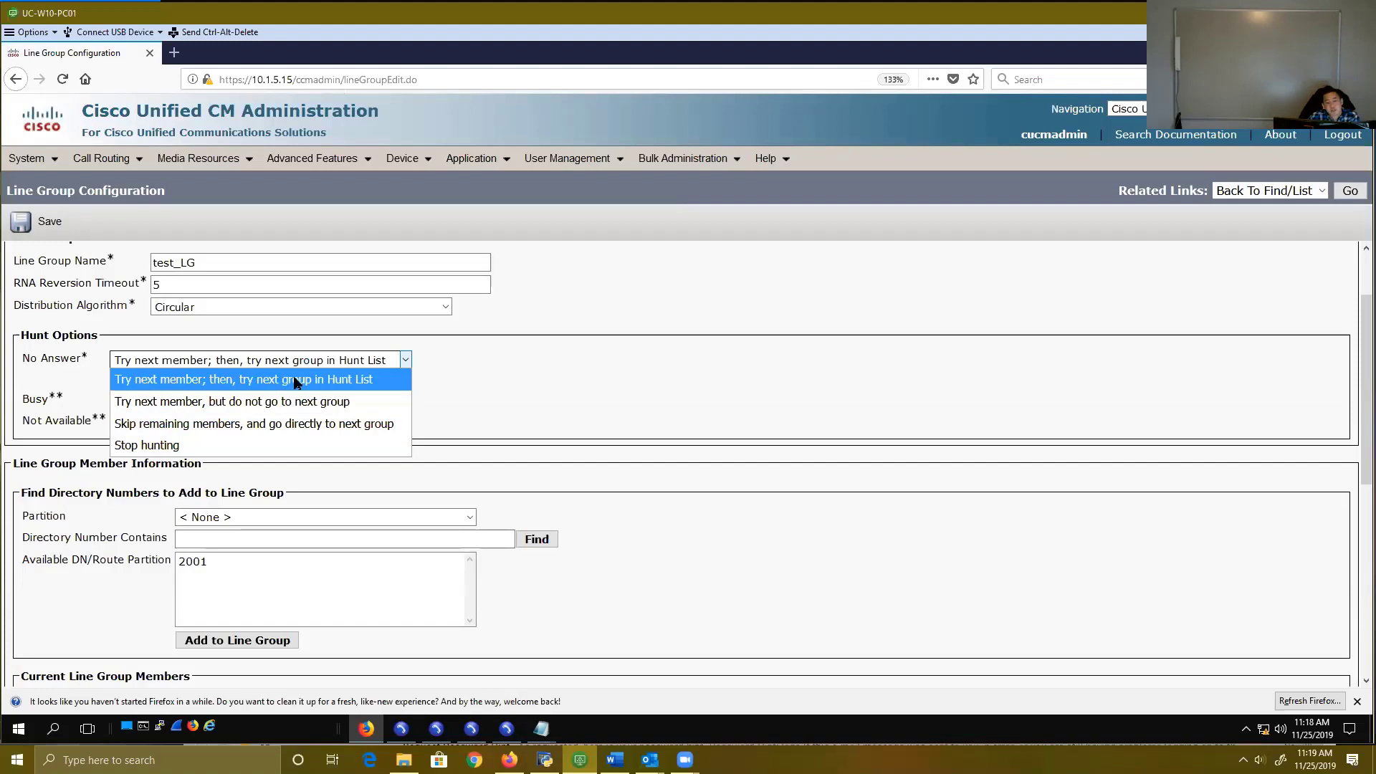
# Step: Close the No Answer choices unchanged, and highlight the No Answer label, followed by the Busy and Not Available labels
pyautogui.click(427, 379)
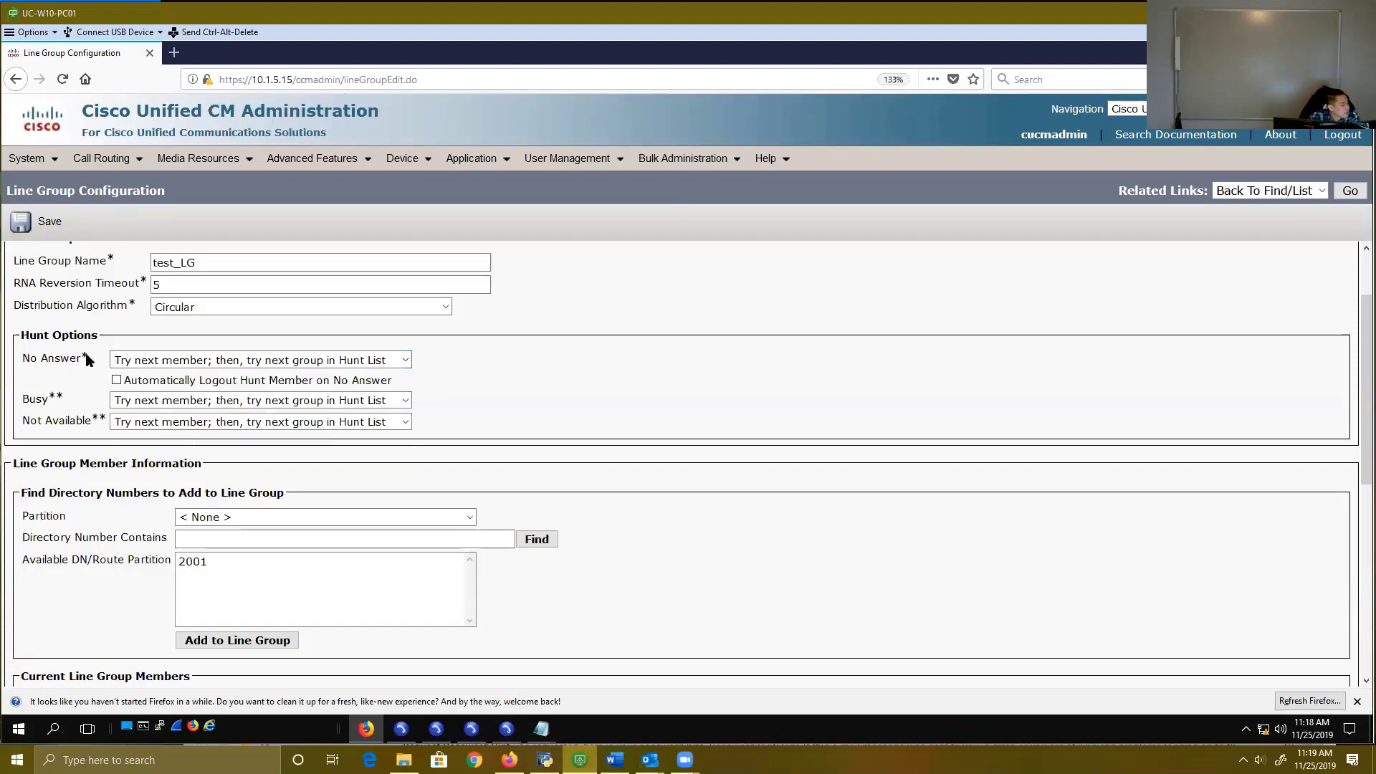
pyautogui.moveTo(21, 359); pyautogui.dragTo(88, 358)
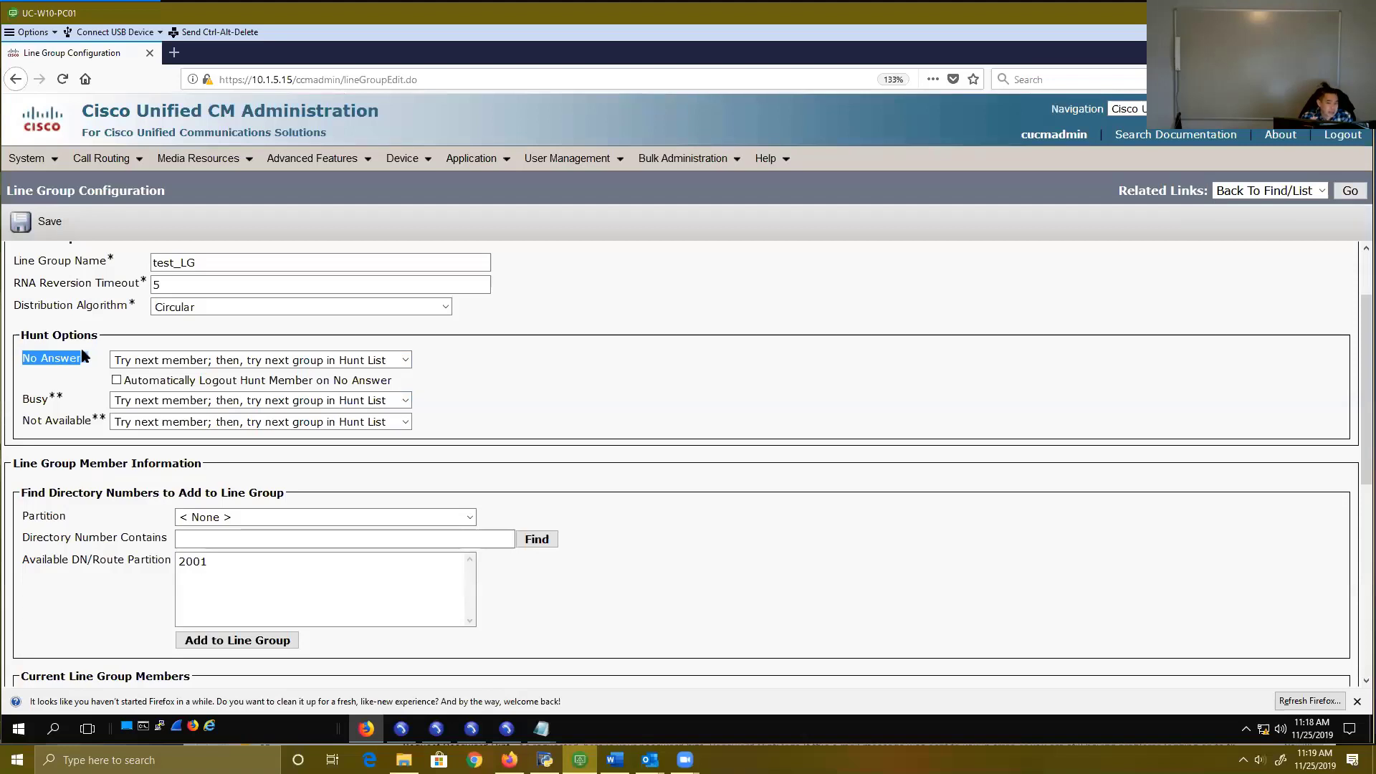
pyautogui.click(78, 400)
pyautogui.moveTo(21, 400); pyautogui.dragTo(93, 428)
pyautogui.moveTo(101, 424); pyautogui.dragTo(104, 425)
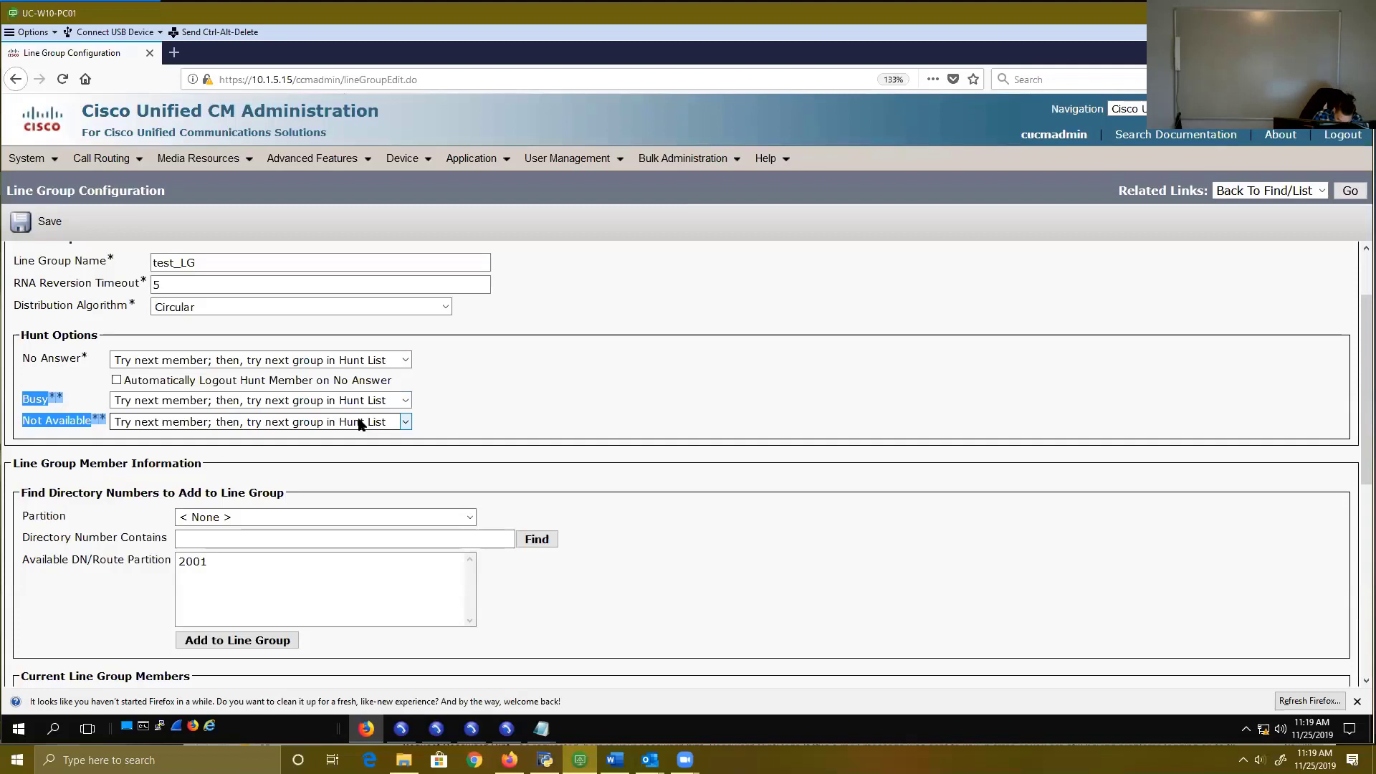
# Step: Sketch the call flow from 2999 through HL and LG to a phone, and label the phone "Busy/unreg"
pyautogui.moveTo(665, 273)
pyautogui.mouseDown()
pyautogui.moveTo(851, 276)
pyautogui.moveTo(812, 324)
pyautogui.mouseUp()
pyautogui.moveTo(804, 322)
pyautogui.mouseDown()
pyautogui.moveTo(822, 326)
pyautogui.moveTo(788, 359)
pyautogui.moveTo(824, 357)
pyautogui.moveTo(808, 478)
pyautogui.mouseUp()
pyautogui.moveTo(799, 476)
pyautogui.mouseDown()
pyautogui.moveTo(817, 479)
pyautogui.moveTo(807, 518)
pyautogui.moveTo(813, 501)
pyautogui.mouseUp()
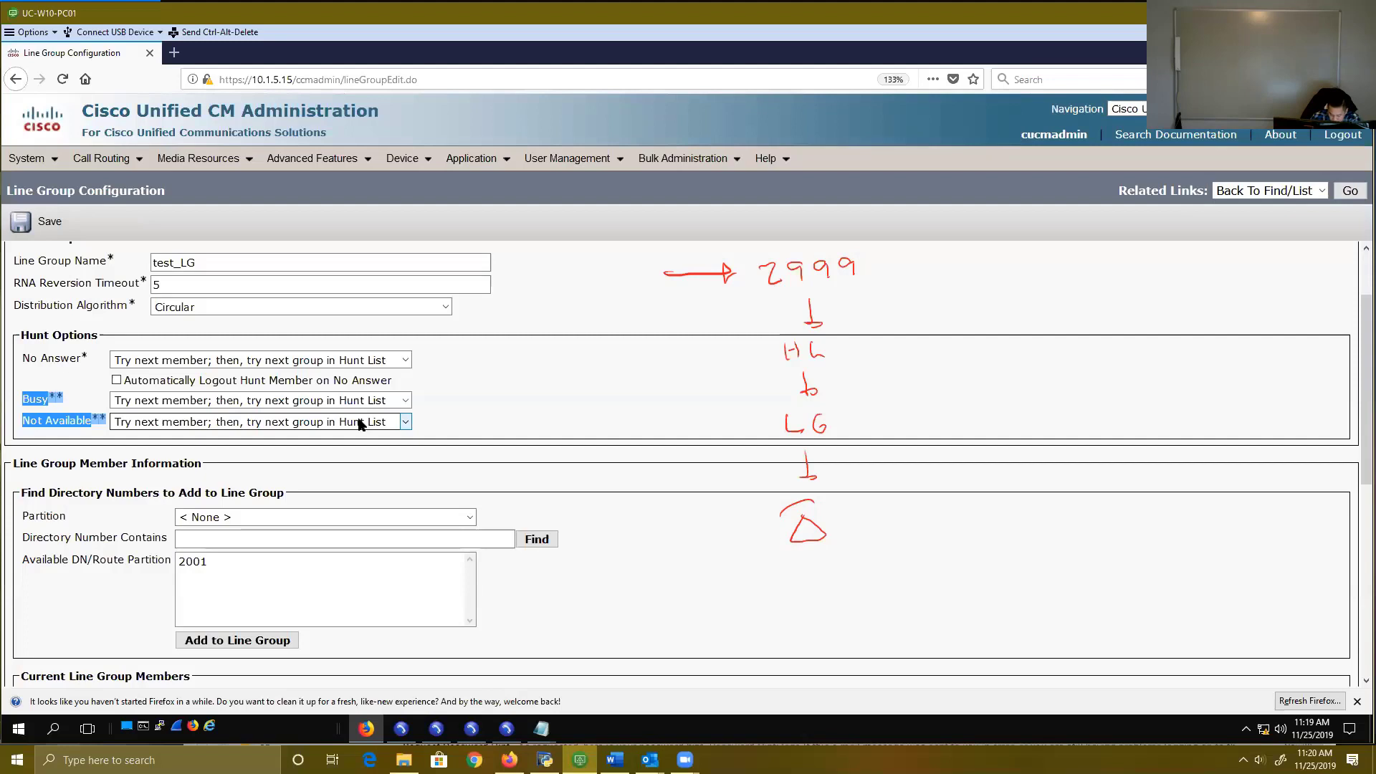
pyautogui.moveTo(874, 515)
pyautogui.mouseDown()
pyautogui.moveTo(877, 530)
pyautogui.moveTo(928, 538)
pyautogui.mouseUp()
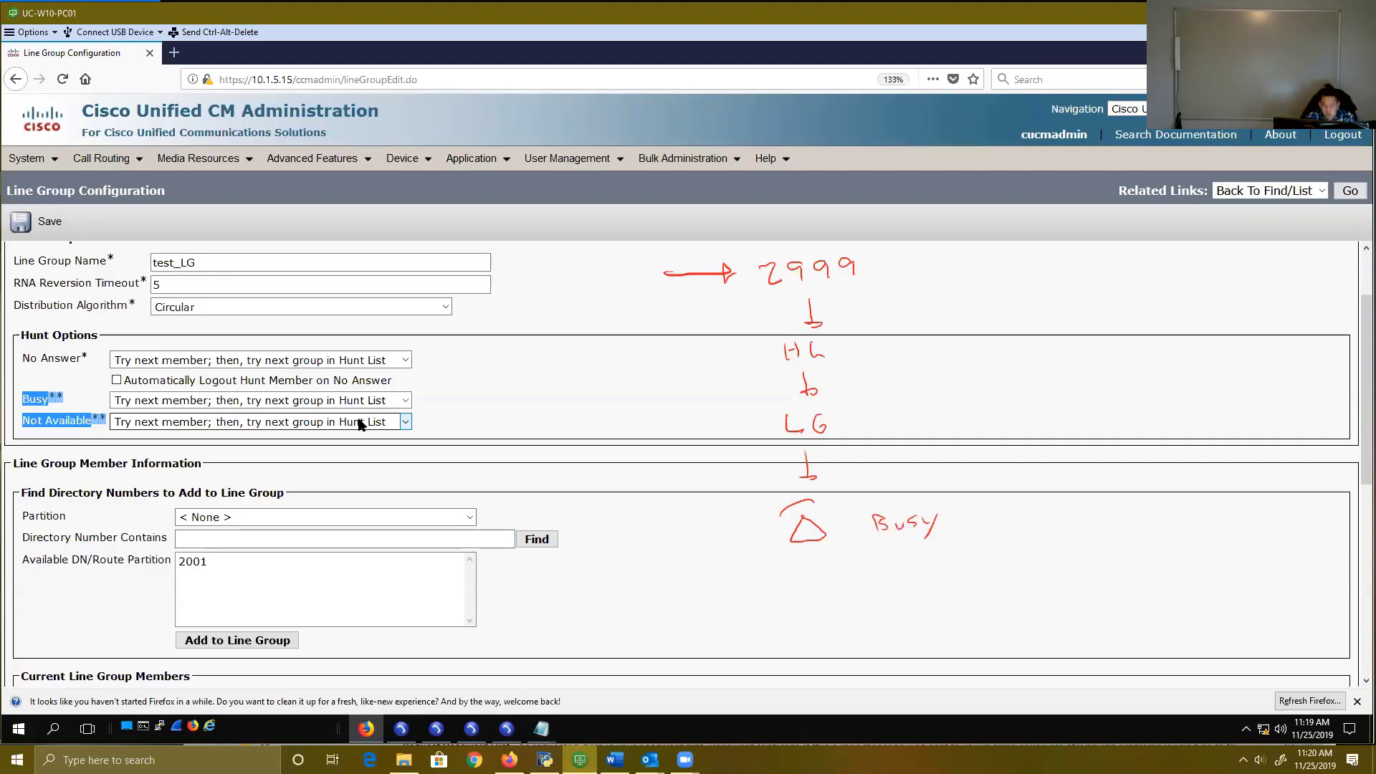
pyautogui.moveTo(976, 488); pyautogui.dragTo(943, 550)
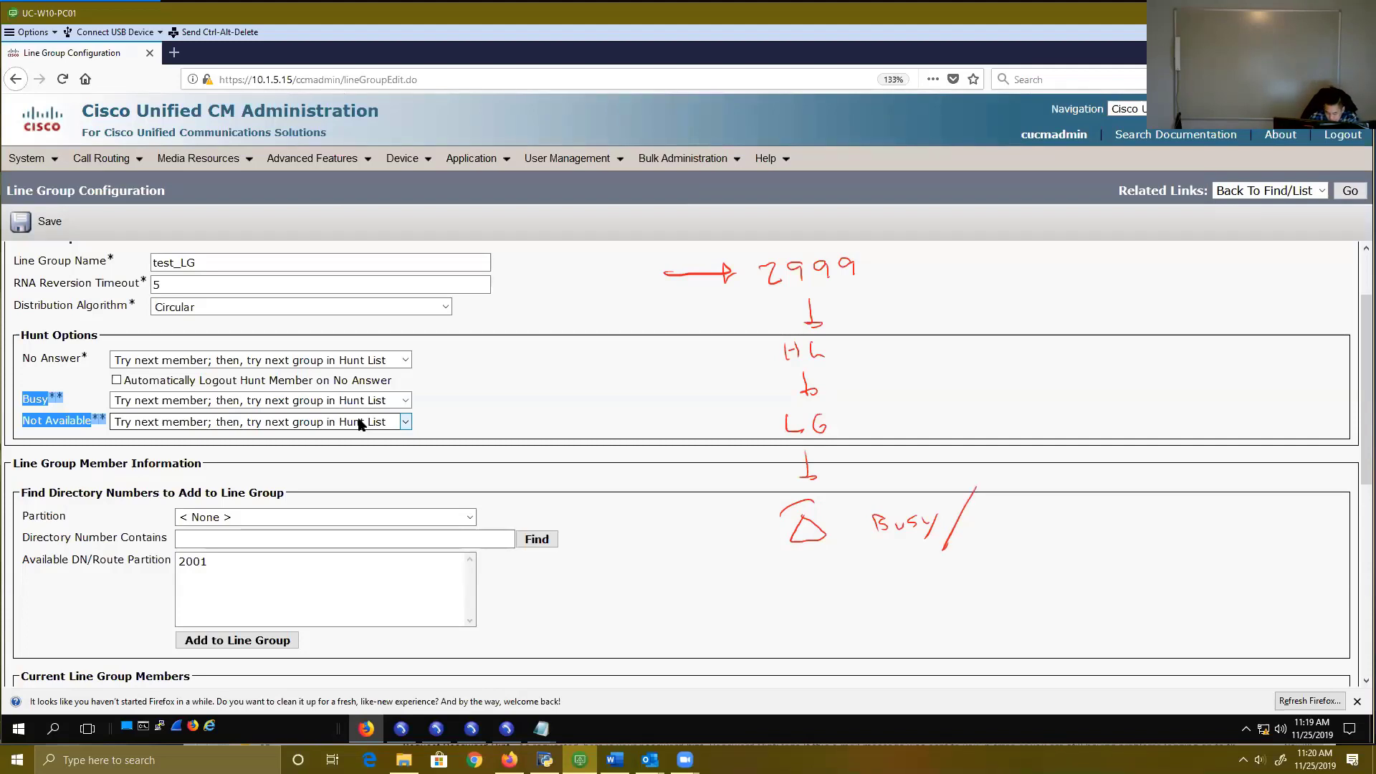
pyautogui.moveTo(982, 518)
pyautogui.mouseDown()
pyautogui.moveTo(1032, 529)
pyautogui.moveTo(1039, 546)
pyautogui.mouseUp()
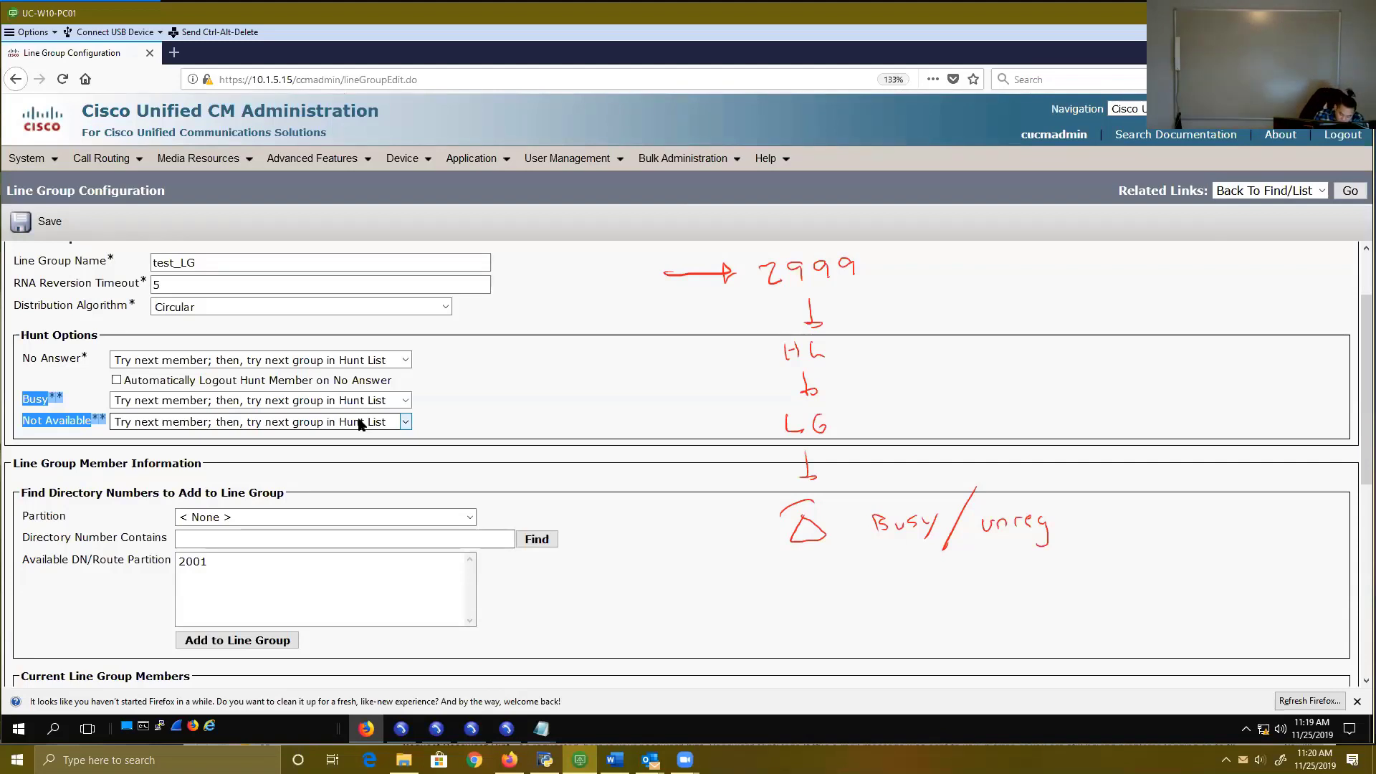
# Step: Write the note "no ringing" beside the Busy and Not Available hunt options
pyautogui.moveTo(430, 412); pyautogui.dragTo(440, 412)
pyautogui.moveTo(451, 401); pyautogui.dragTo(509, 399)
pyautogui.moveTo(521, 397)
pyautogui.mouseDown()
pyautogui.moveTo(514, 420)
pyautogui.moveTo(542, 420)
pyautogui.mouseUp()
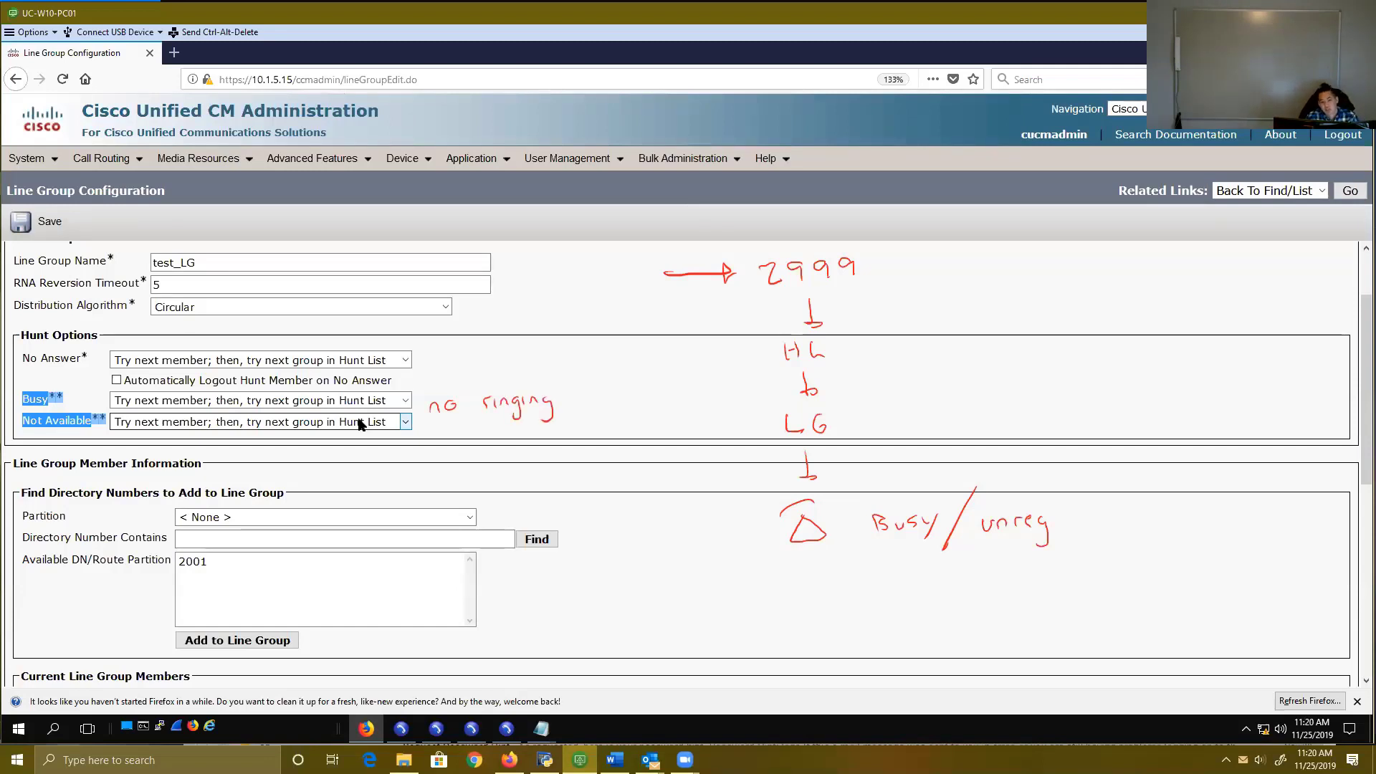
# Step: Review the choices for the Busy hunt option without changing the selection
pyautogui.click(115, 402)
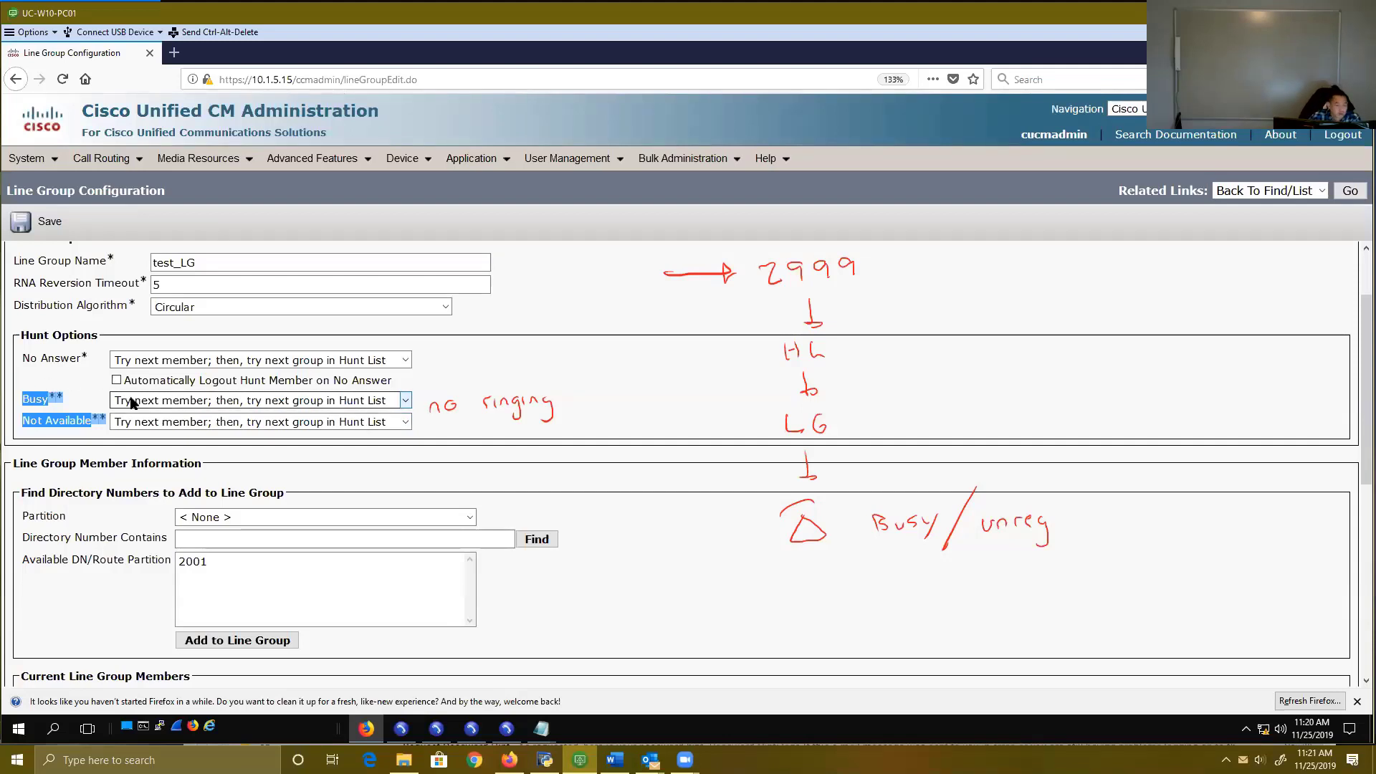
pyautogui.click(131, 402)
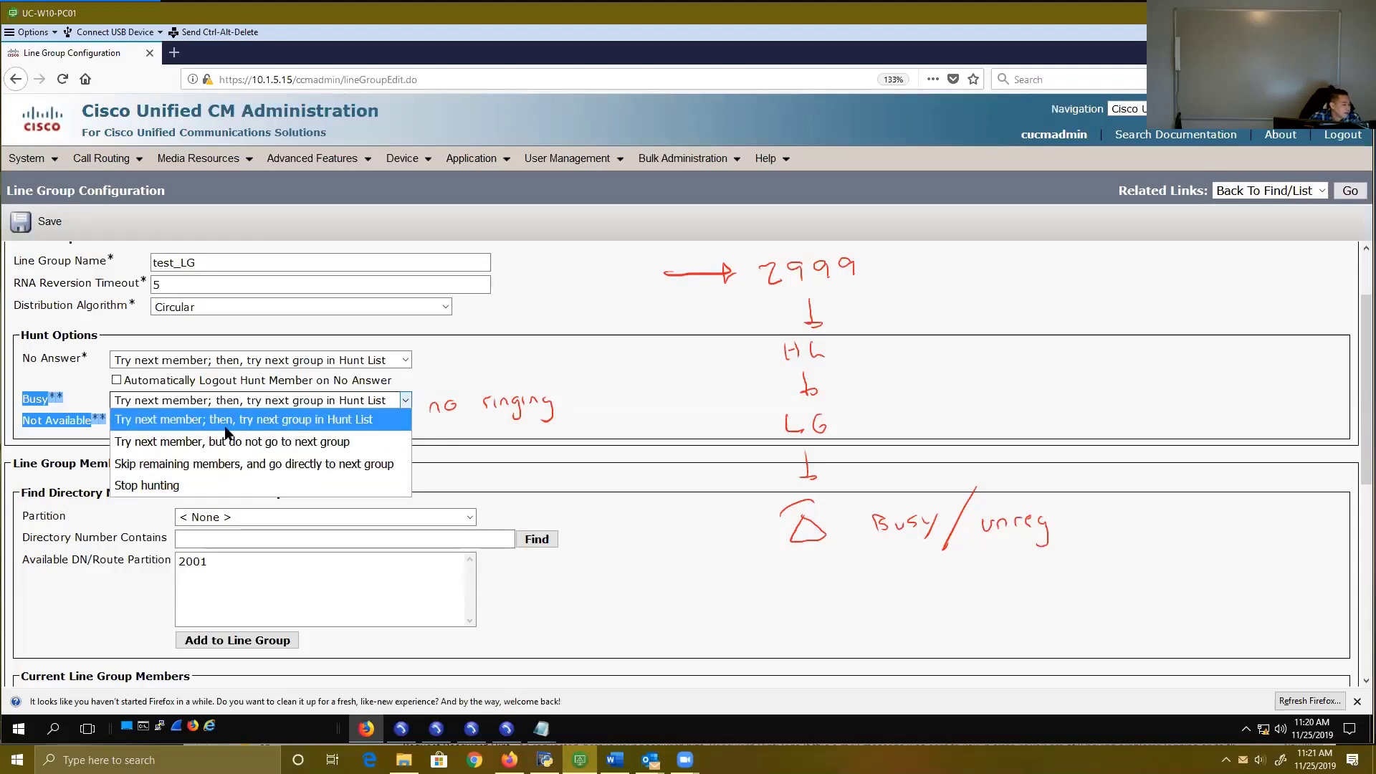
pyautogui.click(482, 442)
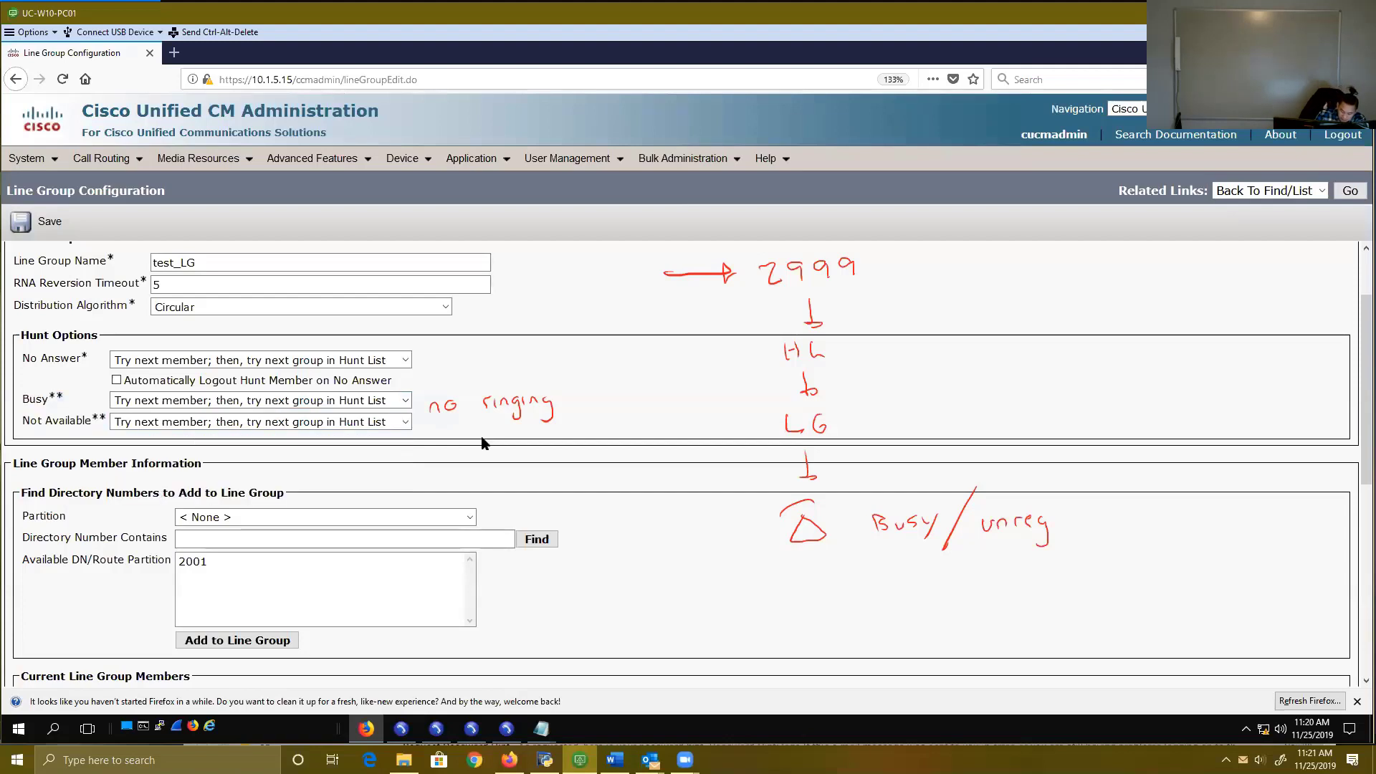
# Step: Underline the "no ringing" note and clear all drawings from the screen
pyautogui.moveTo(428, 422); pyautogui.dragTo(561, 414)
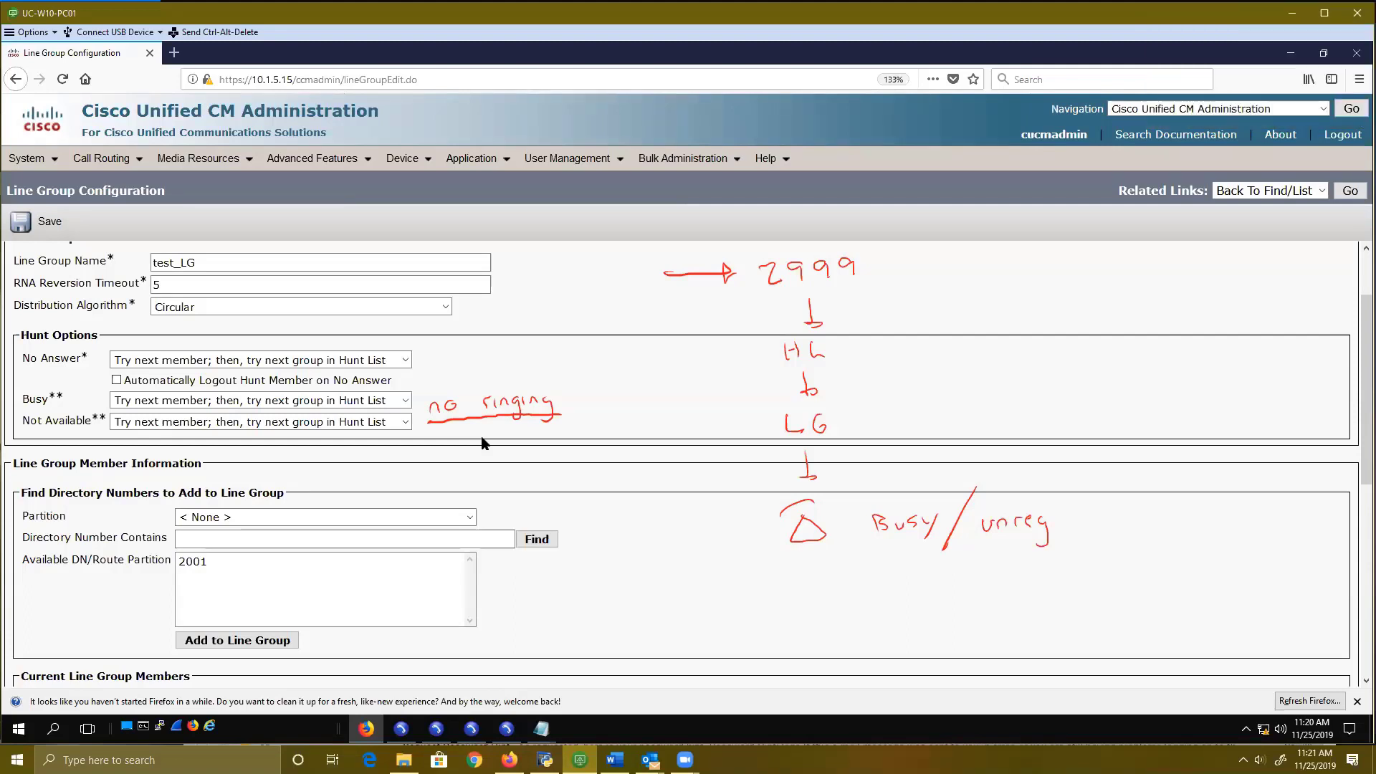
pyautogui.press('Escape')
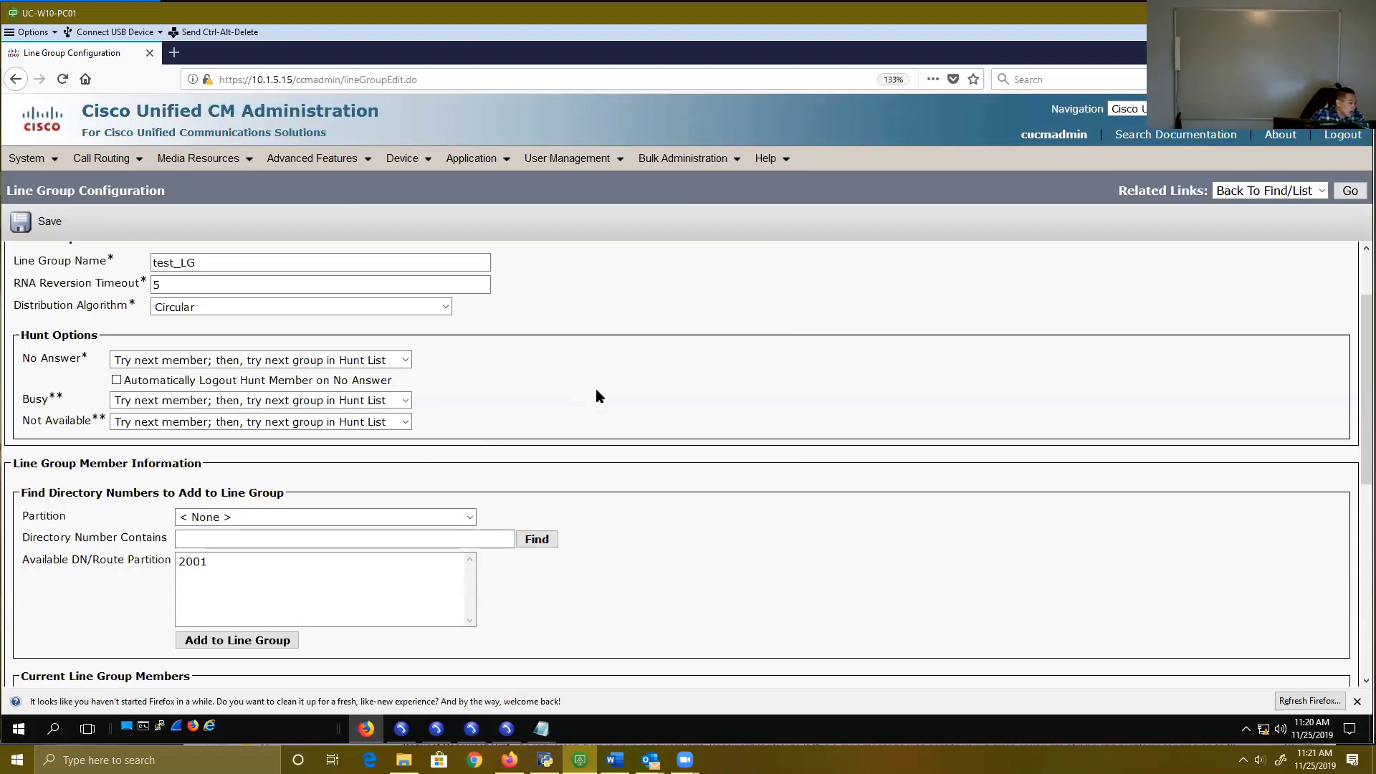
# Step: Save line group test_LG with members 2002, 2003 and 2004, and check its RNA reversion timeout and member list
pyautogui.scroll(-4, 588, 397)
pyautogui.scroll(3, 429, 352)
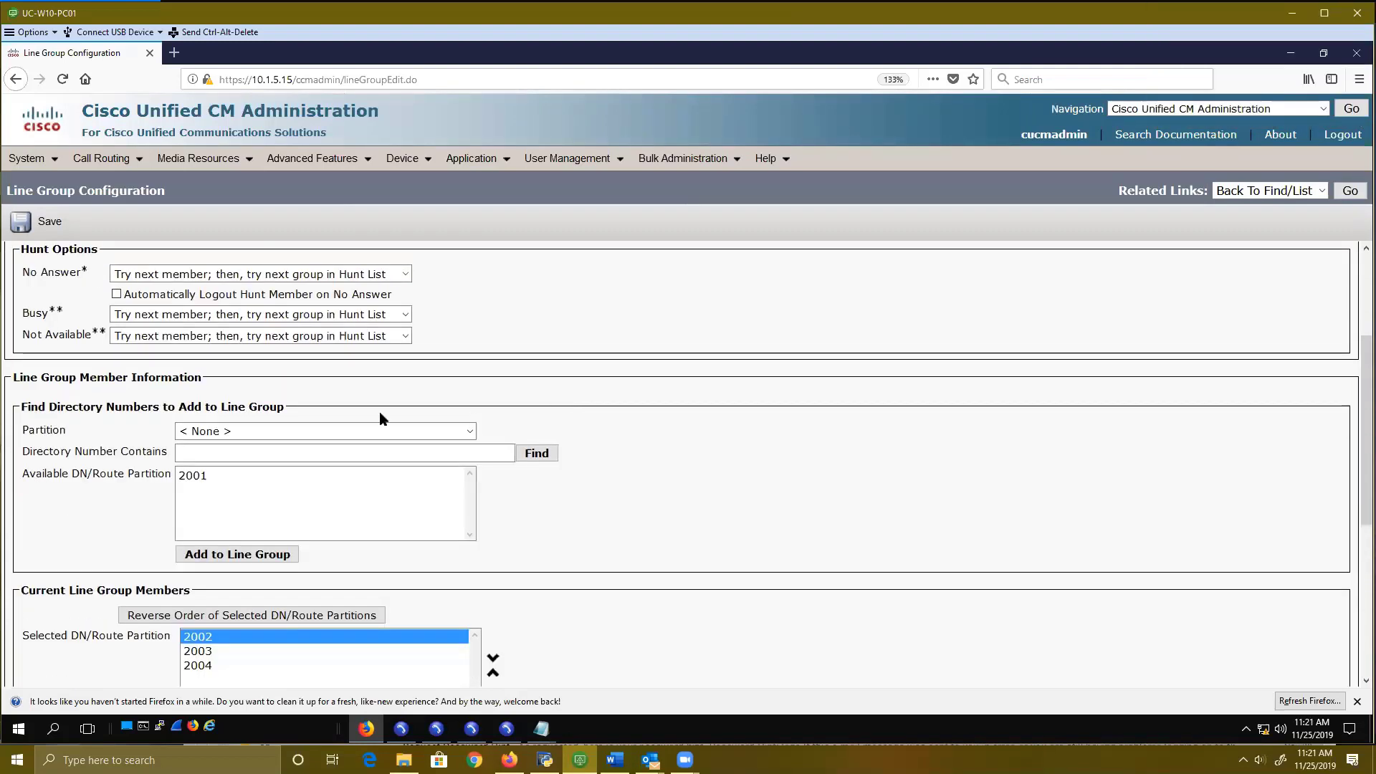
pyautogui.scroll(-1, 274, 498)
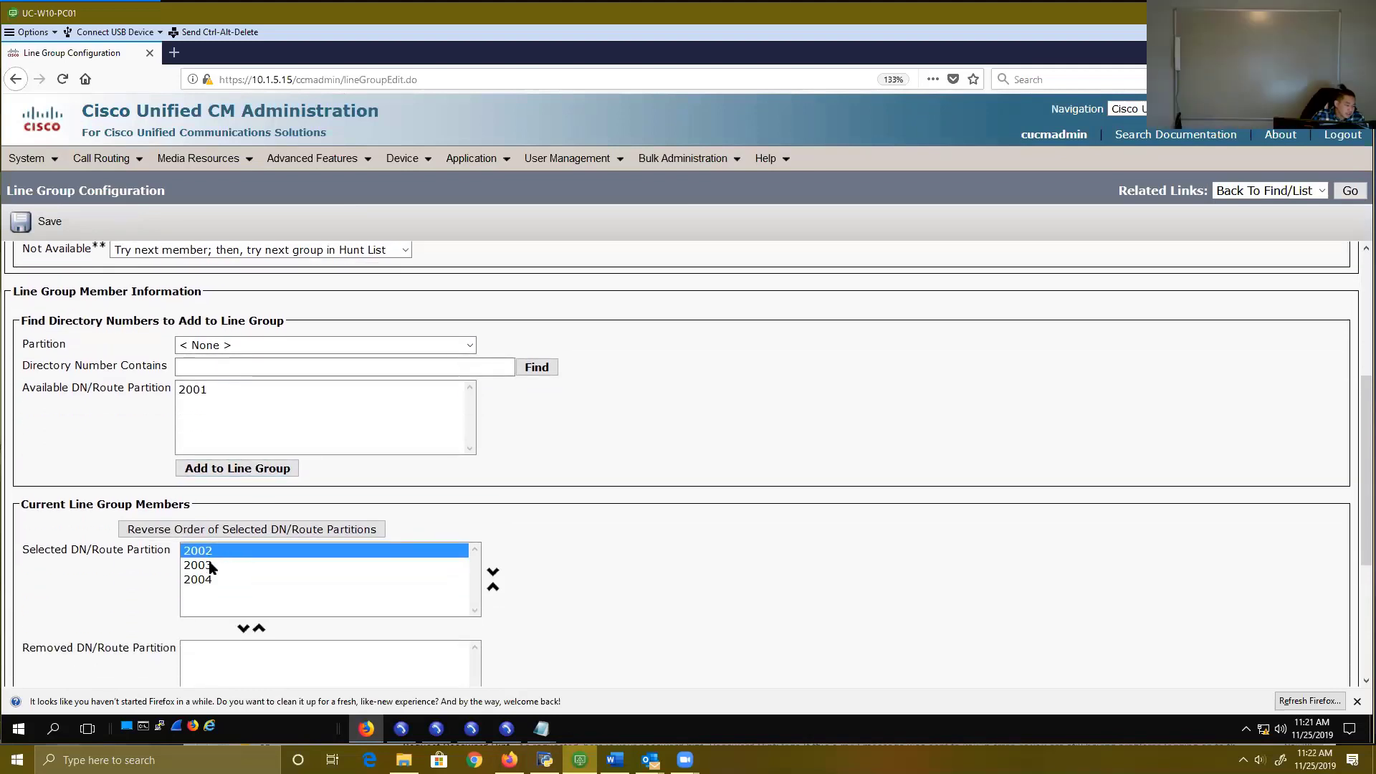
pyautogui.scroll(-3, 591, 534)
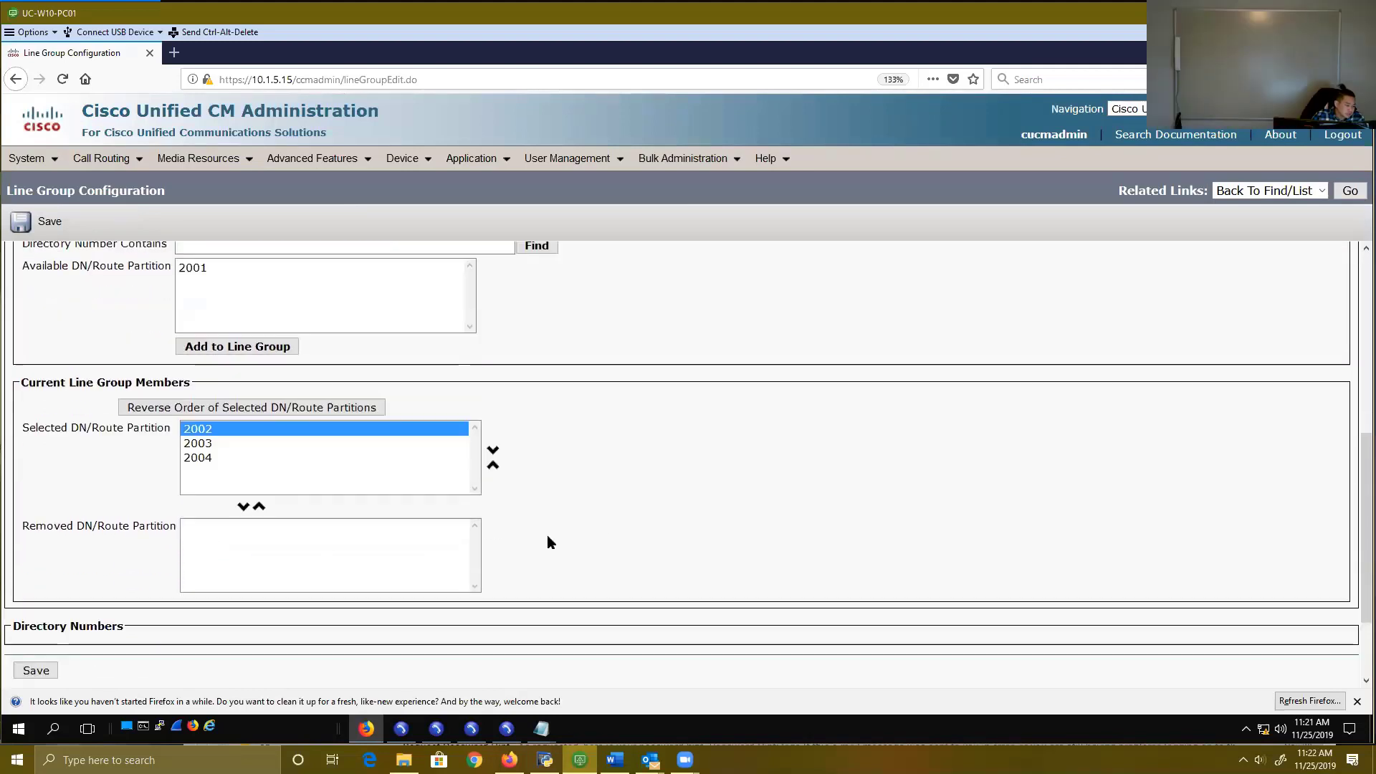
pyautogui.scroll(10, 548, 536)
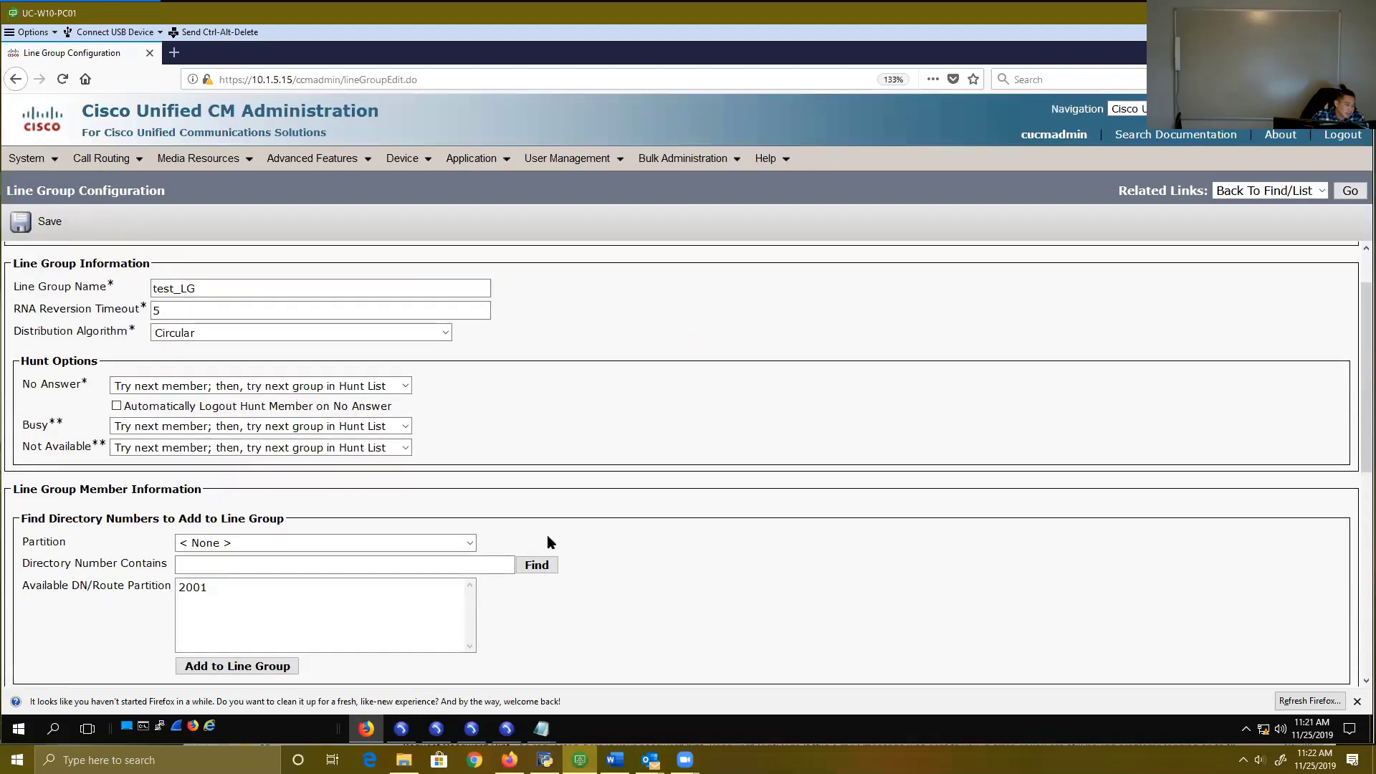
pyautogui.scroll(-5, 548, 535)
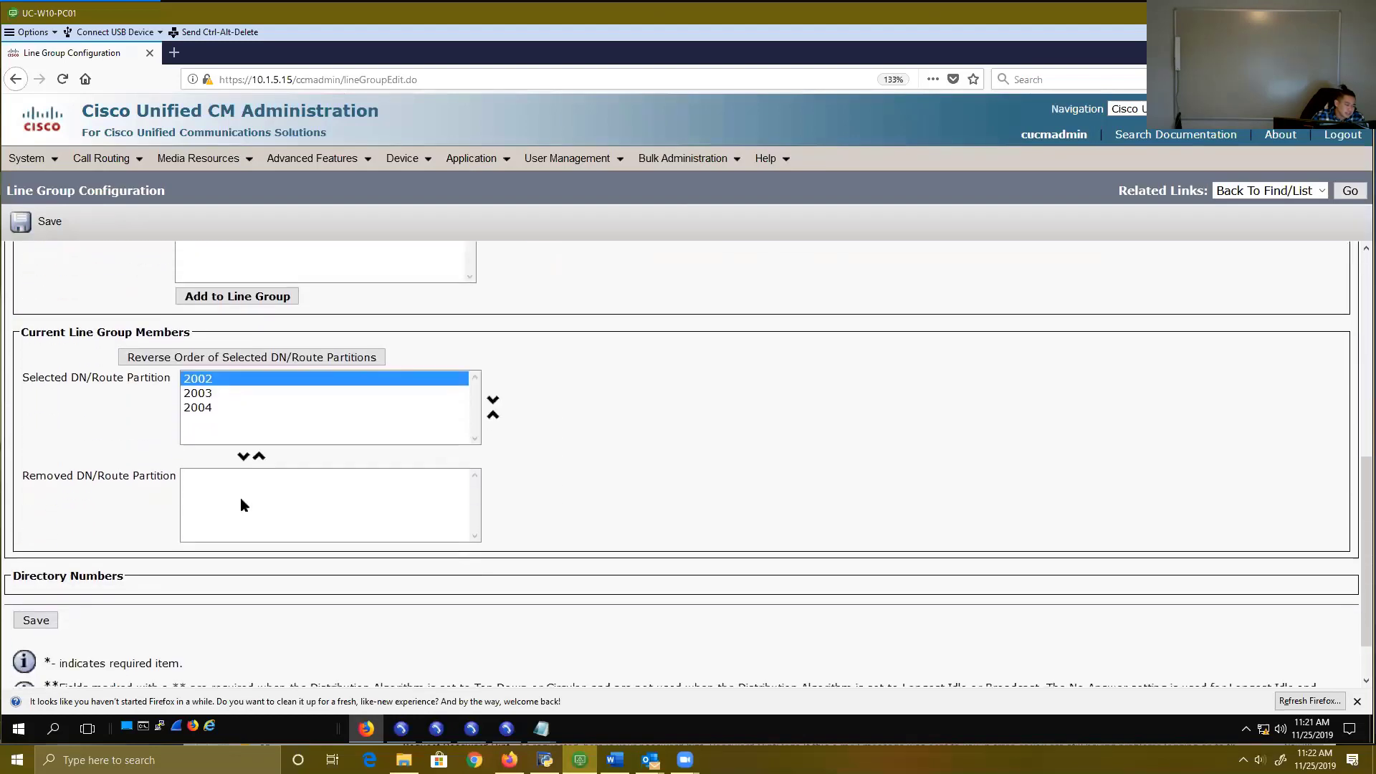
pyautogui.click(41, 621)
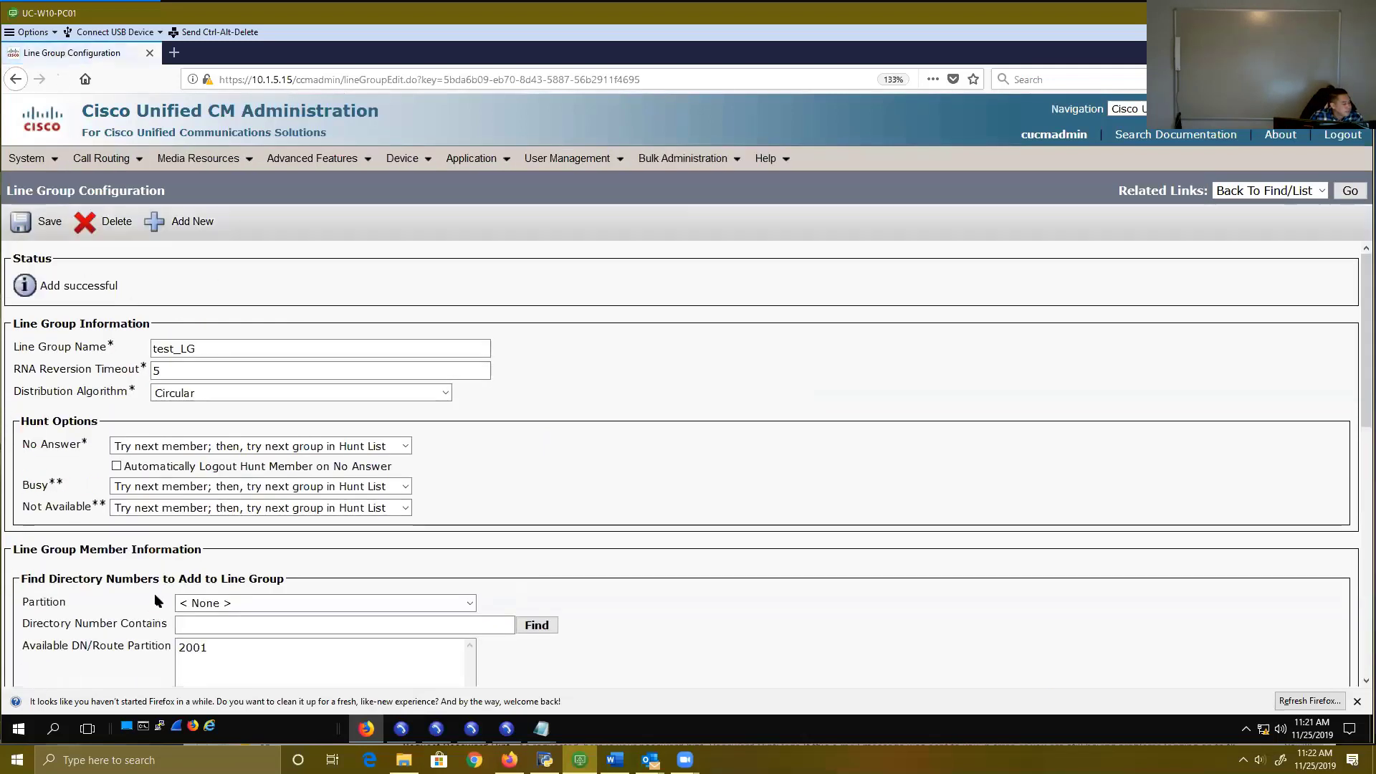
pyautogui.moveTo(192, 370); pyautogui.dragTo(117, 370)
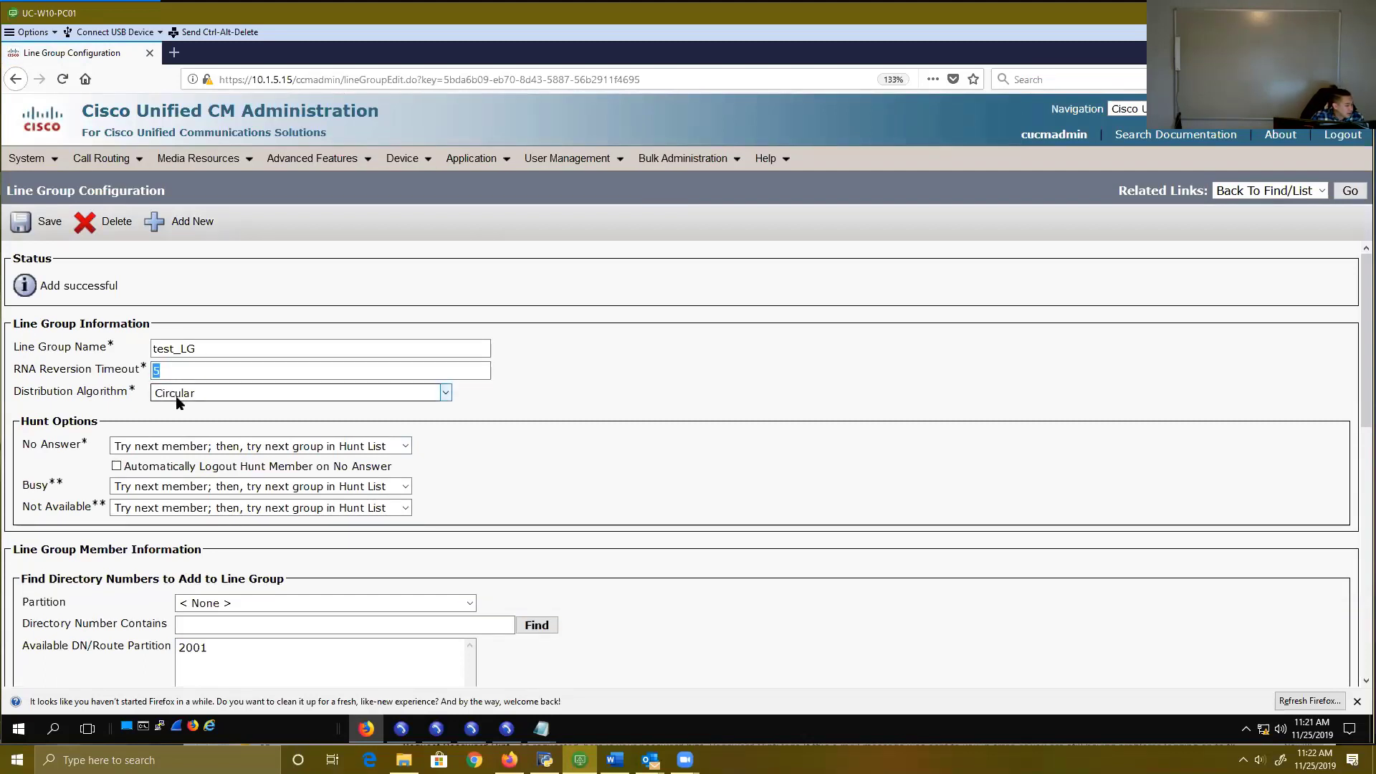
pyautogui.scroll(-3, 538, 516)
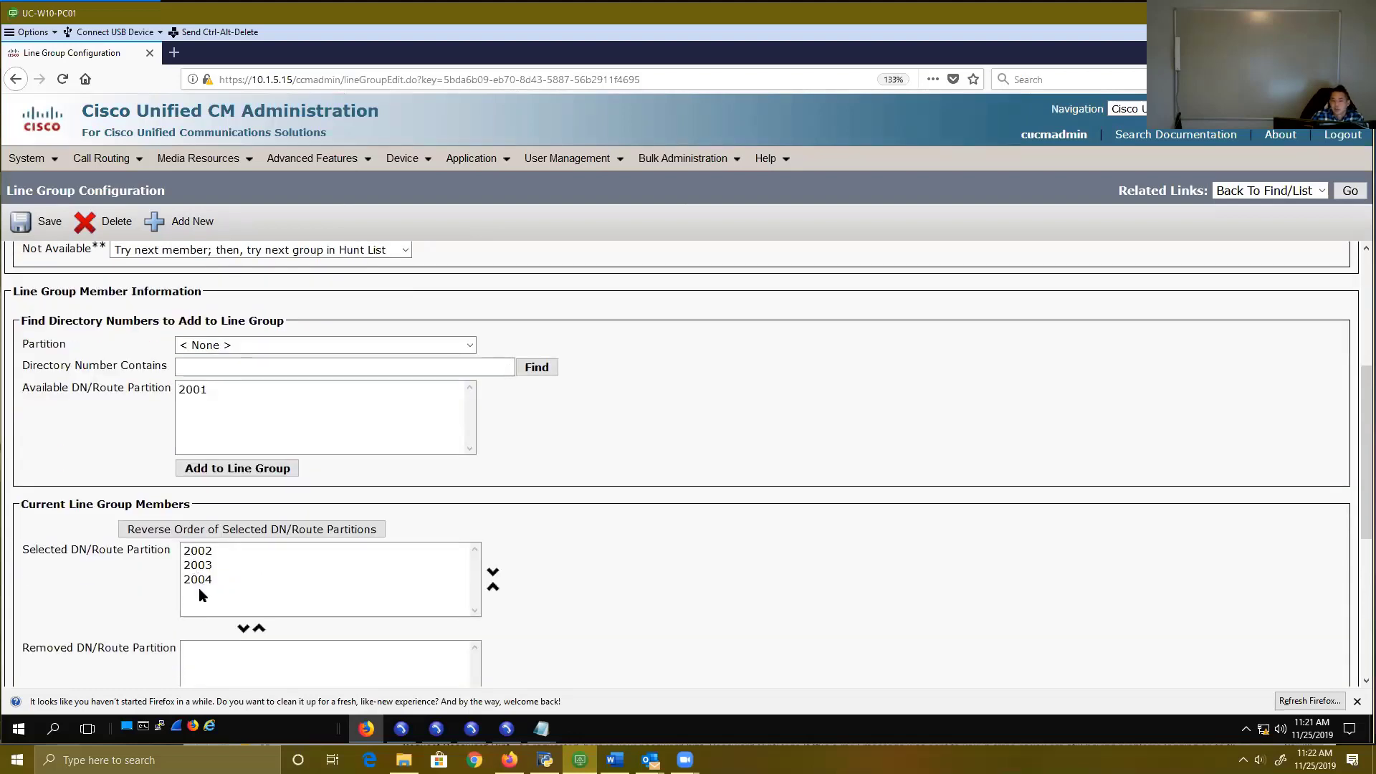
# Step: Create and save an enabled hunt list named test_HL with the Default Cisco Unified Communications Manager Group
pyautogui.click(111, 169)
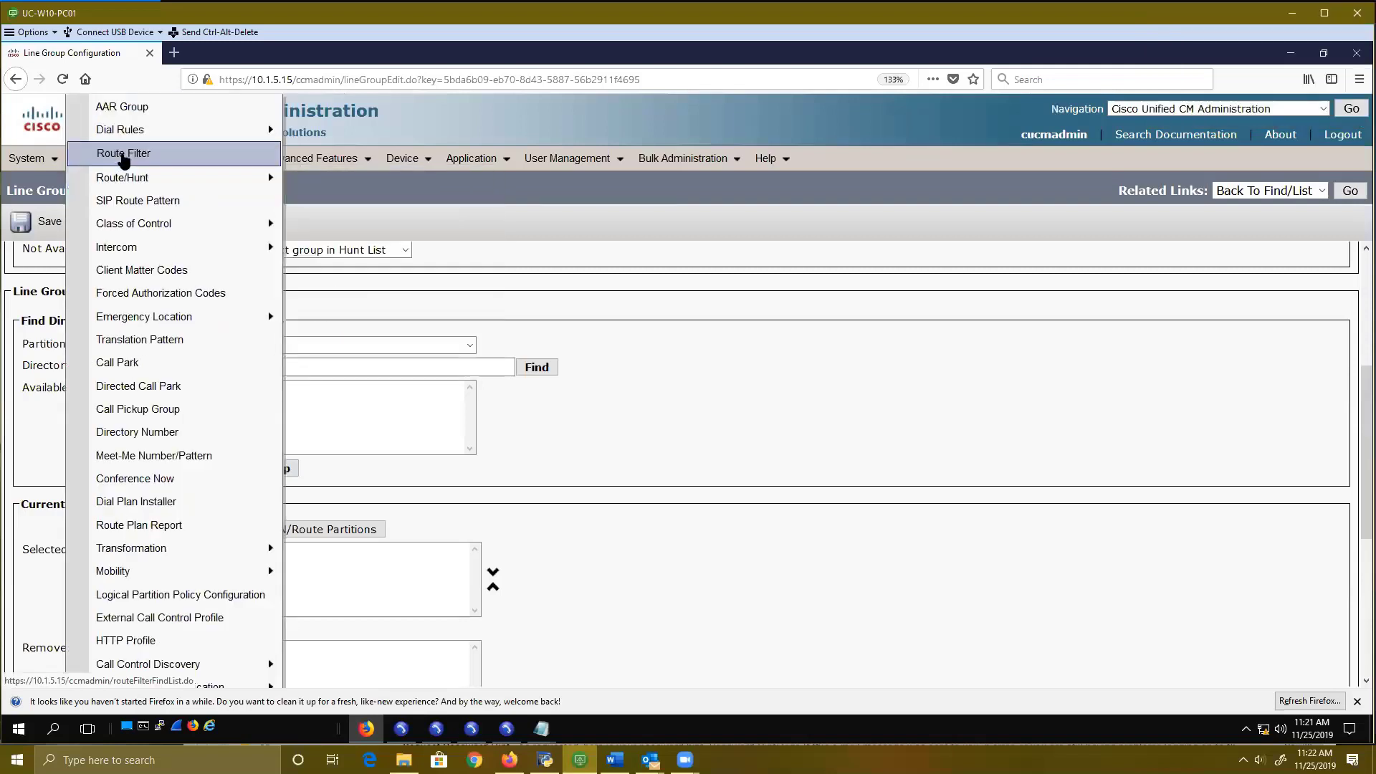
pyautogui.moveTo(164, 230)
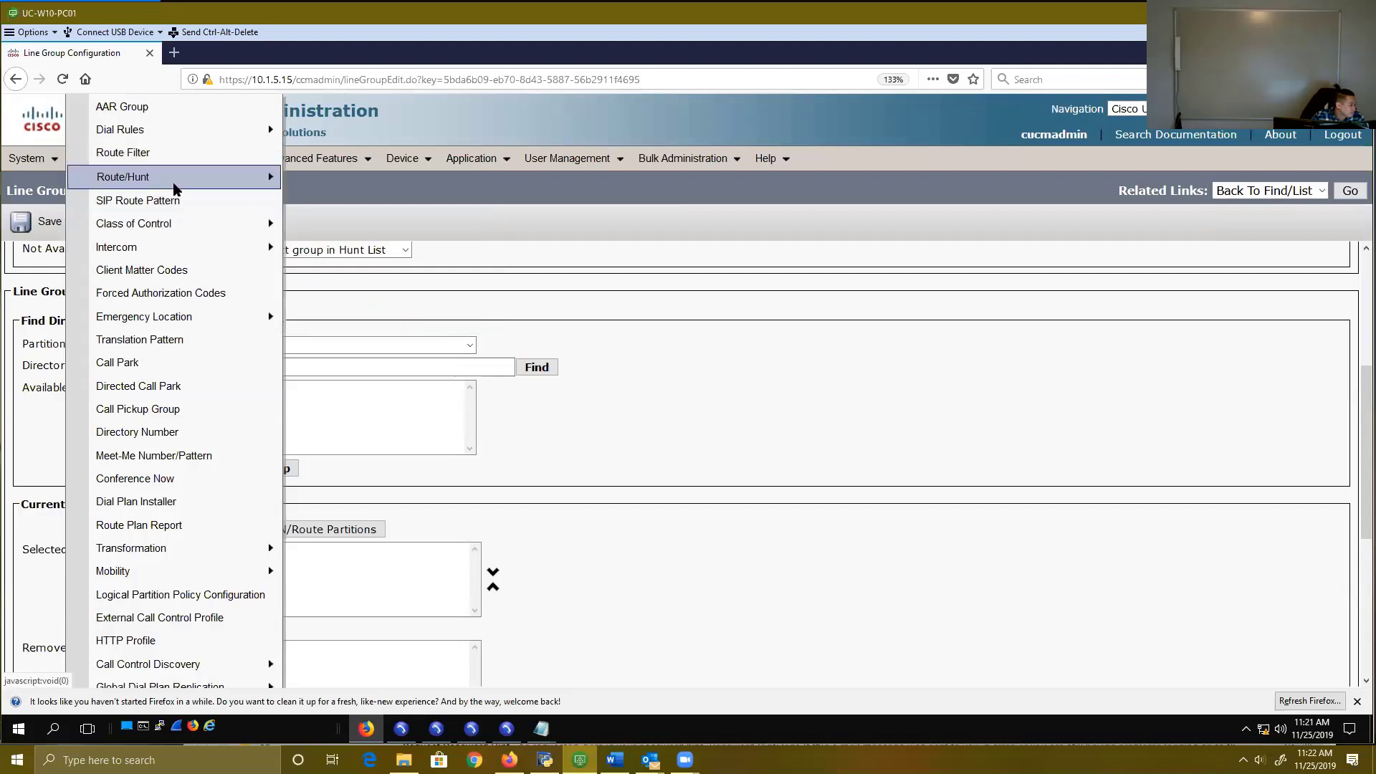
pyautogui.moveTo(175, 185)
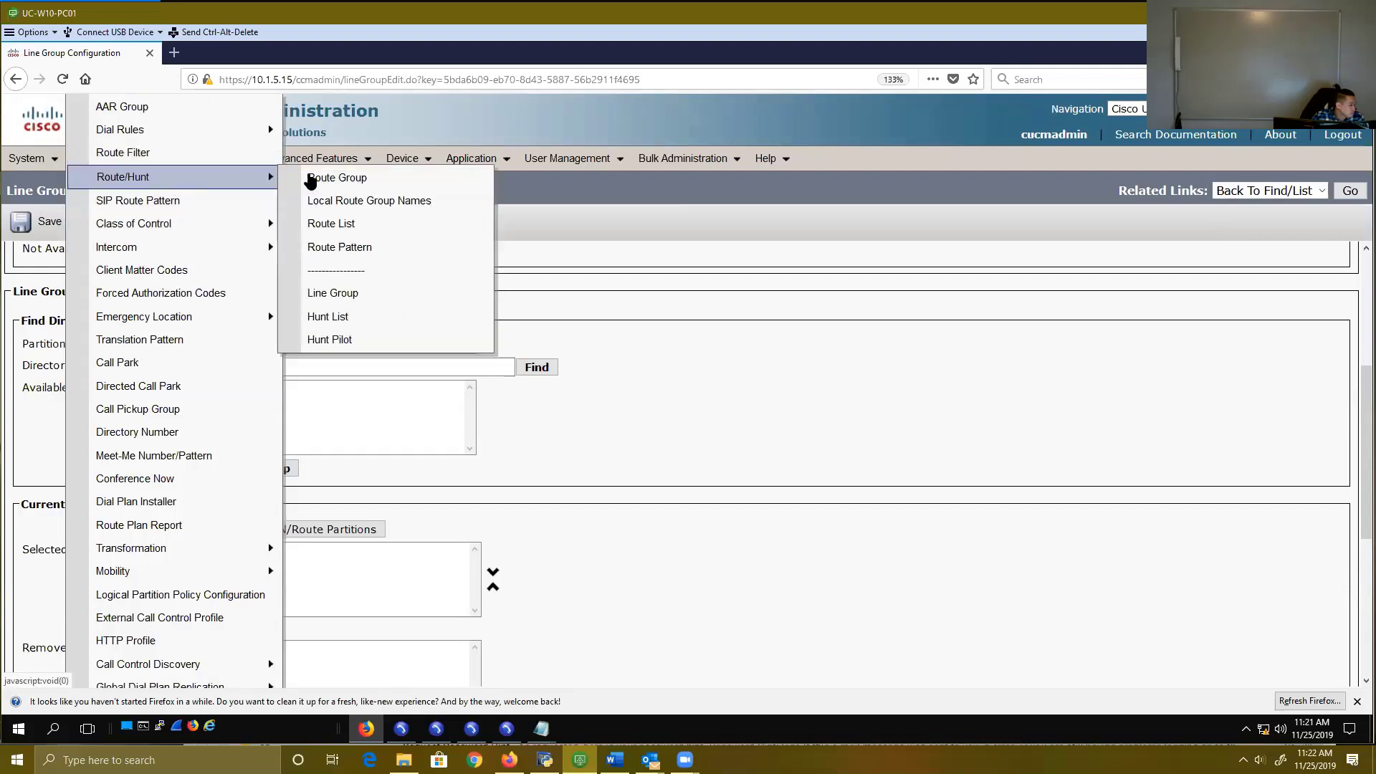
pyautogui.click(342, 323)
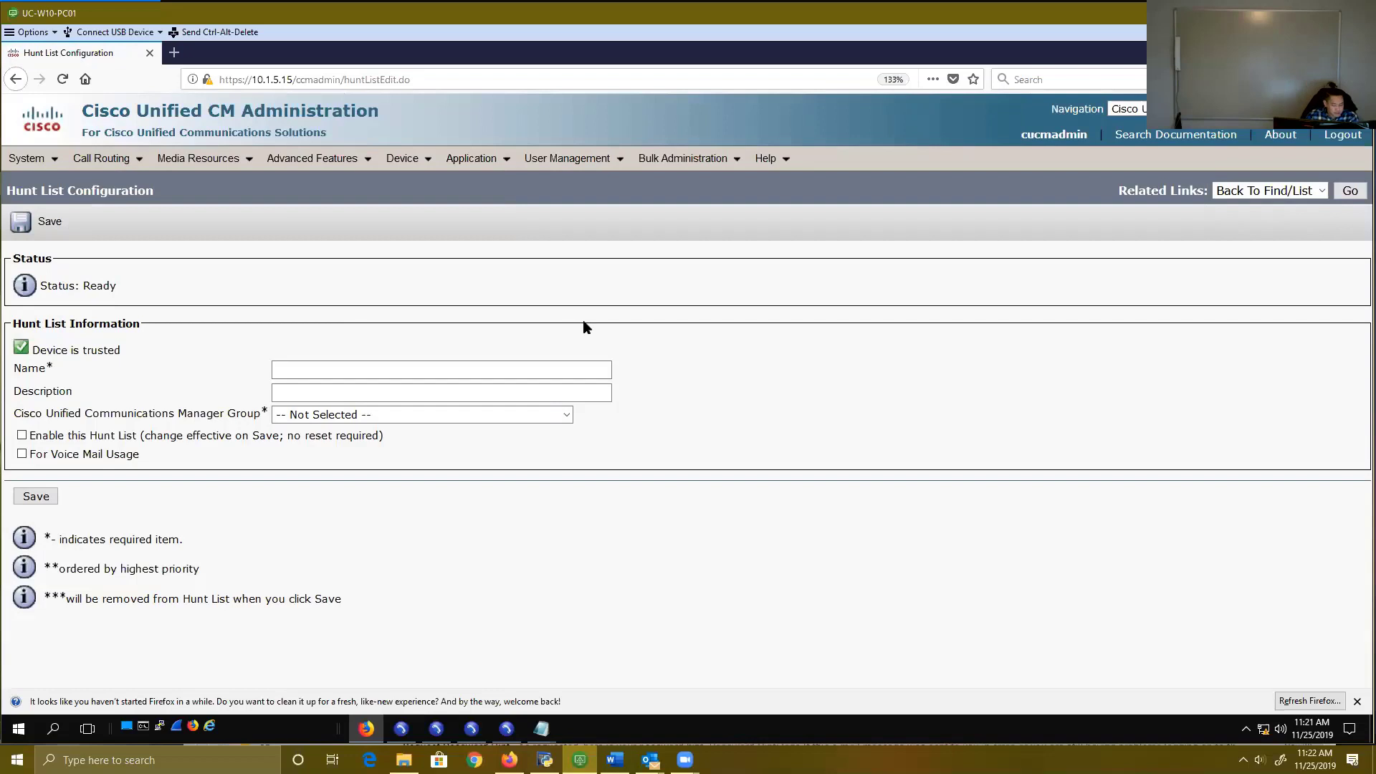
pyautogui.write('test')
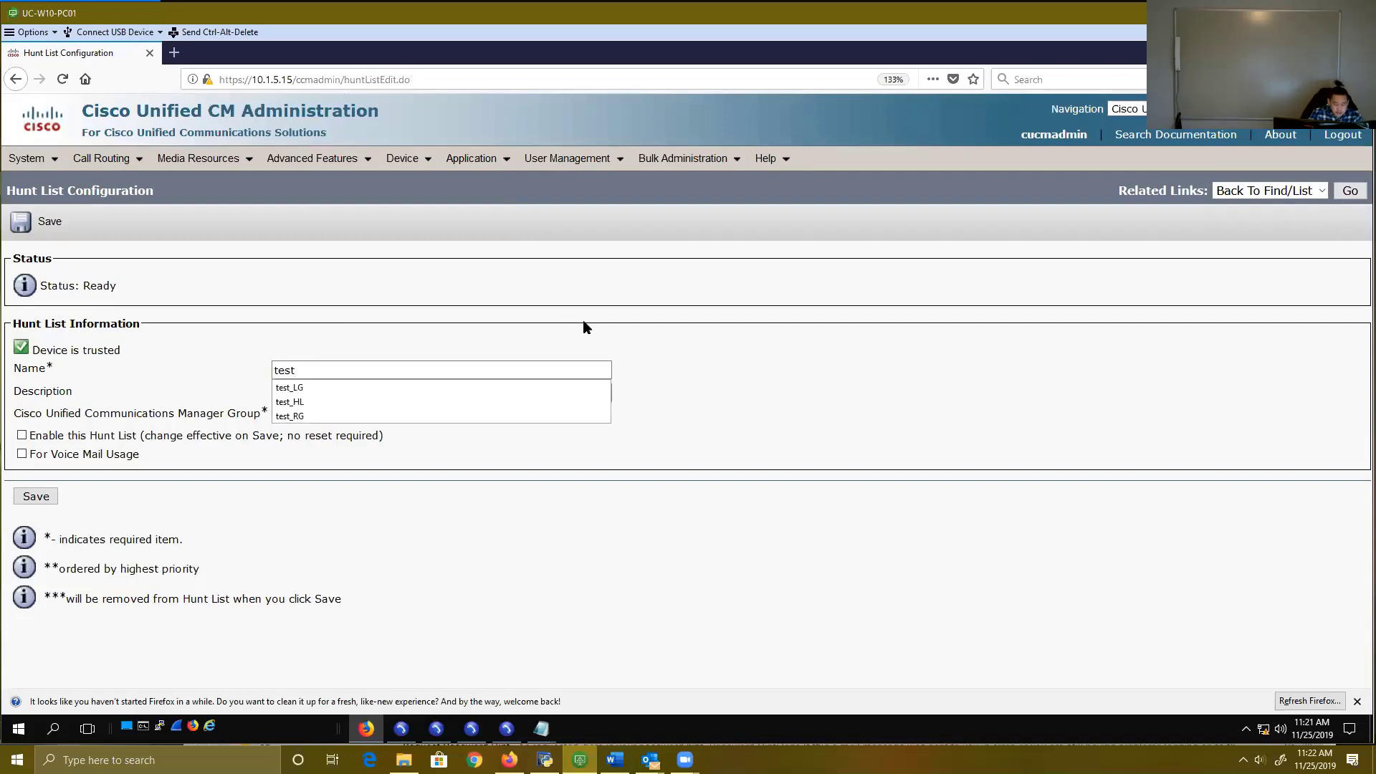
pyautogui.write('_LG')
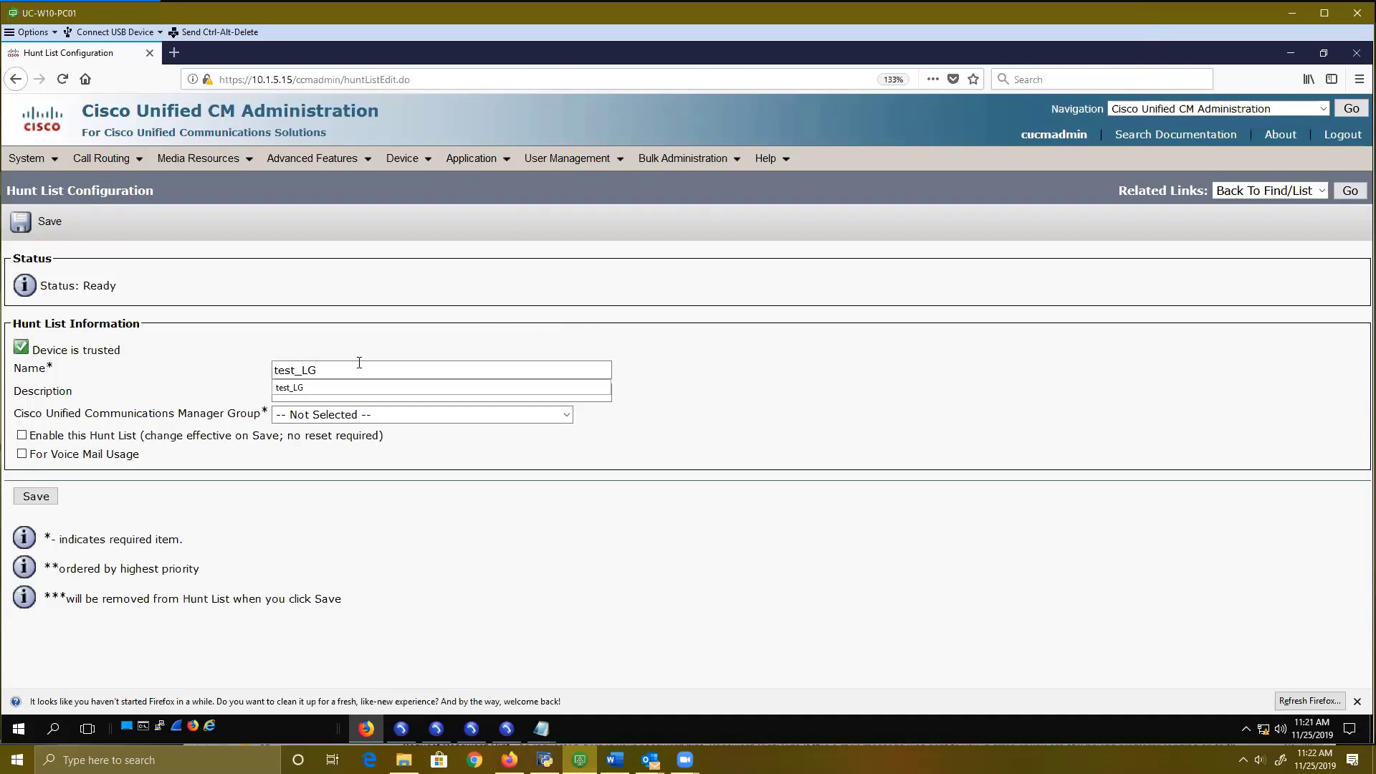
pyautogui.press('BackSpace')
pyautogui.press('BackSpace')
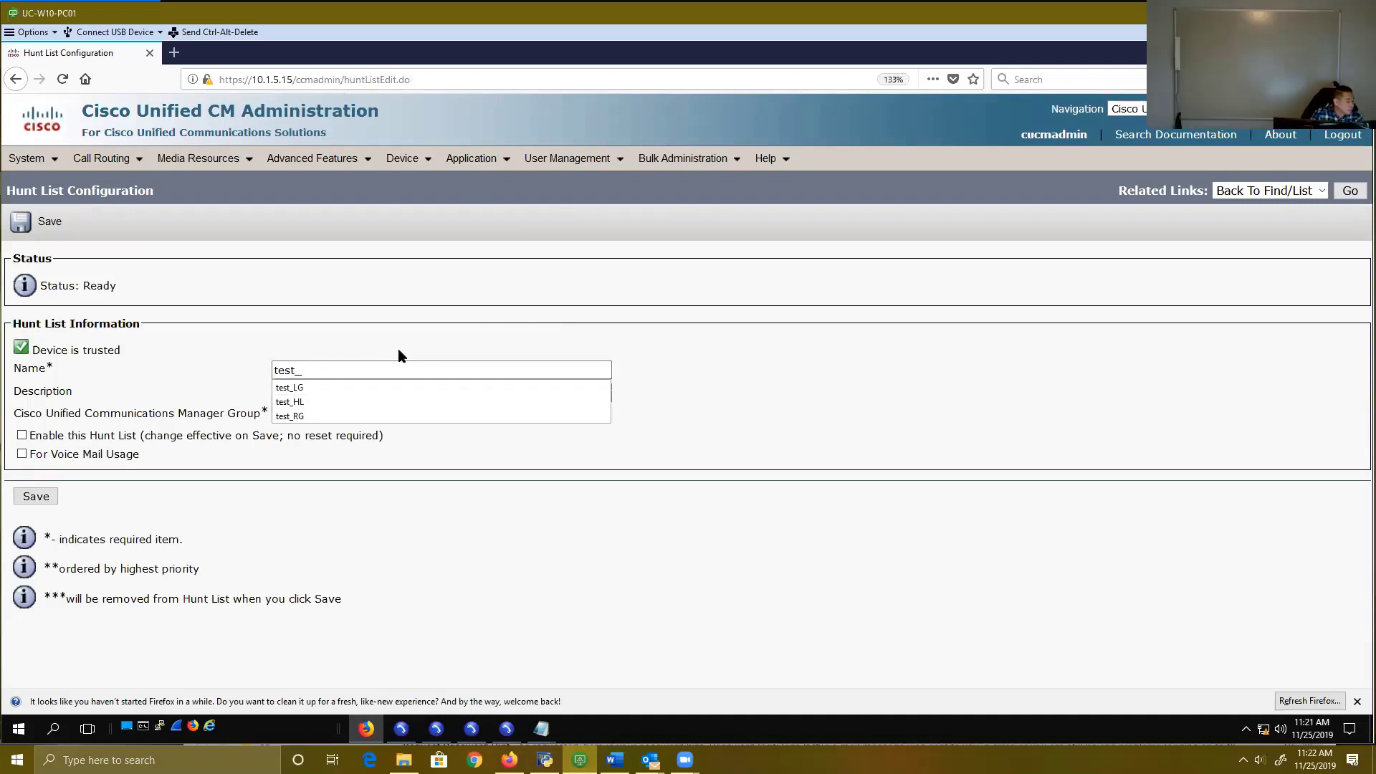
pyautogui.write('HL')
pyautogui.click(386, 340)
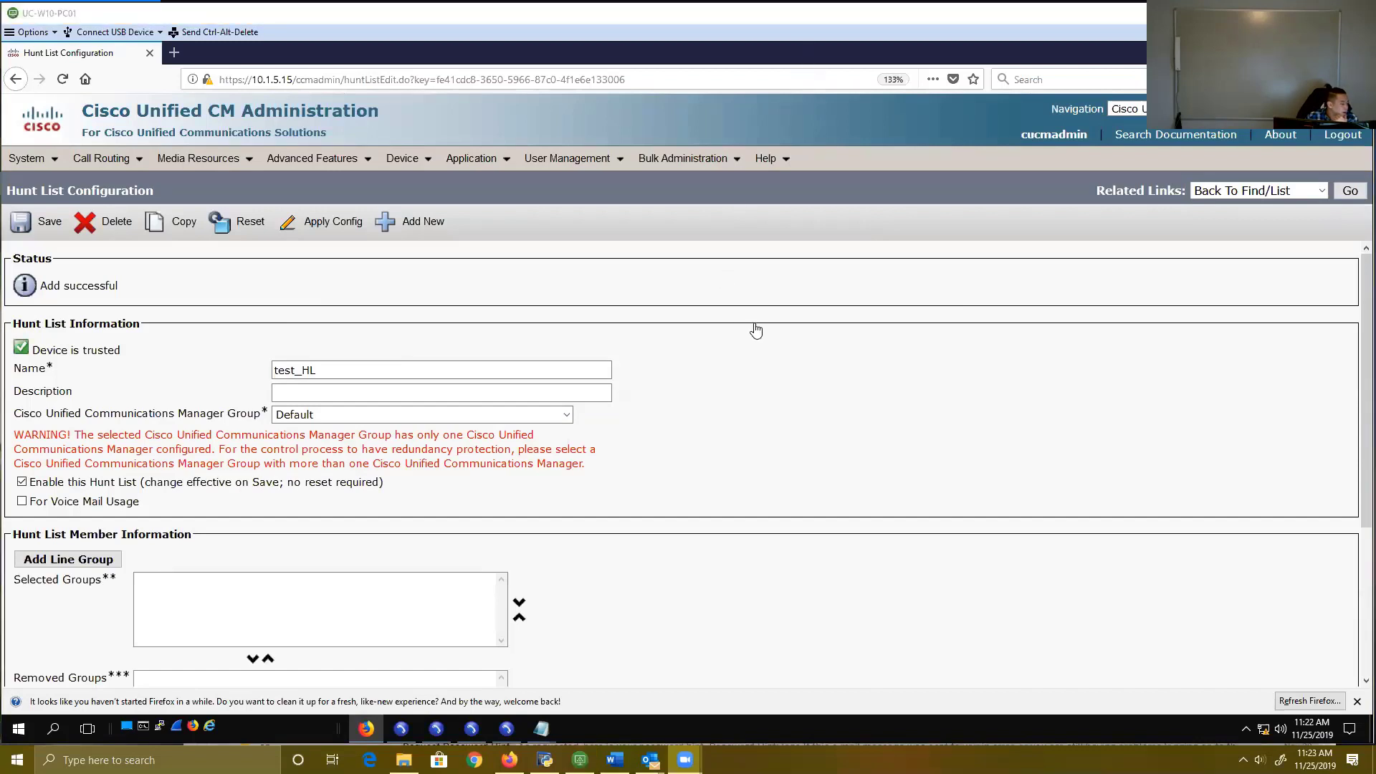
# Step: Review the new hunt list's name, Cisco Unified Communications Manager Group, redundancy warning, enable option and member section
pyautogui.click(455, 367)
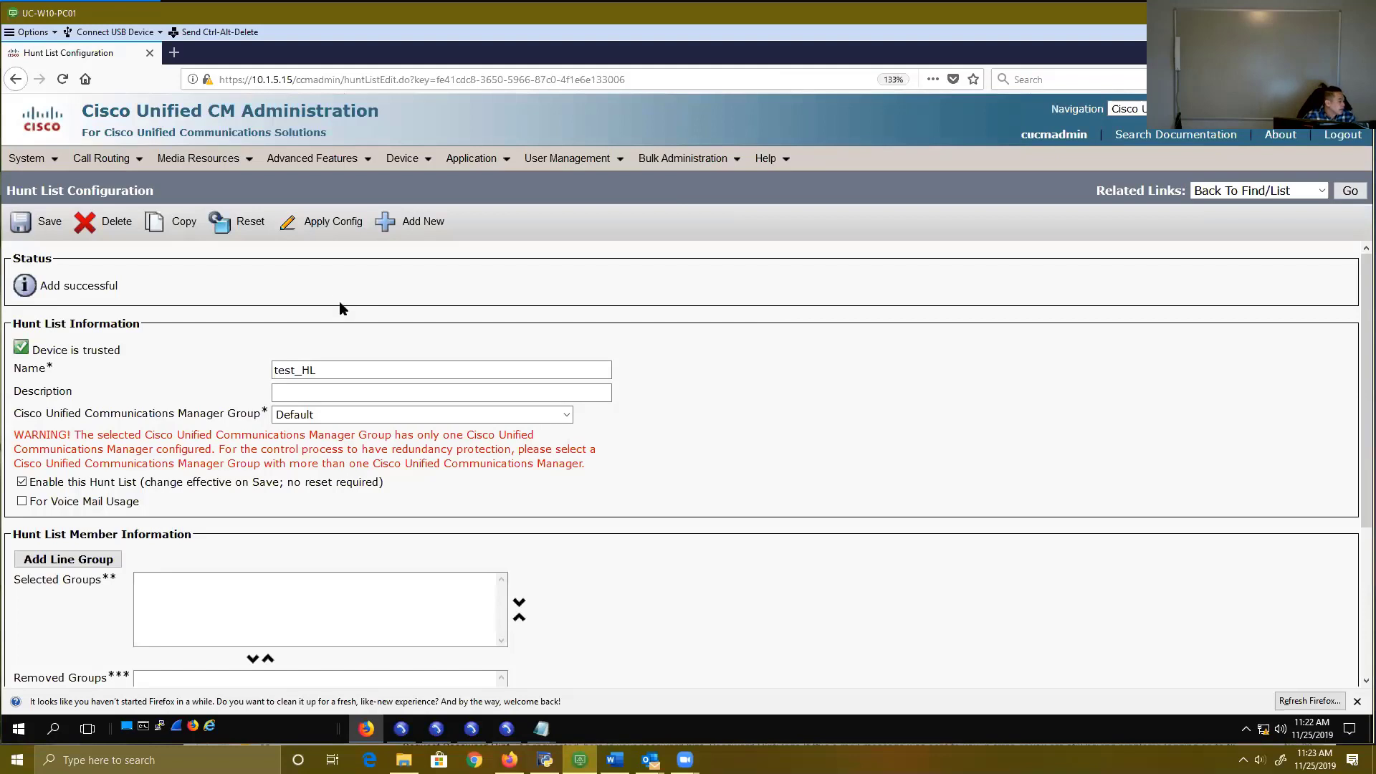
pyautogui.doubleClick(332, 370)
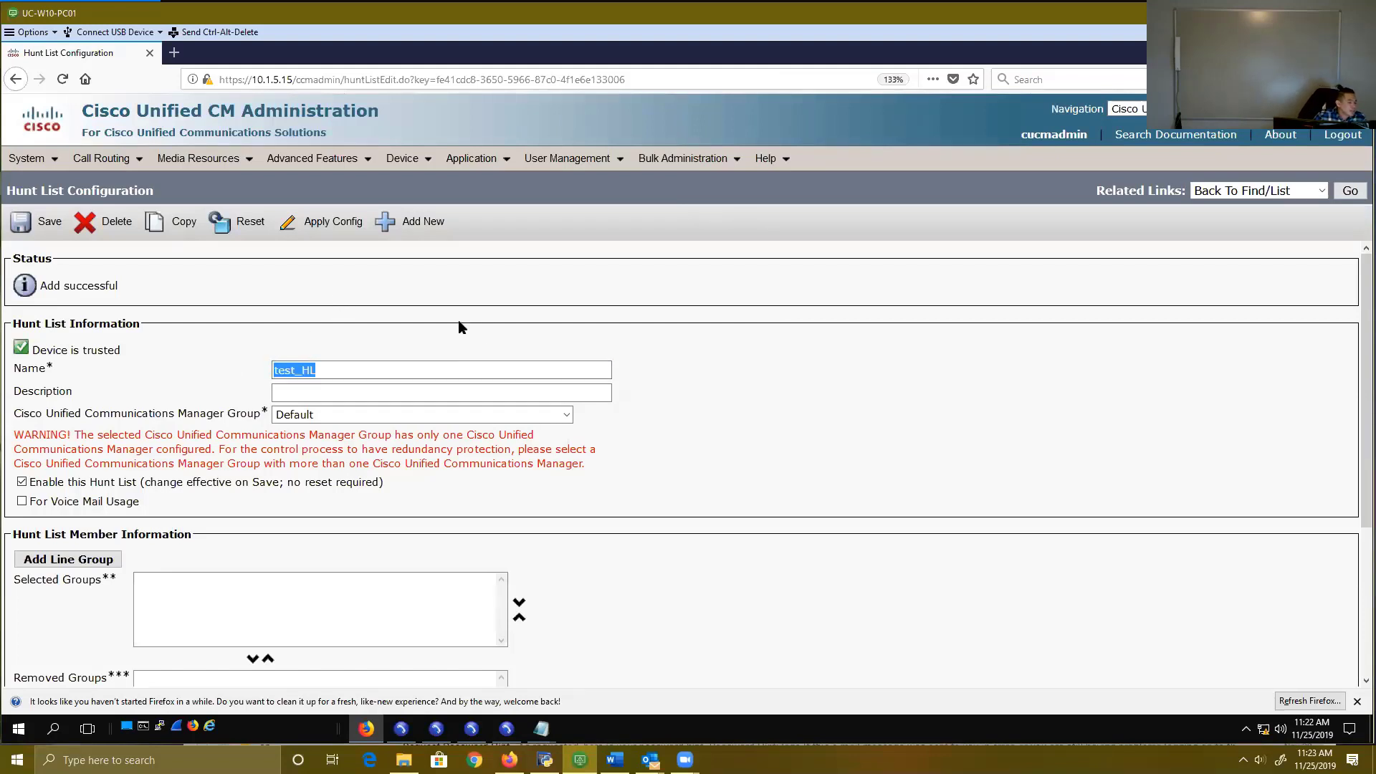
pyautogui.click(16, 416)
pyautogui.moveTo(16, 416); pyautogui.dragTo(260, 425)
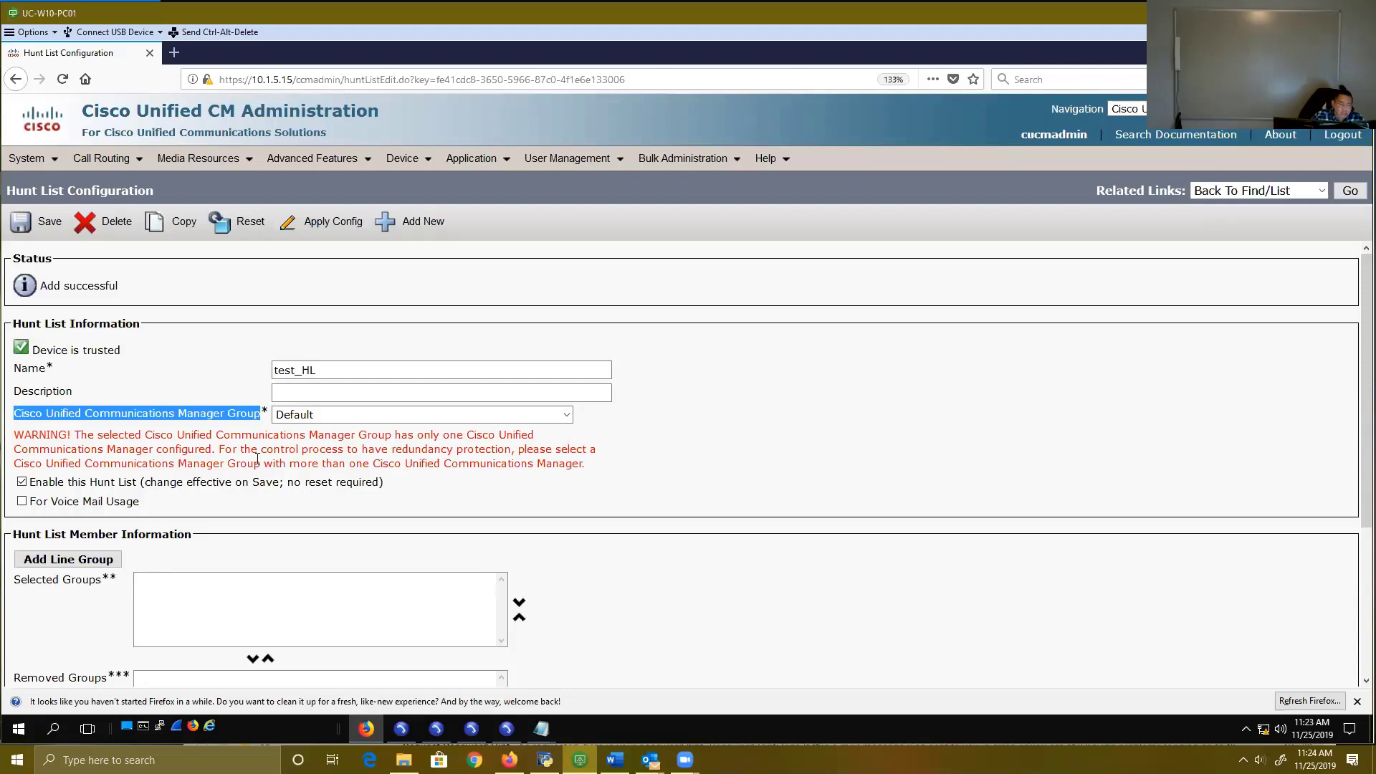
pyautogui.moveTo(218, 450); pyautogui.dragTo(342, 453)
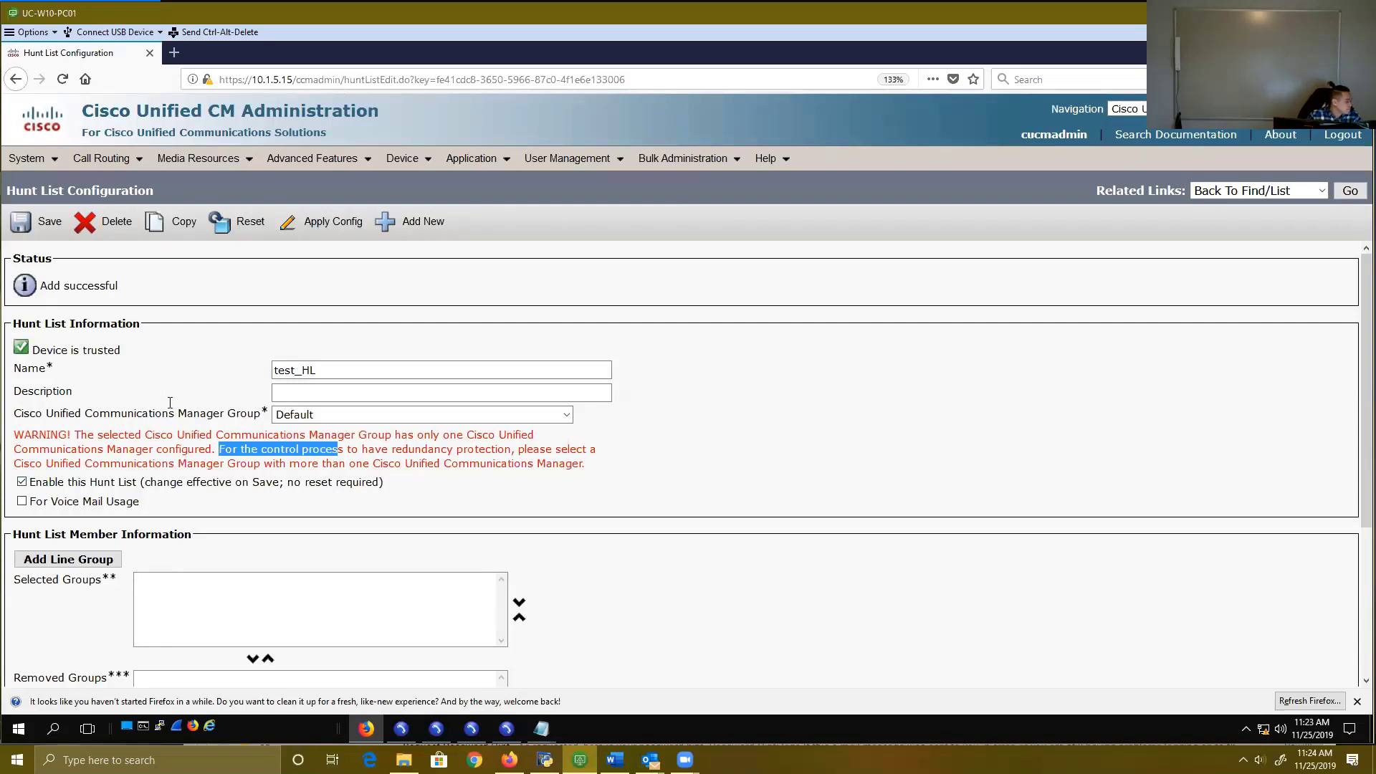
pyautogui.scroll(-2, 203, 399)
pyautogui.scroll(-2, 261, 399)
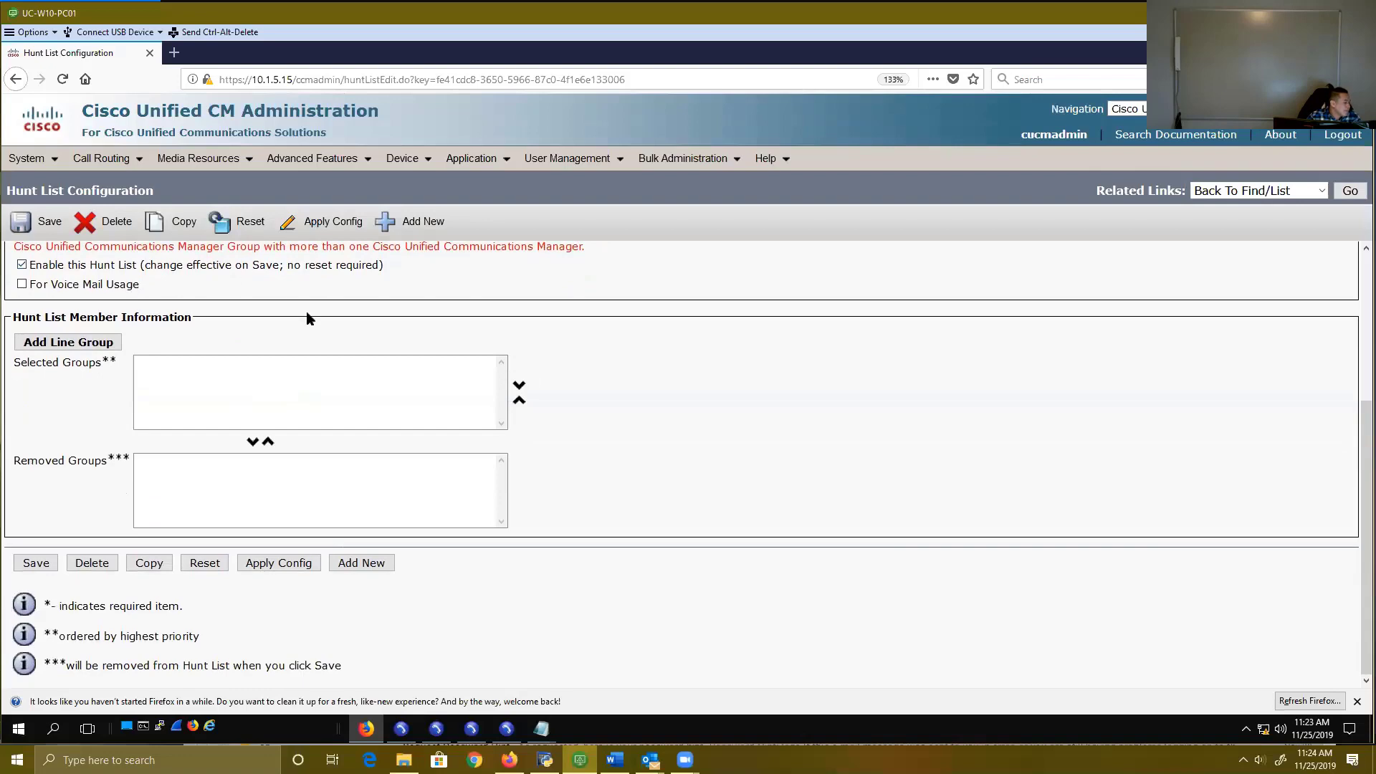
pyautogui.scroll(2, 273, 356)
pyautogui.scroll(2, 275, 364)
pyautogui.scroll(-3, 281, 433)
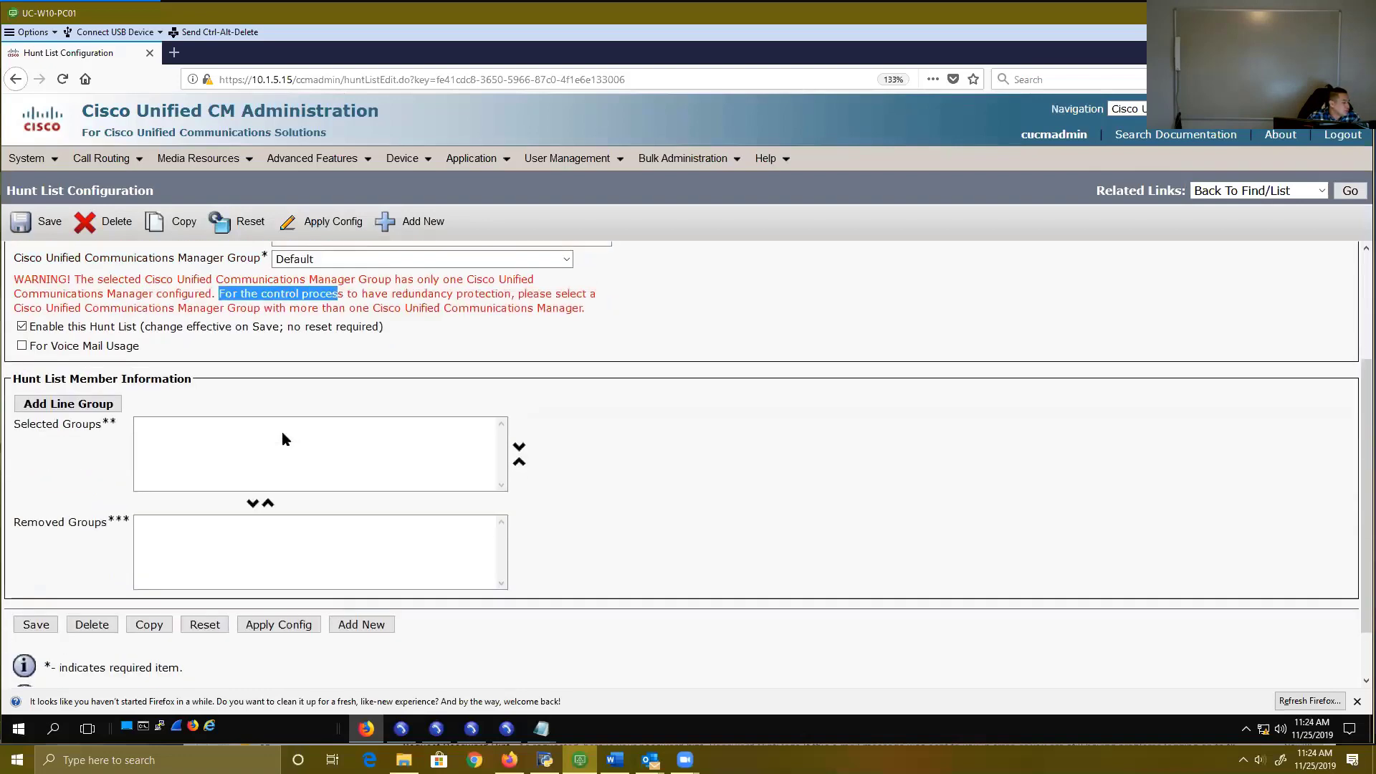
pyautogui.scroll(3, 282, 434)
pyautogui.scroll(-3, 281, 434)
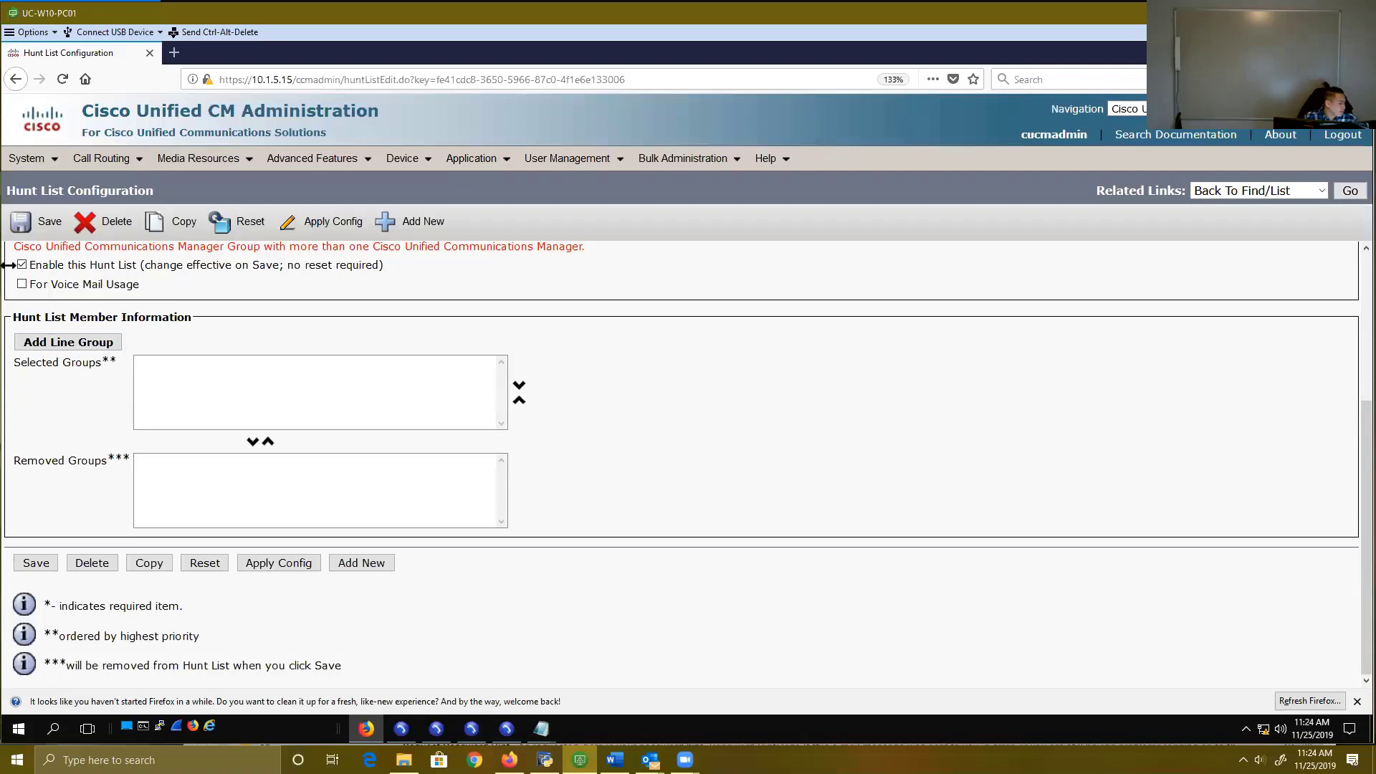
# Step: Add line group test_LG as a member of the hunt list and return to its configuration
pyautogui.click(104, 344)
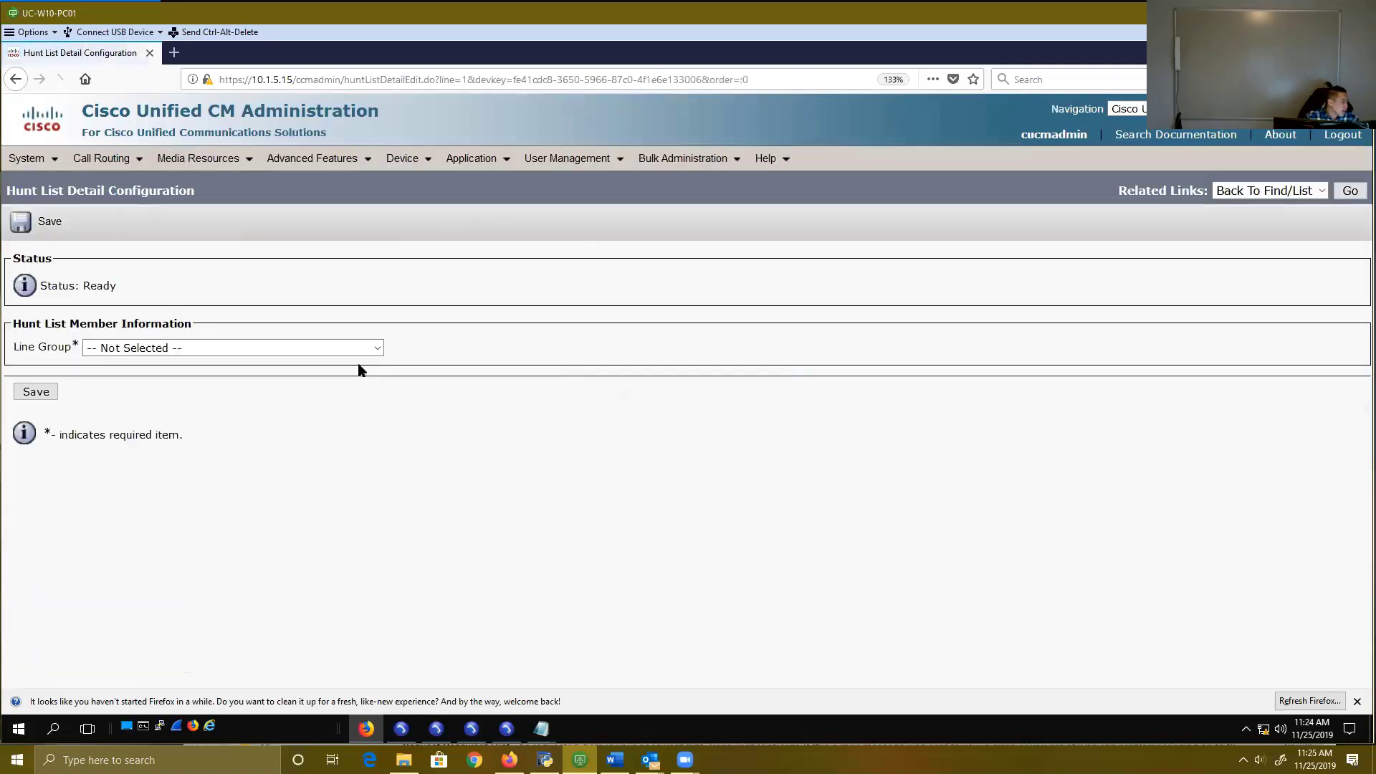
pyautogui.click(302, 353)
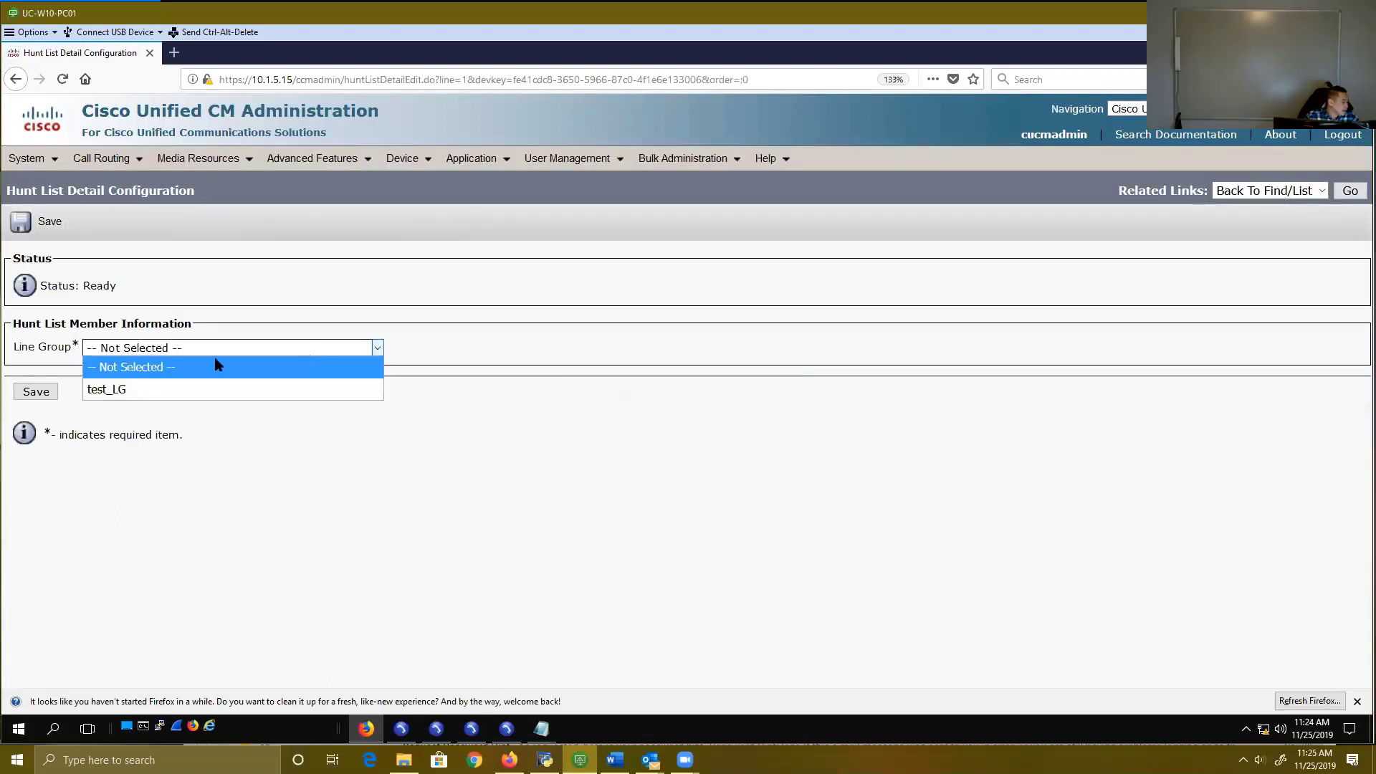
pyautogui.click(119, 390)
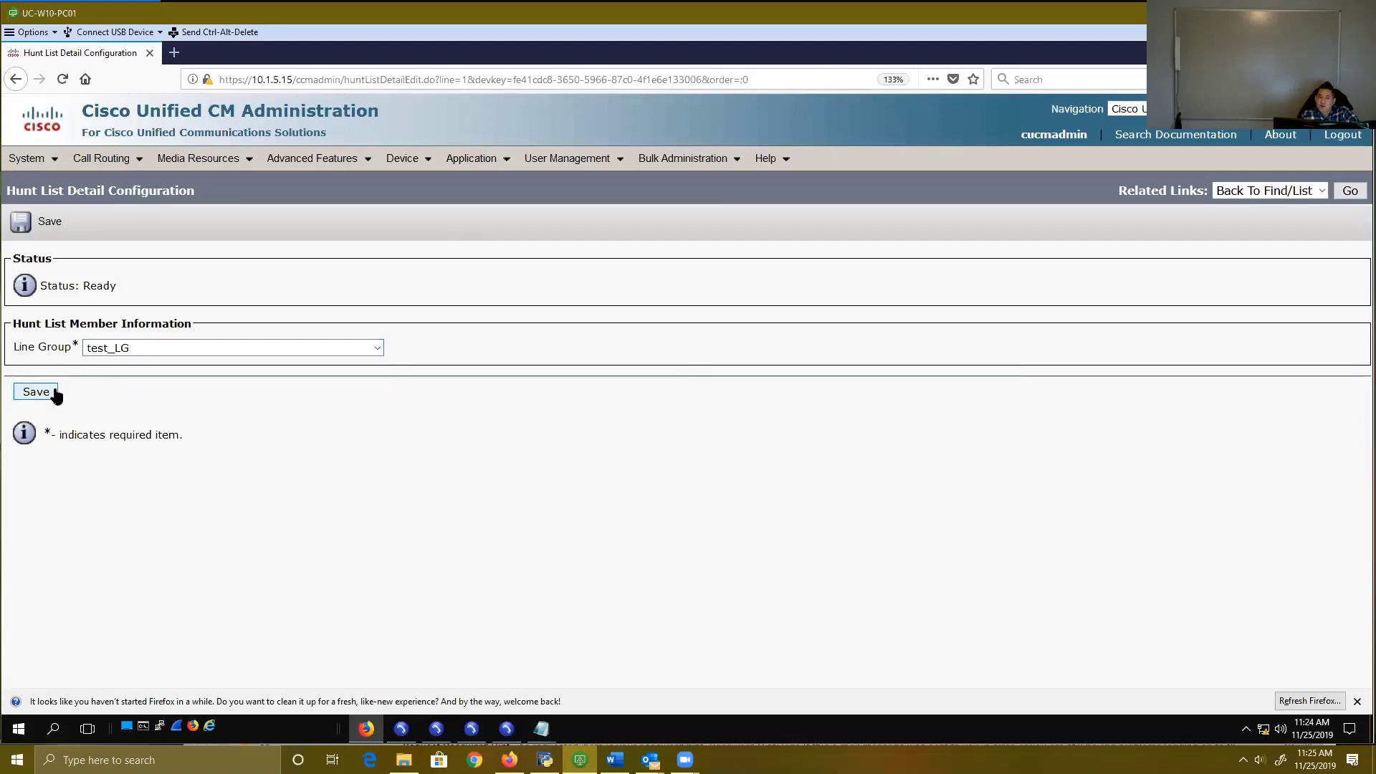
pyautogui.click(54, 395)
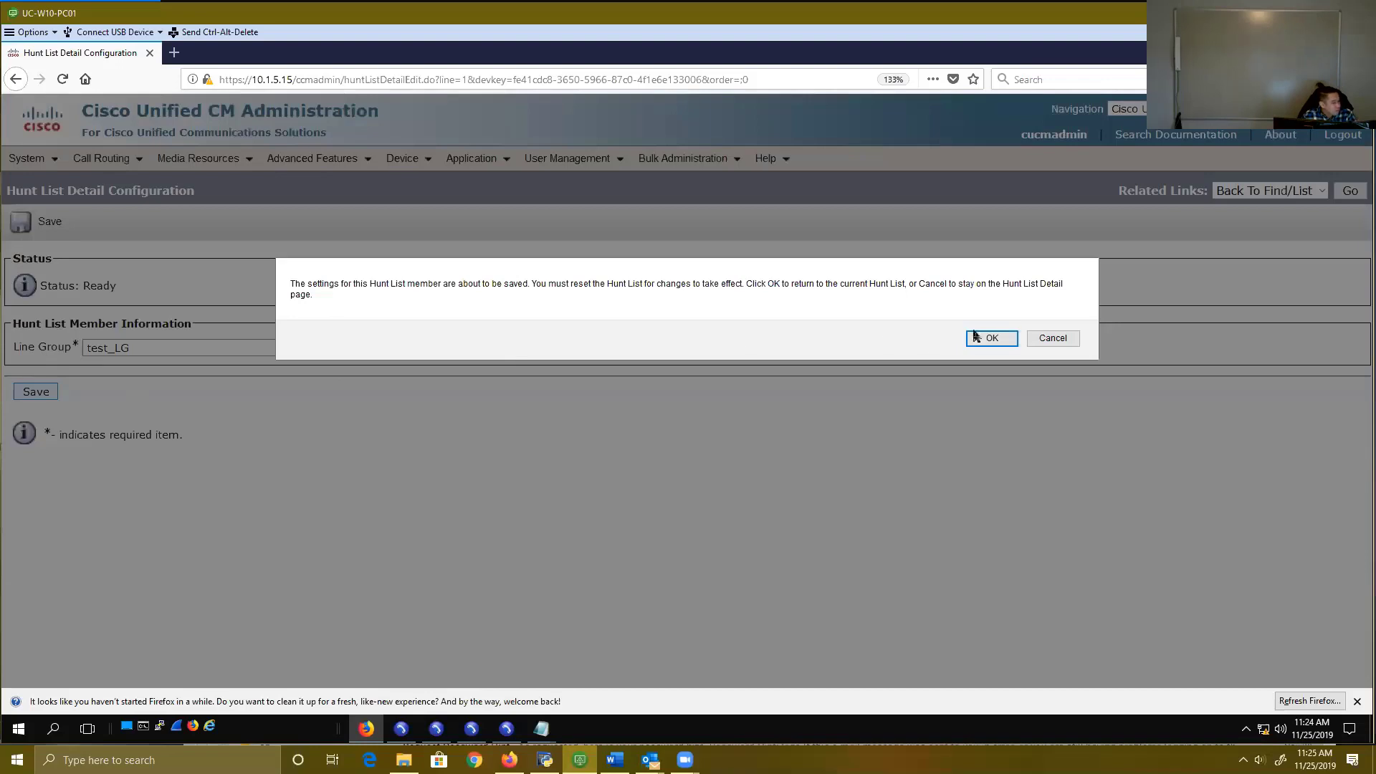
pyautogui.click(1000, 338)
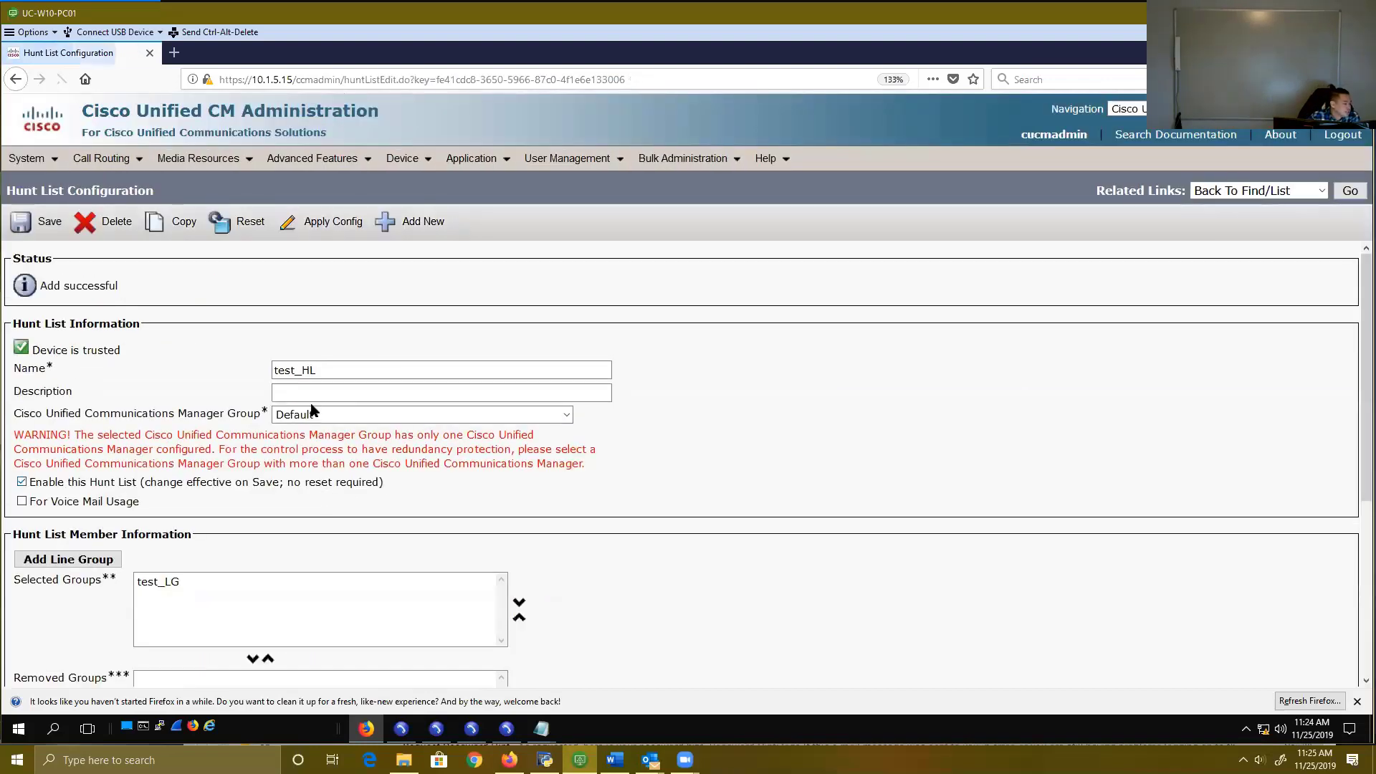
# Step: Check the hunt list's name and the line group listed in its Selected Groups
pyautogui.scroll(-5, 322, 416)
pyautogui.scroll(5, 321, 416)
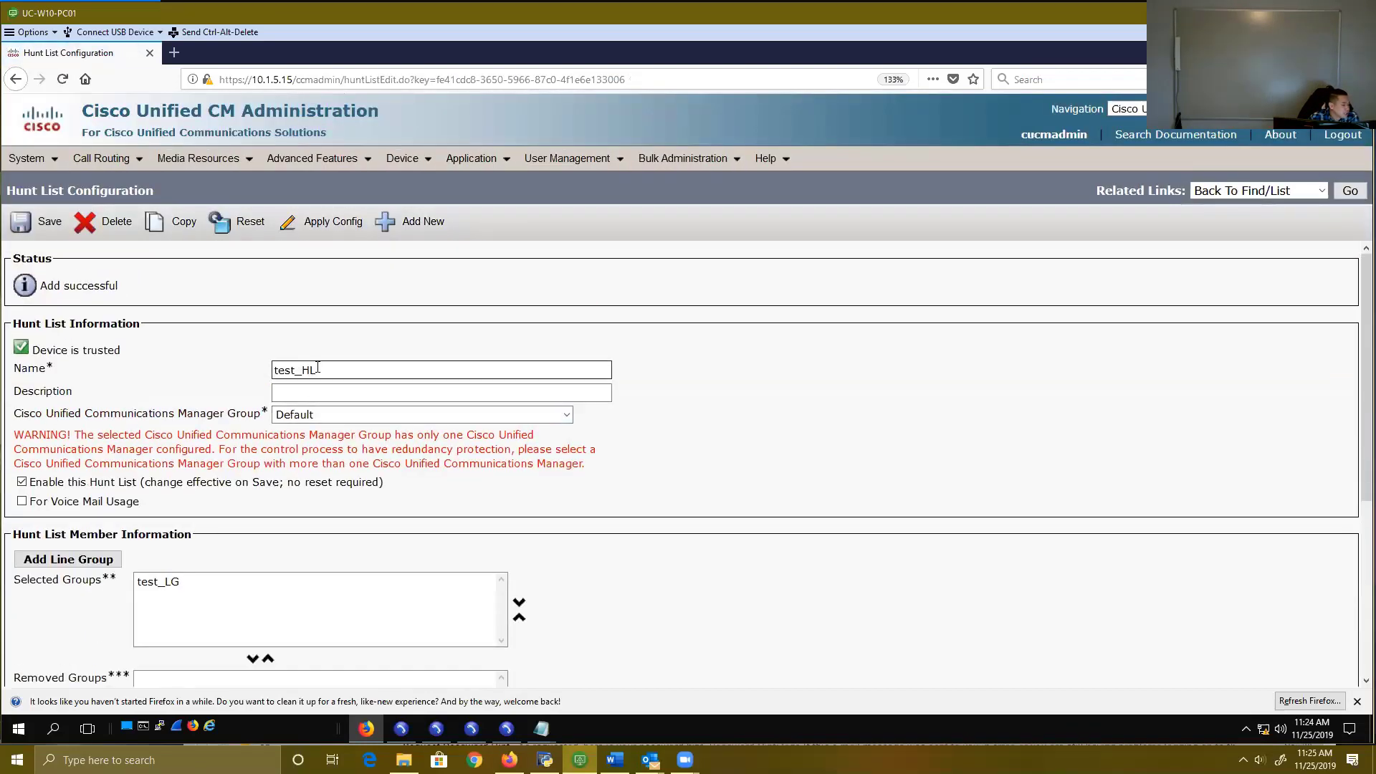
pyautogui.moveTo(331, 369); pyautogui.dragTo(273, 369)
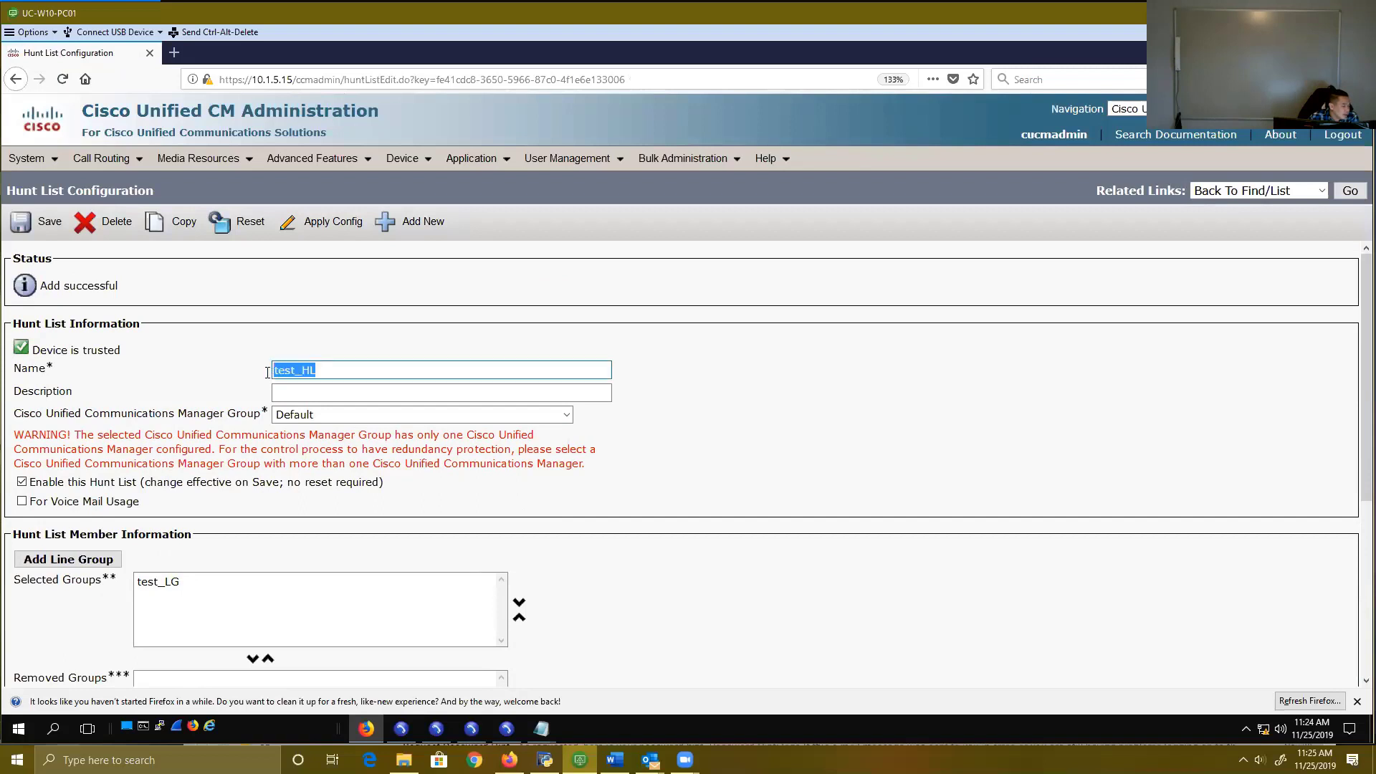
pyautogui.click(158, 581)
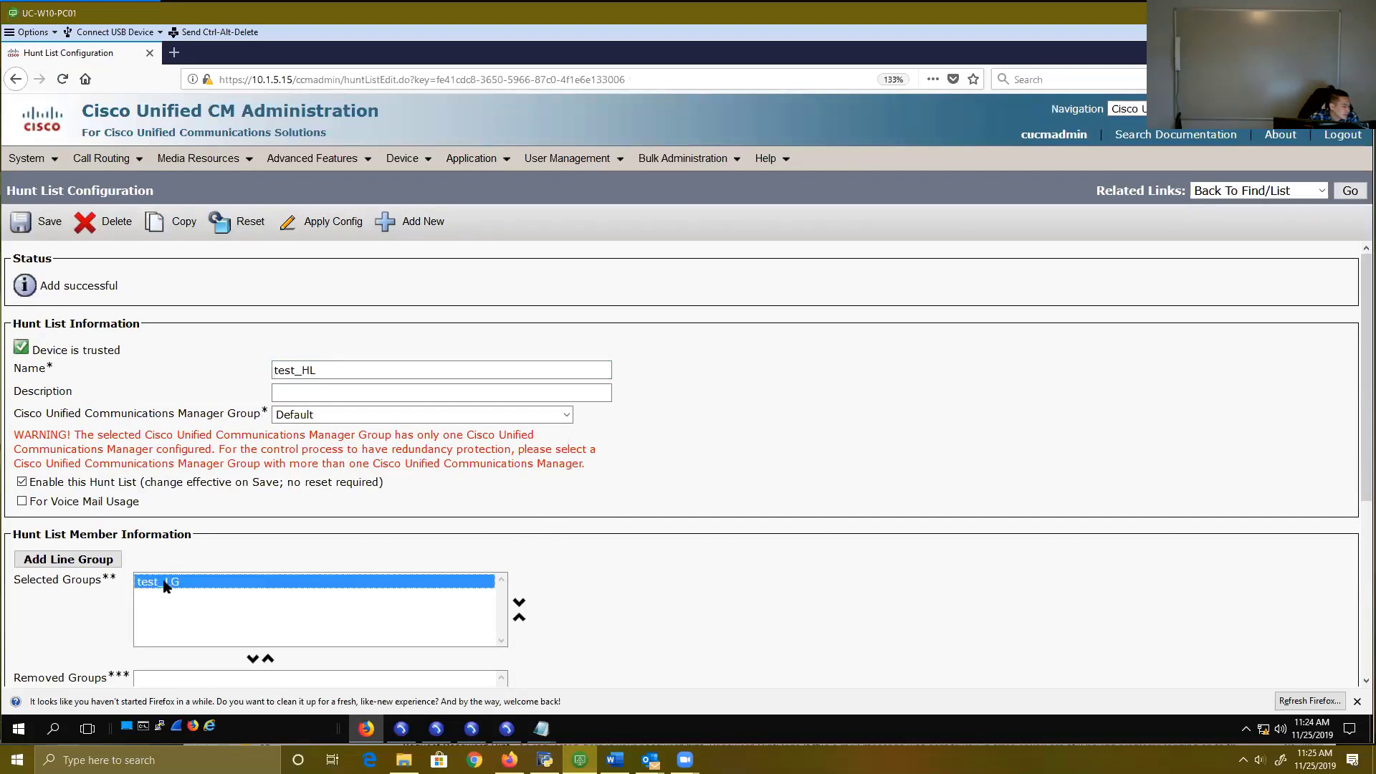
pyautogui.scroll(-4, 231, 478)
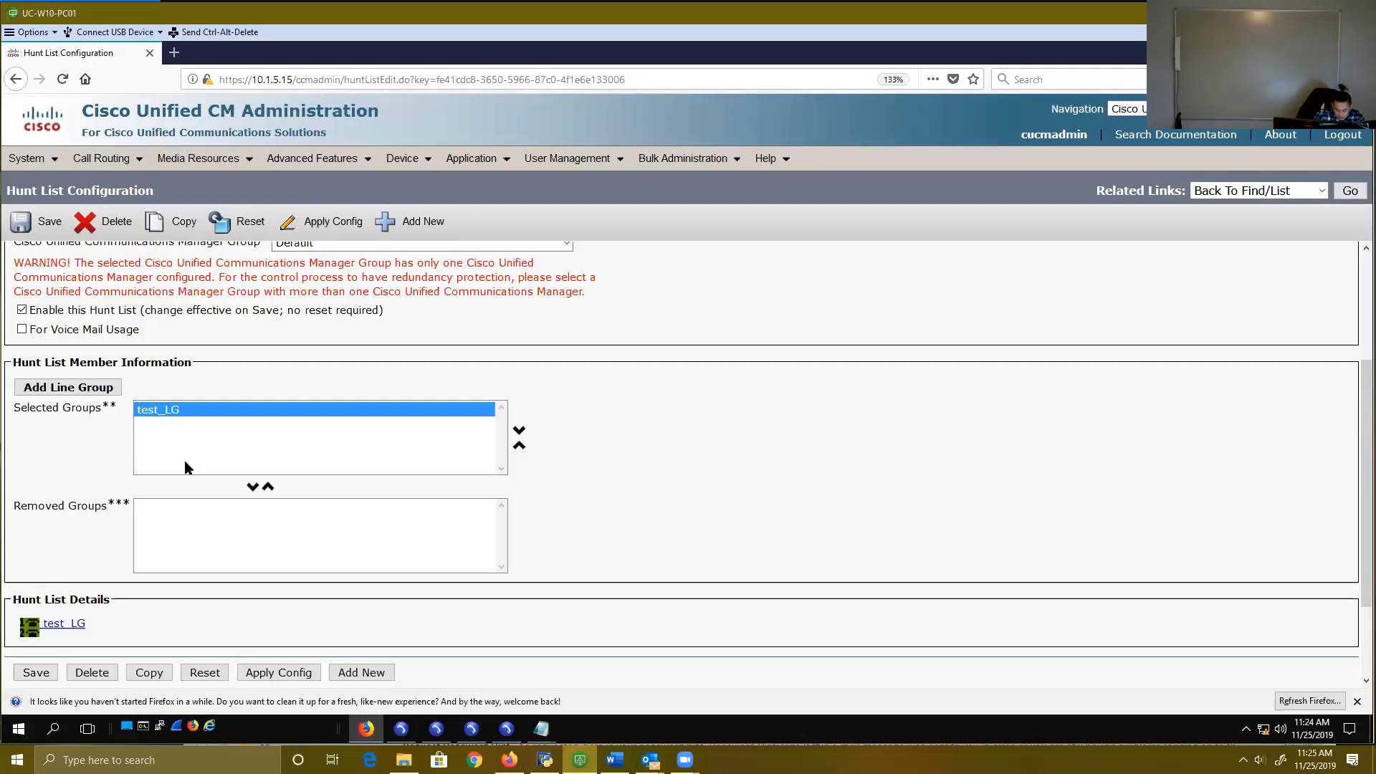
# Step: Annotate the Selected Groups list with an arrow to "top down", LG2, LG3 and cross marks, and clear the drawings
pyautogui.moveTo(514, 412); pyautogui.dragTo(599, 415)
pyautogui.moveTo(592, 409); pyautogui.dragTo(733, 401)
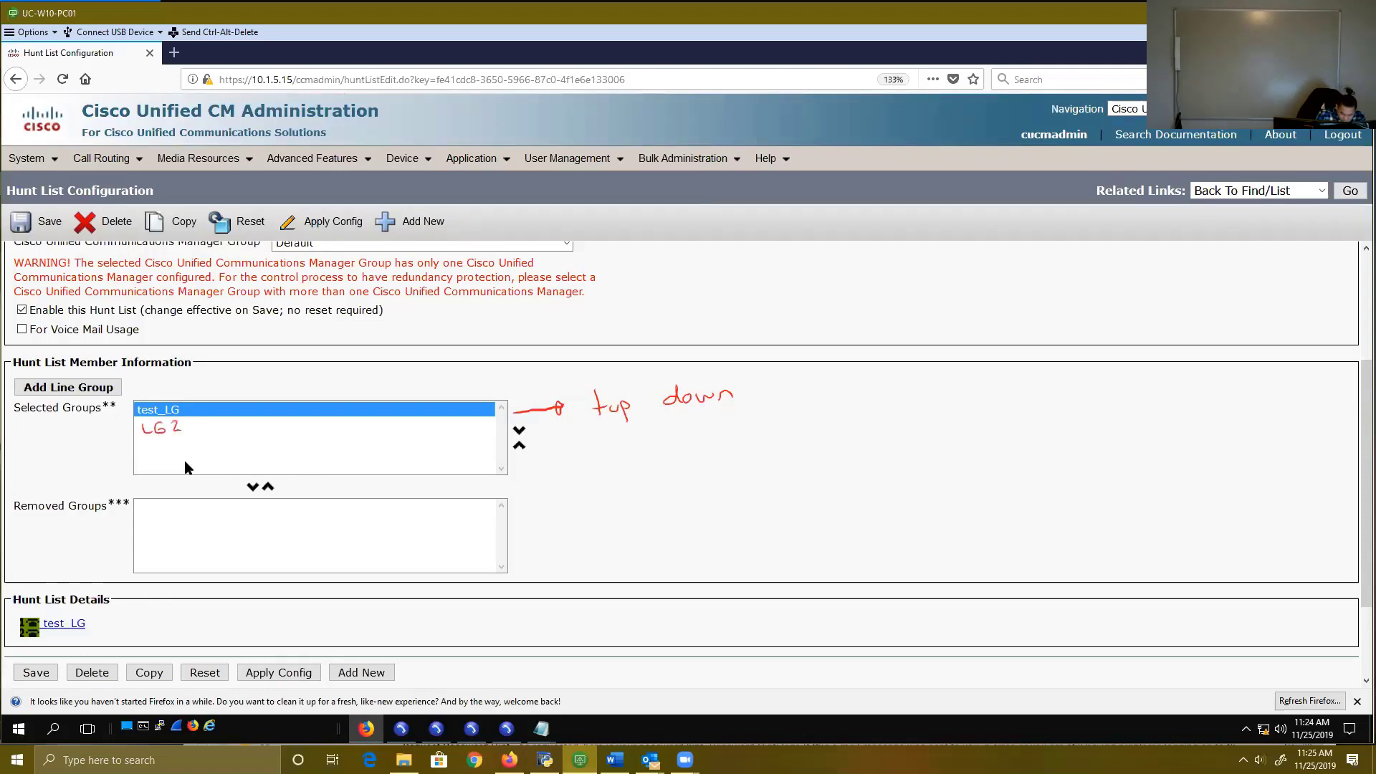
pyautogui.moveTo(171, 424); pyautogui.dragTo(180, 431)
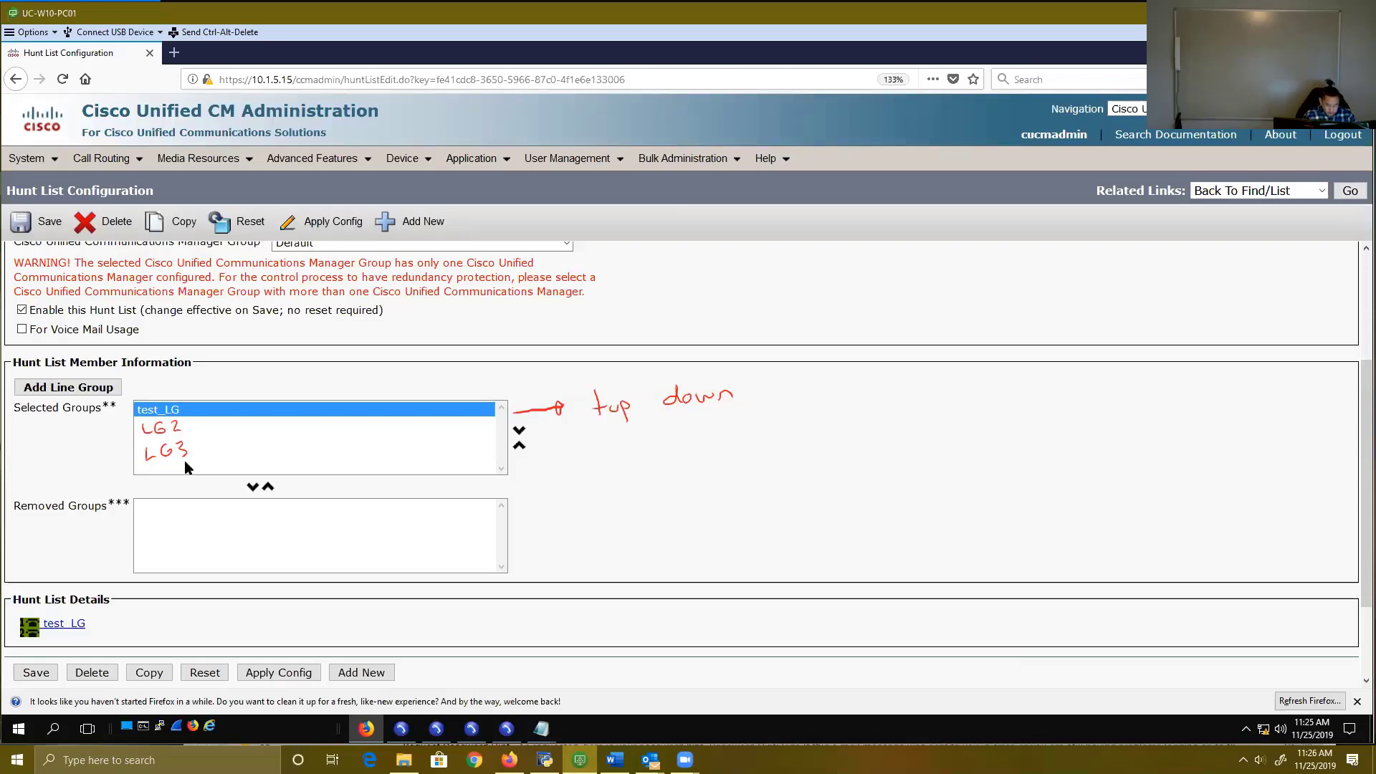
pyautogui.moveTo(204, 404); pyautogui.dragTo(219, 414)
pyautogui.moveTo(205, 415)
pyautogui.mouseDown()
pyautogui.moveTo(218, 404)
pyautogui.moveTo(217, 420)
pyautogui.mouseUp()
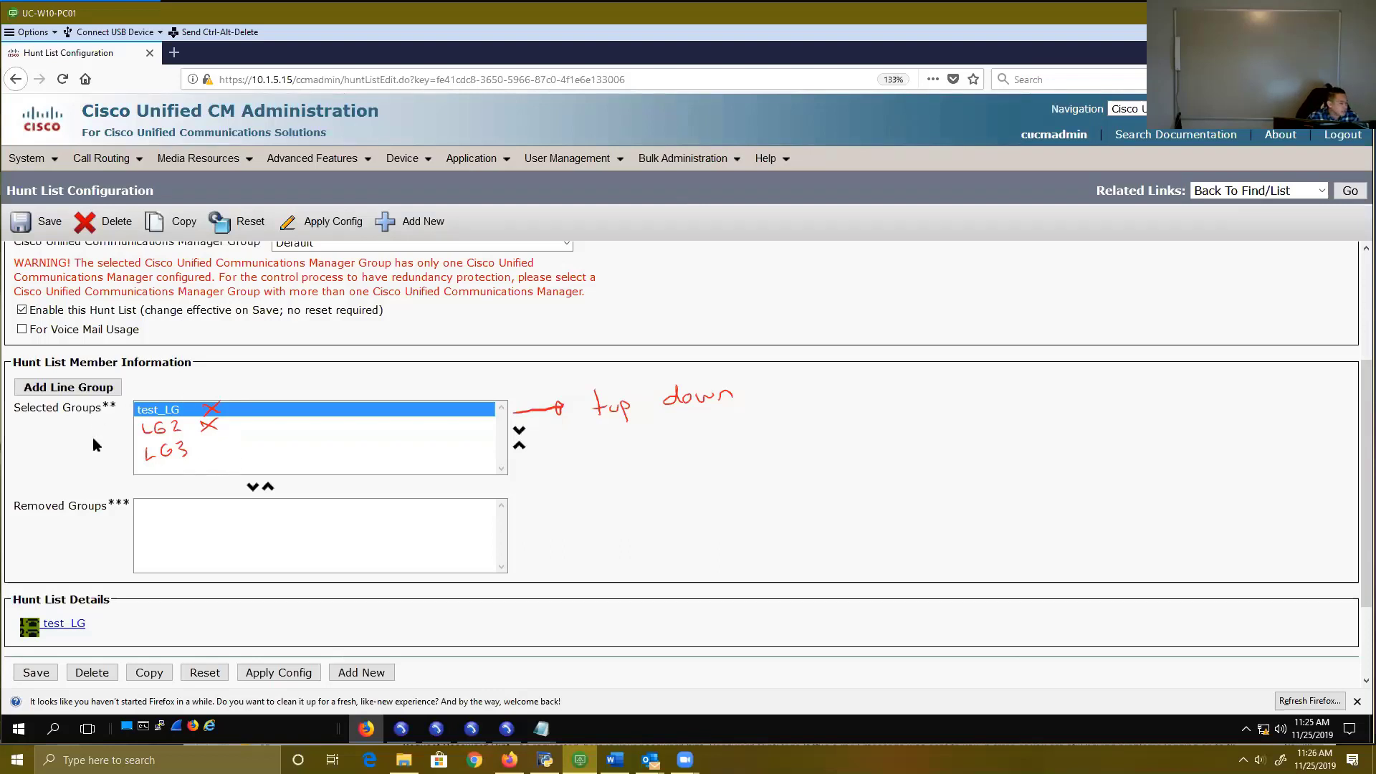
pyautogui.press('Escape')
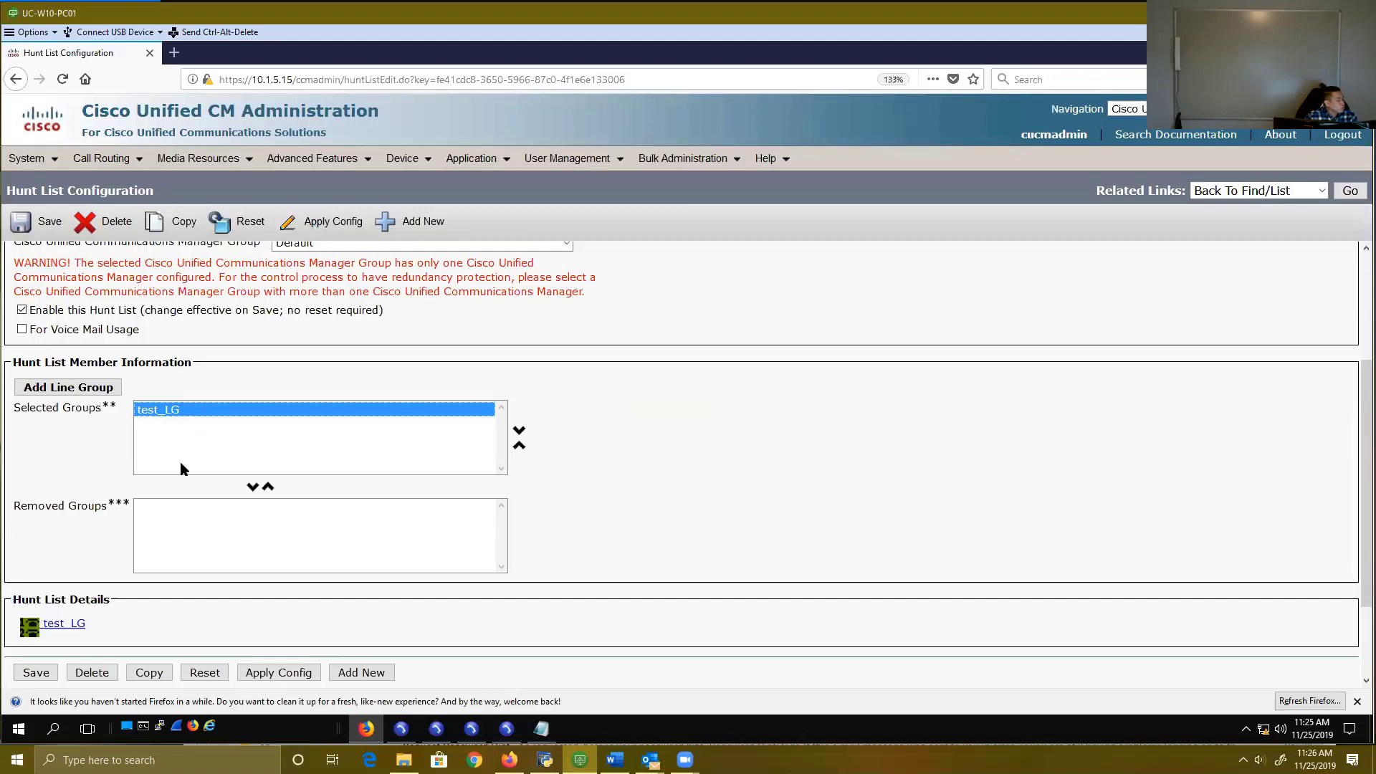
# Step: Demonstrate moving test_LG from Selected Groups to Removed Groups and back, twice
pyautogui.click(252, 487)
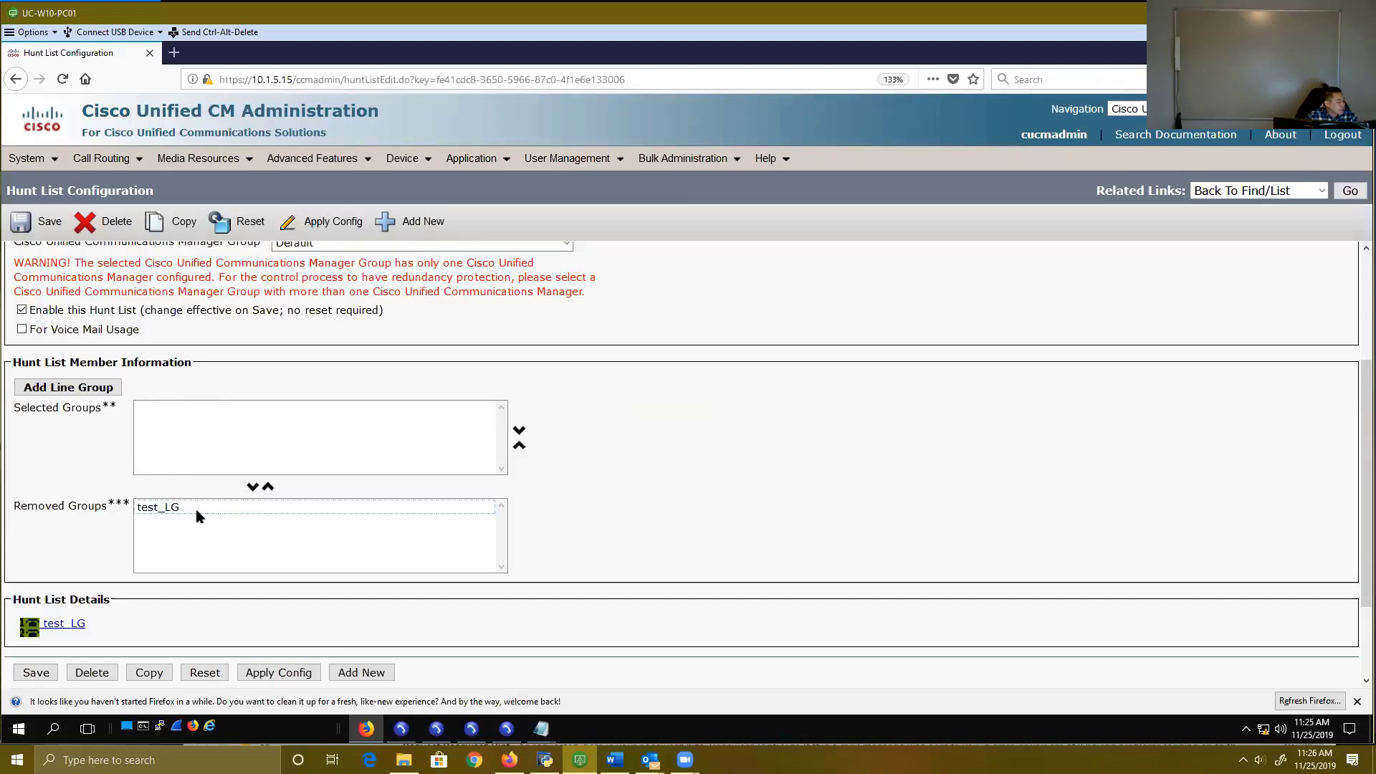
pyautogui.click(199, 510)
pyautogui.click(268, 486)
pyautogui.click(199, 409)
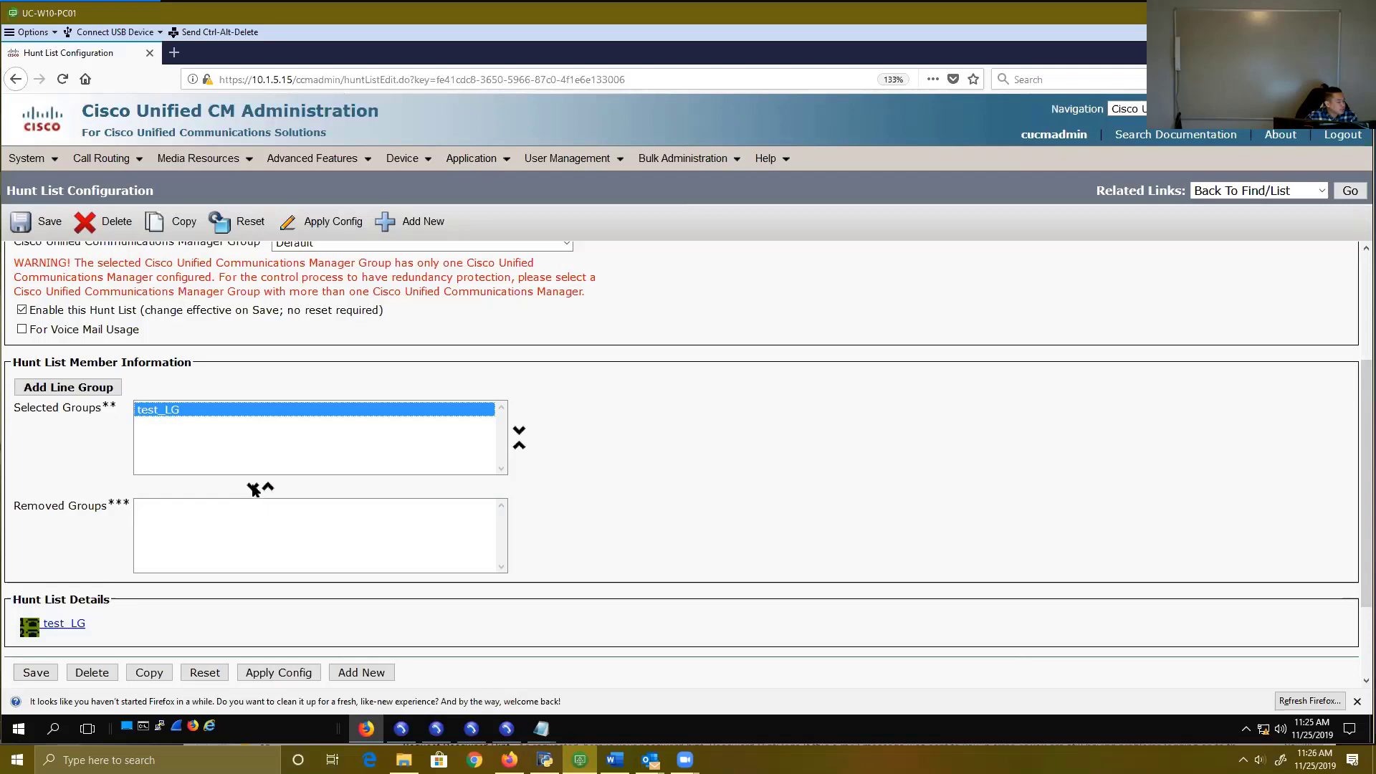
pyautogui.click(252, 487)
pyautogui.click(207, 507)
pyautogui.click(268, 487)
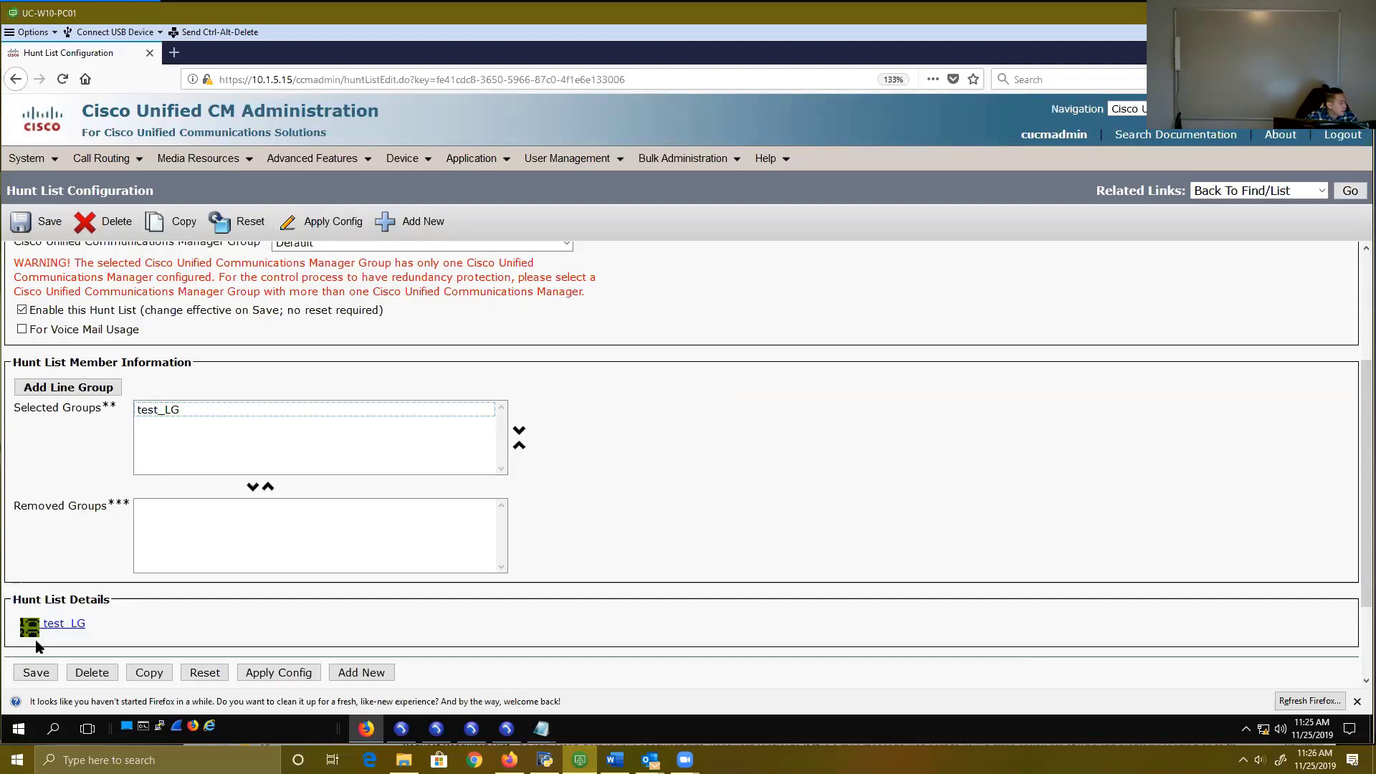
# Step: Save hunt list test_HL and open the page for finding and listing hunt pilots
pyautogui.click(36, 673)
pyautogui.click(850, 337)
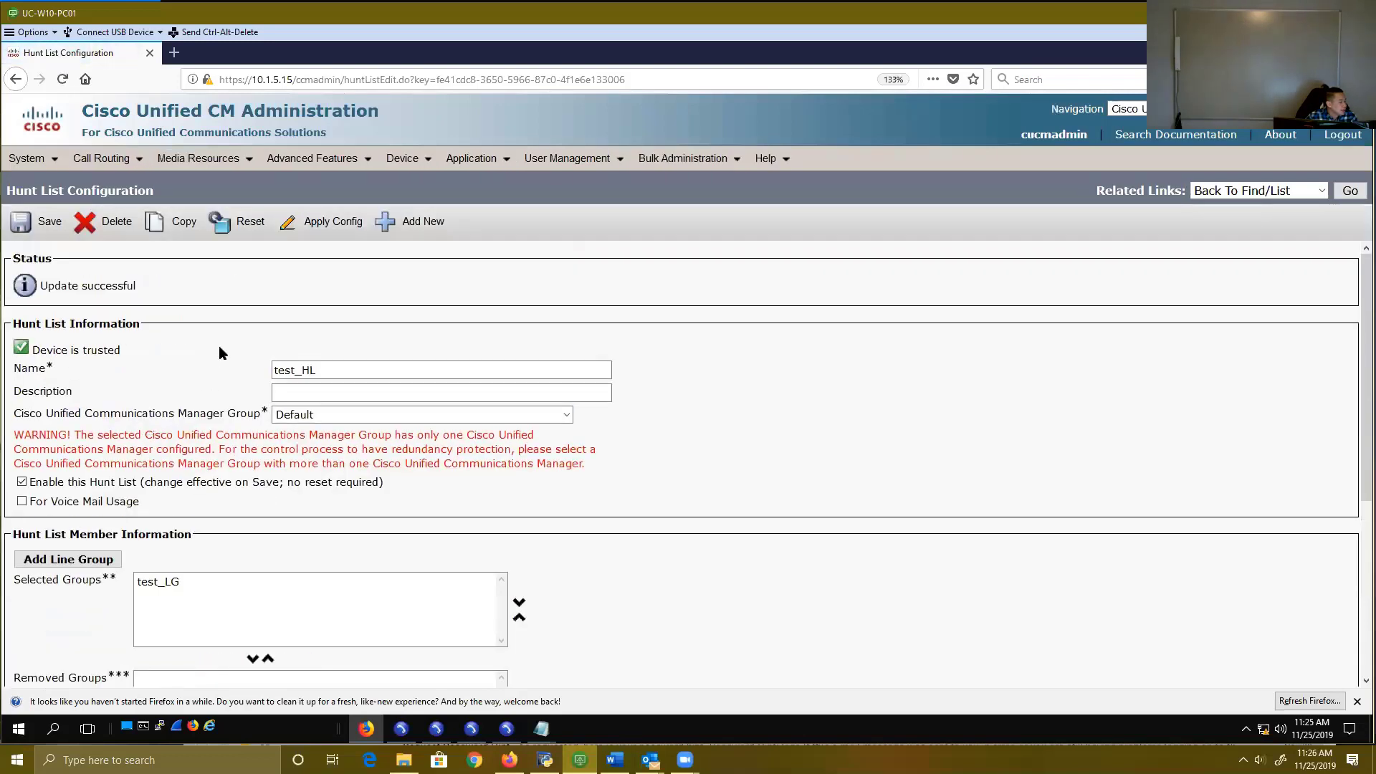
pyautogui.moveTo(107, 158)
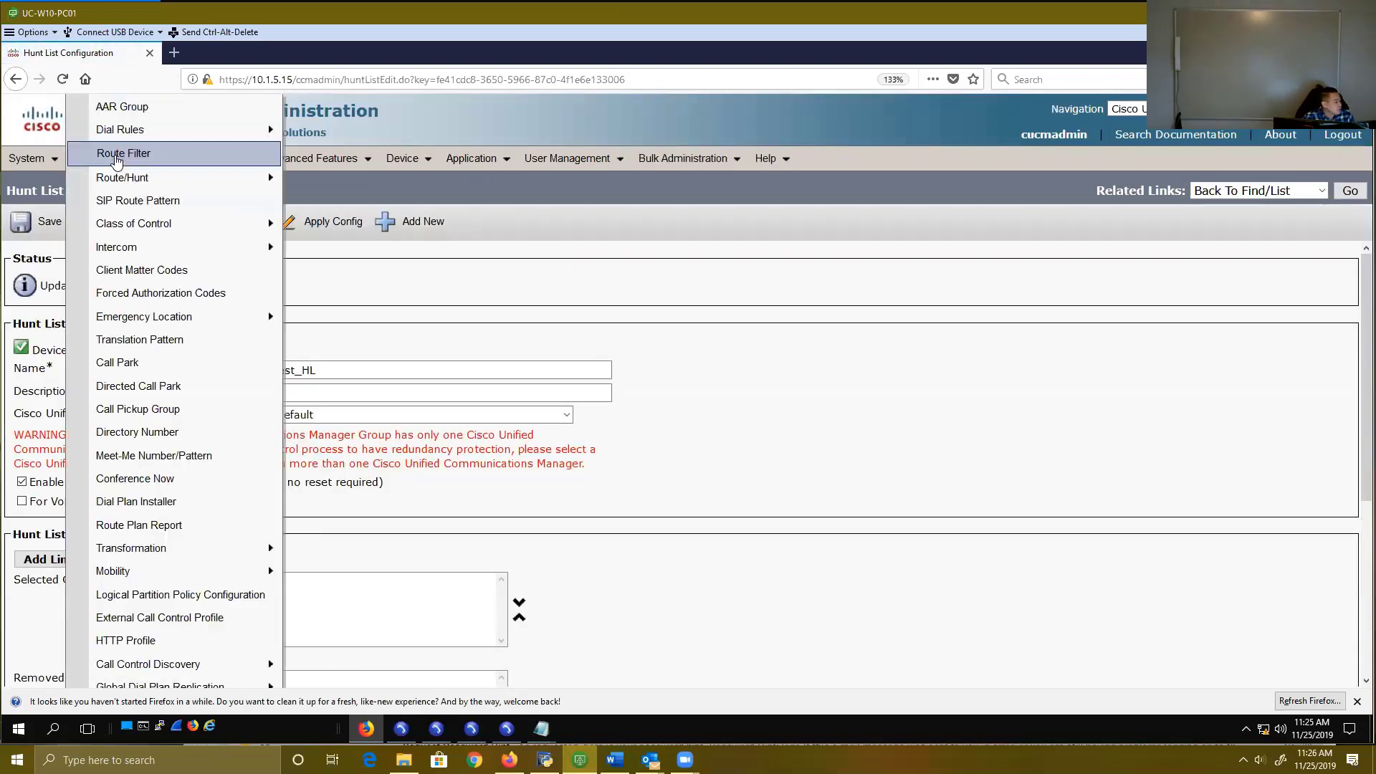
pyautogui.moveTo(135, 189)
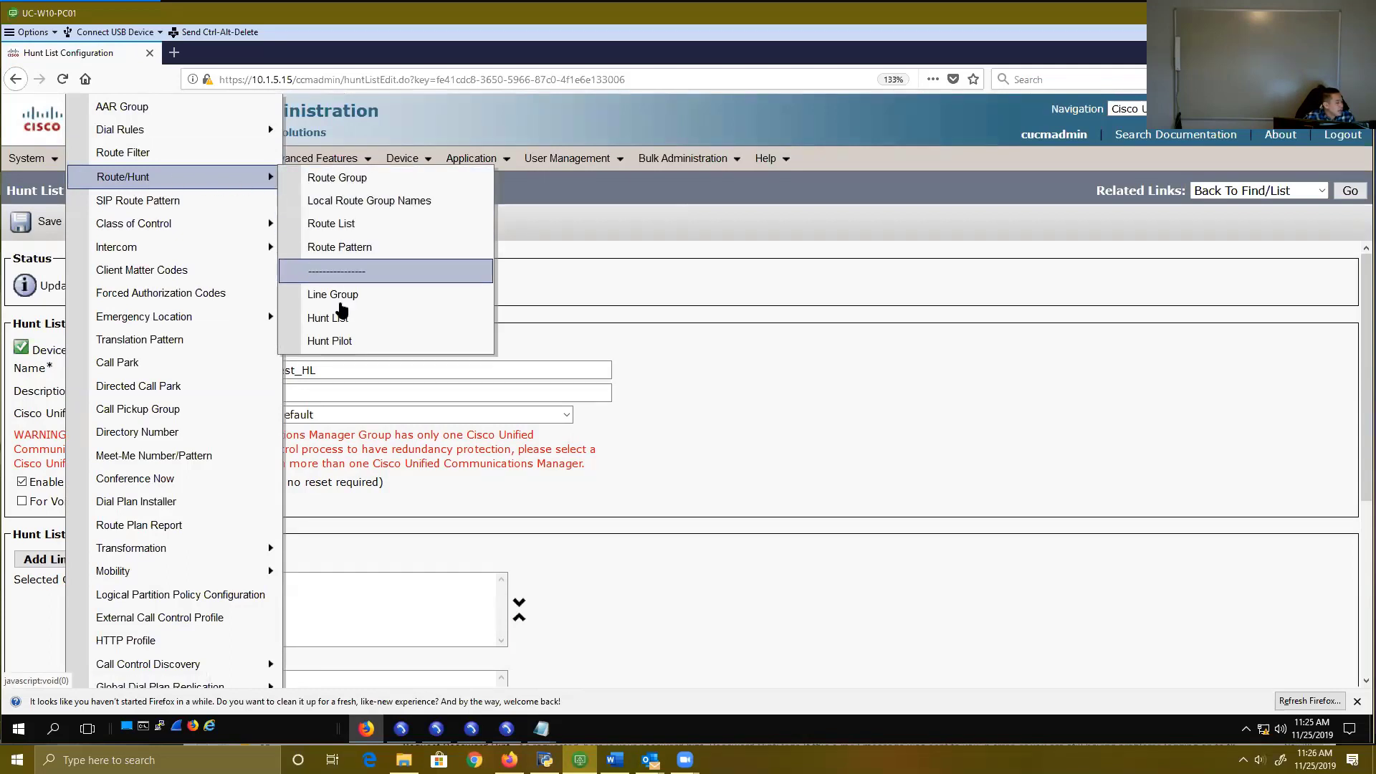
pyautogui.click(334, 343)
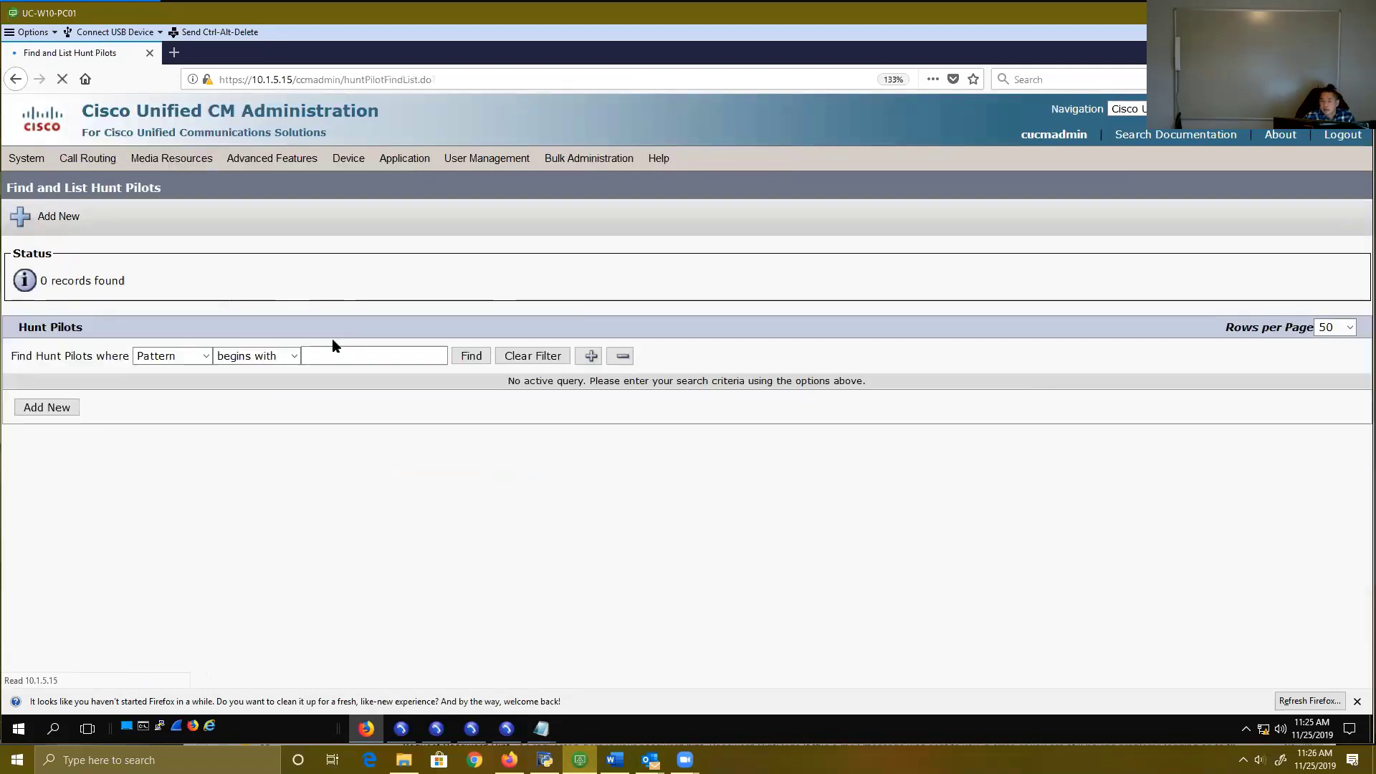
# Step: Add a new hunt pilot with the number 2999
pyautogui.click(46, 409)
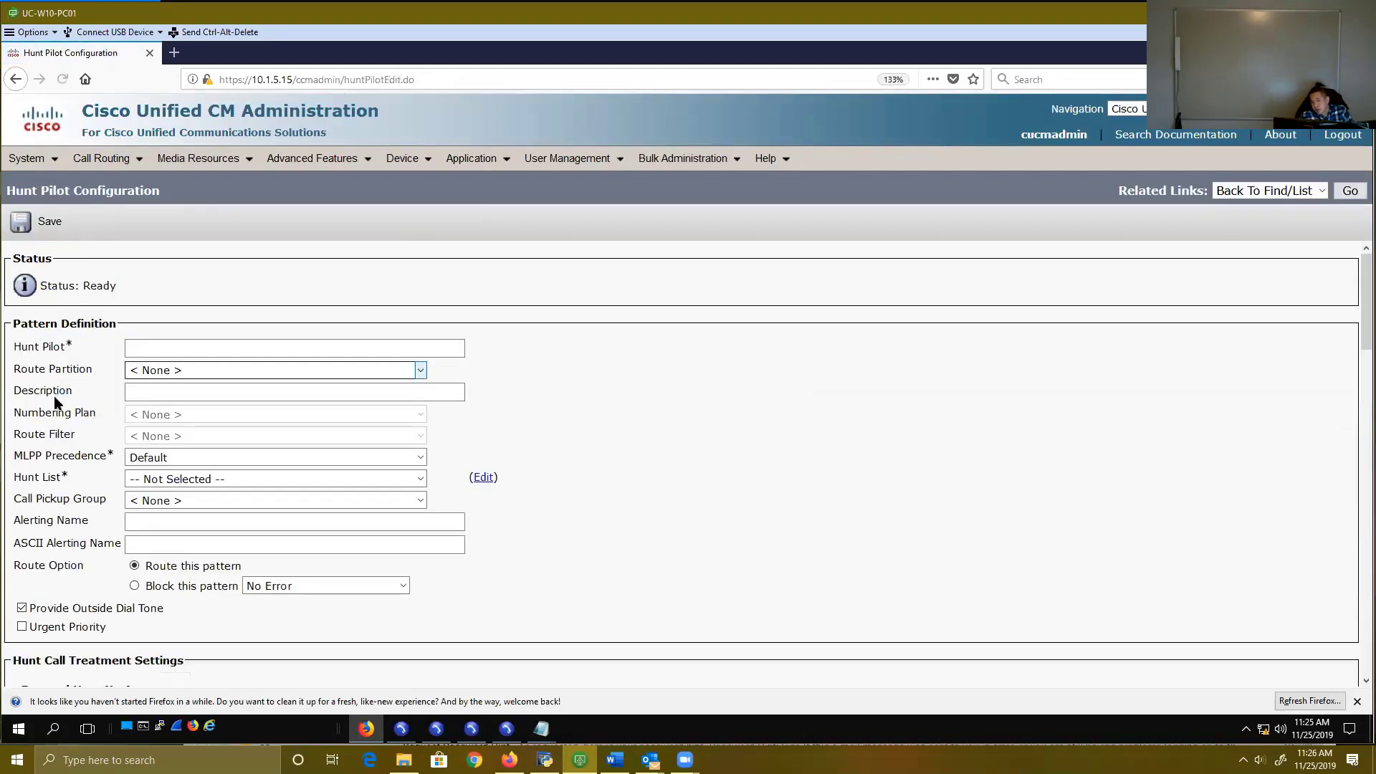
pyautogui.click(145, 352)
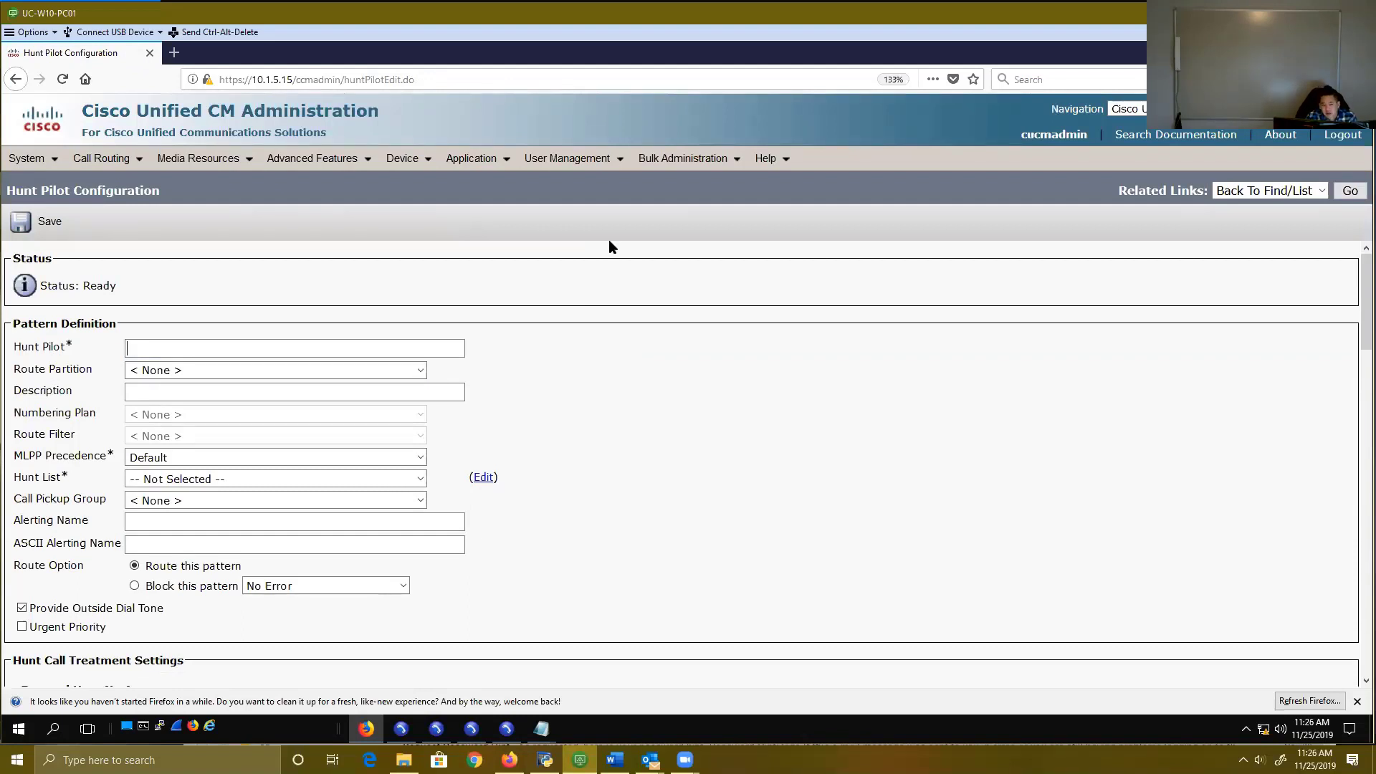
pyautogui.write('2')
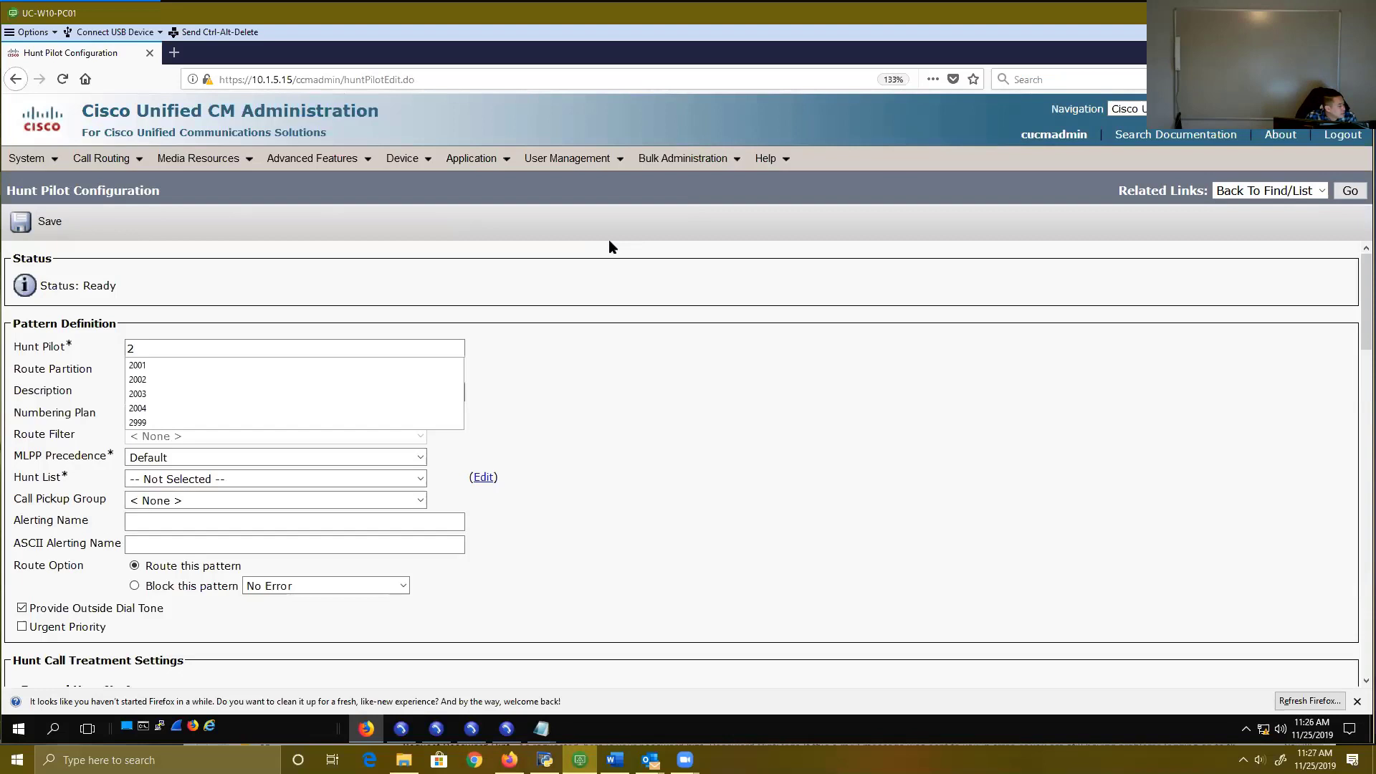
pyautogui.write('999')
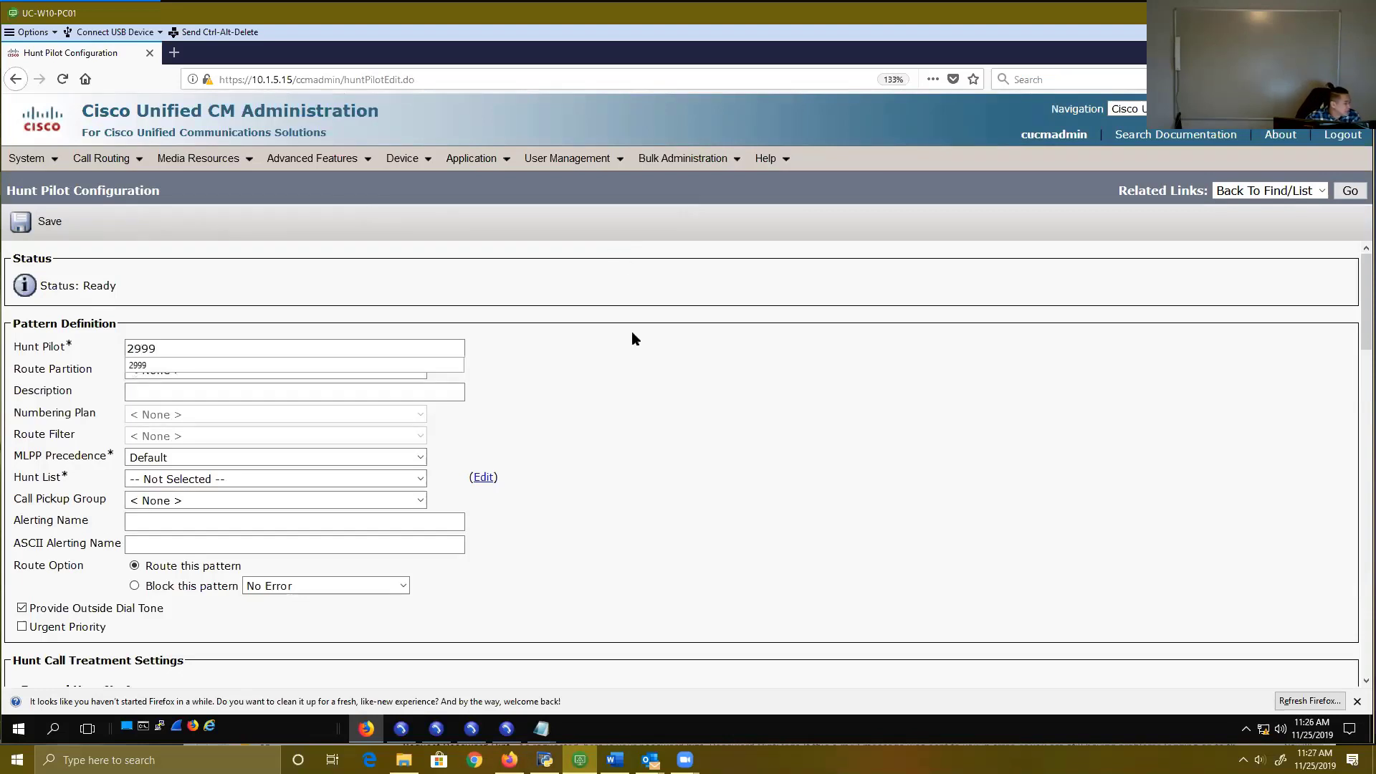
pyautogui.click(589, 339)
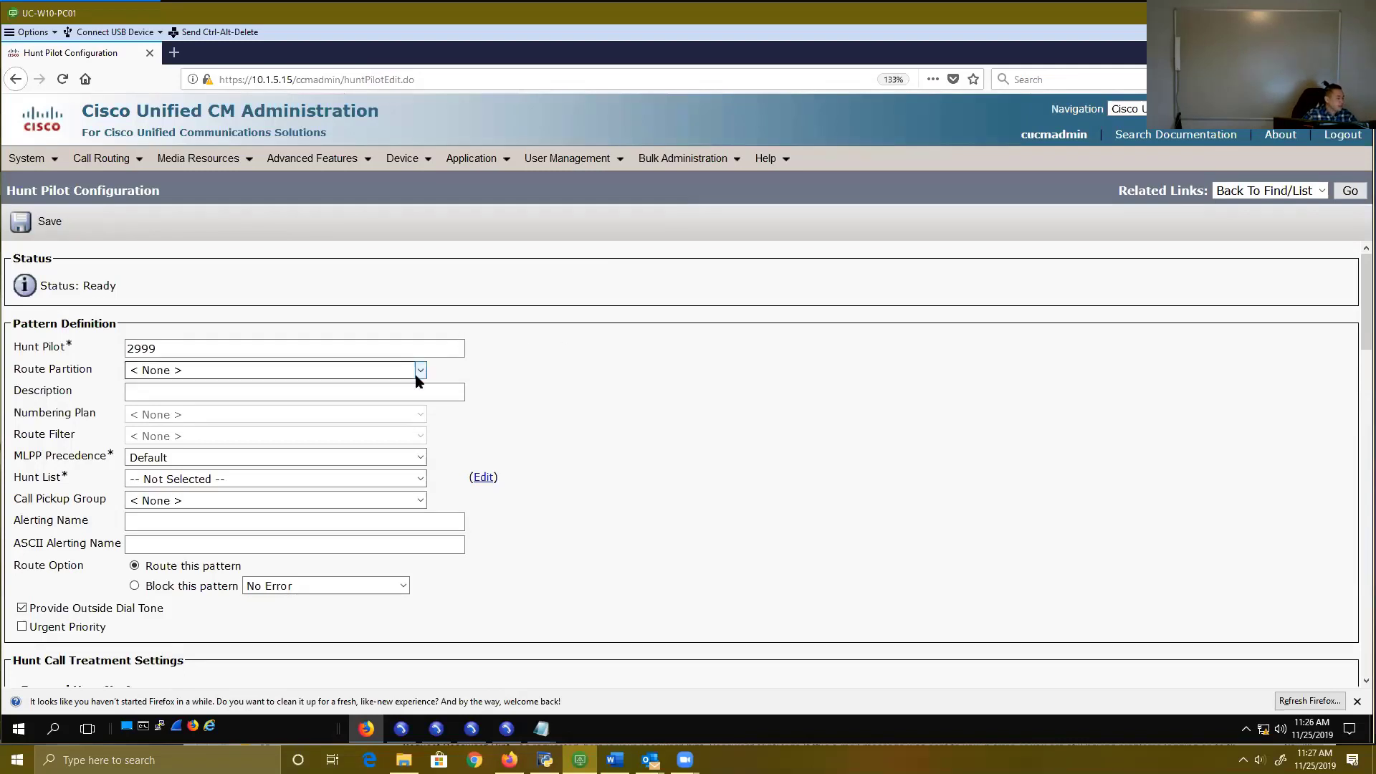
# Step: Keep the hunt pilot's route partition at None and assign it the hunt list test_HL
pyautogui.click(254, 373)
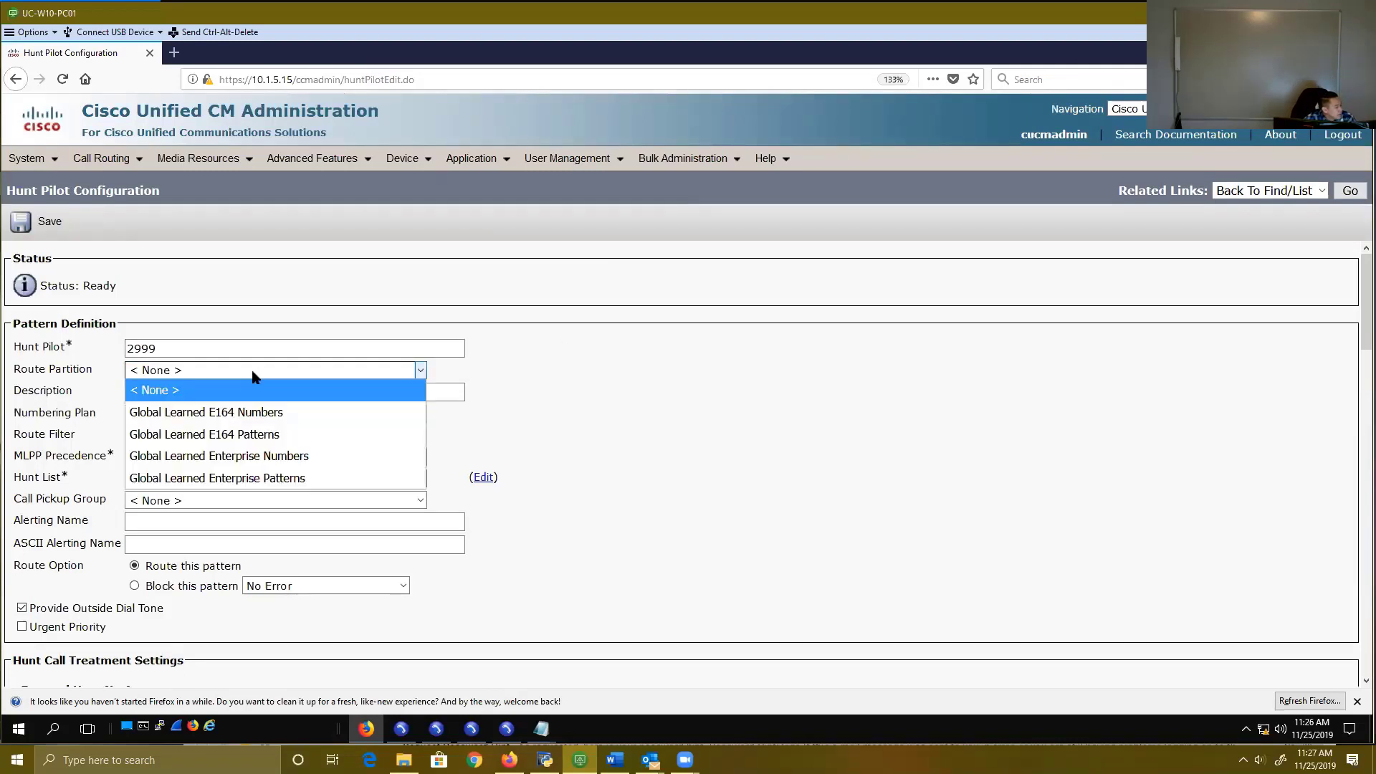
pyautogui.click(467, 371)
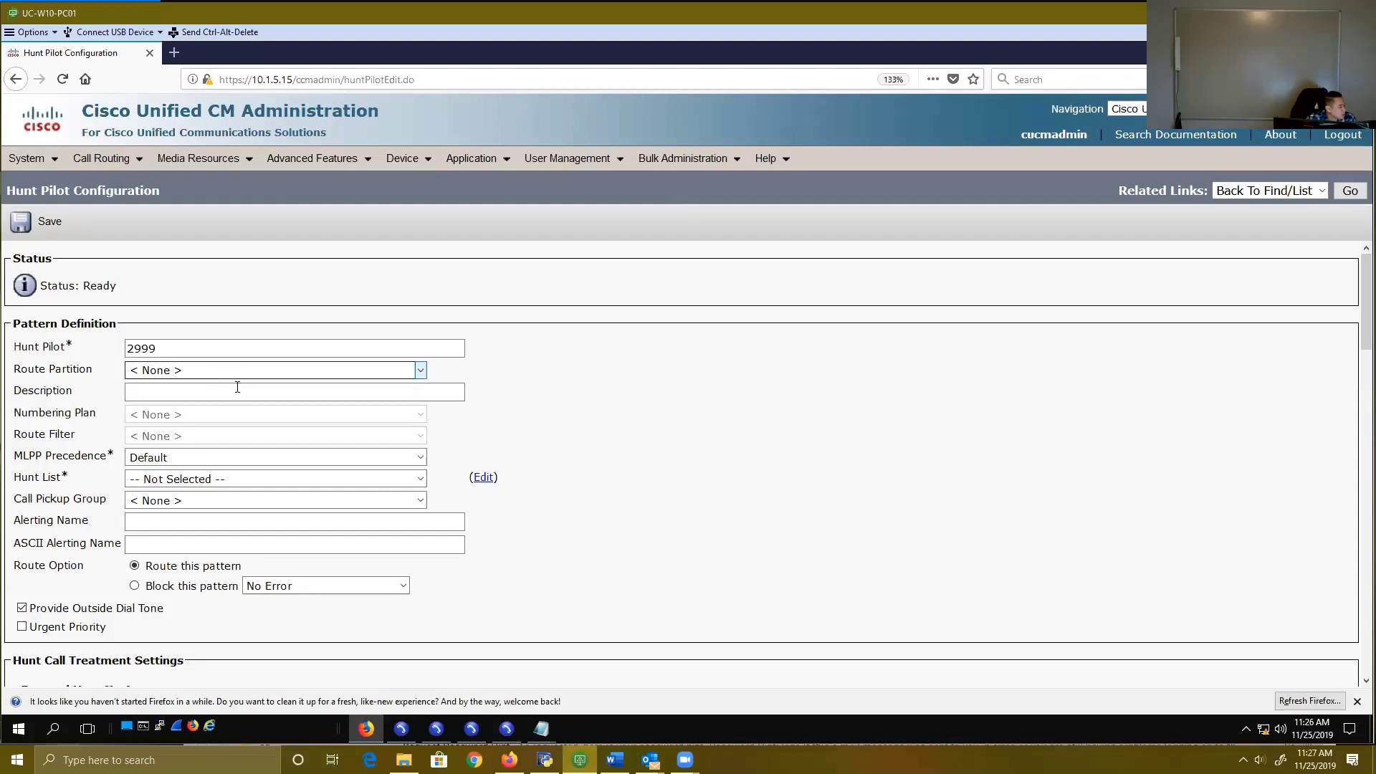
pyautogui.moveTo(74, 480); pyautogui.dragTo(16, 482)
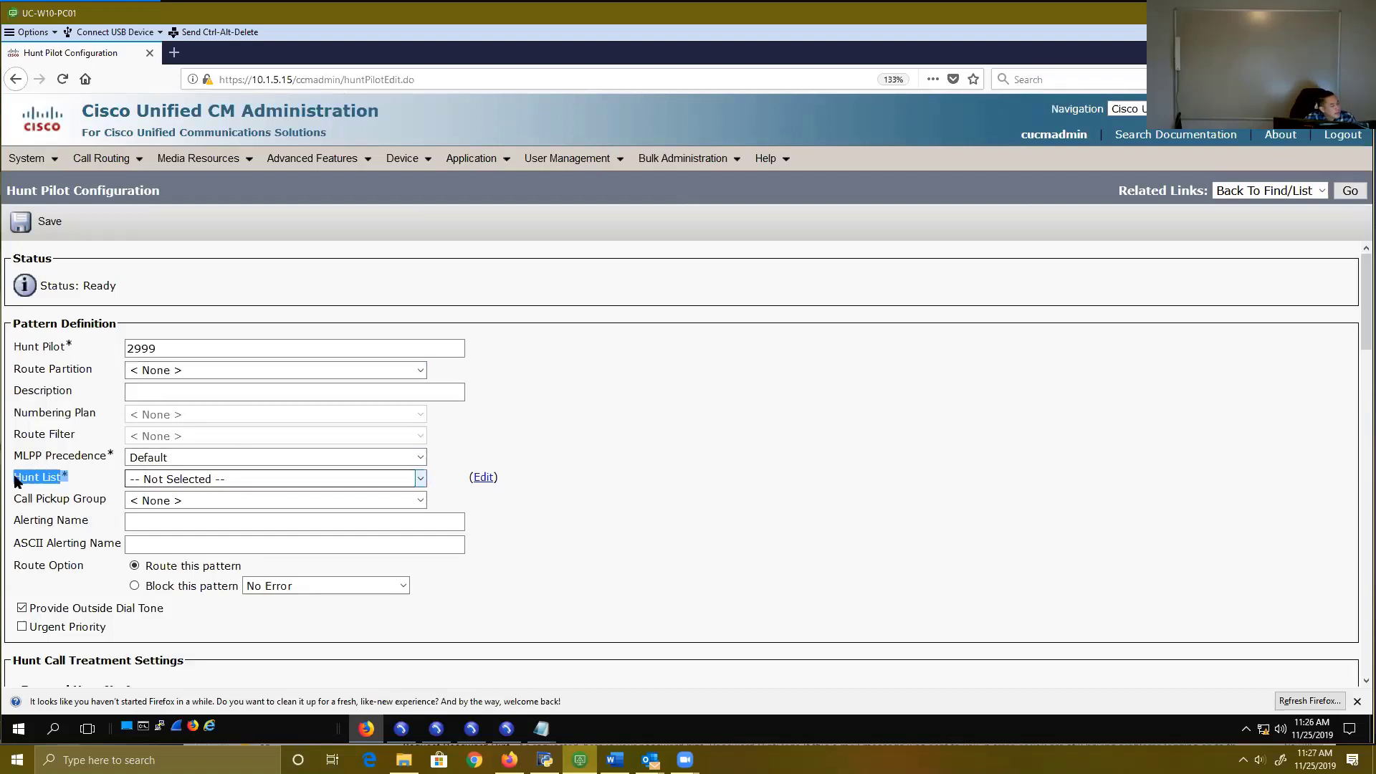
pyautogui.click(171, 480)
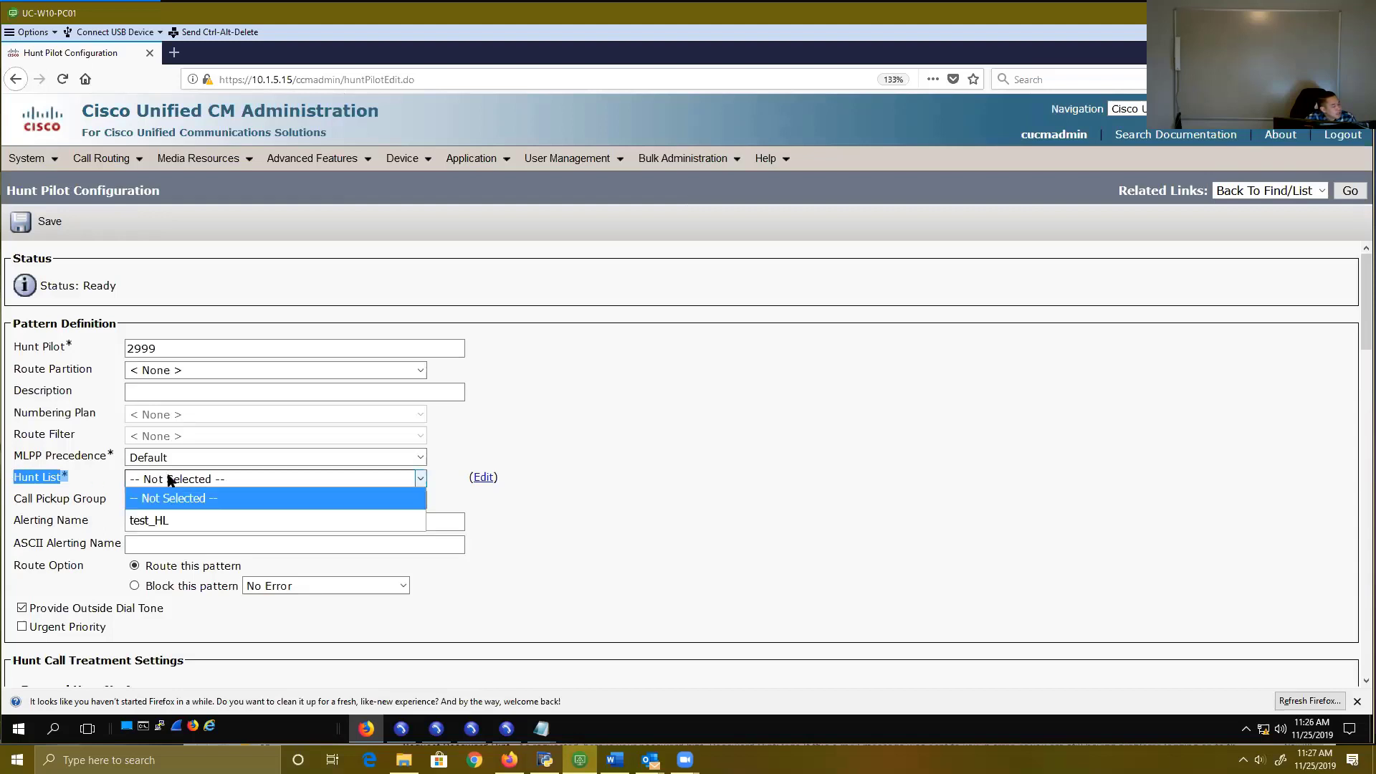
pyautogui.click(164, 520)
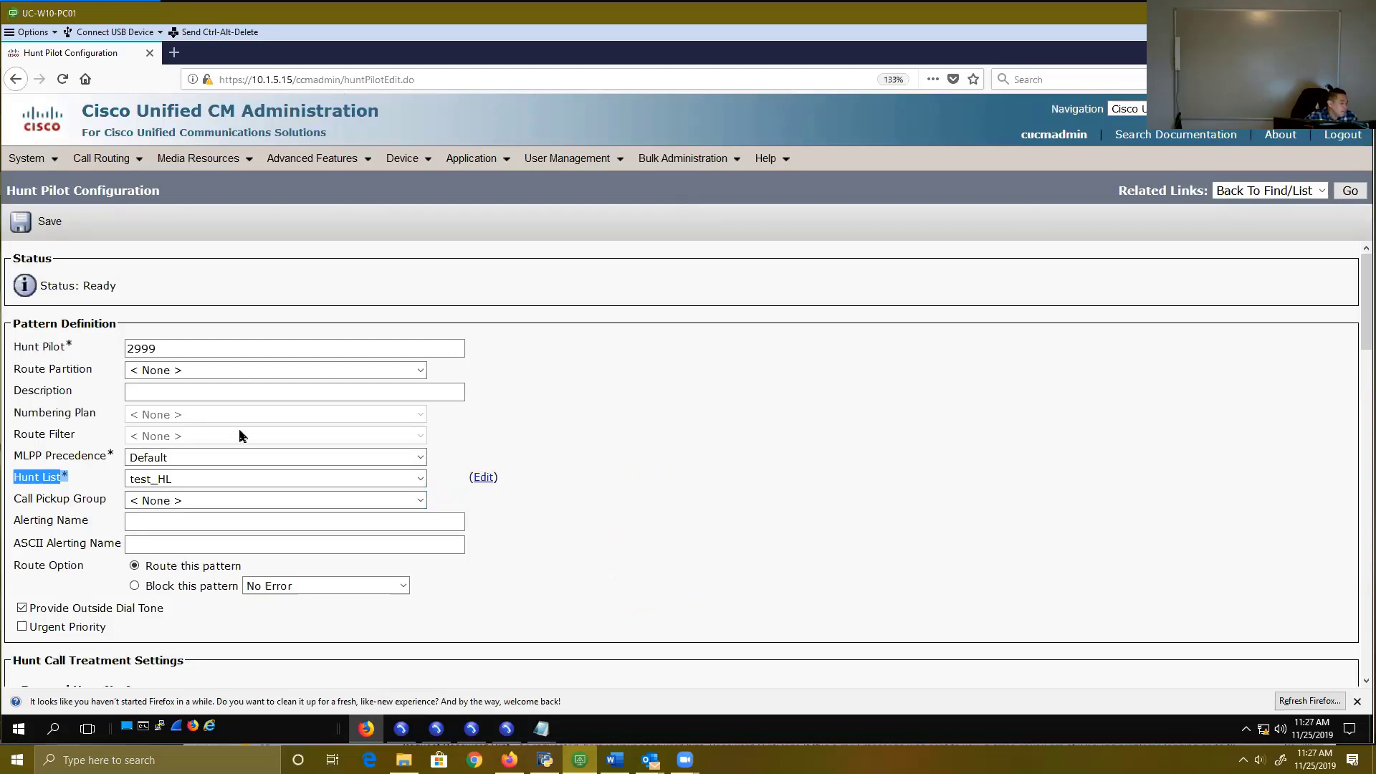
# Step: Review the Hunt Call Treatment Settings, highlighting the two forwarding sections and the Queueing section
pyautogui.scroll(-3, 215, 441)
pyautogui.scroll(-3, 240, 435)
pyautogui.scroll(2, 240, 436)
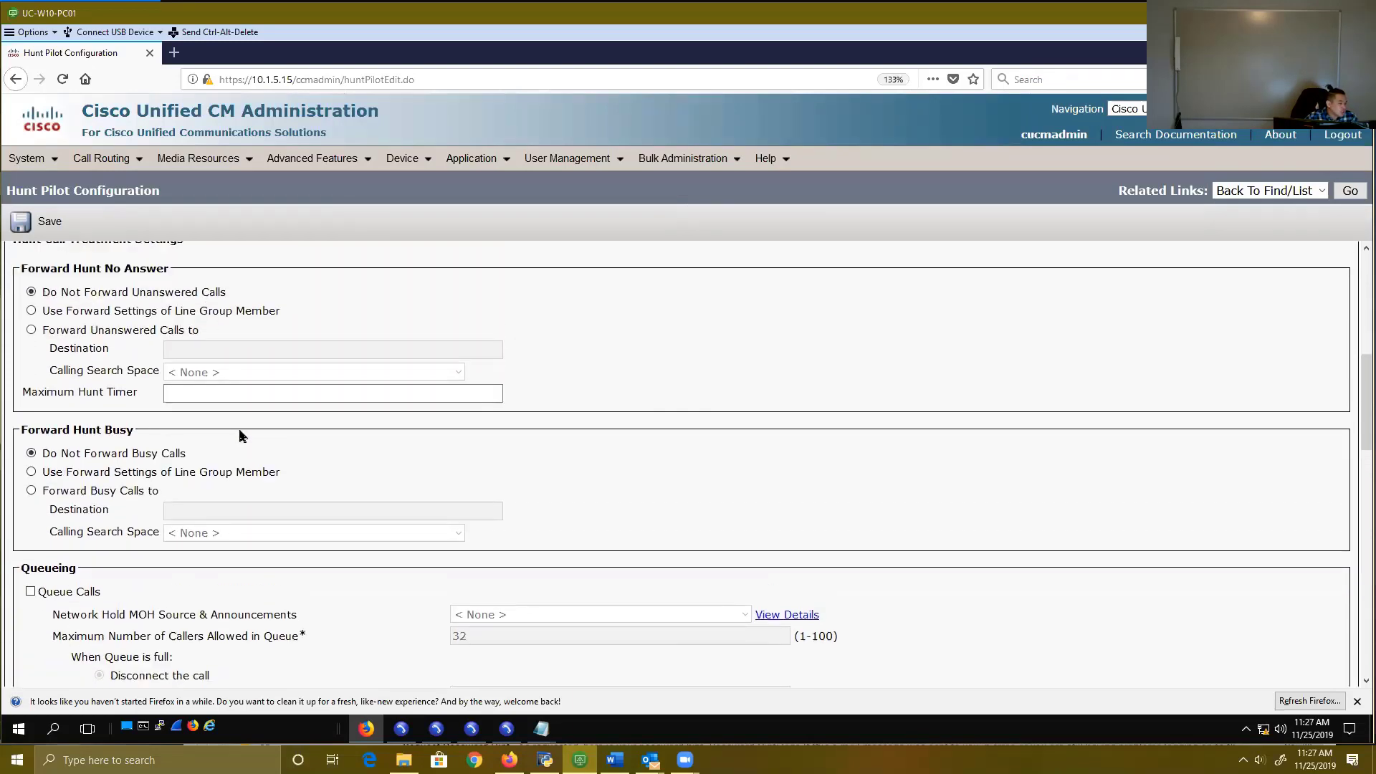
pyautogui.scroll(-2, 240, 434)
pyautogui.scroll(1, 240, 433)
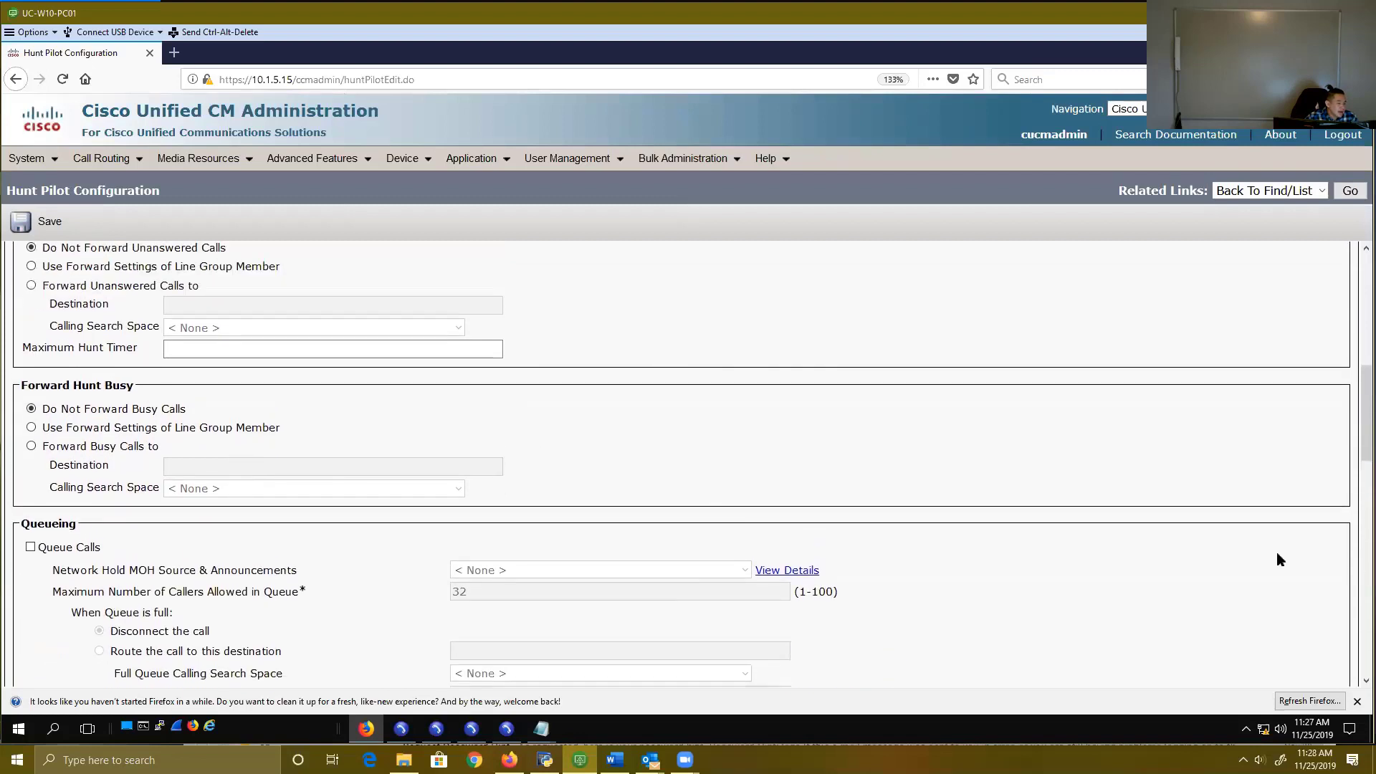
pyautogui.moveTo(1365, 419)
pyautogui.mouseDown()
pyautogui.moveTo(1364, 367)
pyautogui.moveTo(1364, 414)
pyautogui.mouseUp()
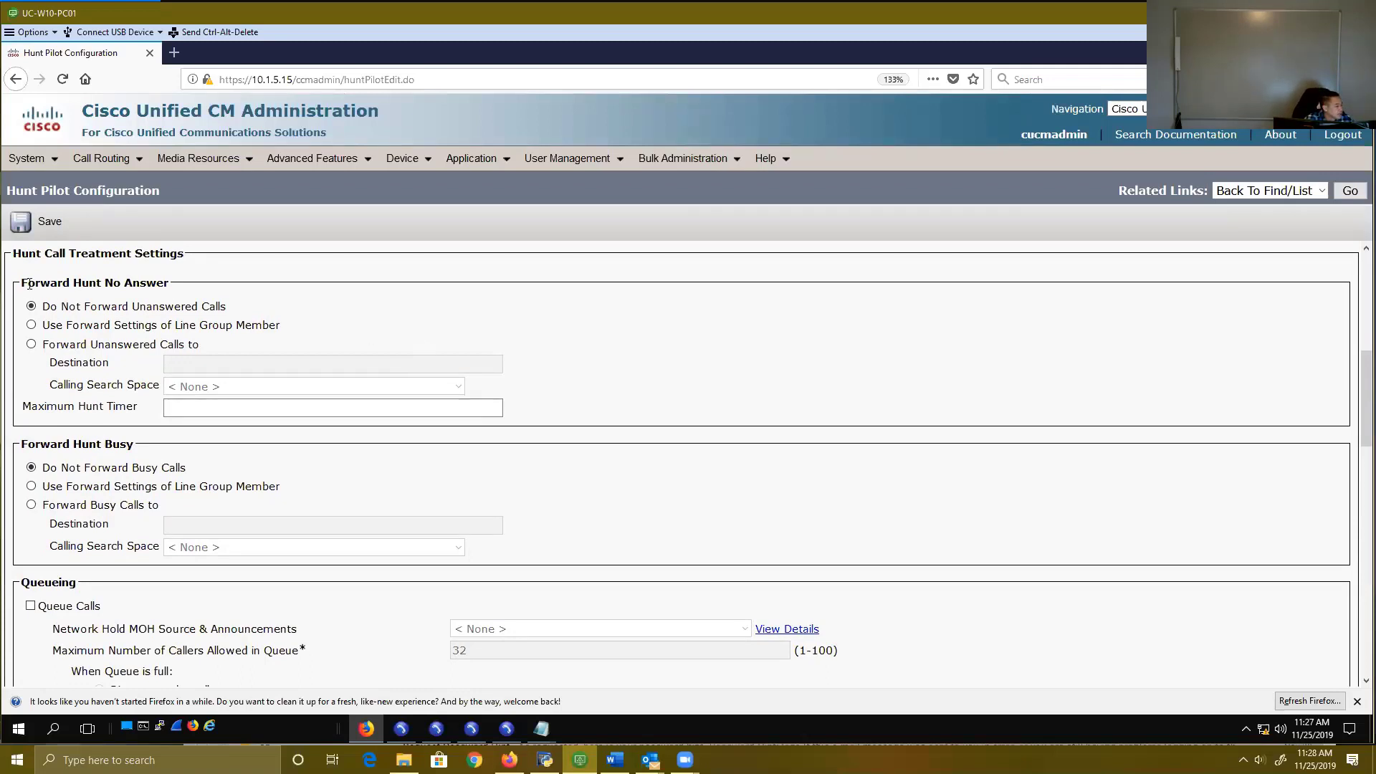
pyautogui.moveTo(20, 284); pyautogui.dragTo(159, 547)
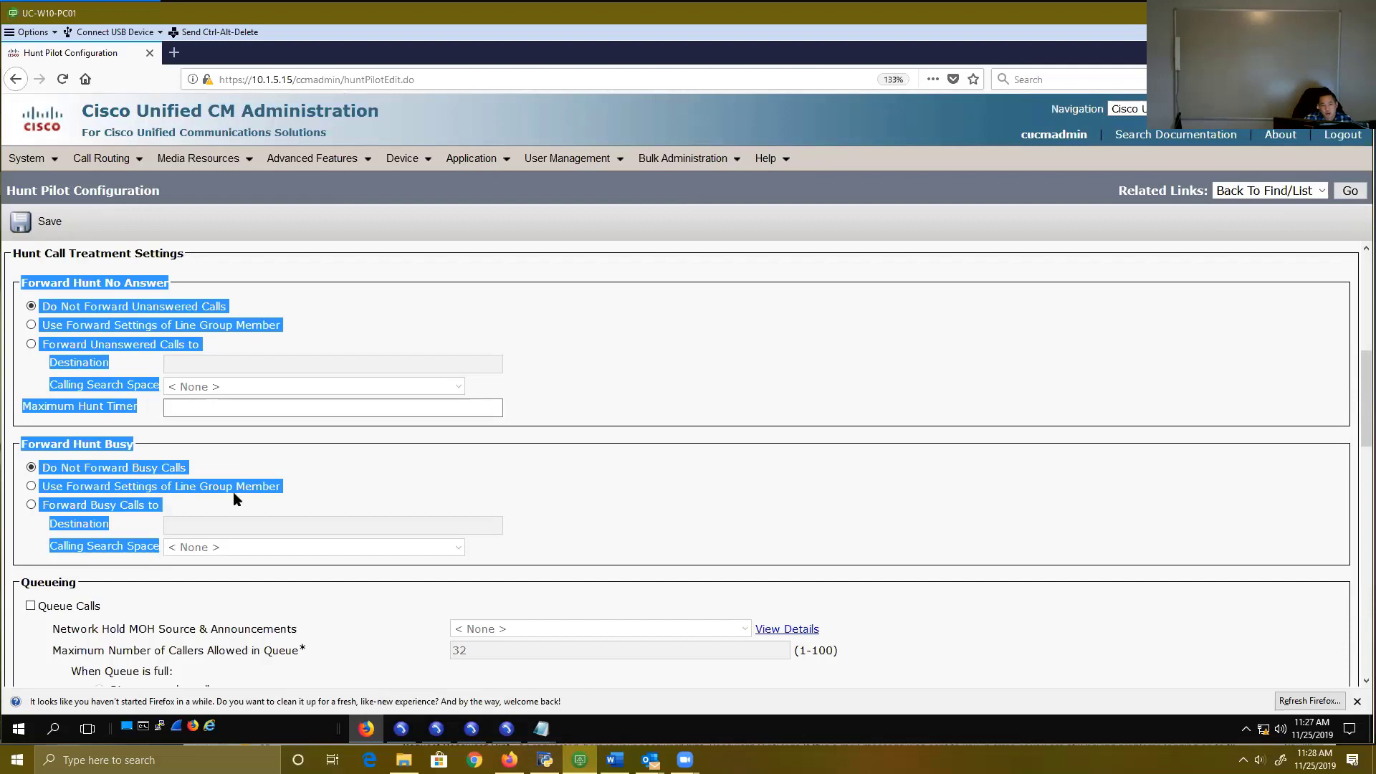
pyautogui.moveTo(74, 568); pyautogui.dragTo(100, 607)
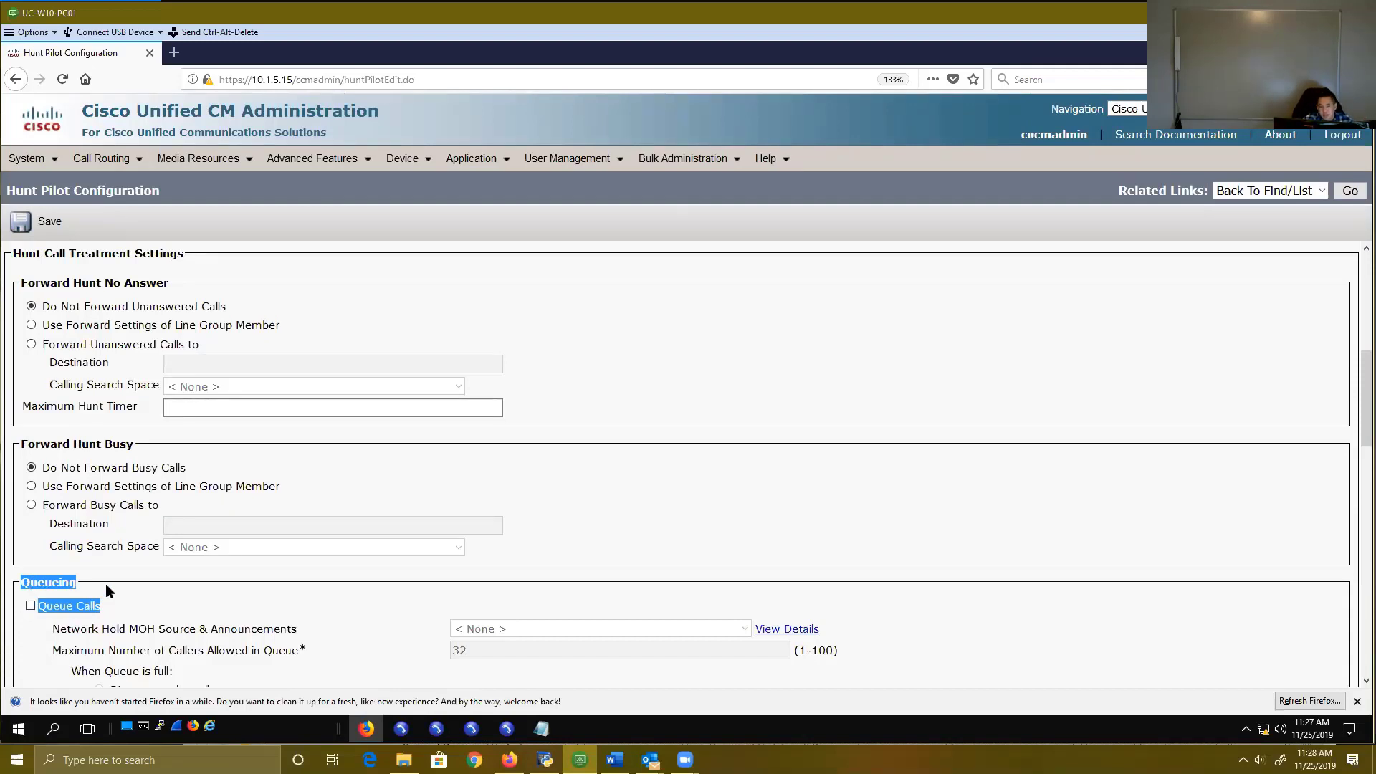
pyautogui.click(131, 570)
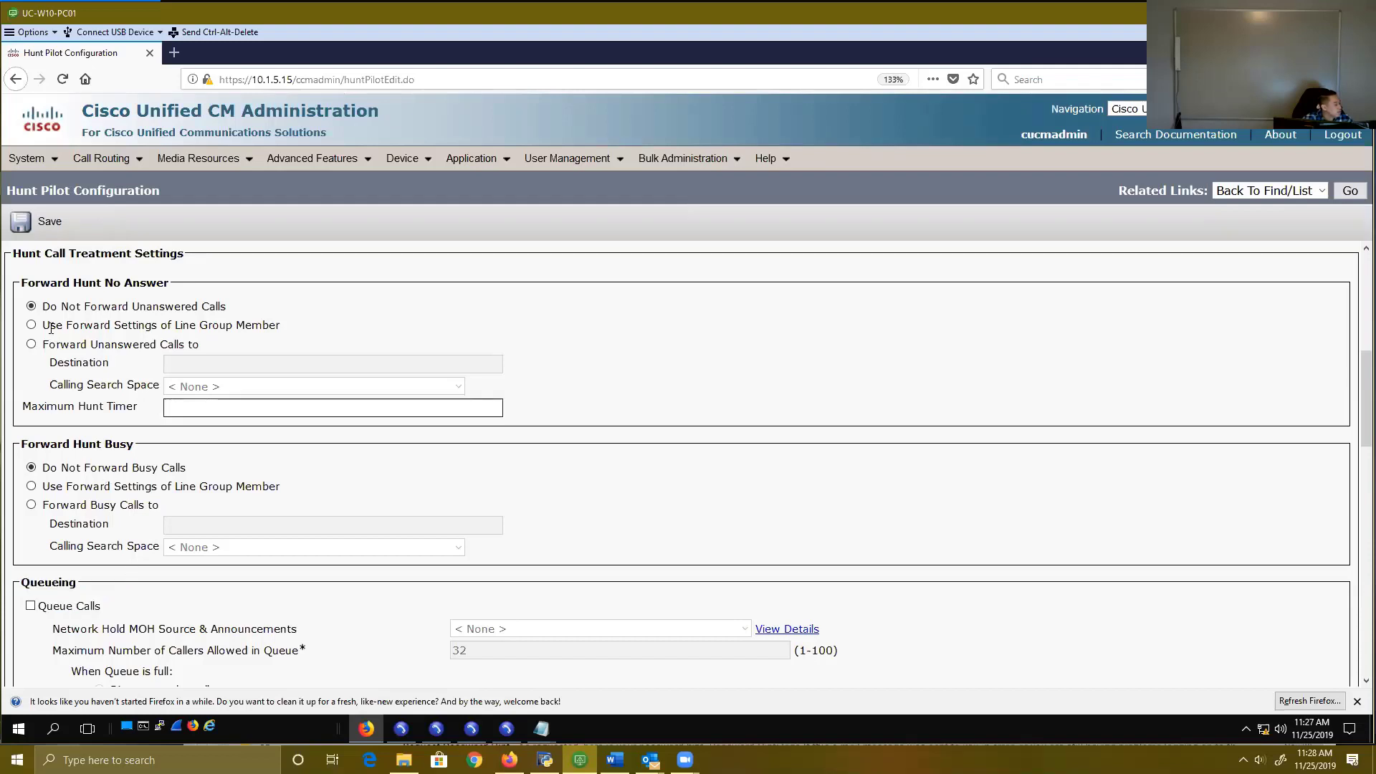
# Step: Compare the Forward Hunt No Answer and Forward Hunt Busy options with Queueing by highlighting each block of settings
pyautogui.moveTo(18, 282); pyautogui.dragTo(102, 307)
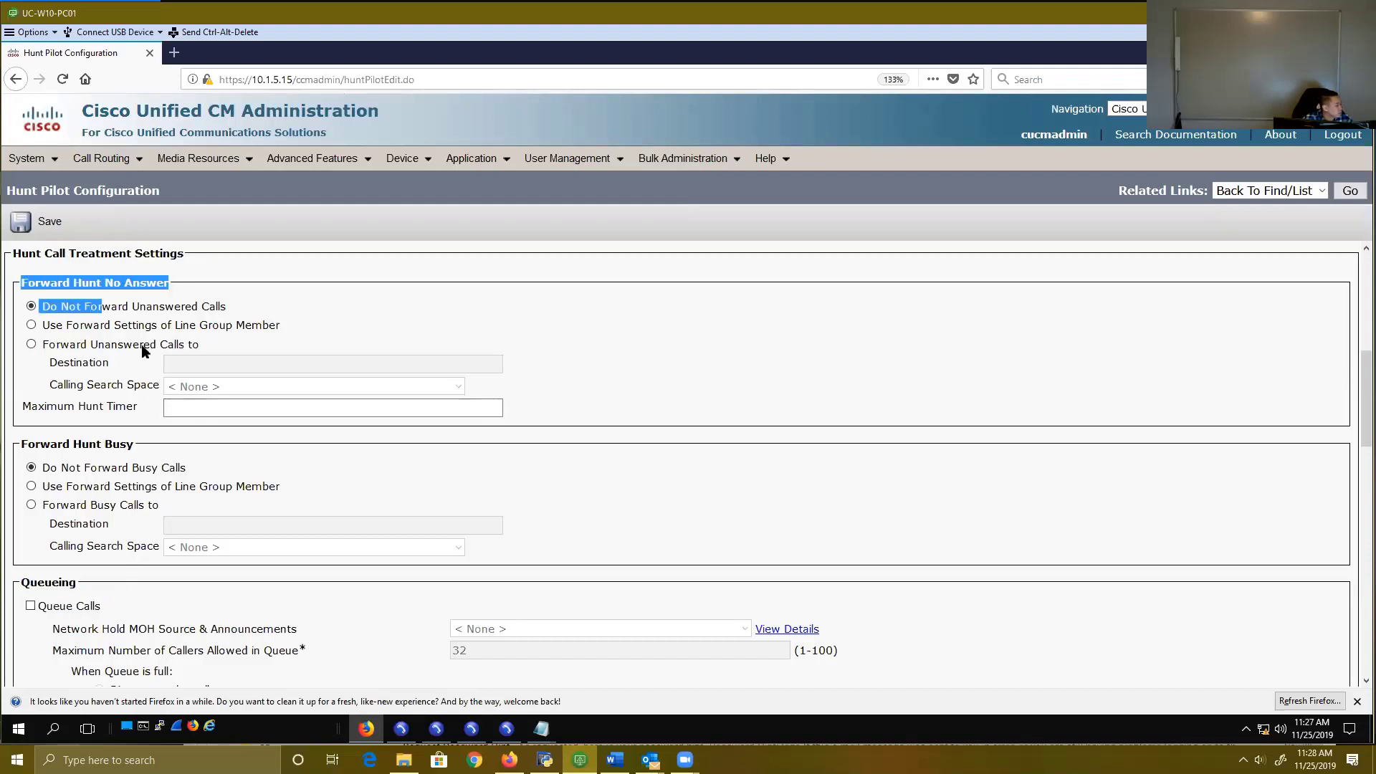
pyautogui.moveTo(142, 351); pyautogui.dragTo(141, 531)
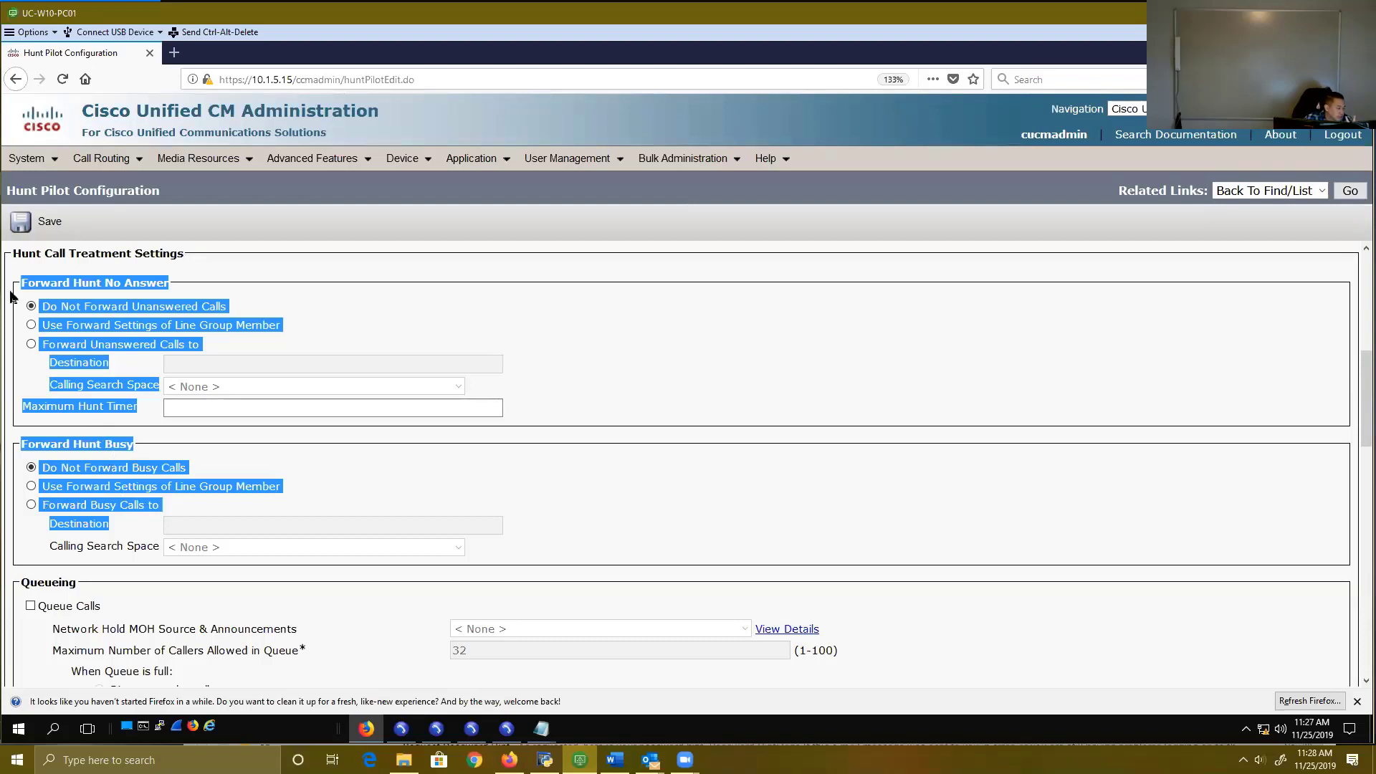
pyautogui.moveTo(19, 282); pyautogui.dragTo(149, 586)
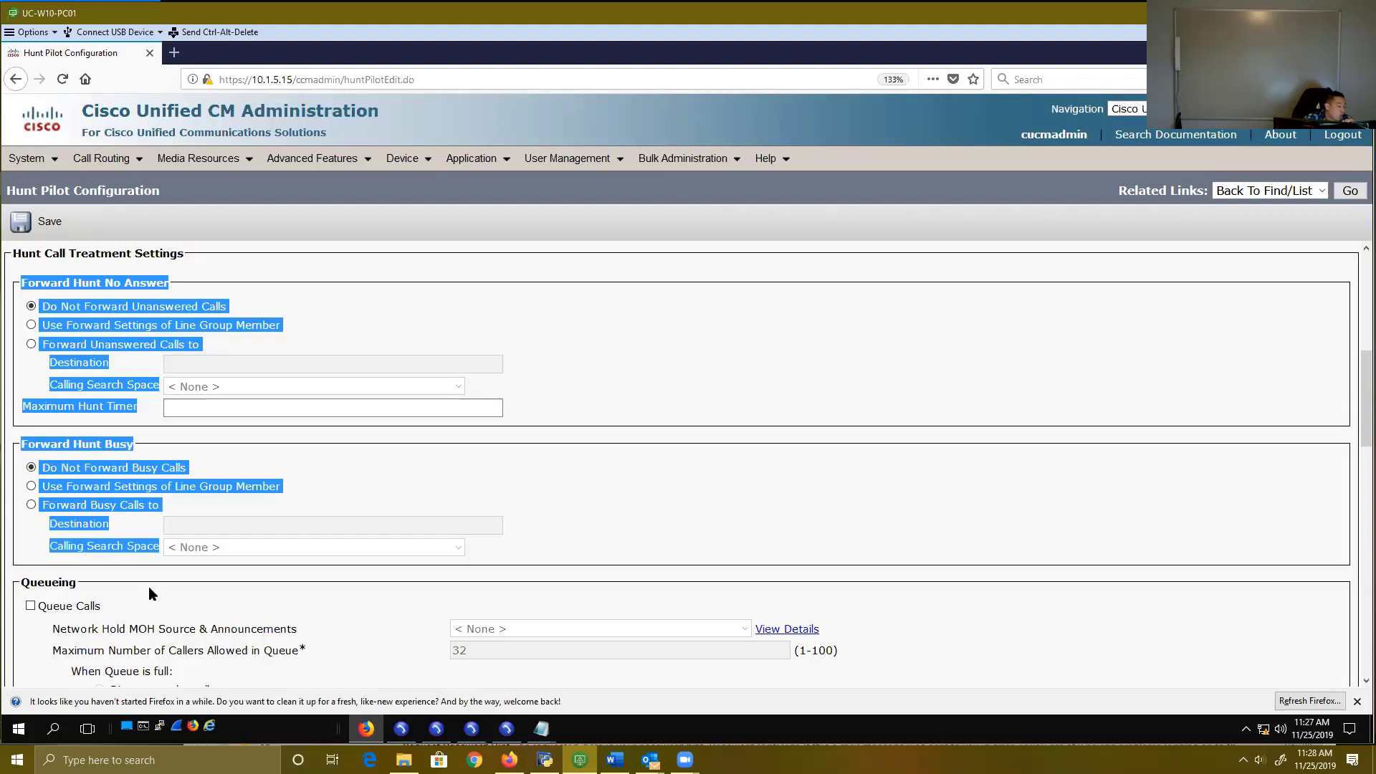
pyautogui.moveTo(15, 574); pyautogui.dragTo(294, 599)
pyautogui.scroll(10, 470, 617)
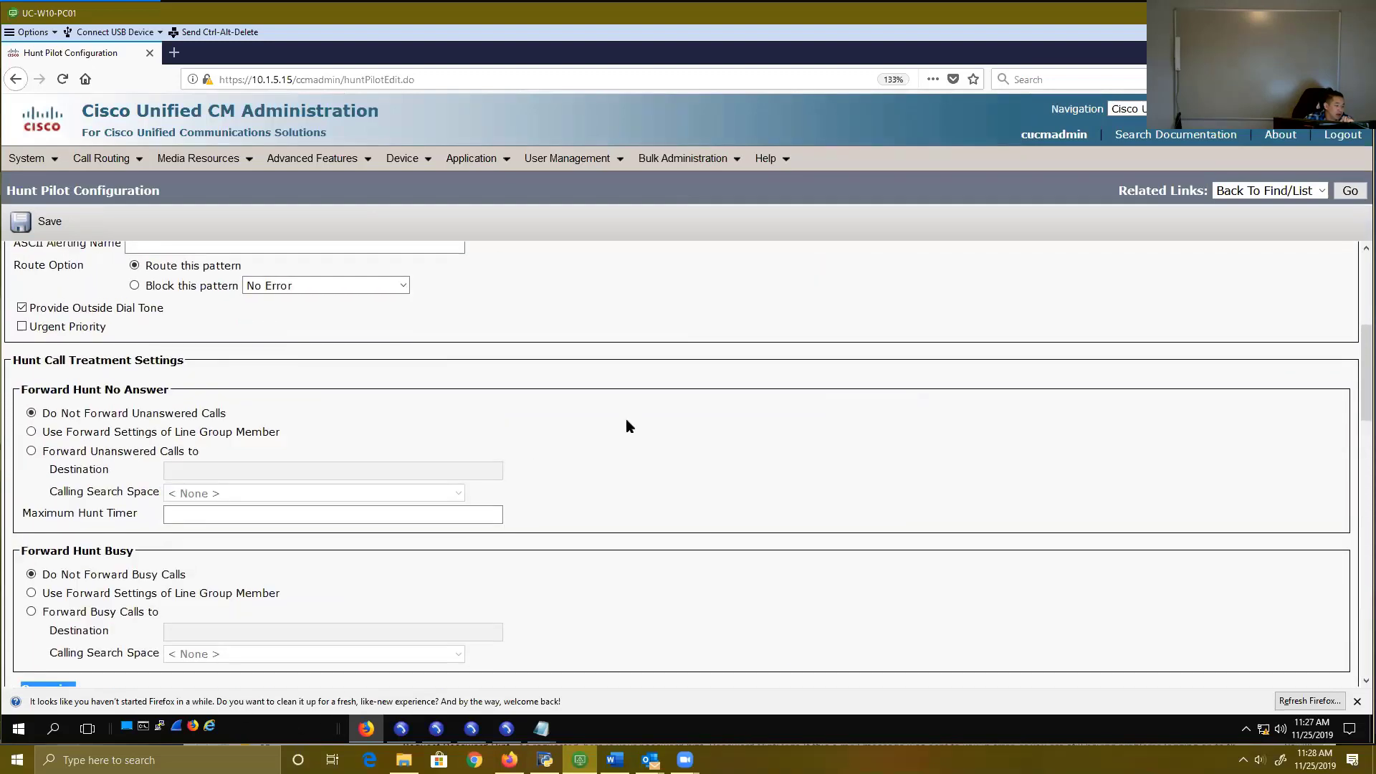
pyautogui.click(626, 422)
# Step: Enable Queue Calls to demonstrate its effect on the forwarding options, and disable it again
pyautogui.scroll(-2, 600, 459)
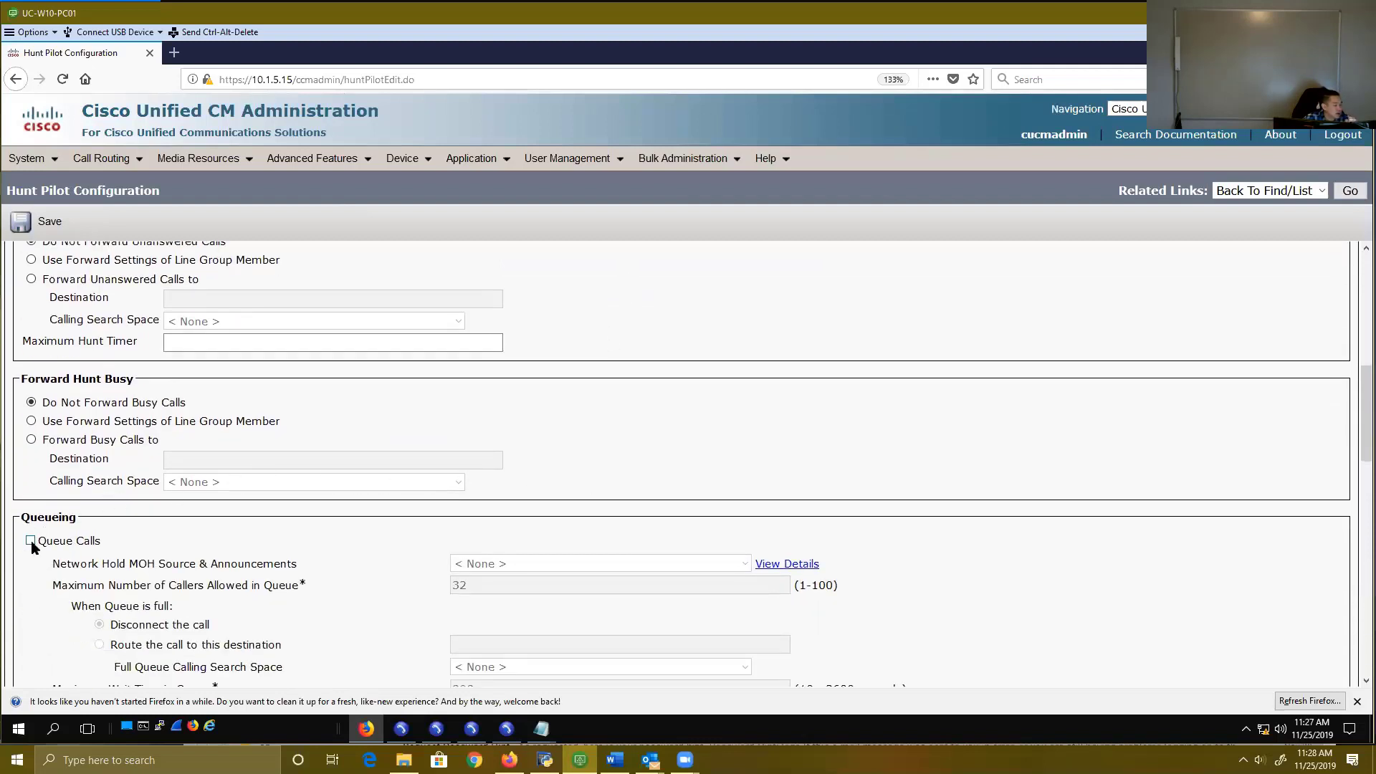
pyautogui.scroll(1, 31, 547)
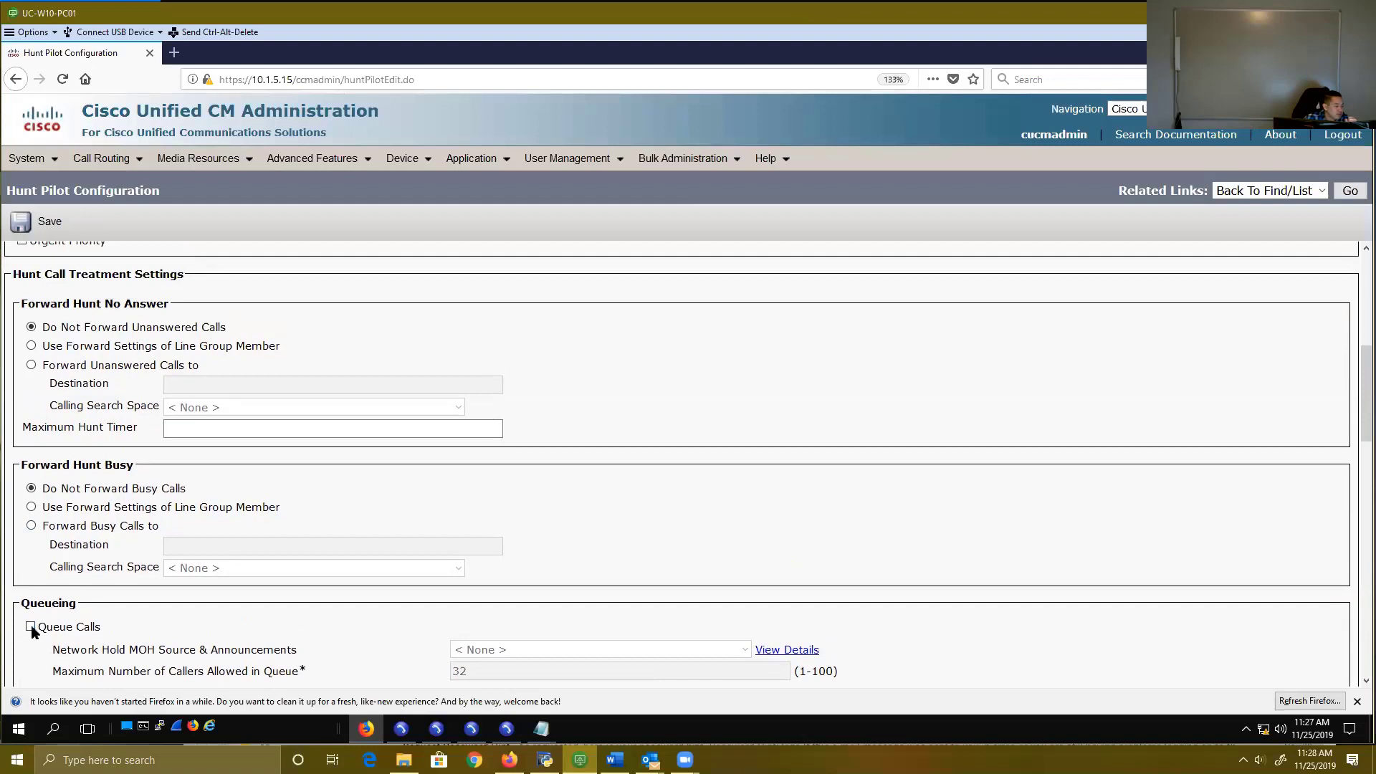
pyautogui.click(31, 627)
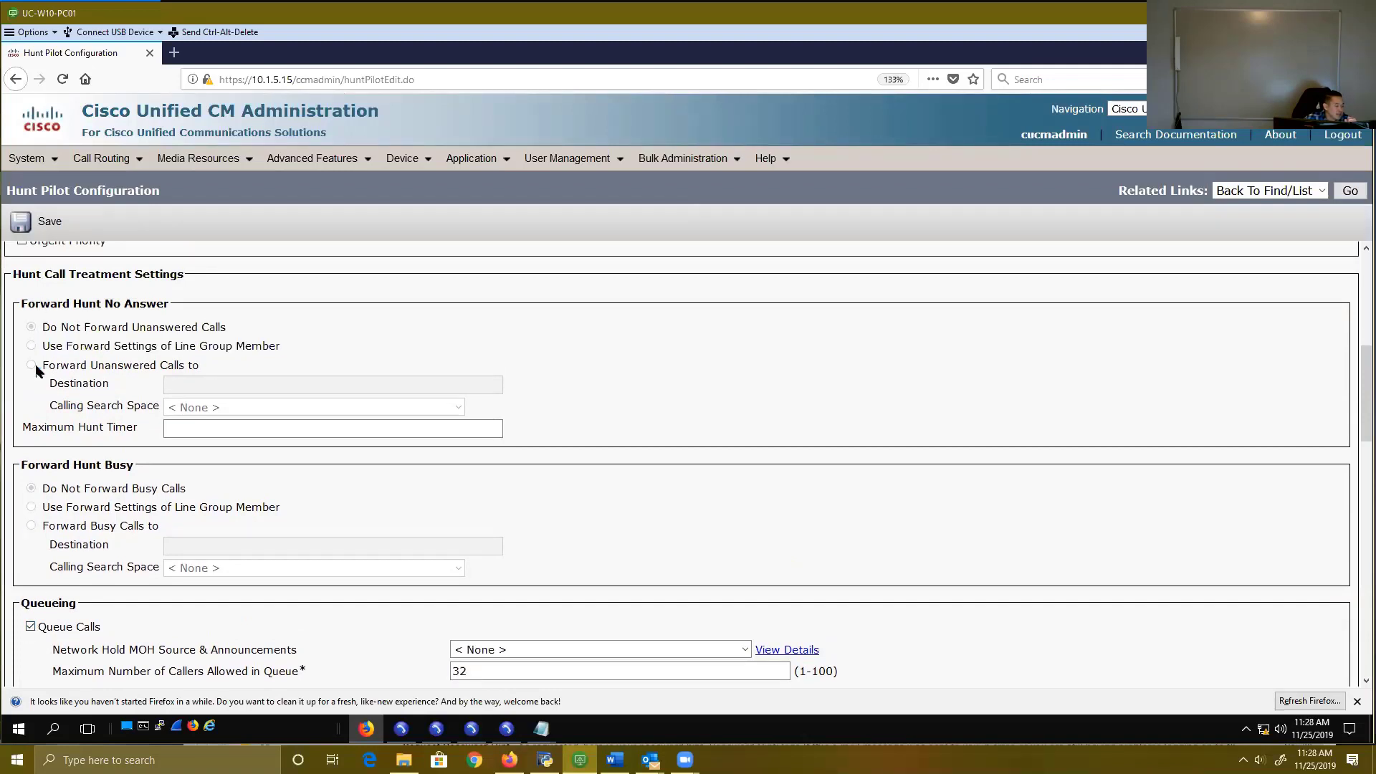
pyautogui.click(31, 627)
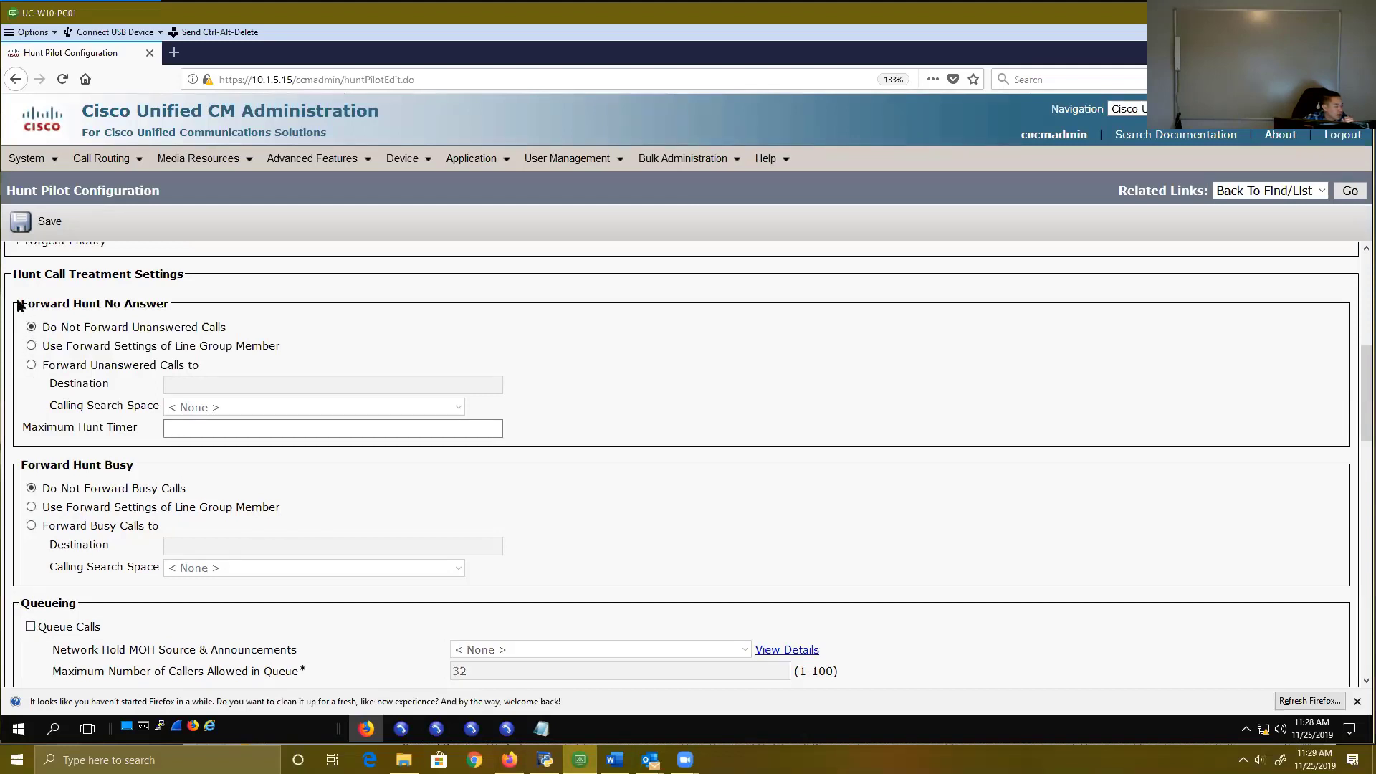
# Step: Point out the forwarding settings, the No Answer condition and the hunt pilot number by highlighting them
pyautogui.moveTo(27, 304); pyautogui.dragTo(157, 564)
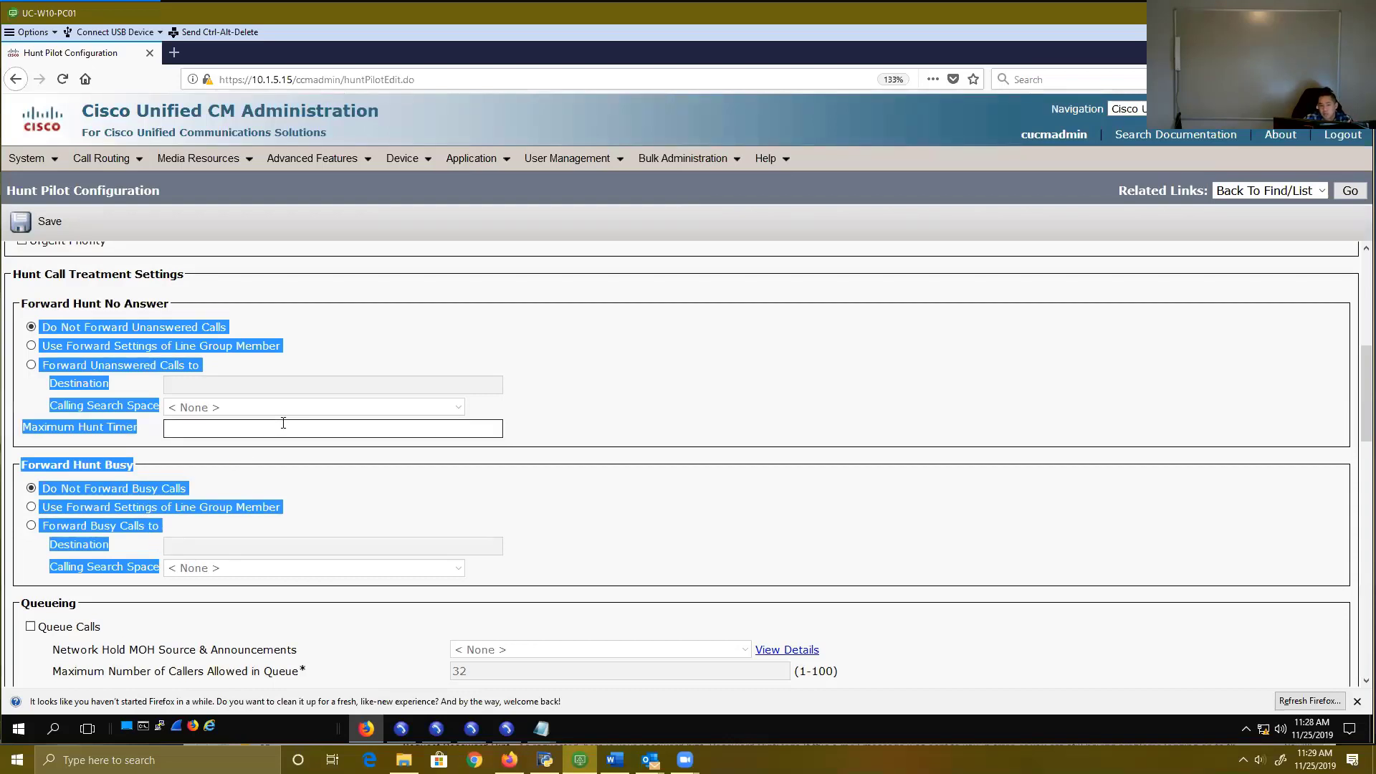
pyautogui.click(272, 456)
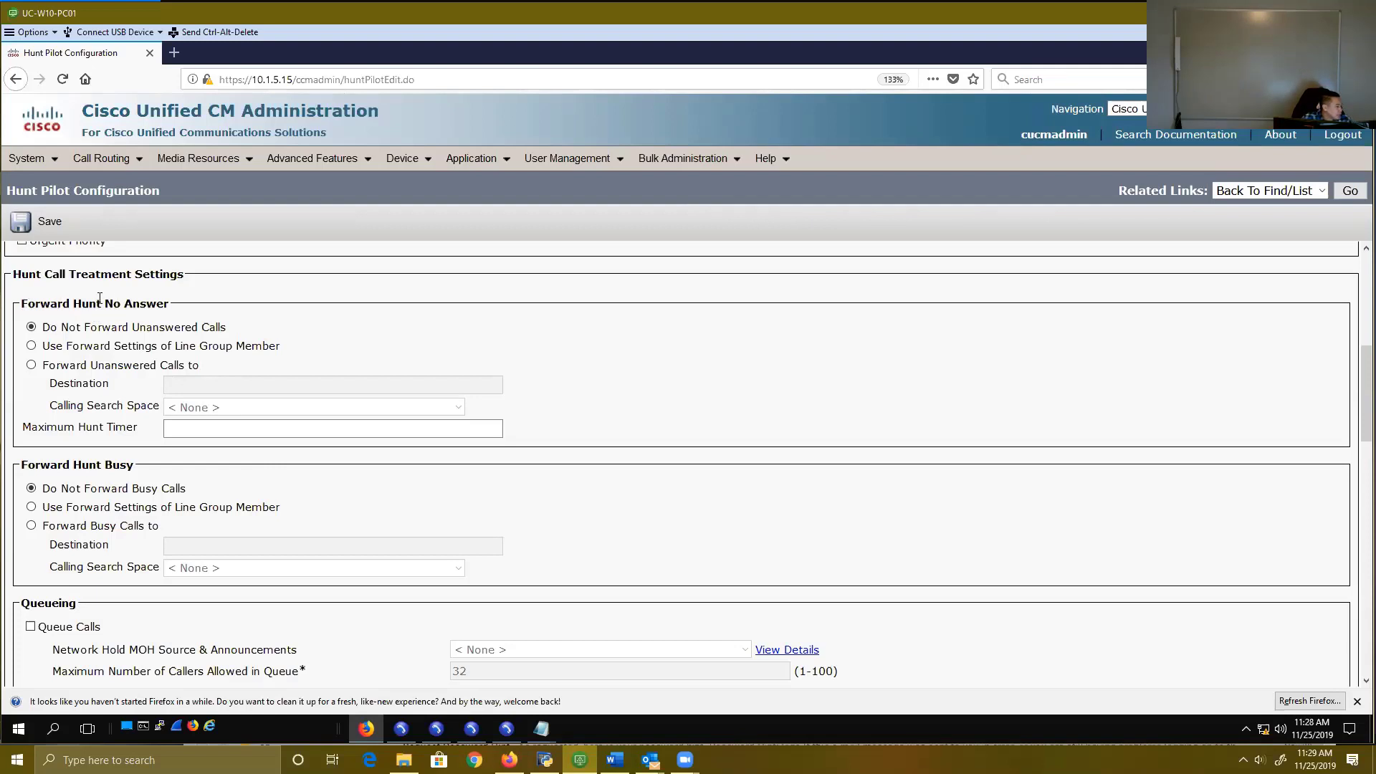
pyautogui.moveTo(123, 298); pyautogui.dragTo(423, 341)
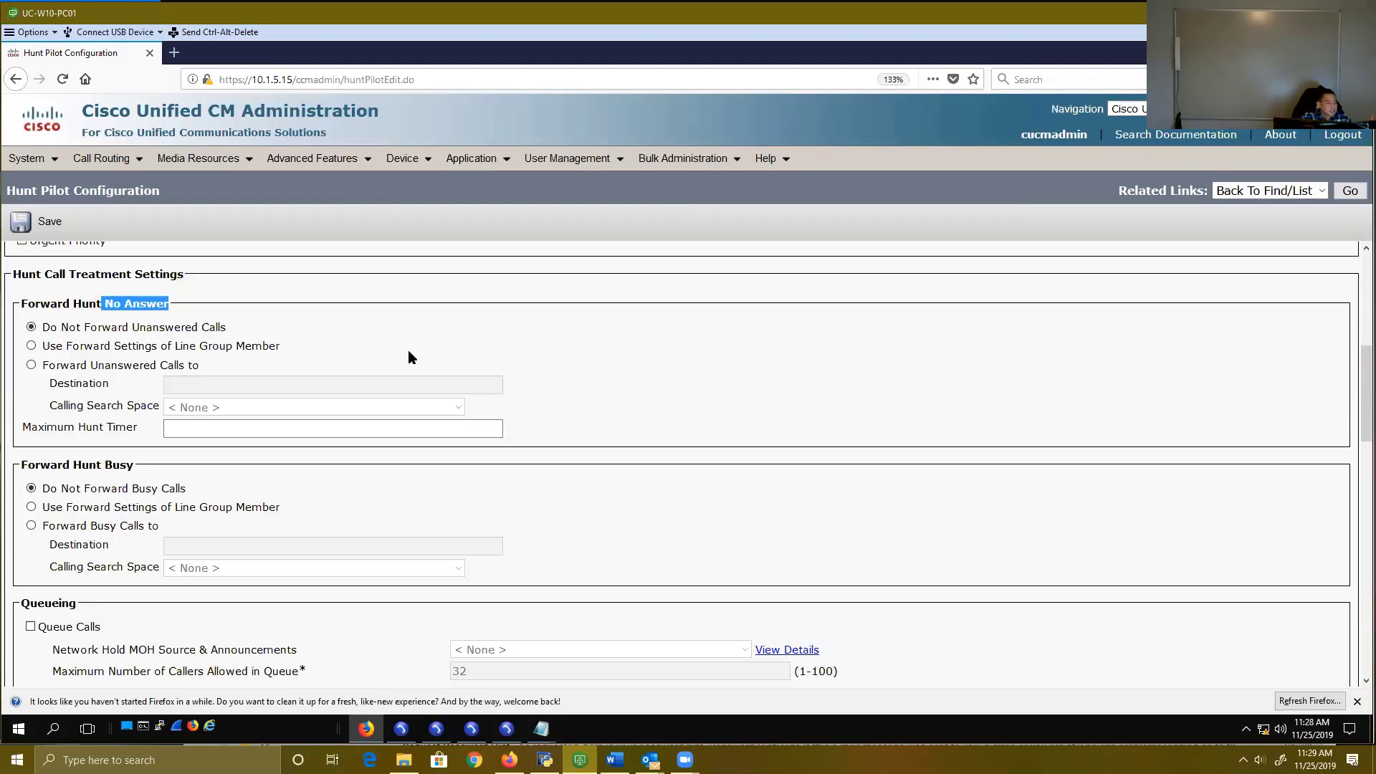
pyautogui.scroll(5, 407, 350)
pyautogui.moveTo(176, 347); pyautogui.dragTo(133, 352)
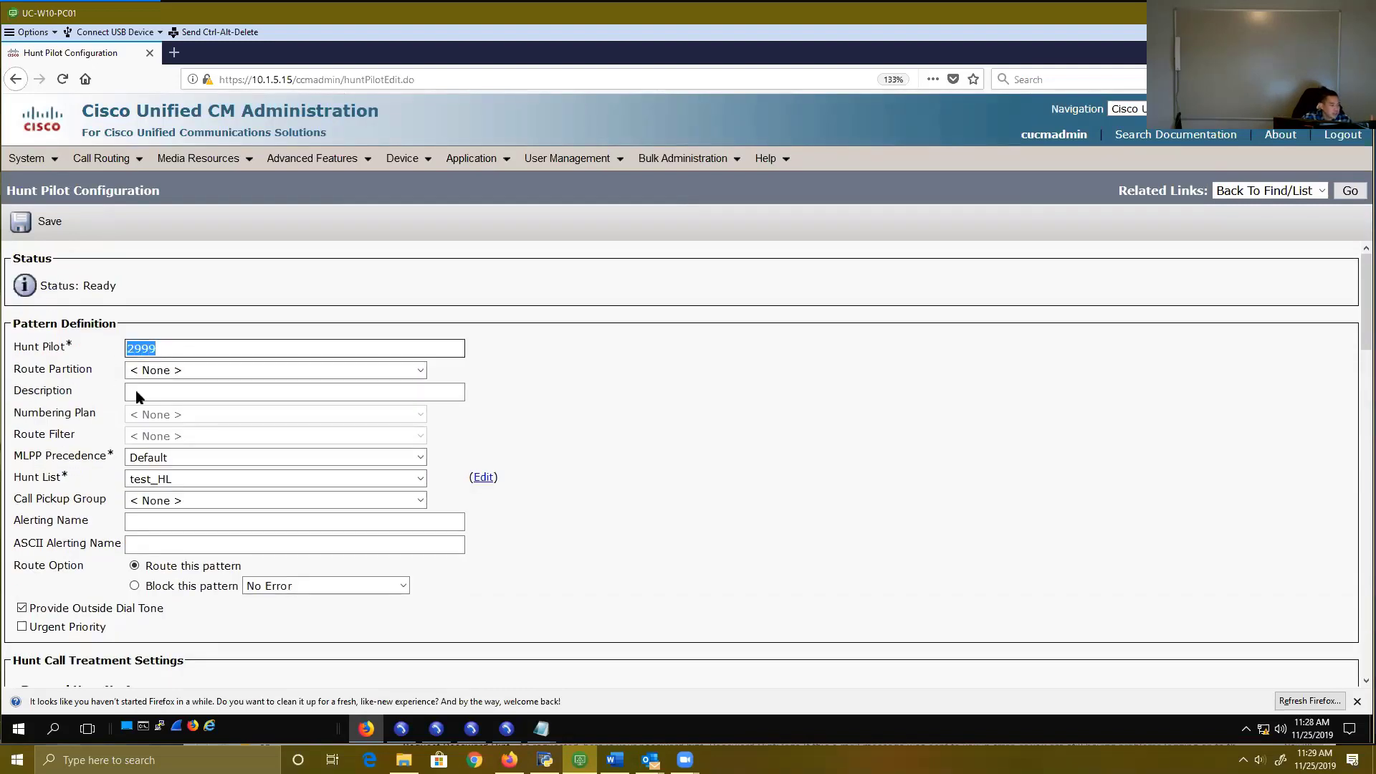
pyautogui.scroll(-3, 121, 423)
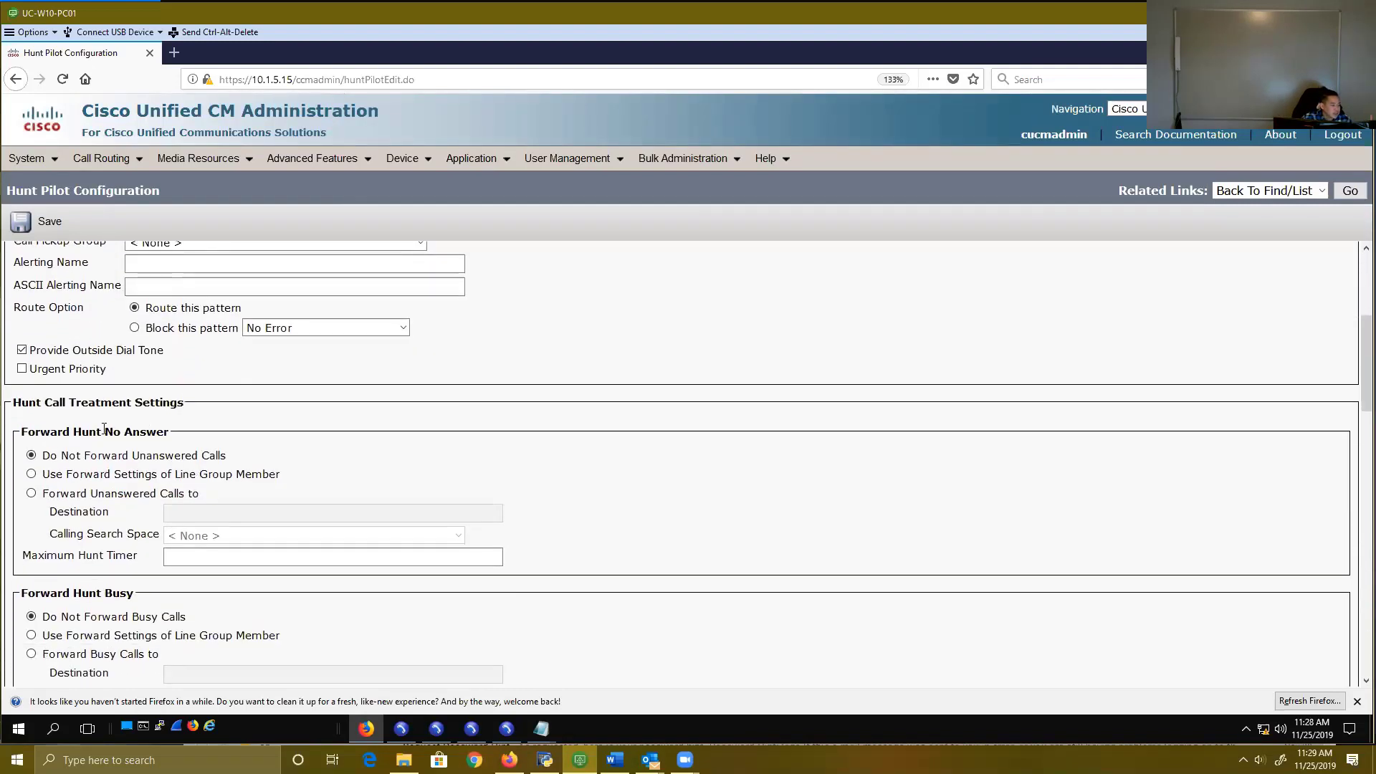
pyautogui.moveTo(102, 431); pyautogui.dragTo(177, 432)
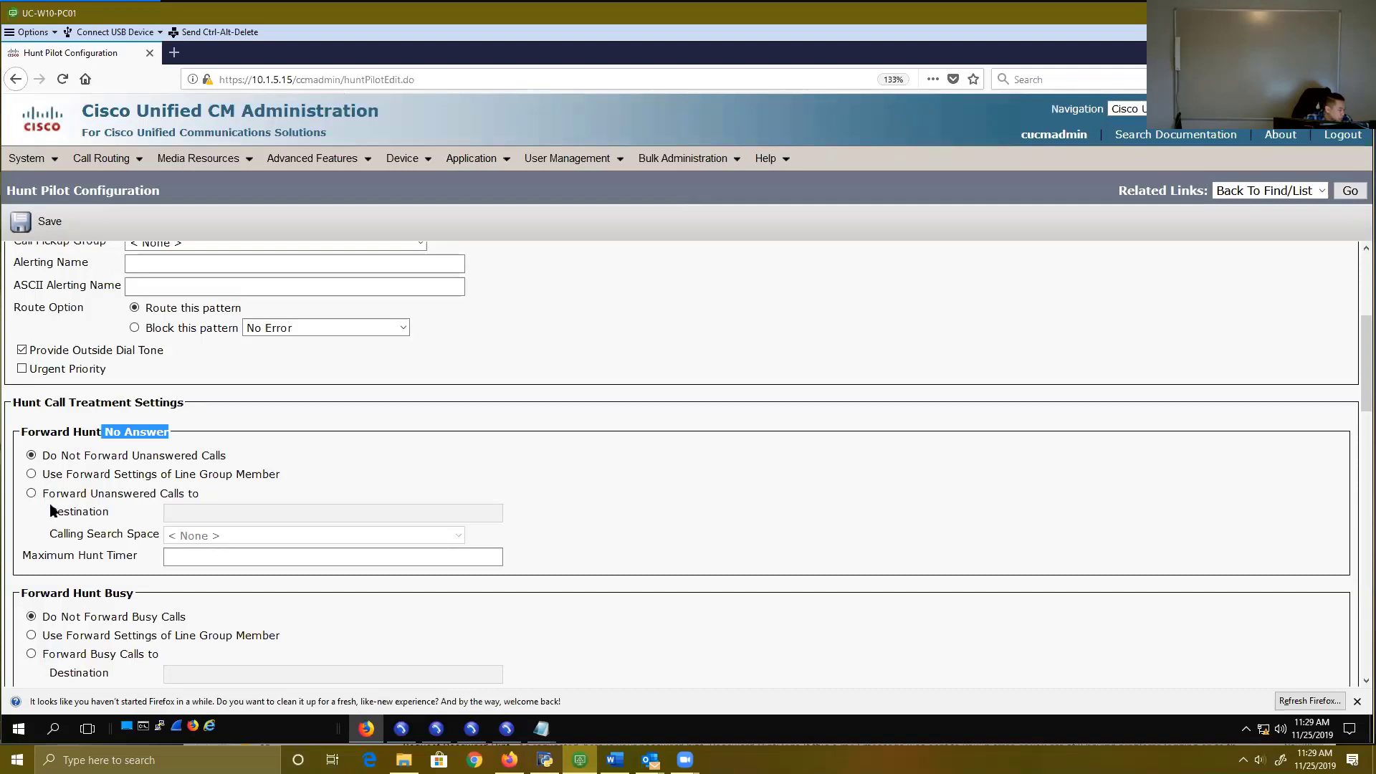
# Step: Set the Maximum Hunt Timer under Forward Hunt No Answer to 30
pyautogui.click(187, 557)
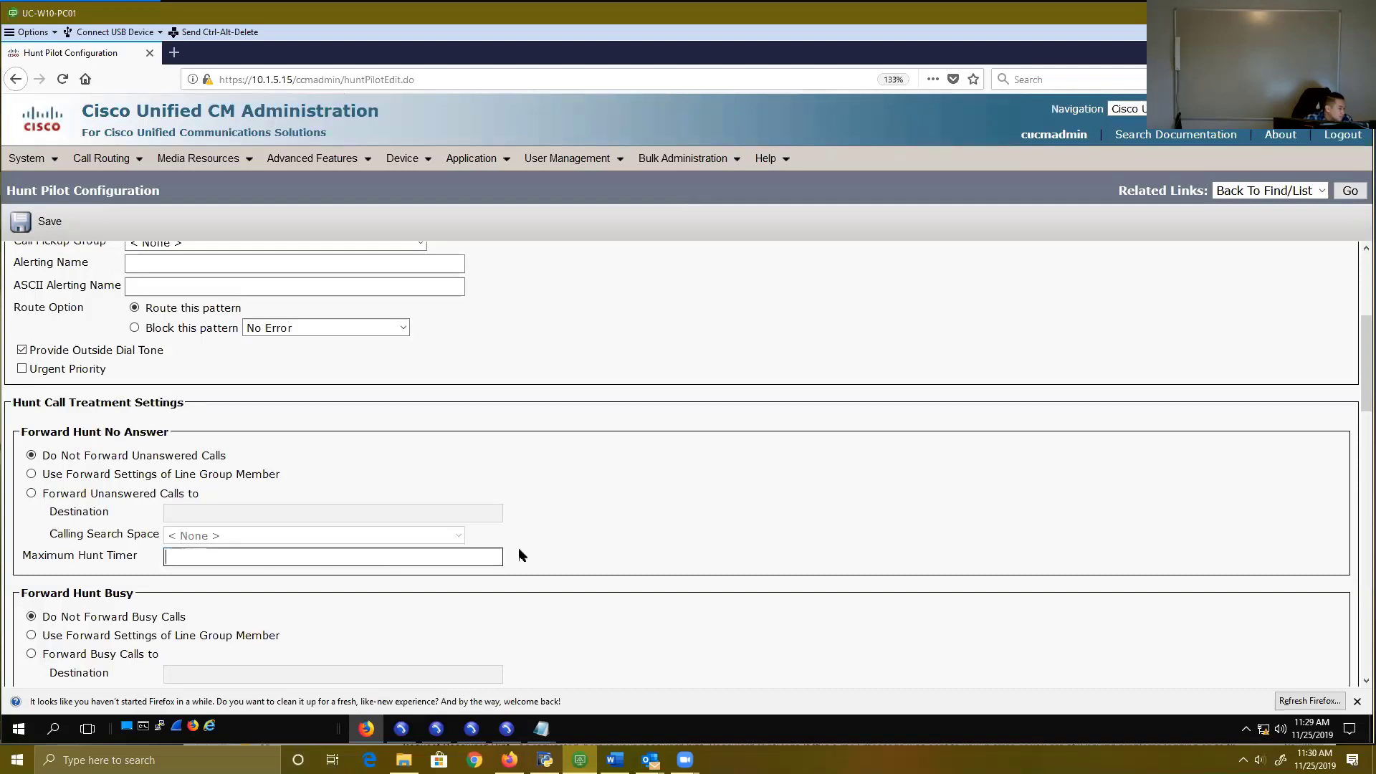
pyautogui.click(584, 519)
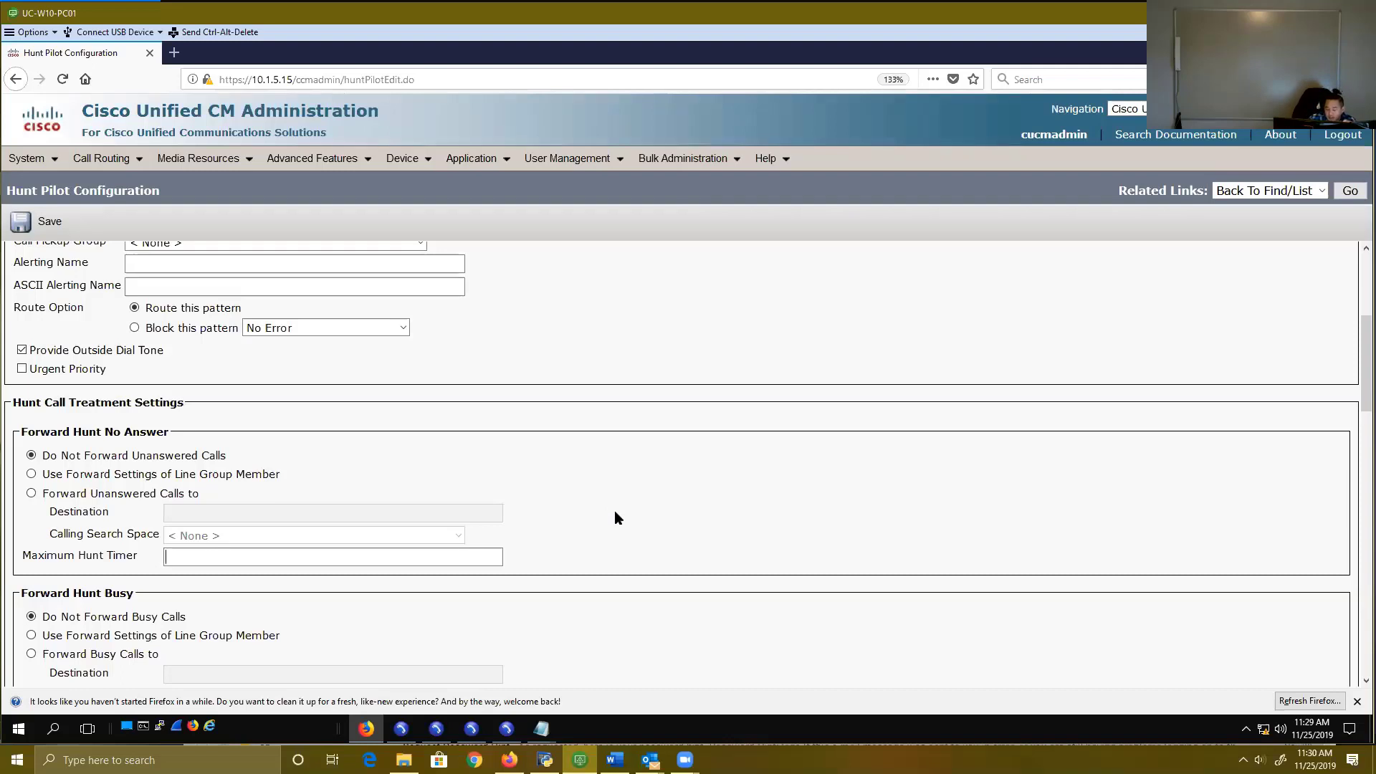
pyautogui.write('30')
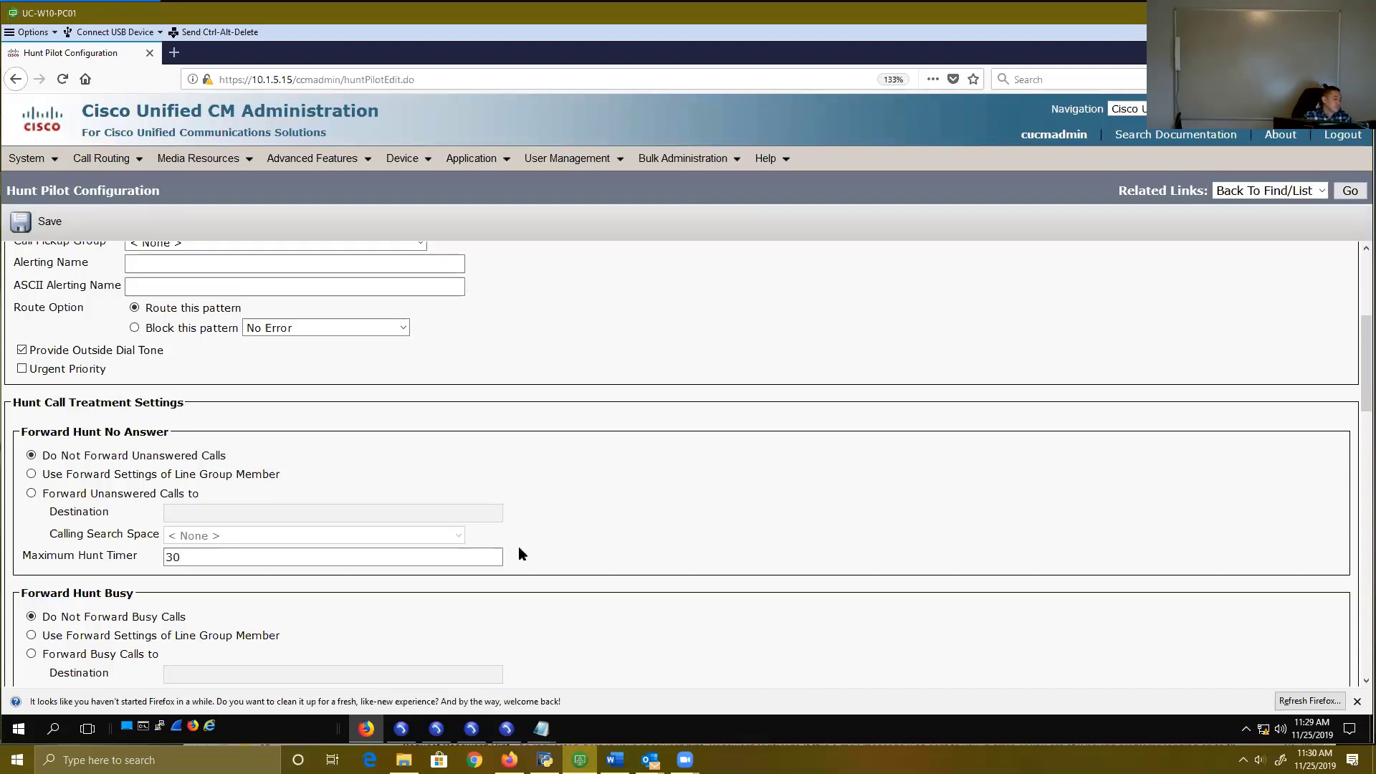
pyautogui.doubleClick(179, 556)
# Step: Minimize the browser and mark out the softphones for lines 2002, 2003 and 2004 on the desktop
pyautogui.click(1277, 52)
pyautogui.click(315, 326)
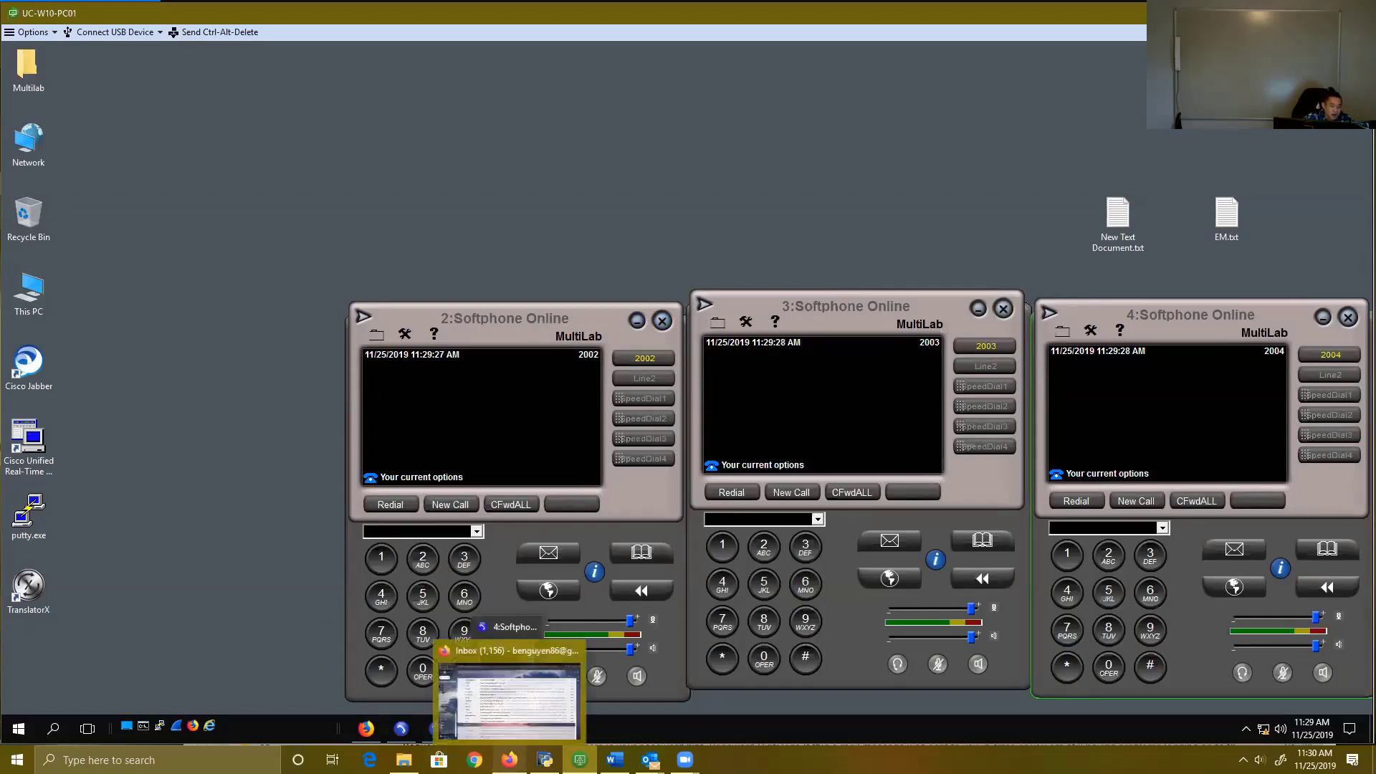
pyautogui.moveTo(305, 240); pyautogui.dragTo(1364, 748)
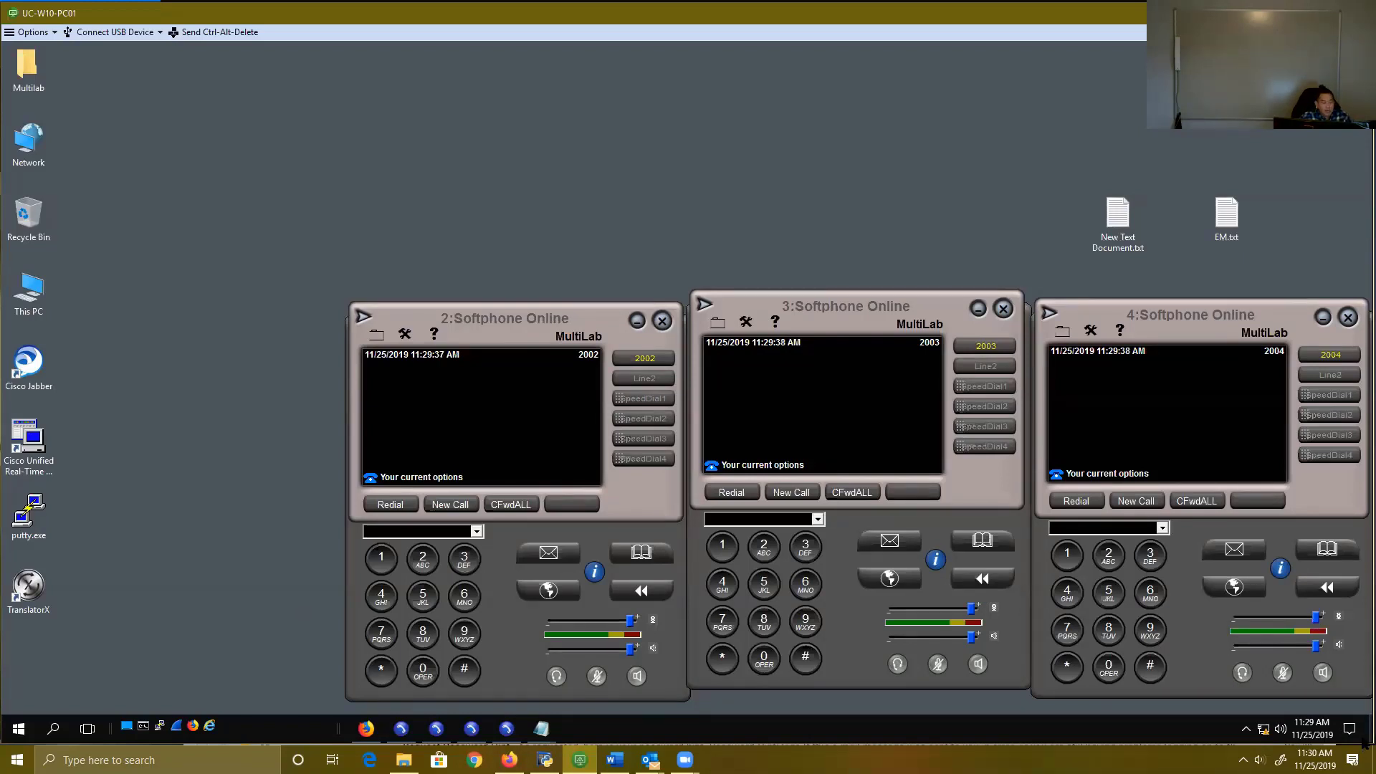
# Step: Return to the hunt pilot page and set Forward Hunt No Answer to Use Forward Settings of Line Group Member
pyautogui.click(366, 728)
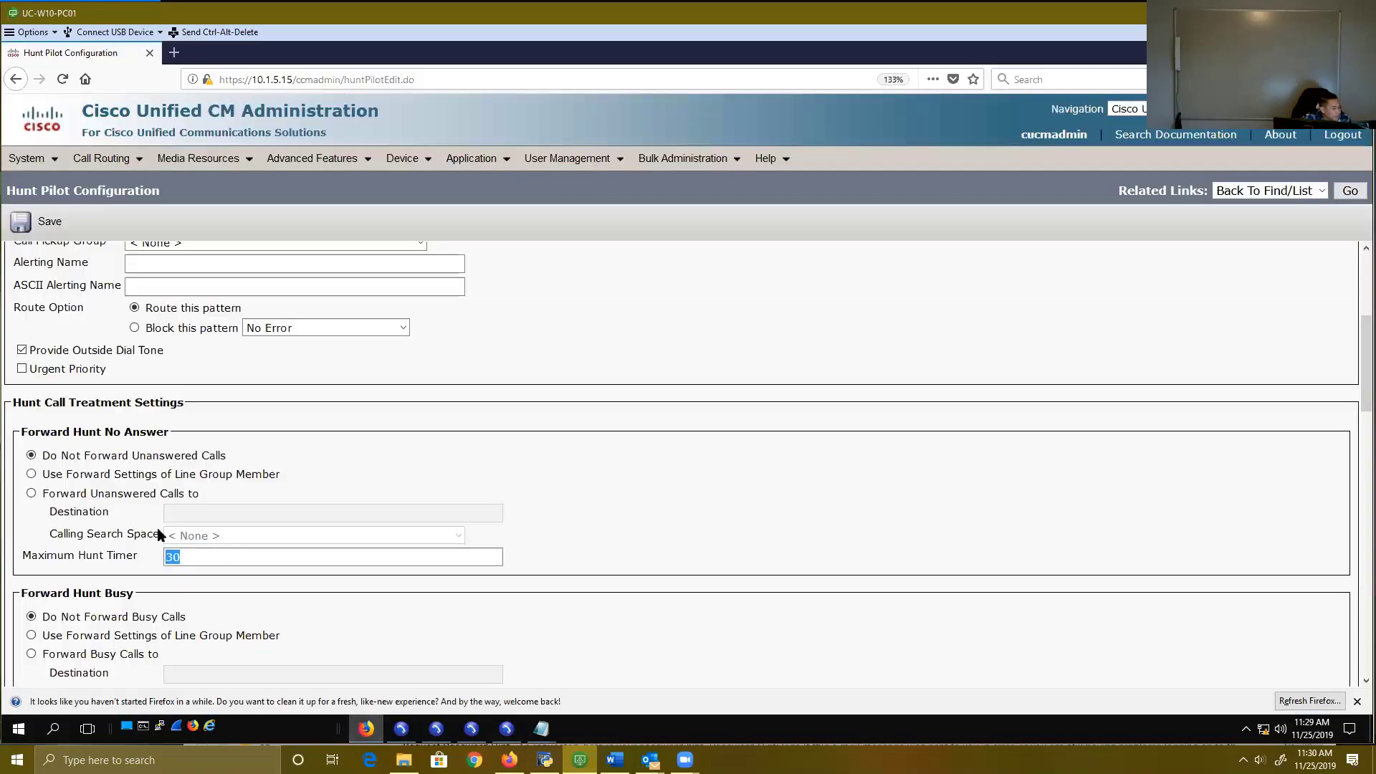
pyautogui.moveTo(105, 431); pyautogui.dragTo(165, 441)
pyautogui.click(167, 438)
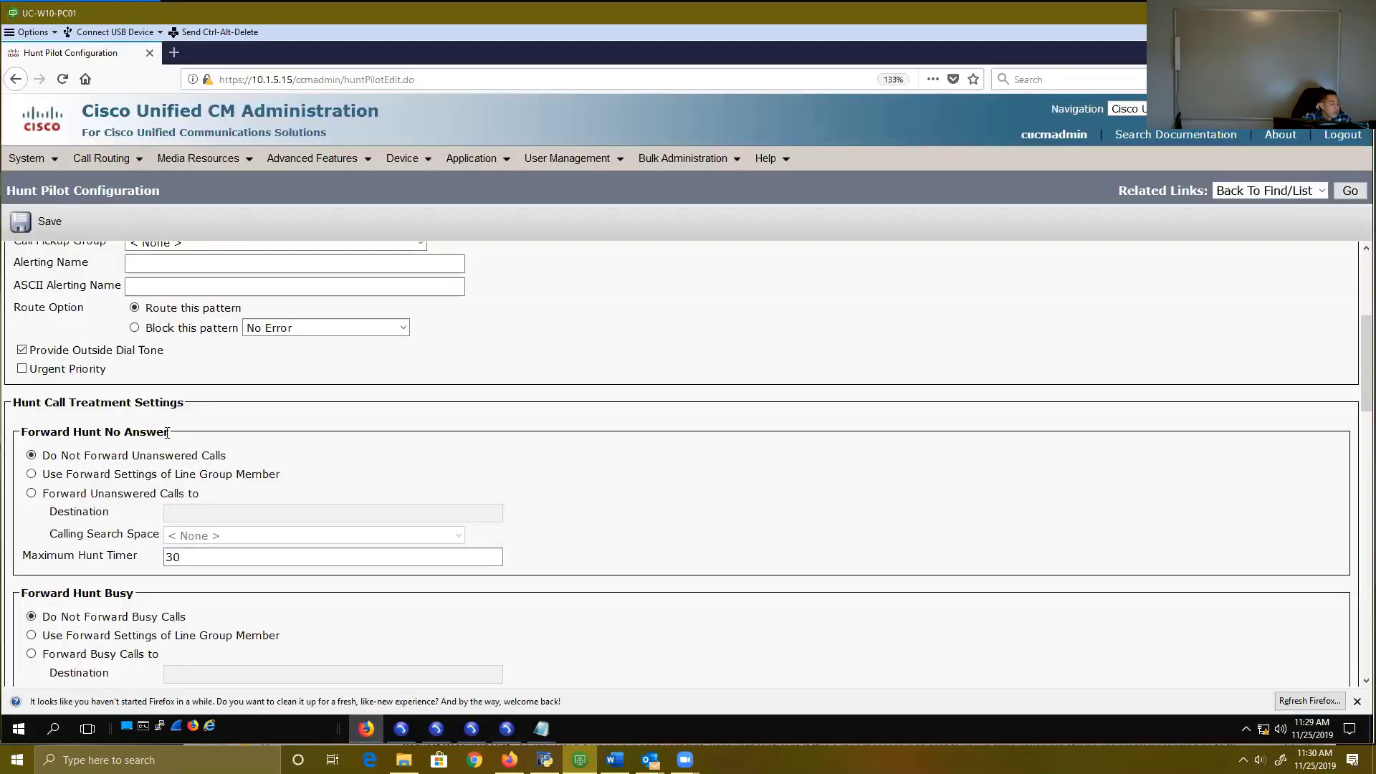
pyautogui.click(181, 557)
pyautogui.moveTo(180, 557); pyautogui.dragTo(162, 558)
pyautogui.click(32, 474)
# Step: Show the desktop softphones and line up the 2004 softphone with the 2003 softphone
pyautogui.click(366, 728)
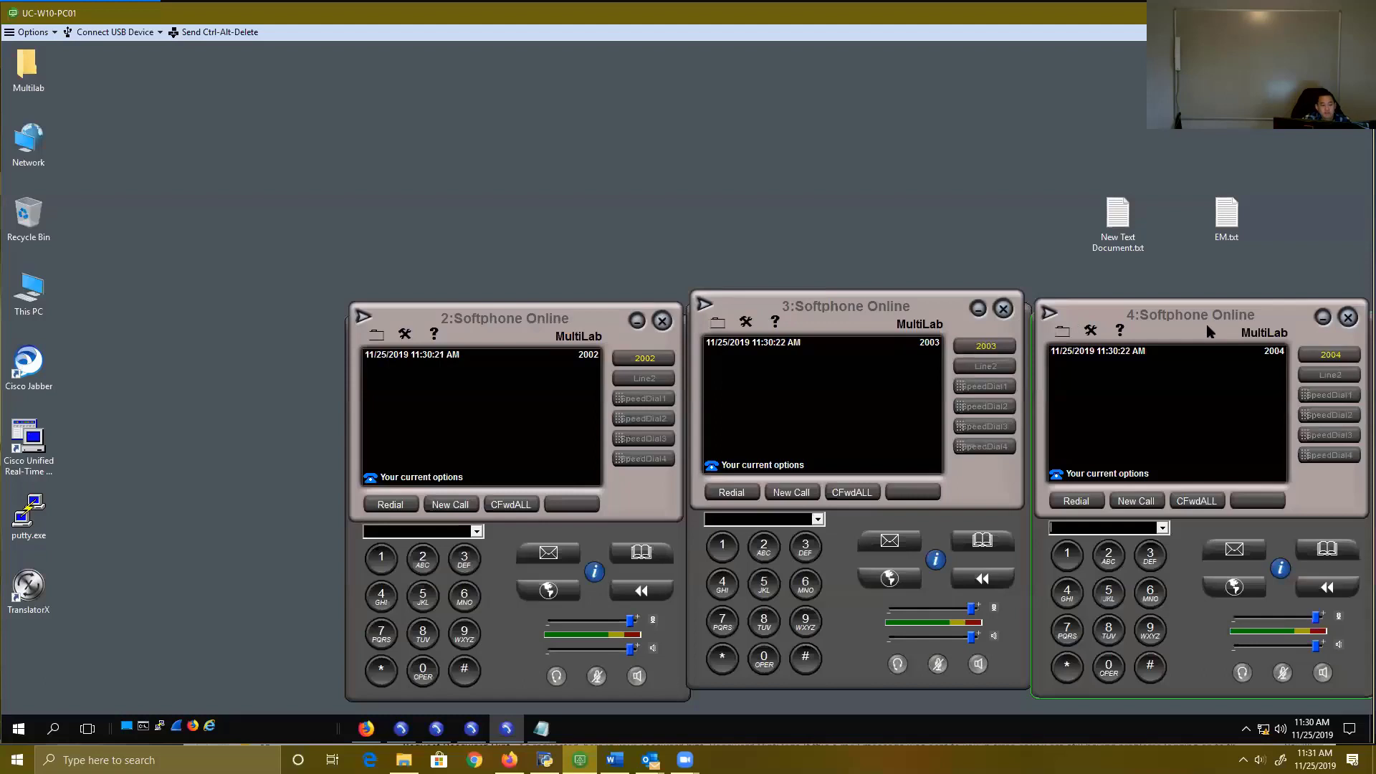
pyautogui.moveTo(1216, 315); pyautogui.dragTo(1218, 306)
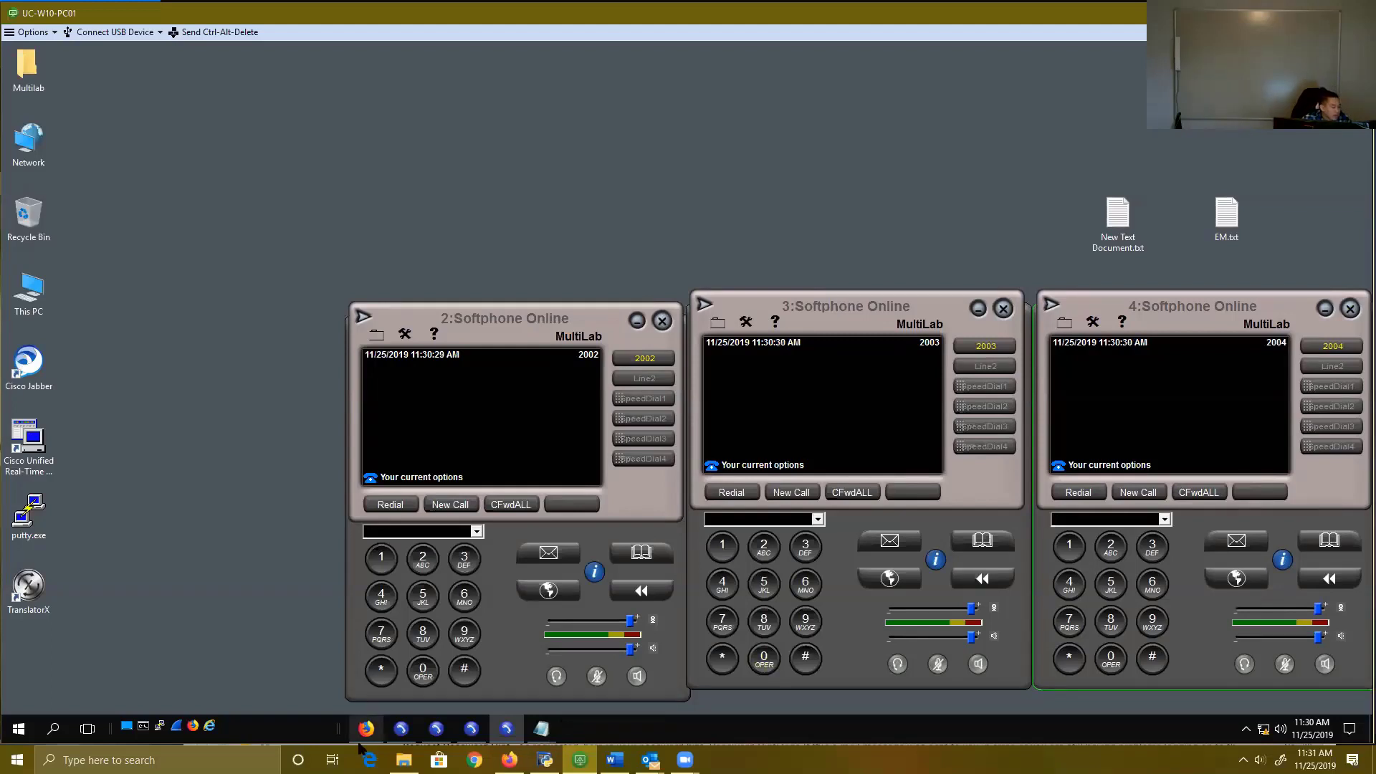
pyautogui.moveTo(364, 735)
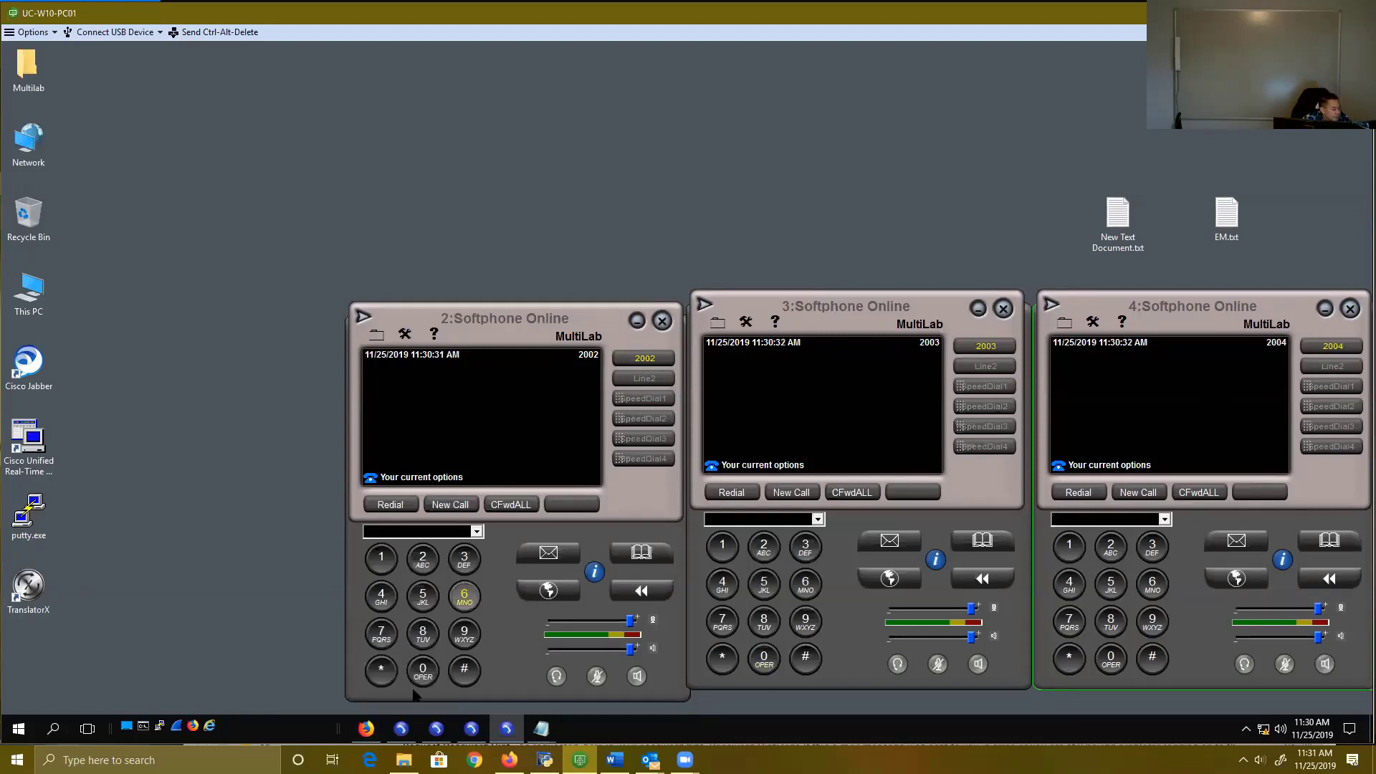
pyautogui.click(365, 728)
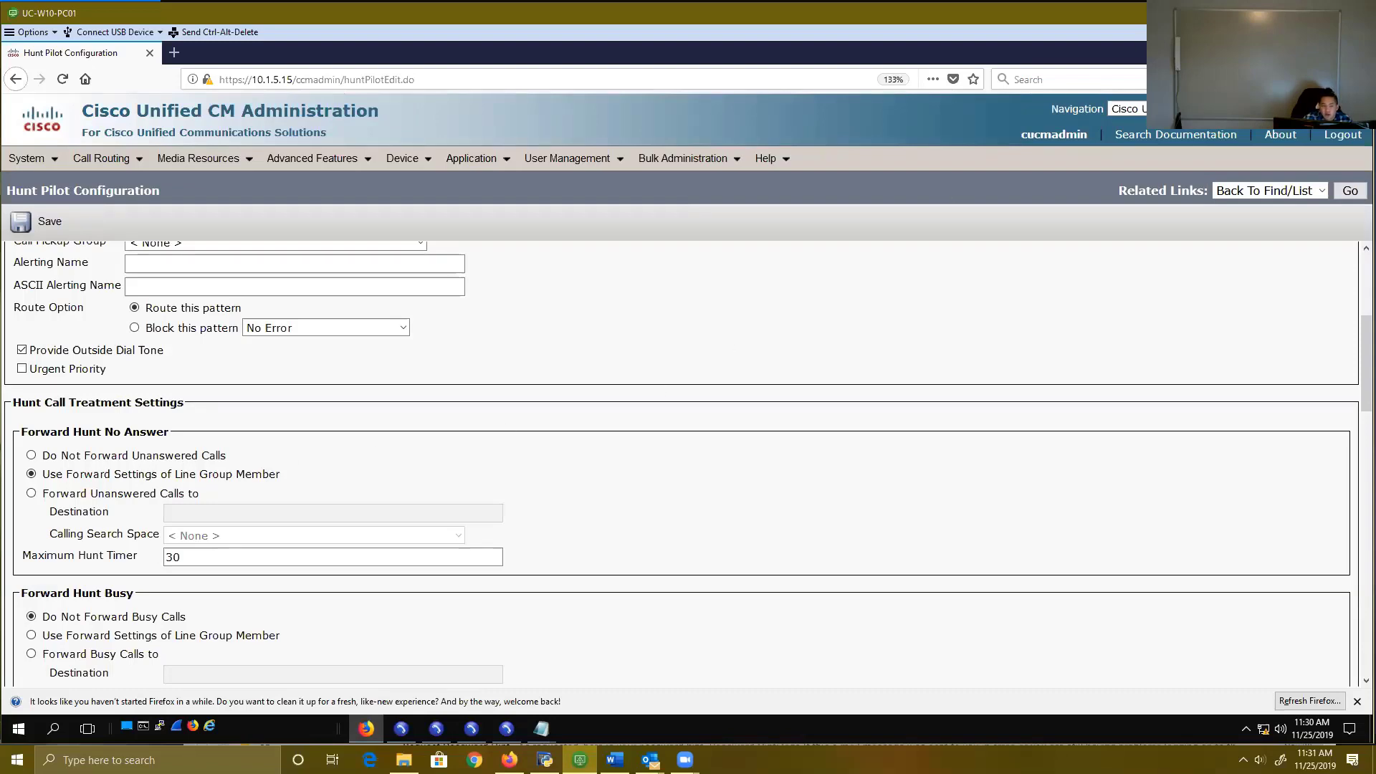
pyautogui.click(1288, 53)
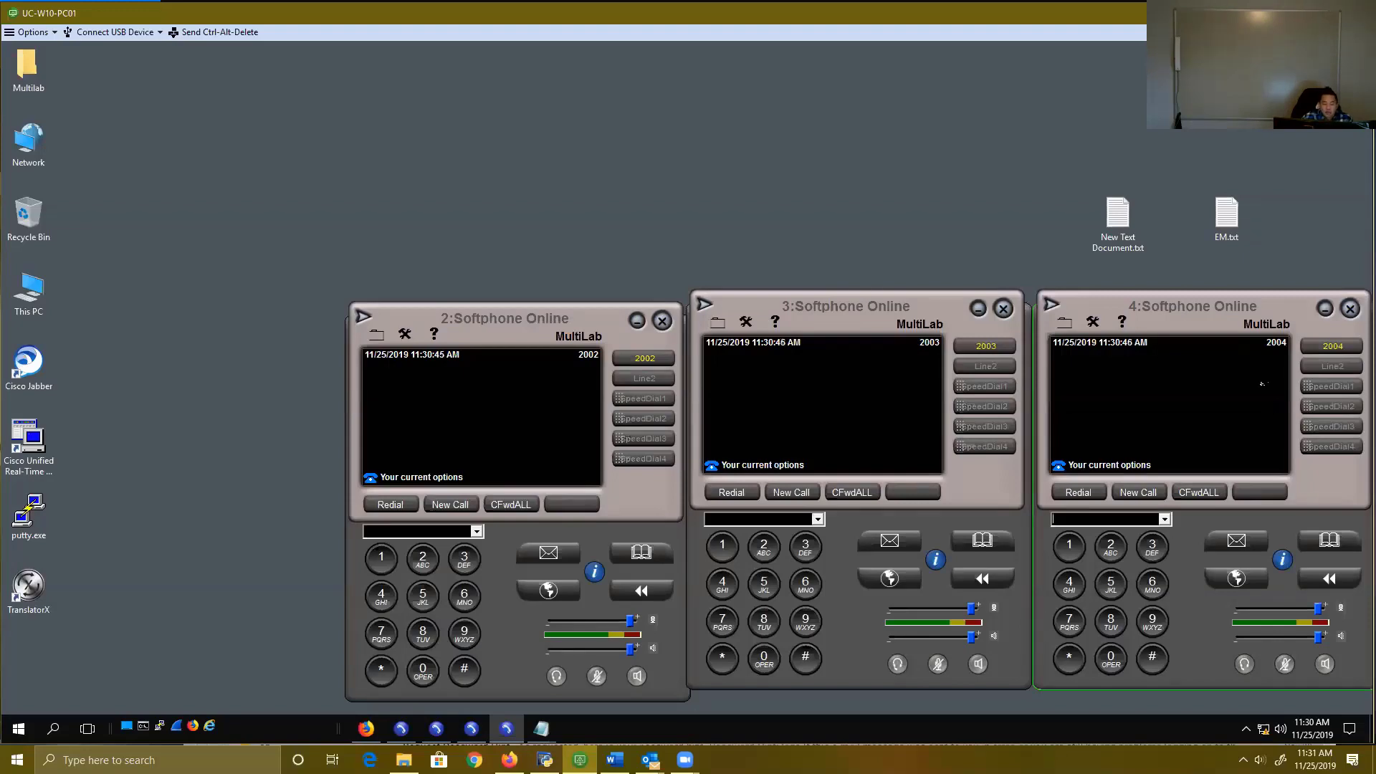
# Step: Bring the hunt pilot page back and save the hunt pilot configuration
pyautogui.click(366, 729)
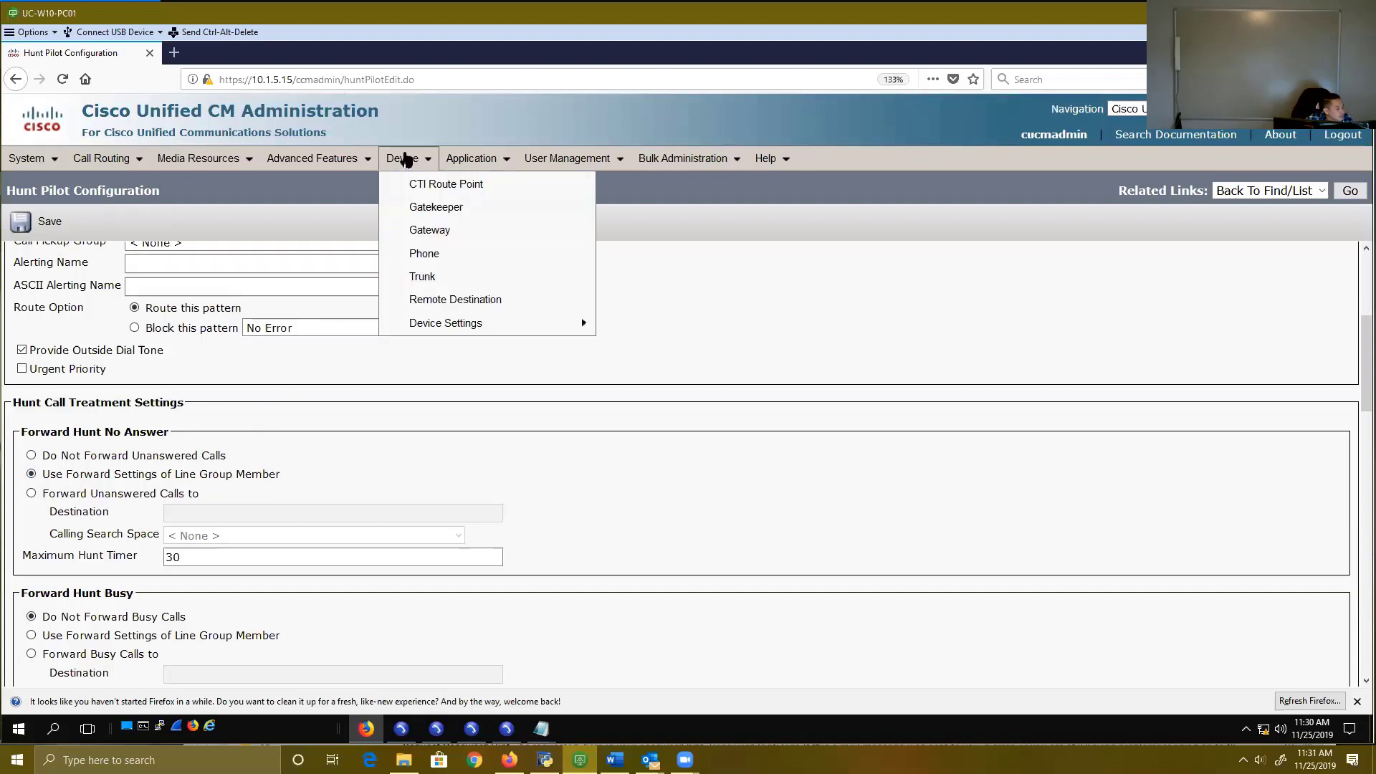
pyautogui.click(46, 225)
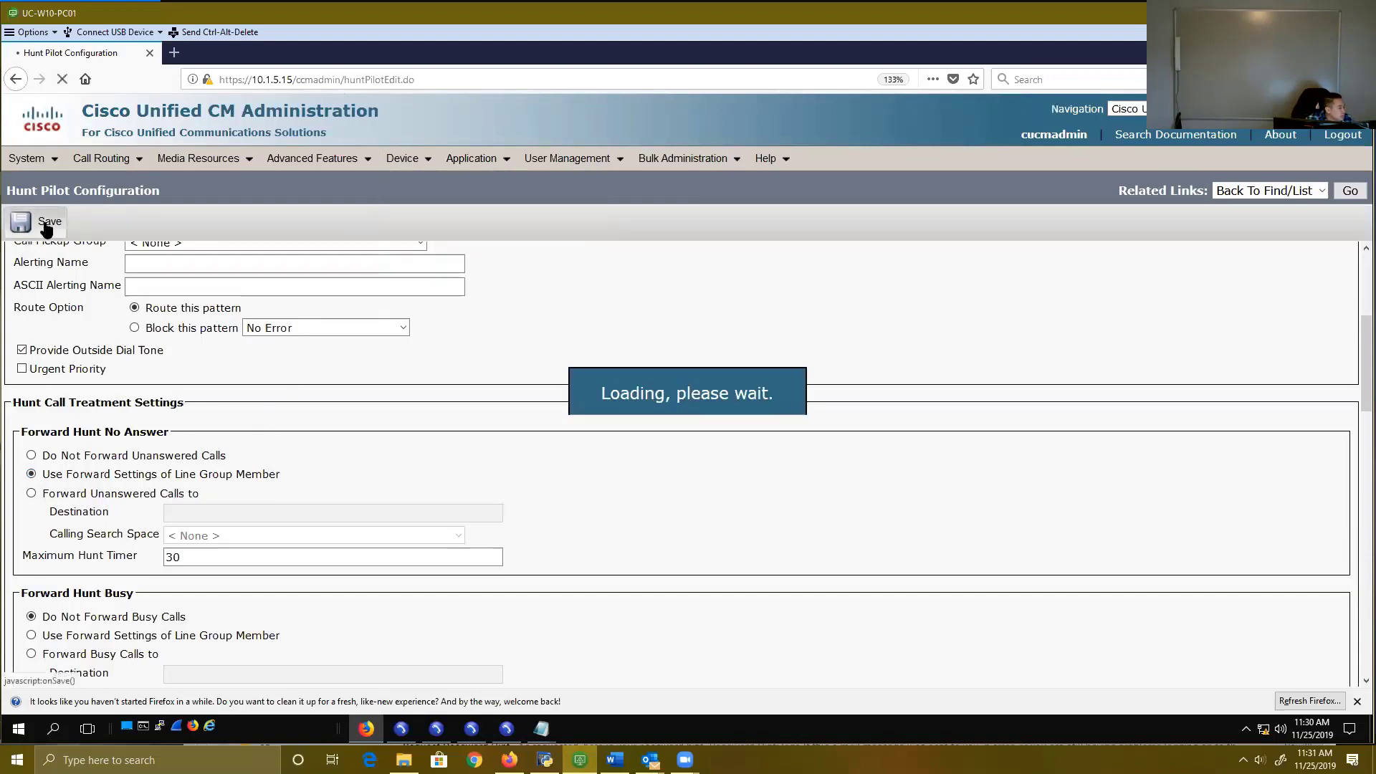
# Step: Open line 2004 of Phone 4 and go to its Call Forward and Call Pickup Settings
pyautogui.moveTo(421, 169)
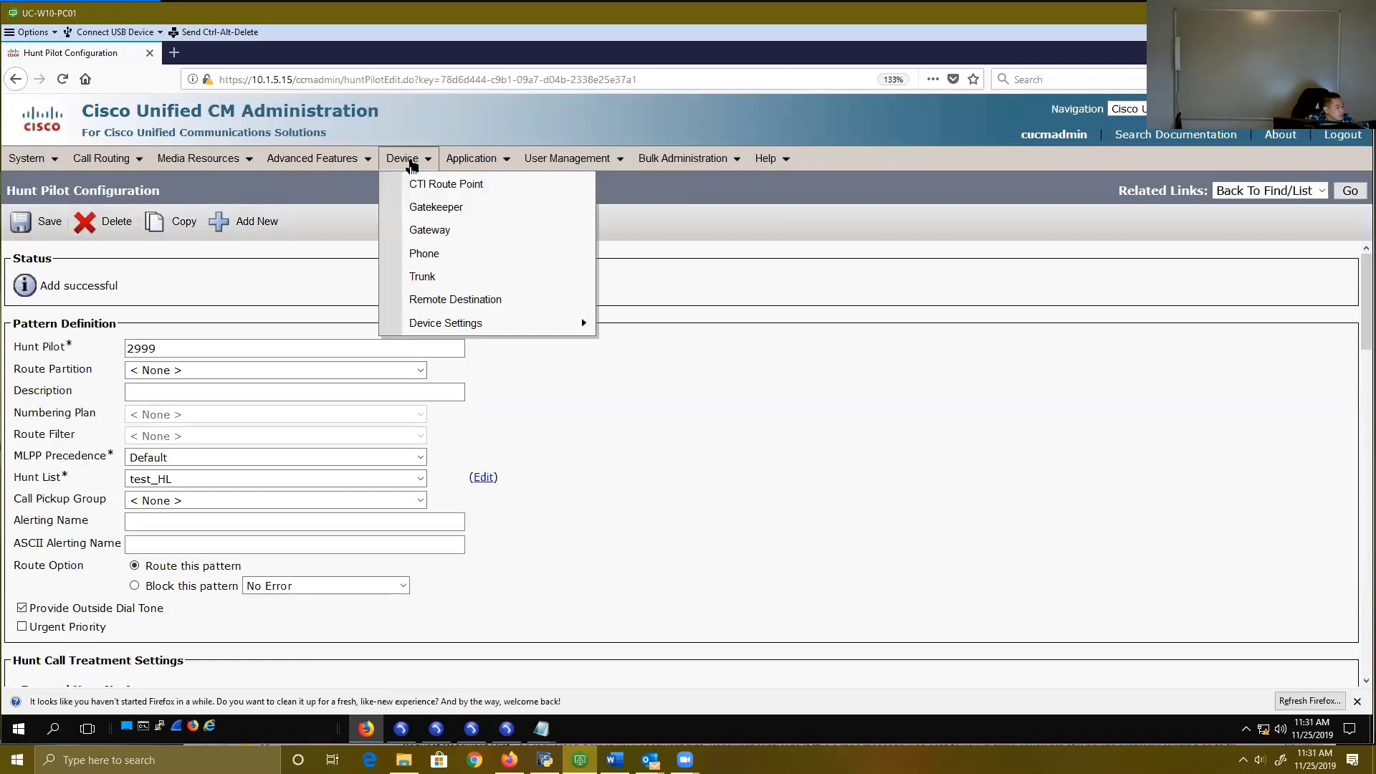
pyautogui.click(431, 257)
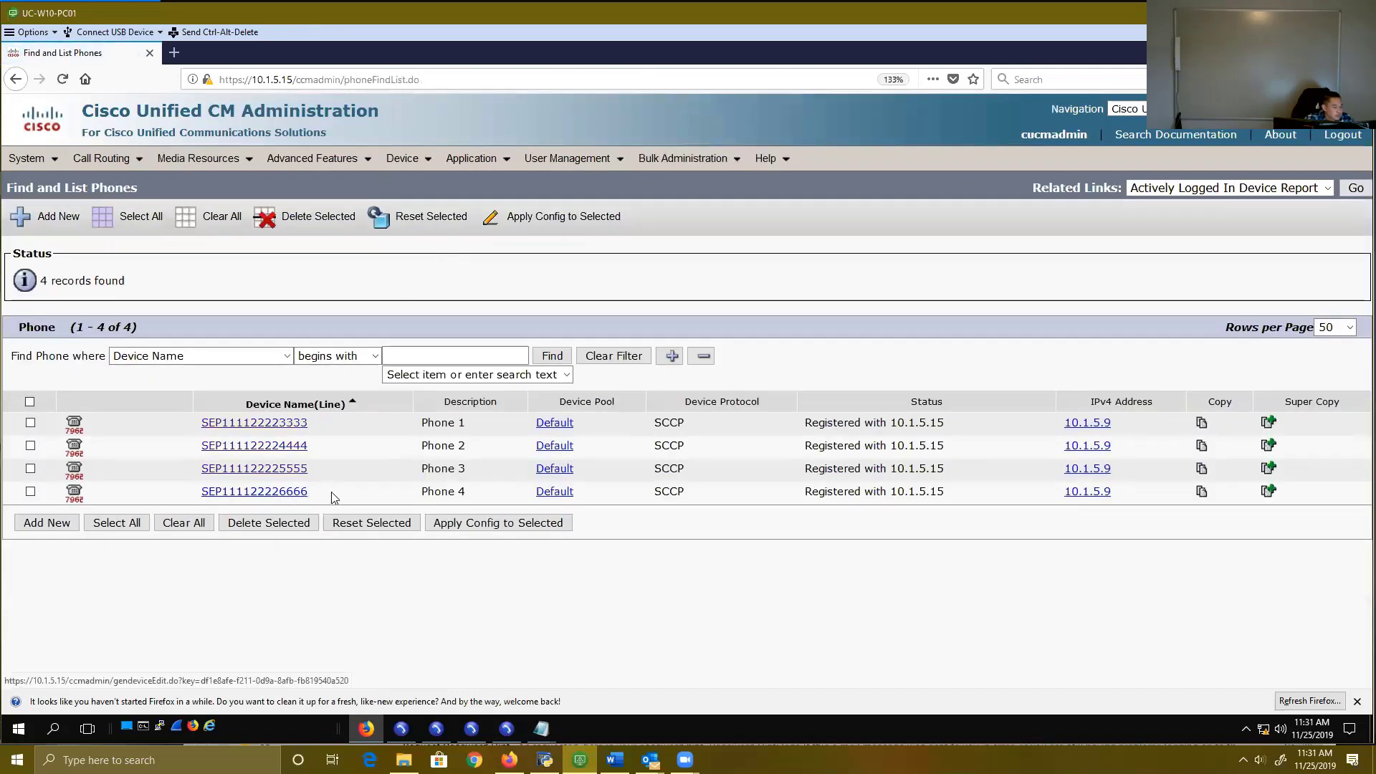
pyautogui.moveTo(332, 497); pyautogui.dragTo(265, 495)
pyautogui.click(265, 496)
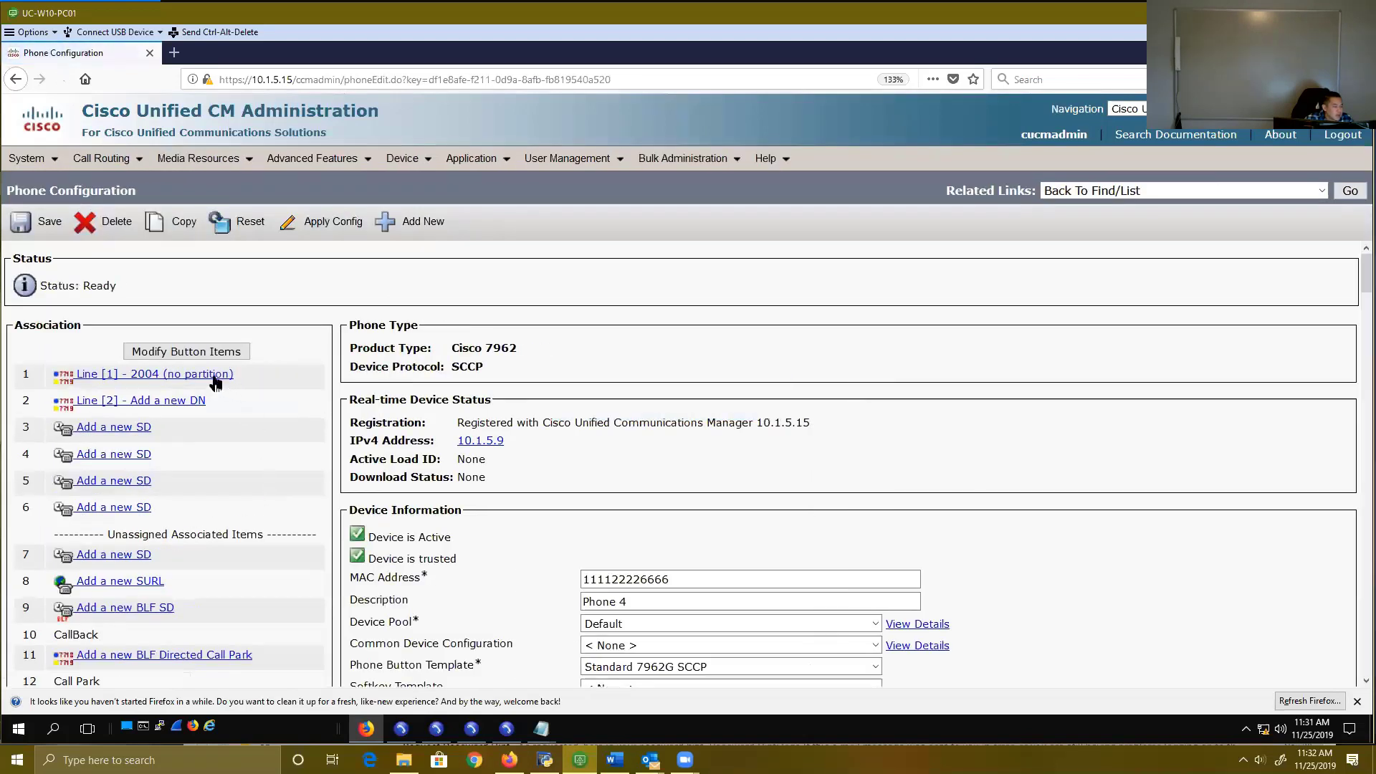
pyautogui.click(214, 375)
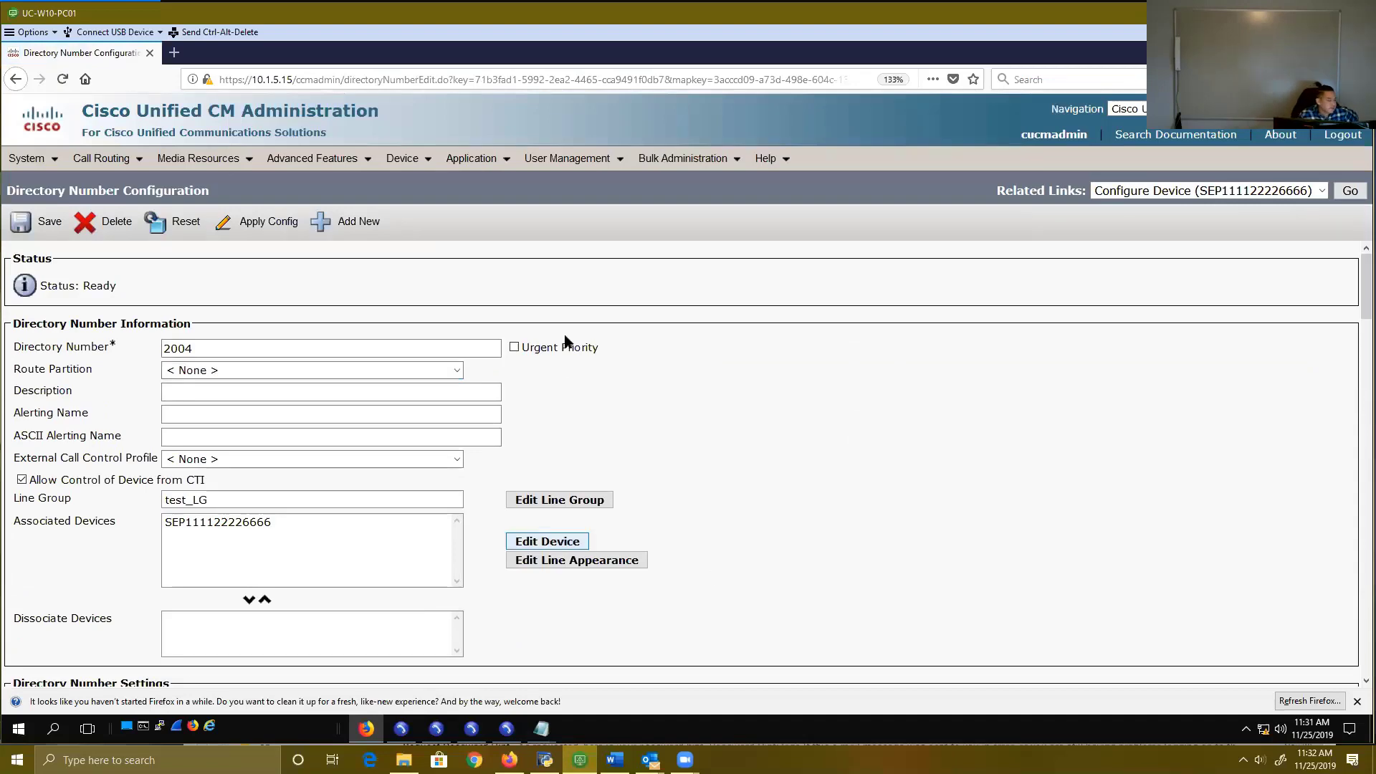
pyautogui.scroll(-15, 665, 336)
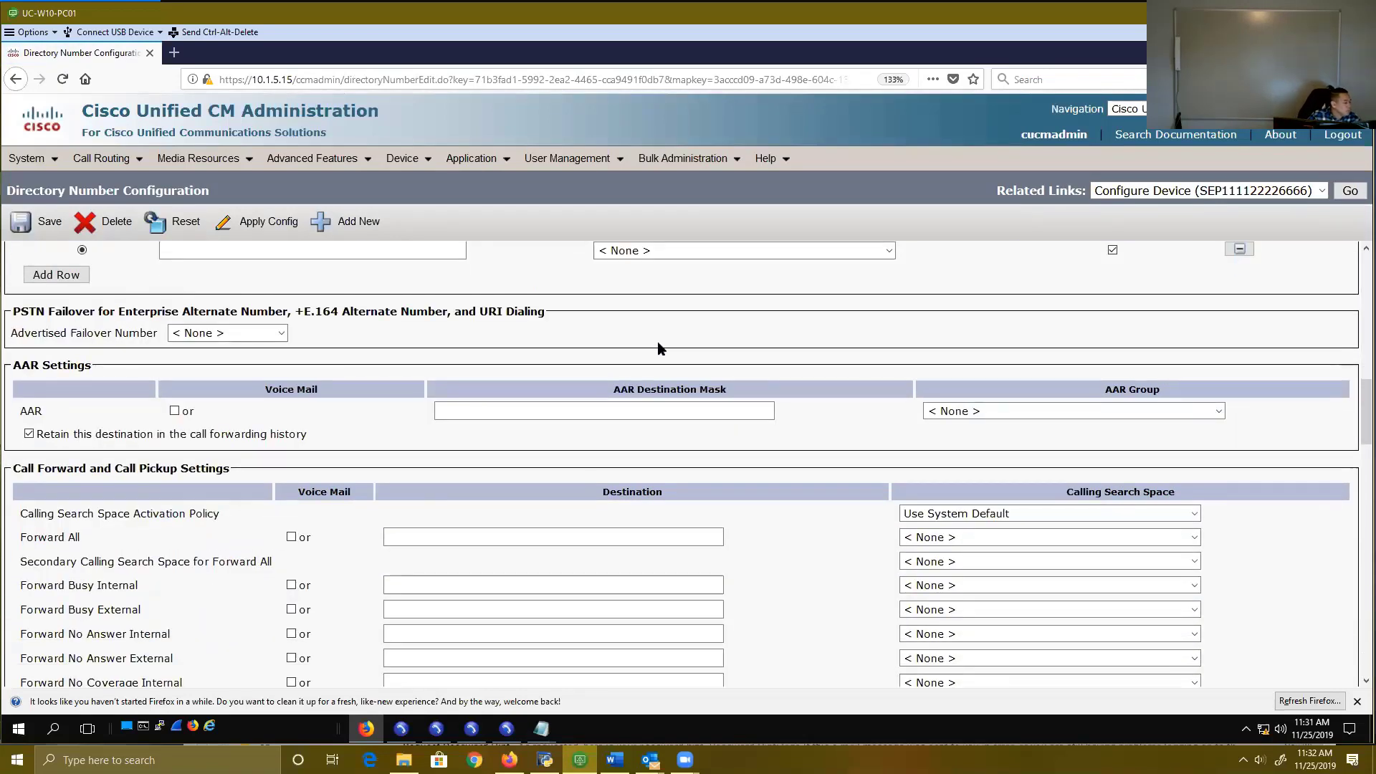
pyautogui.scroll(-5, 660, 348)
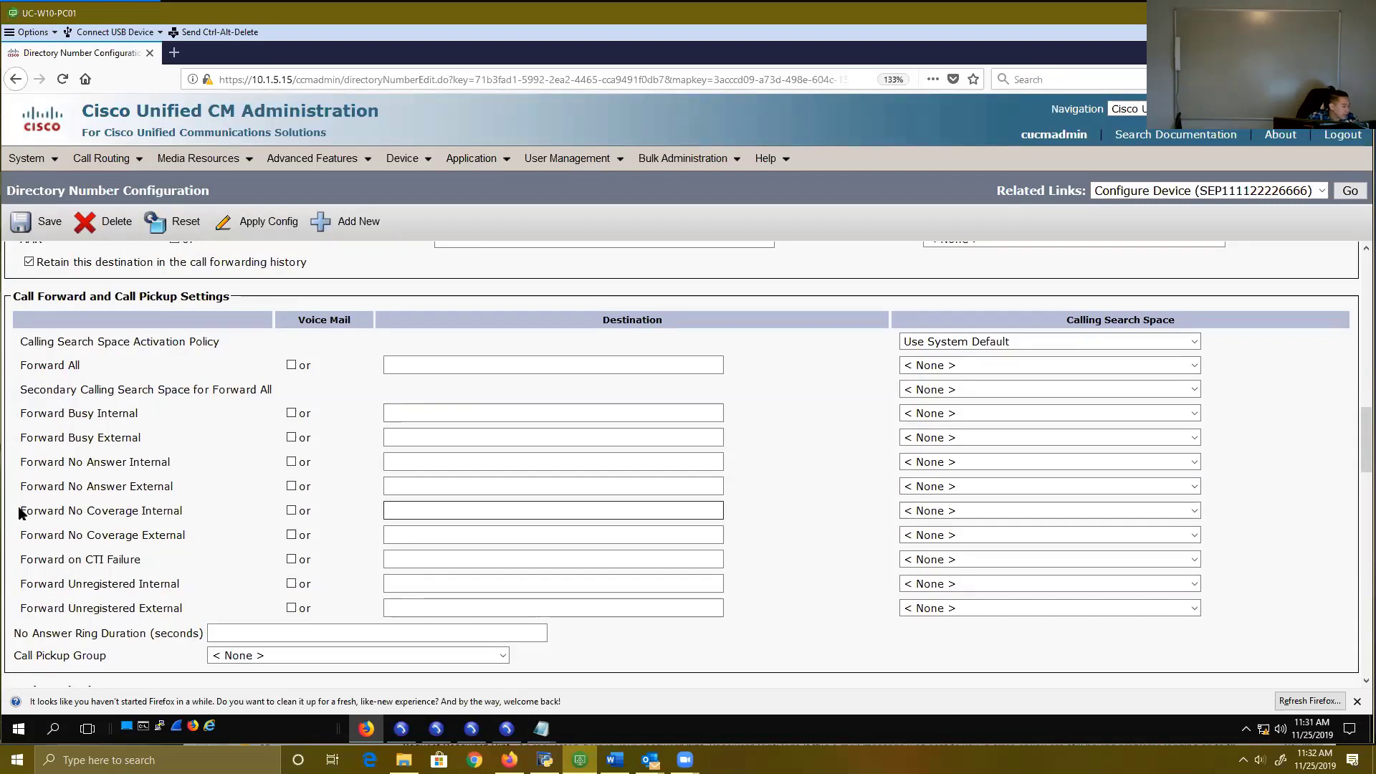
# Step: Point out the Forward No Coverage Internal and External settings of line 2004 by highlighting them
pyautogui.moveTo(46, 513); pyautogui.dragTo(187, 534)
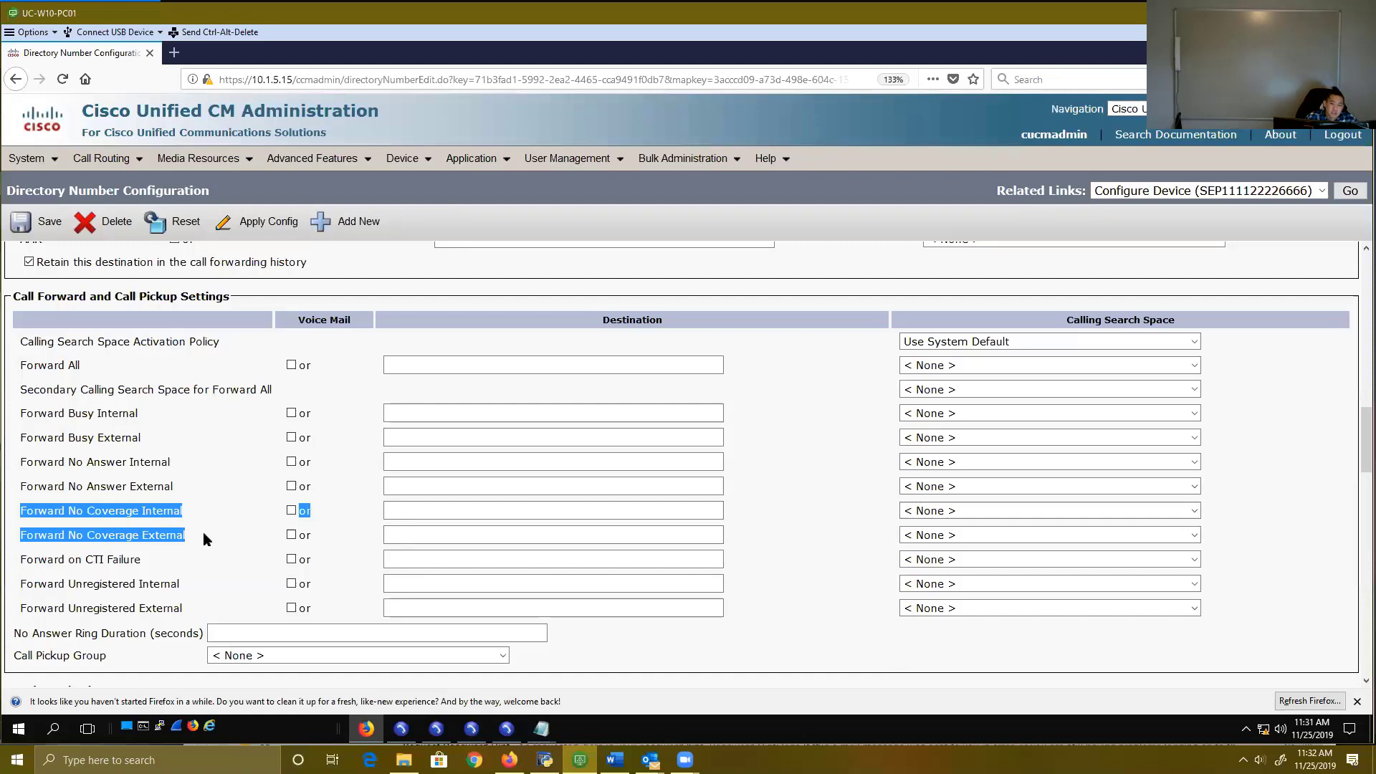
pyautogui.moveTo(183, 510); pyautogui.dragTo(141, 515)
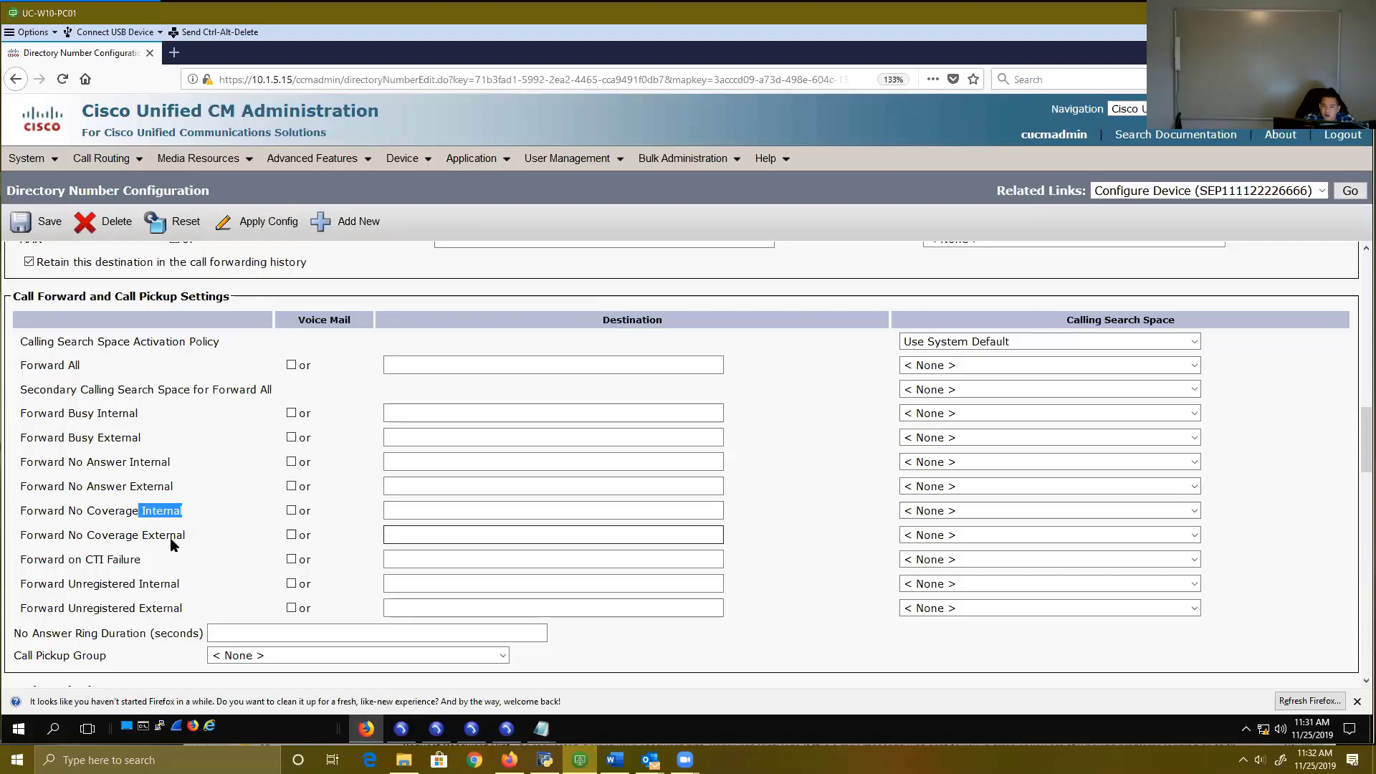
pyautogui.moveTo(188, 534); pyautogui.dragTo(145, 528)
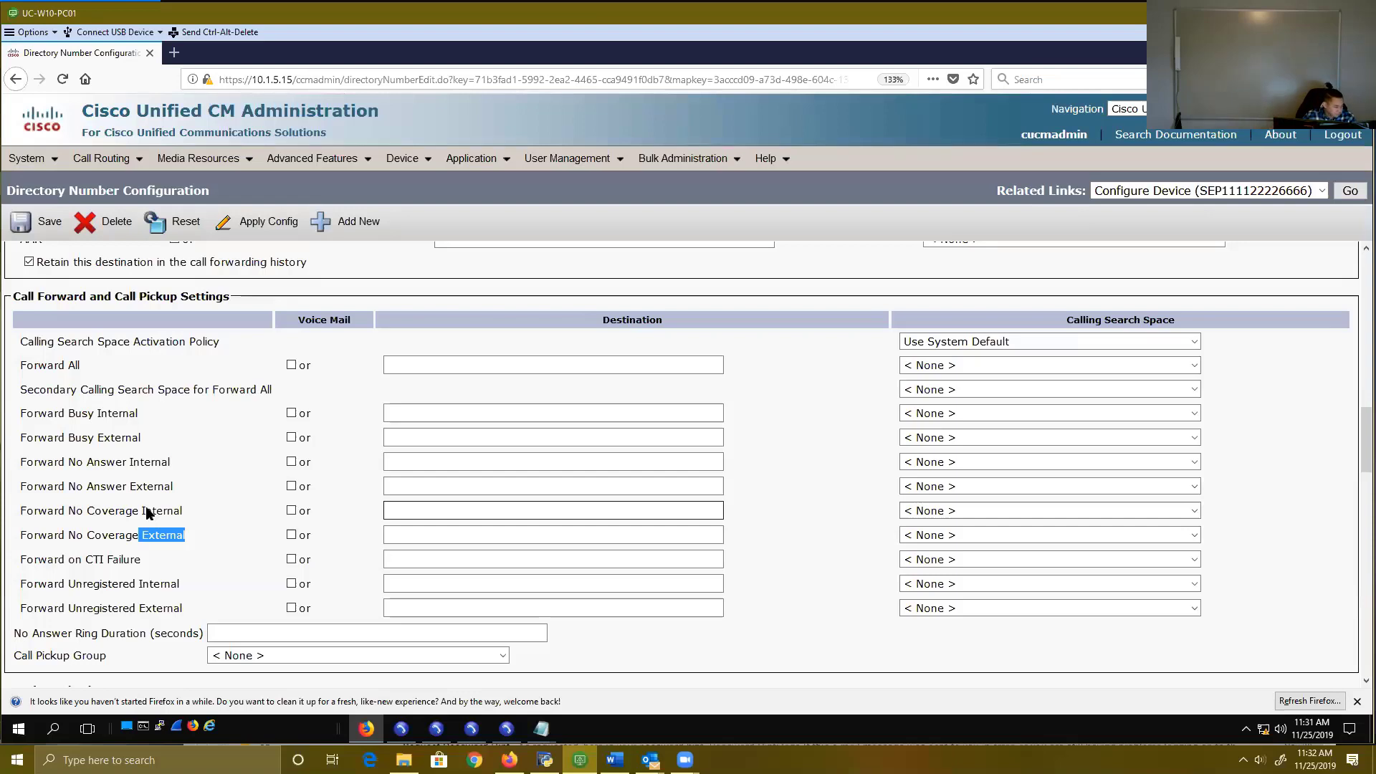
pyautogui.click(18, 514)
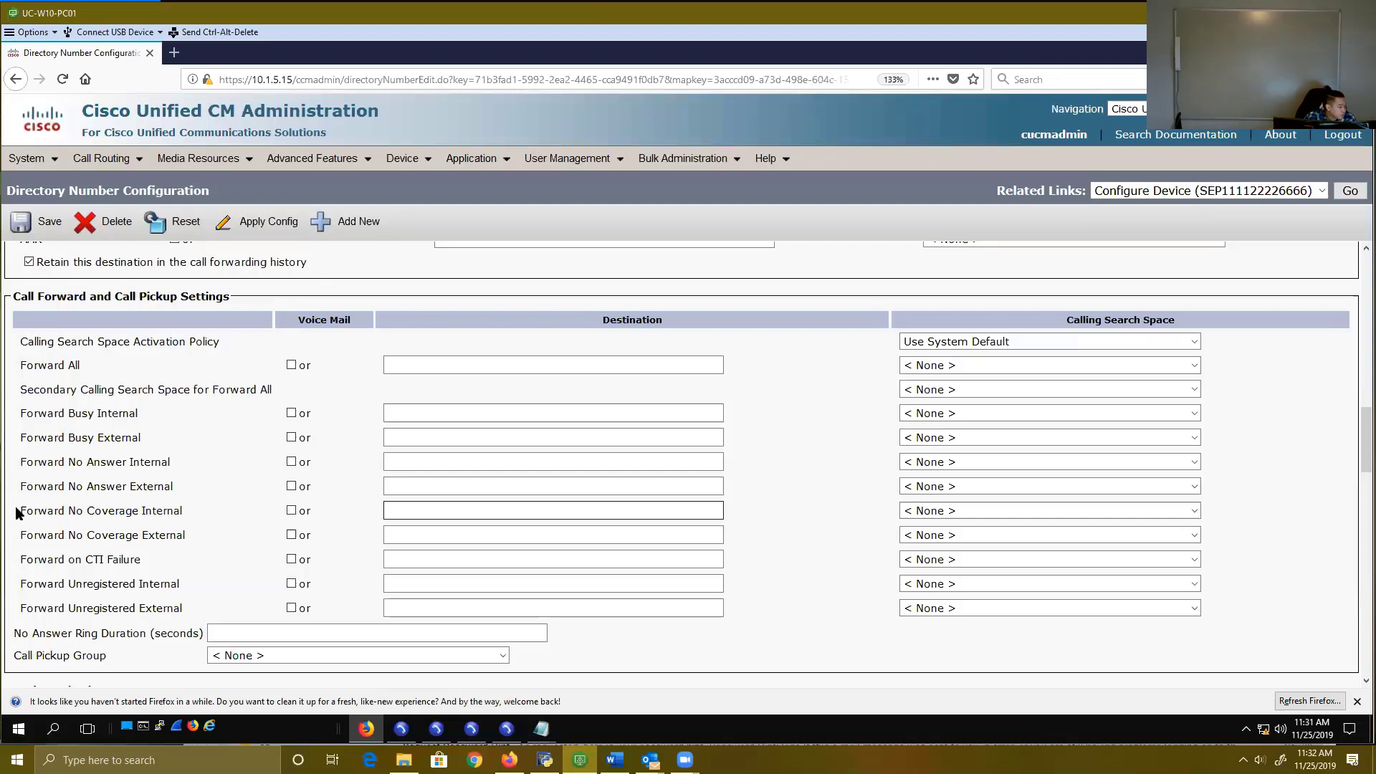
pyautogui.moveTo(18, 513); pyautogui.dragTo(184, 536)
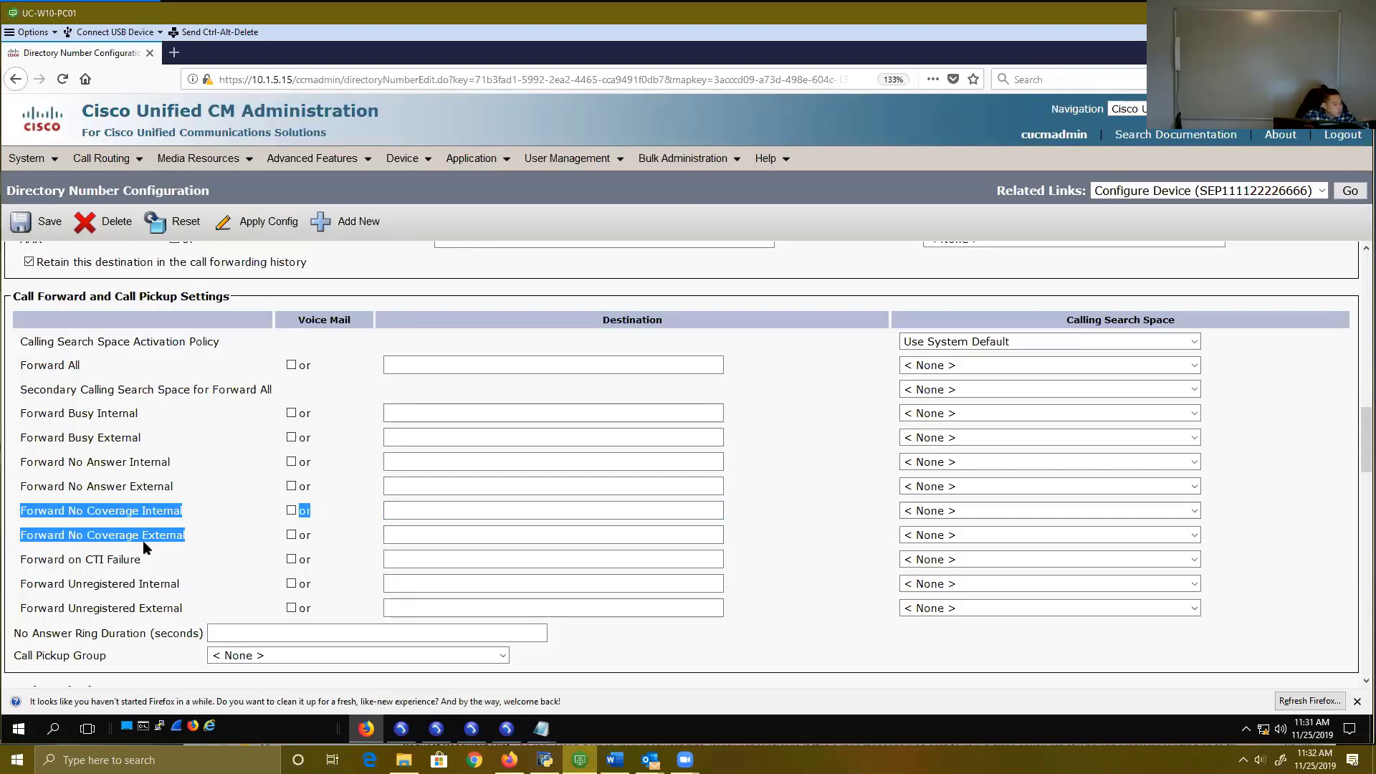
# Step: Enable Voice Mail for Forward No Coverage Internal and External as a demonstration, and disable both again
pyautogui.click(281, 510)
pyautogui.click(291, 510)
pyautogui.click(291, 535)
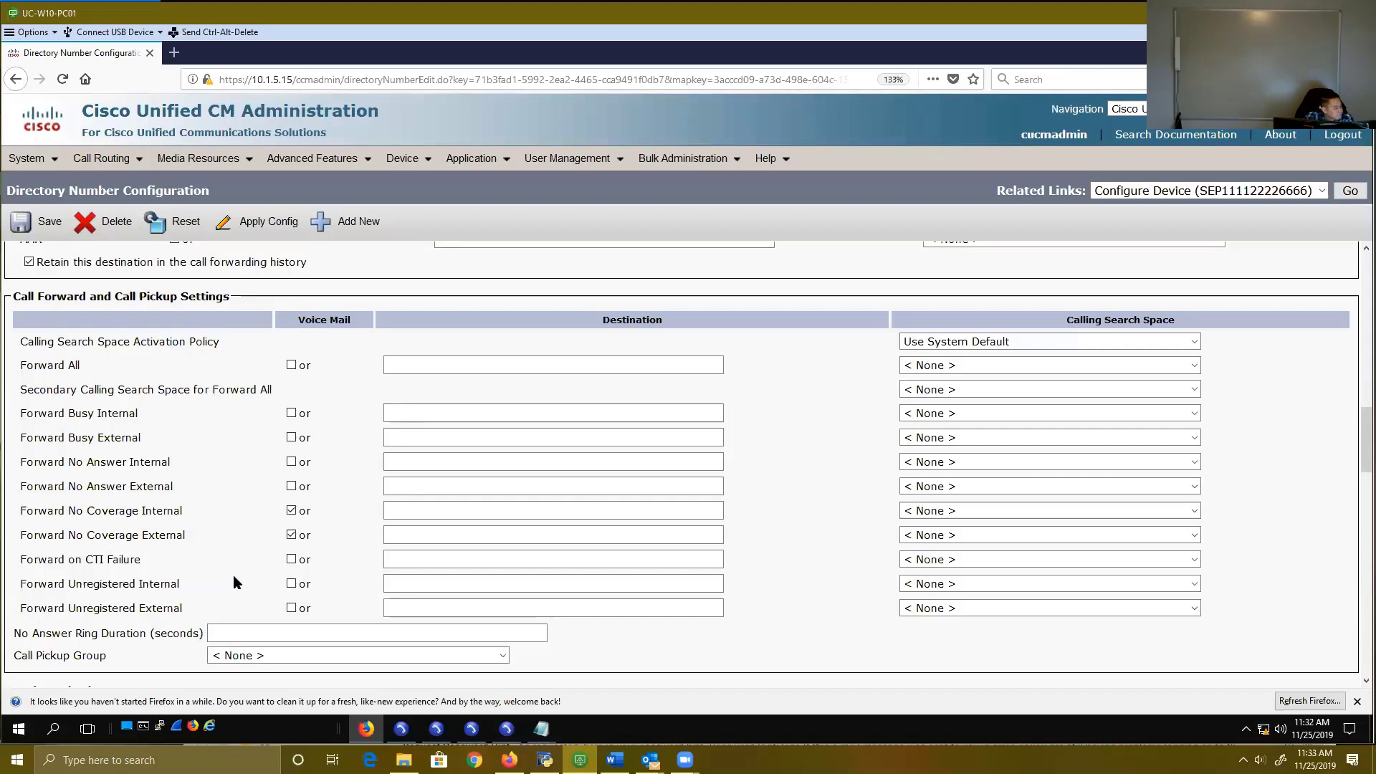
pyautogui.click(176, 505)
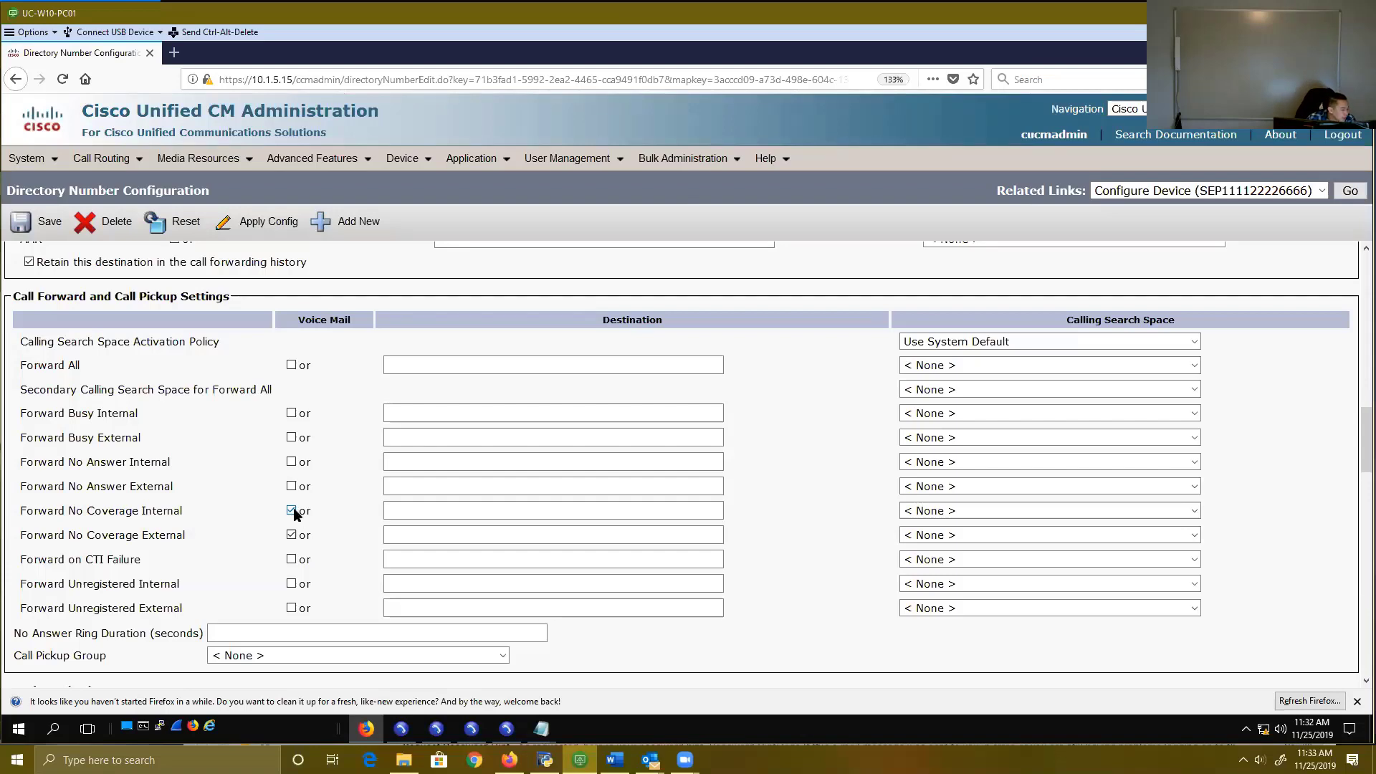
pyautogui.click(291, 534)
# Step: Enter 2998(HUNT PILOT) as an example Forward No Coverage Internal destination, clear it again, and highlight both Forward No Coverage settings
pyautogui.click(405, 509)
pyautogui.write('2998')
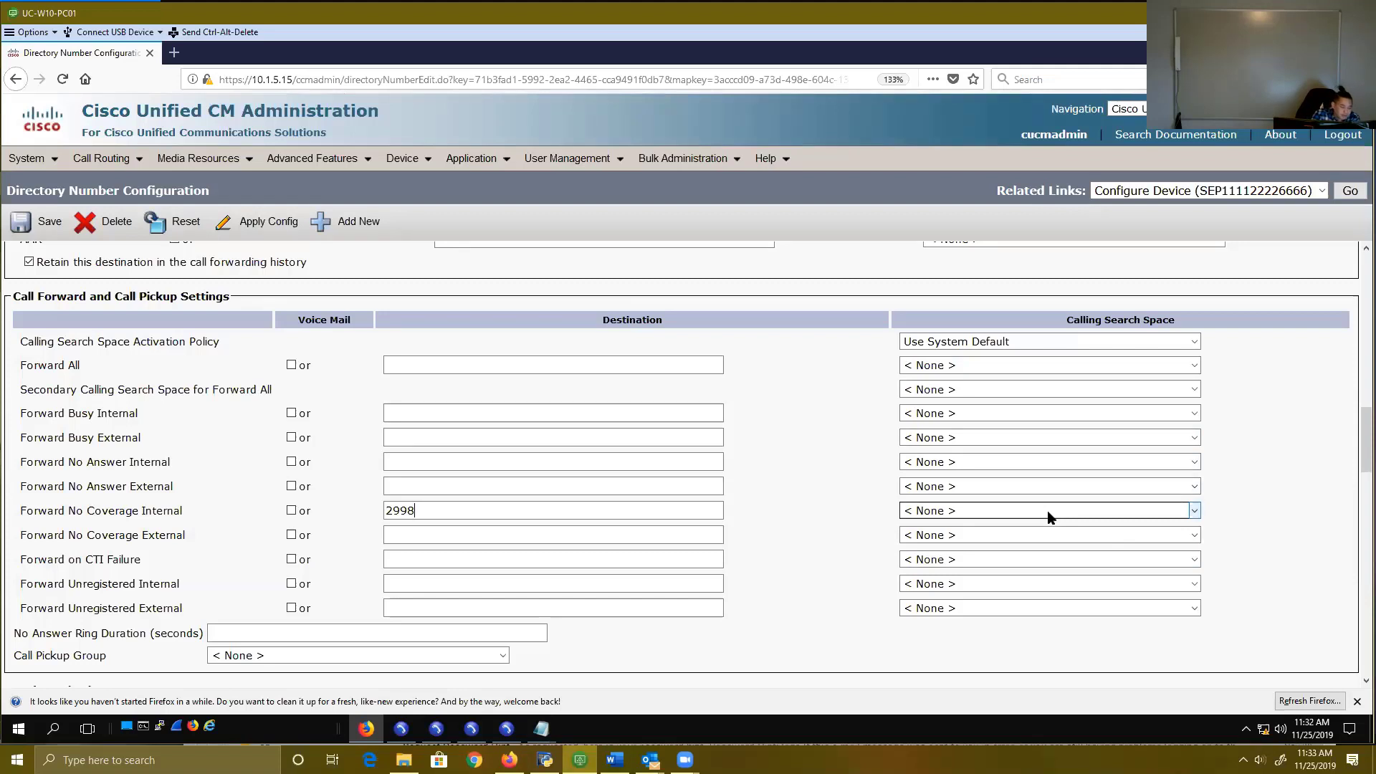
pyautogui.write('(HUNT')
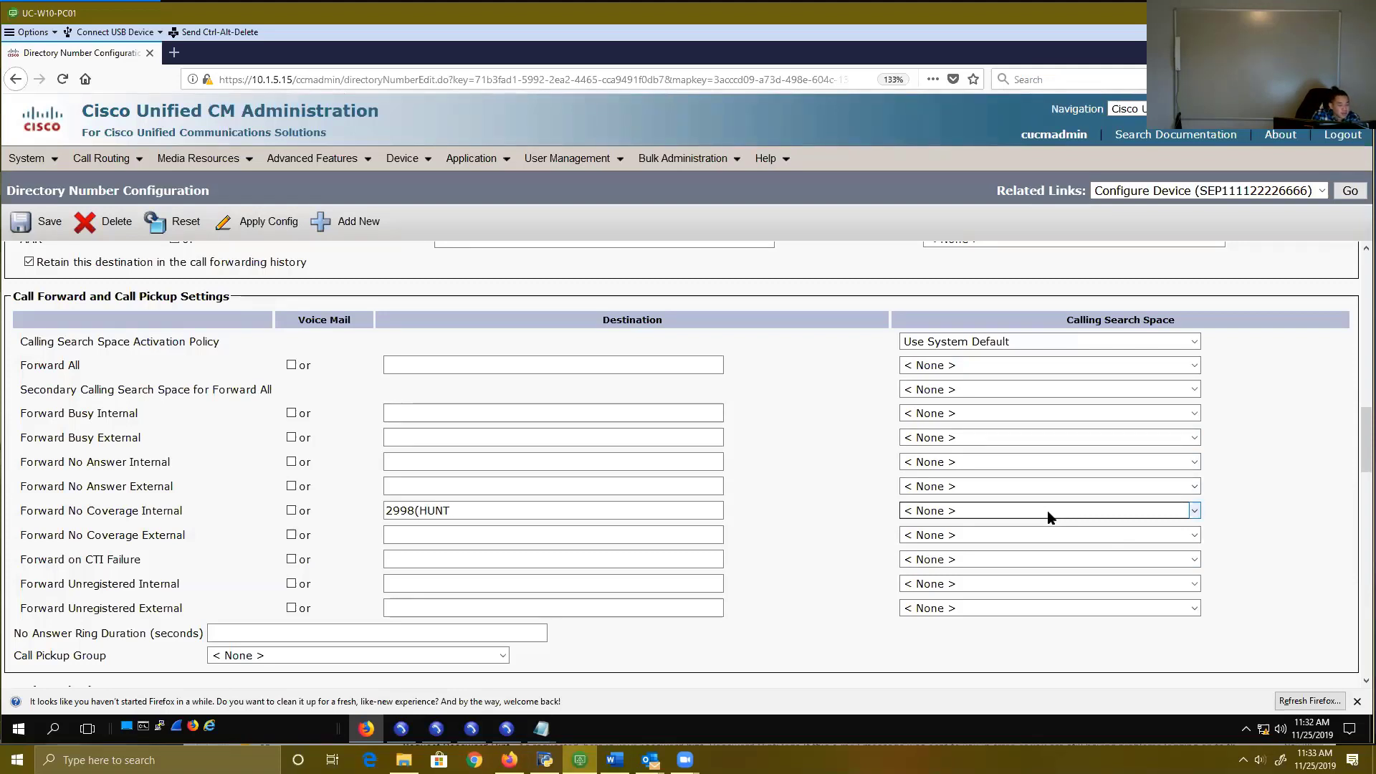
pyautogui.write(' LPILOT')
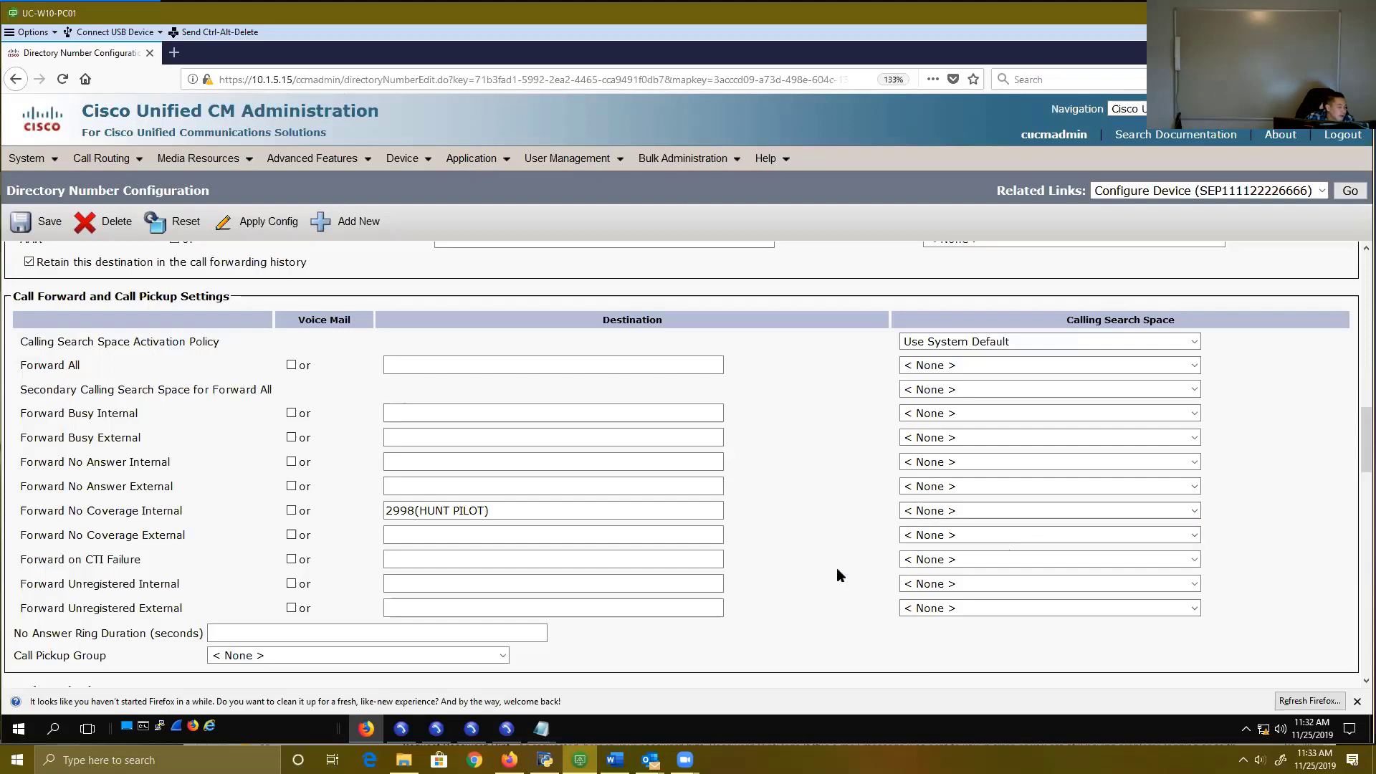
pyautogui.moveTo(510, 507); pyautogui.dragTo(353, 501)
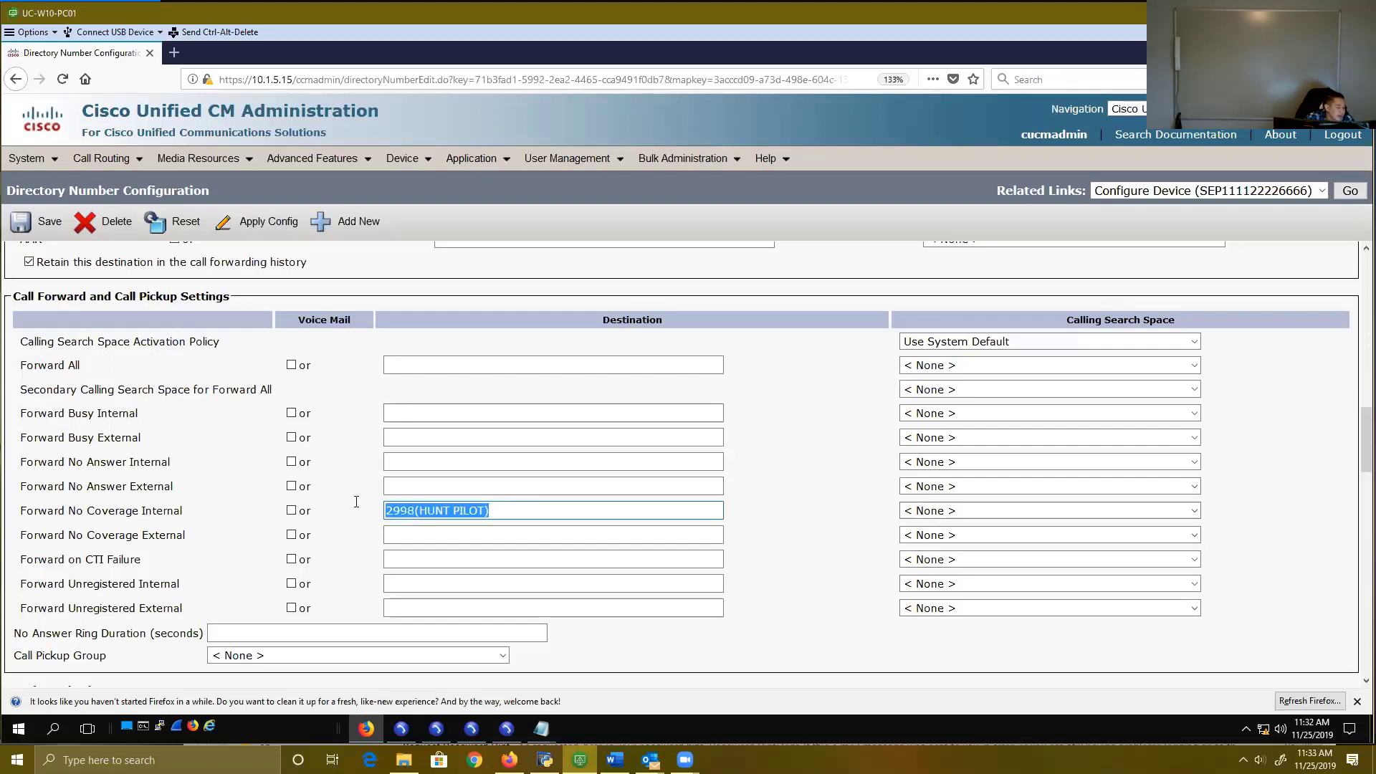
pyautogui.press('BackSpace')
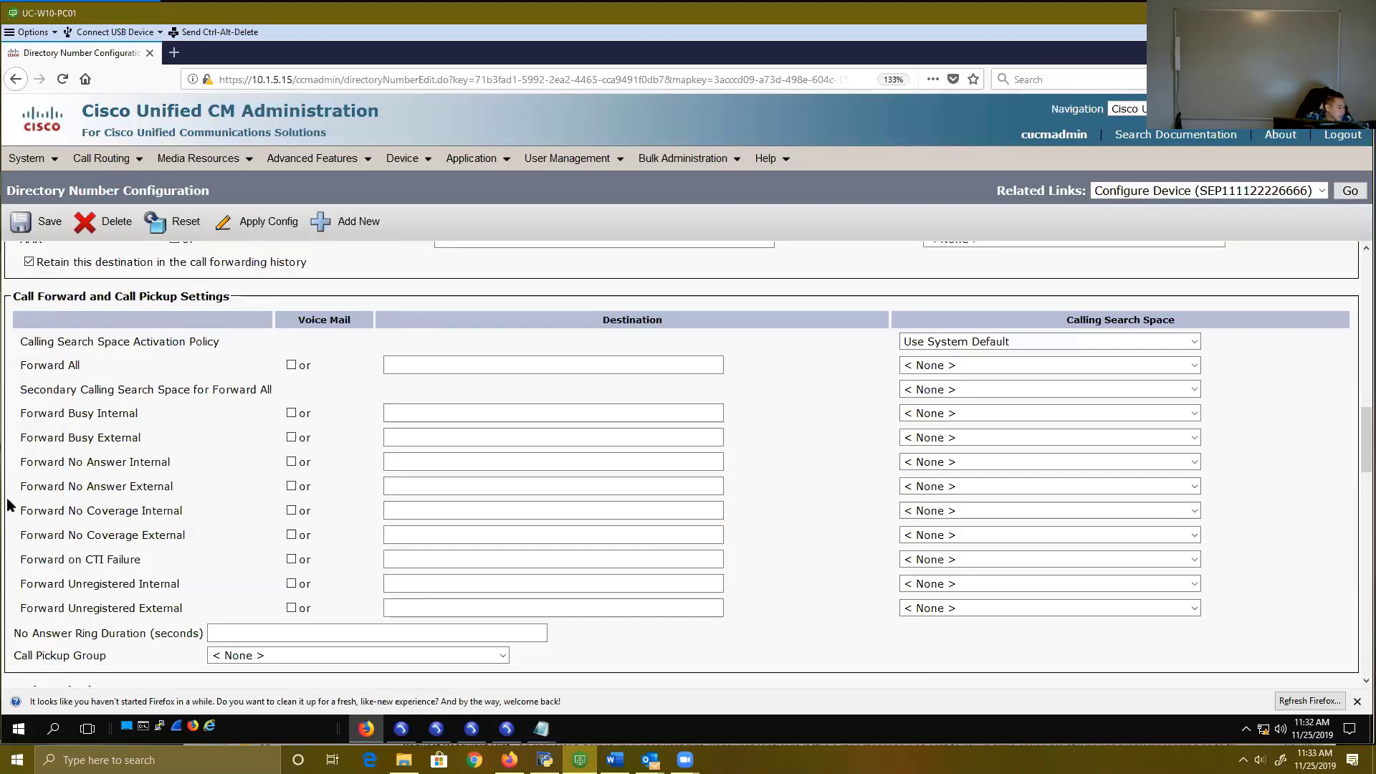
pyautogui.moveTo(20, 510); pyautogui.dragTo(316, 541)
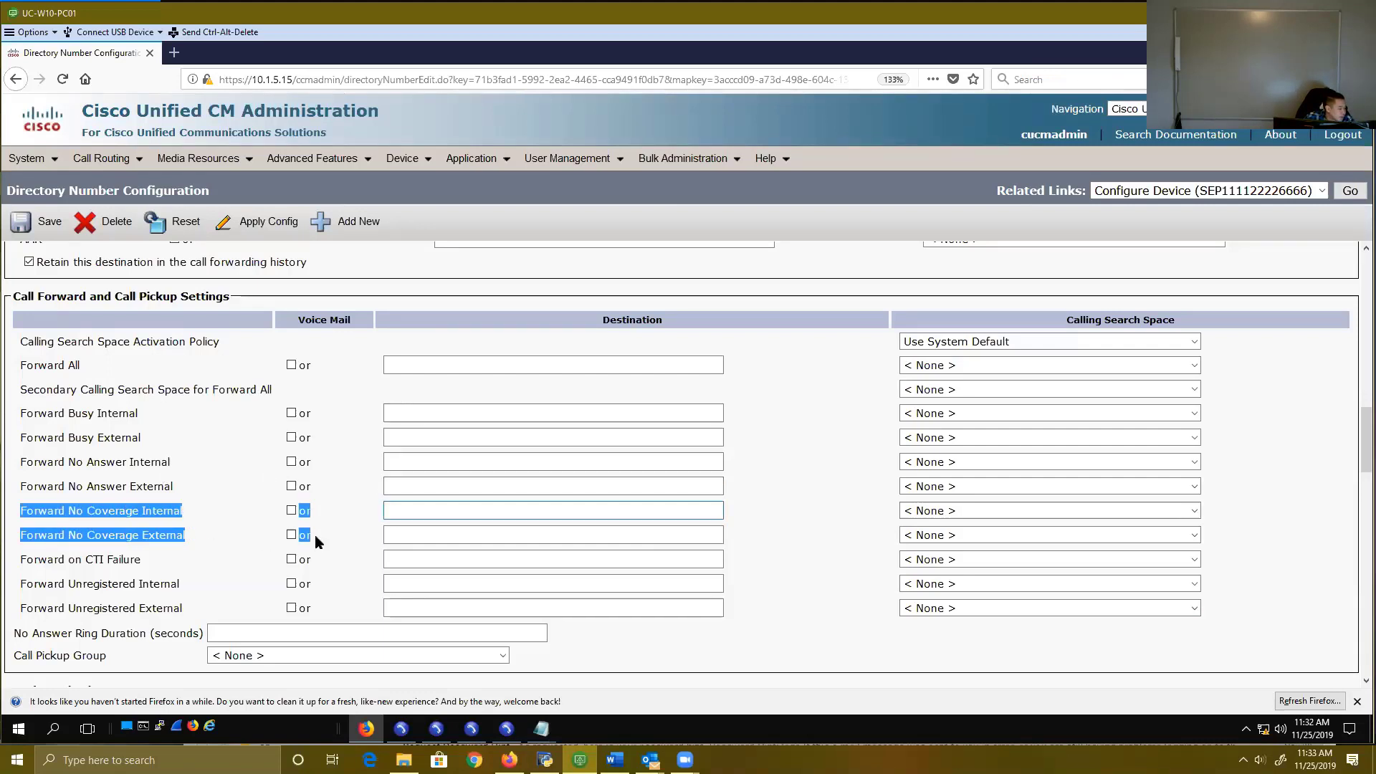
# Step: Open hunt pilot 2999 and go to its Forward Hunt No Answer settings
pyautogui.click(101, 158)
pyautogui.moveTo(248, 181)
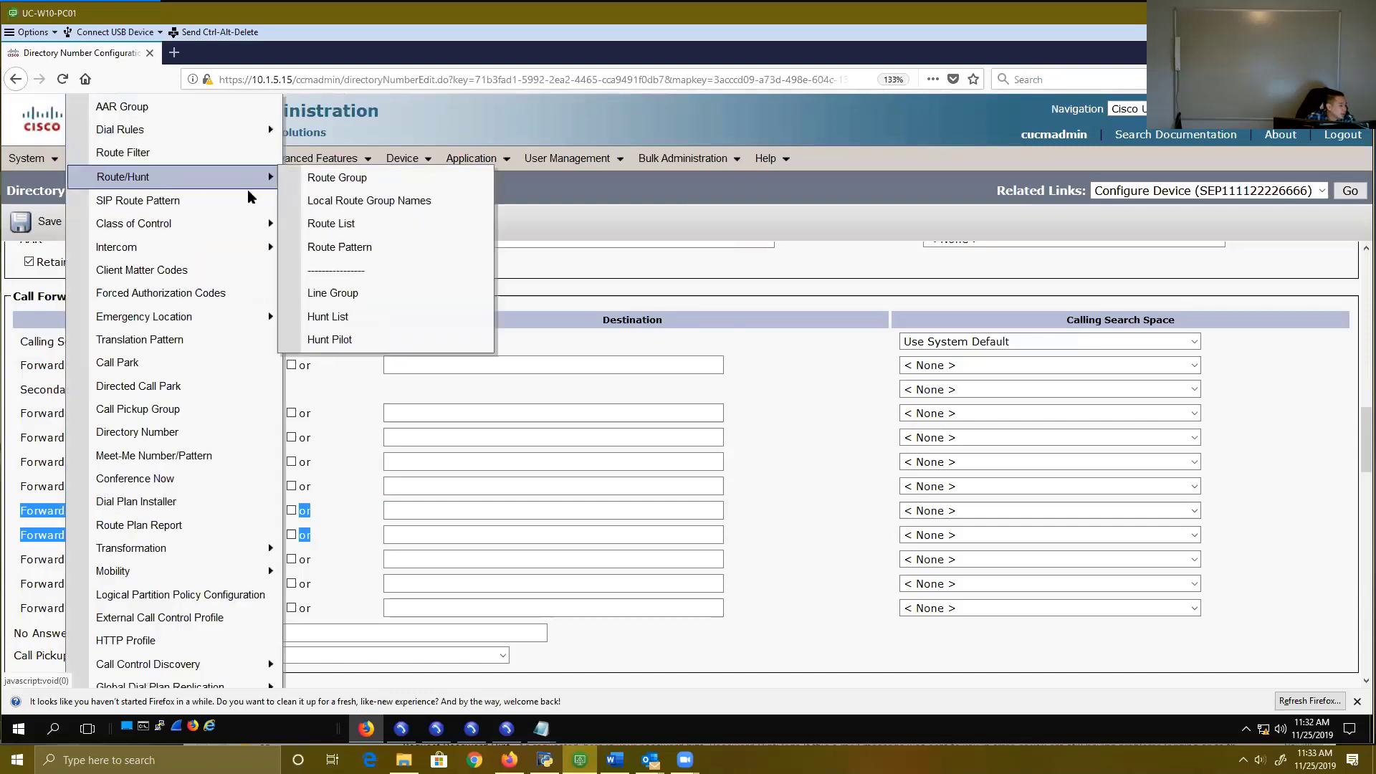
pyautogui.click(335, 340)
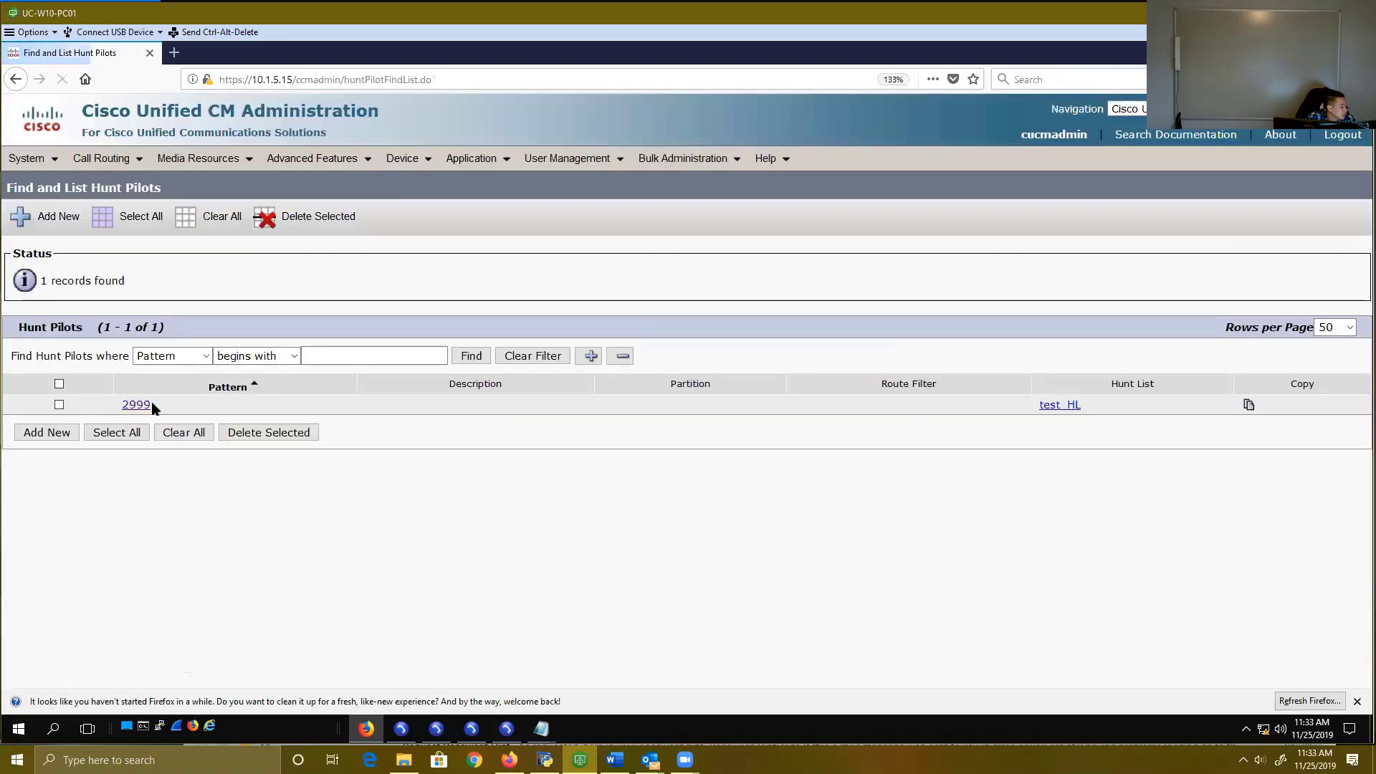
pyautogui.click(150, 406)
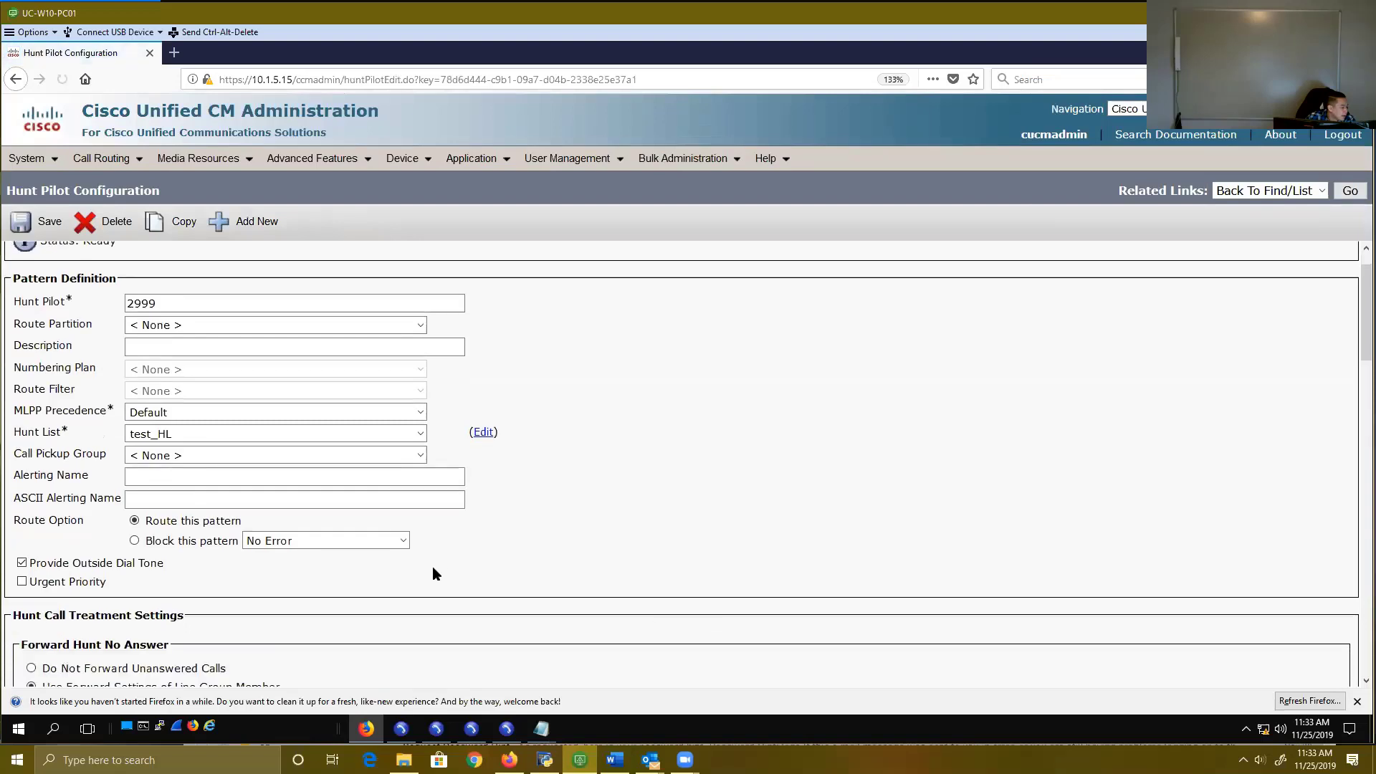
pyautogui.scroll(-5, 433, 567)
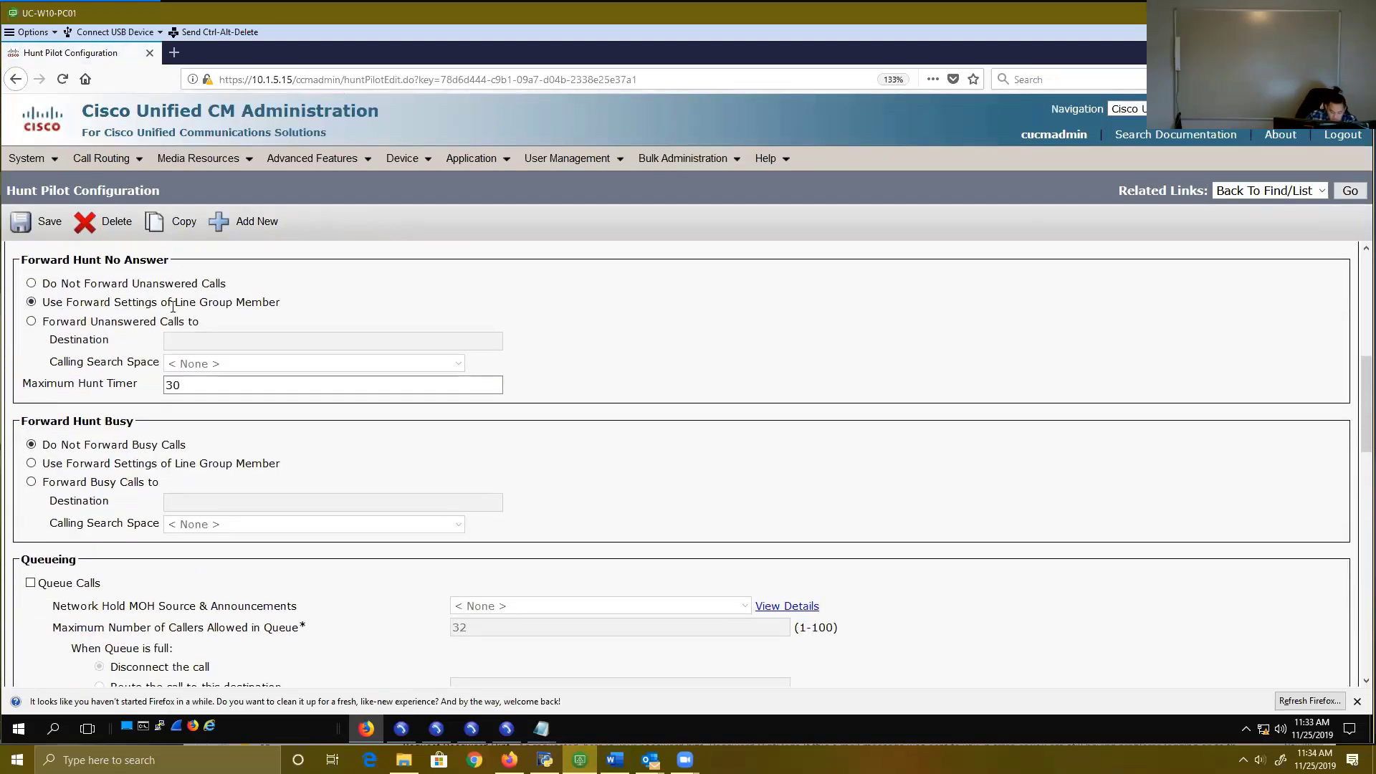
# Step: Annotate the Use Forward Settings of Line Group Member option with an arrow and the words "no coverage"
pyautogui.moveTo(304, 304); pyautogui.dragTo(342, 303)
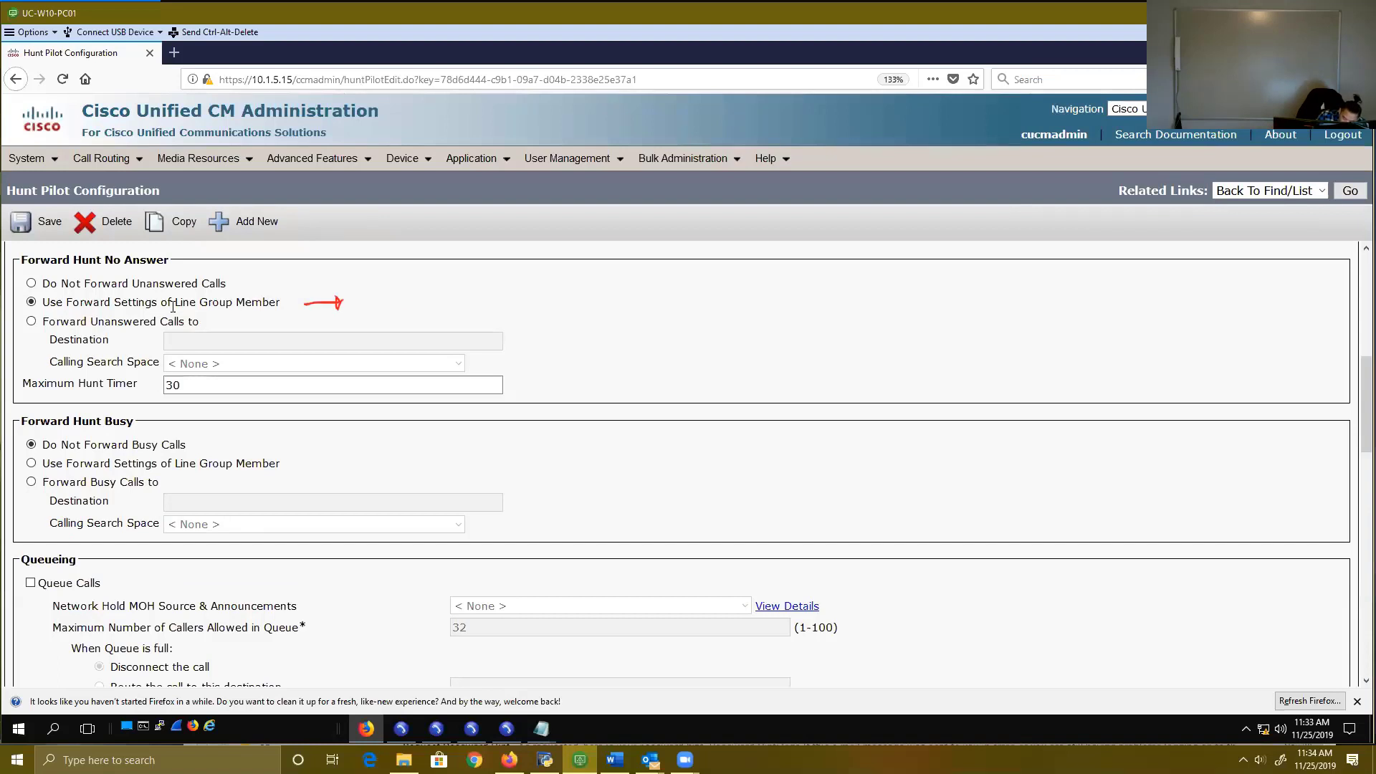
pyautogui.moveTo(401, 308); pyautogui.dragTo(412, 307)
pyautogui.moveTo(423, 297); pyautogui.dragTo(508, 298)
pyautogui.moveTo(519, 296)
pyautogui.mouseDown()
pyautogui.moveTo(549, 316)
pyautogui.moveTo(574, 305)
pyautogui.mouseUp()
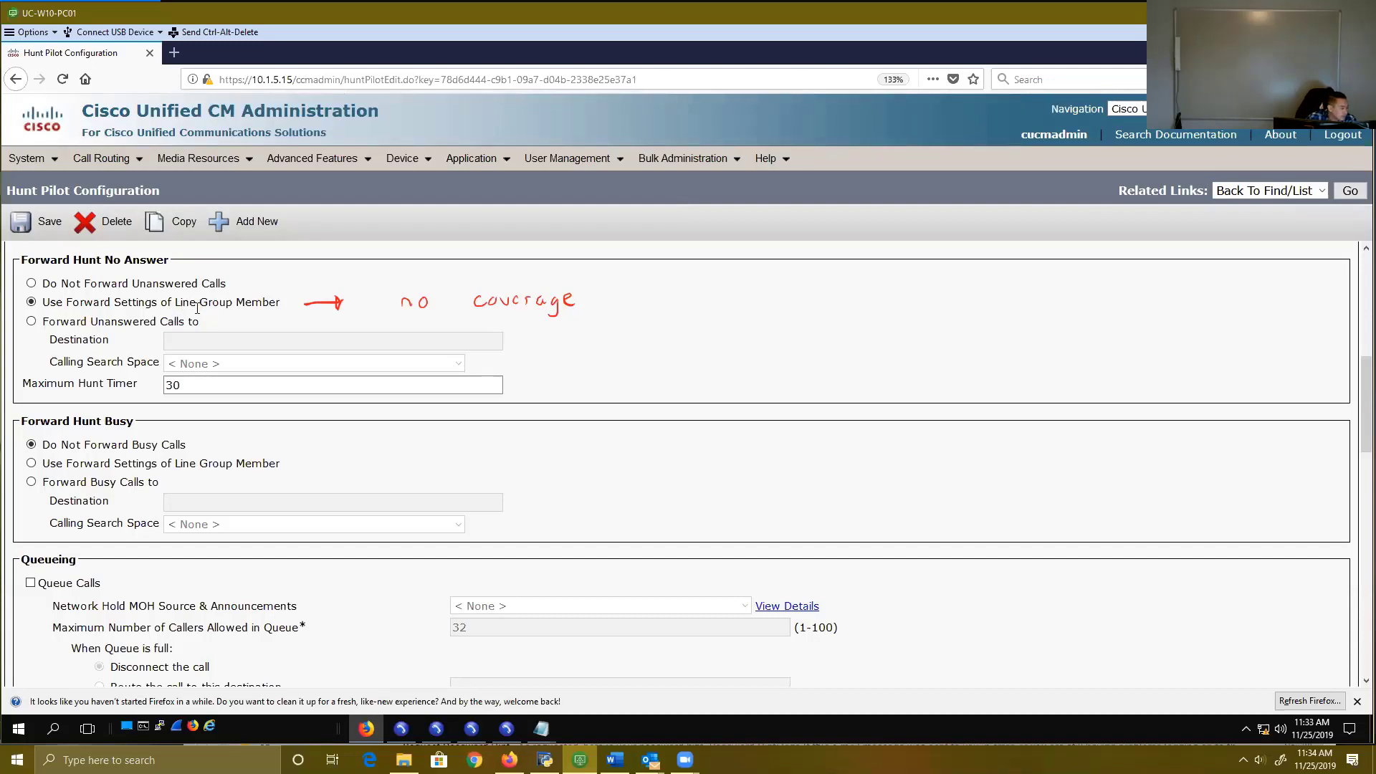
# Step: Set Forward Hunt No Answer to Forward Unanswered Calls to, clear the annotations, and enter 2001 as the example destination
pyautogui.click(31, 322)
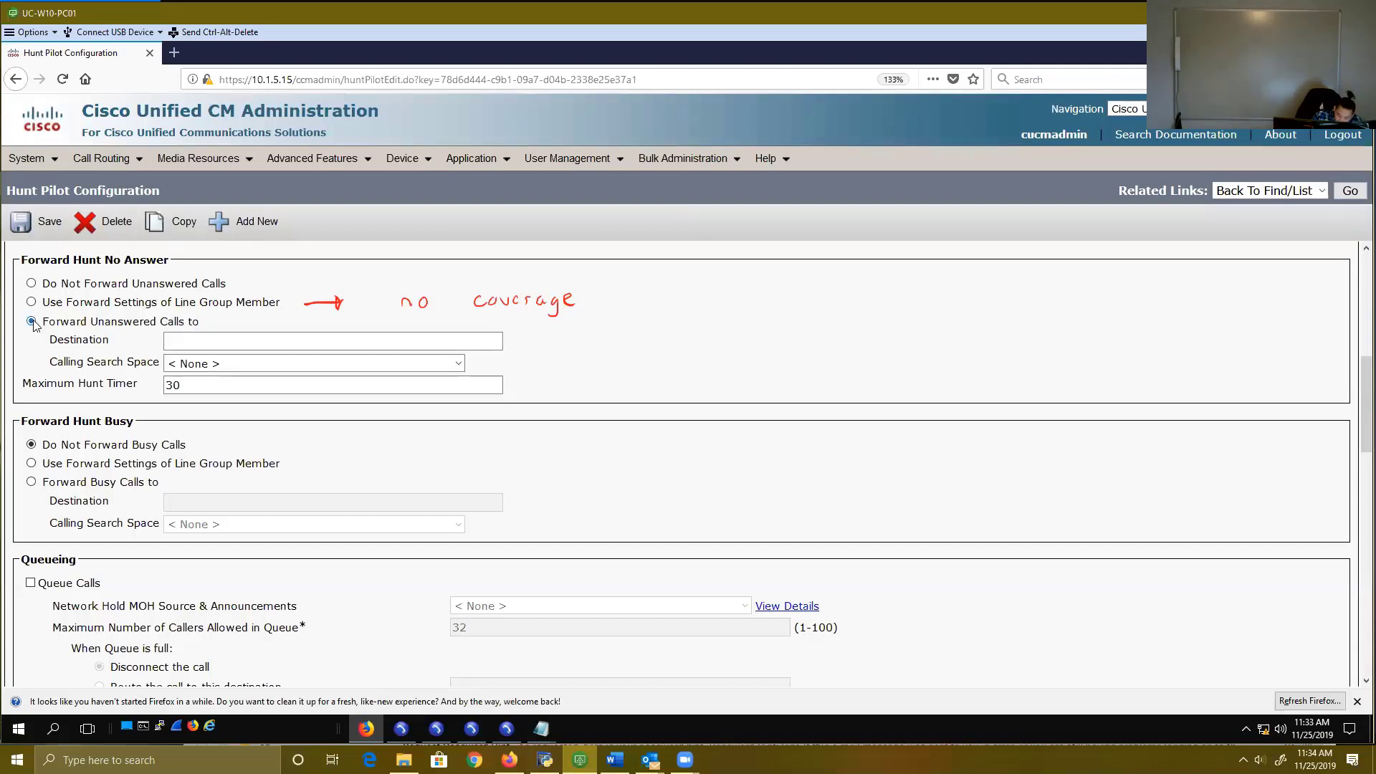
pyautogui.press('Escape')
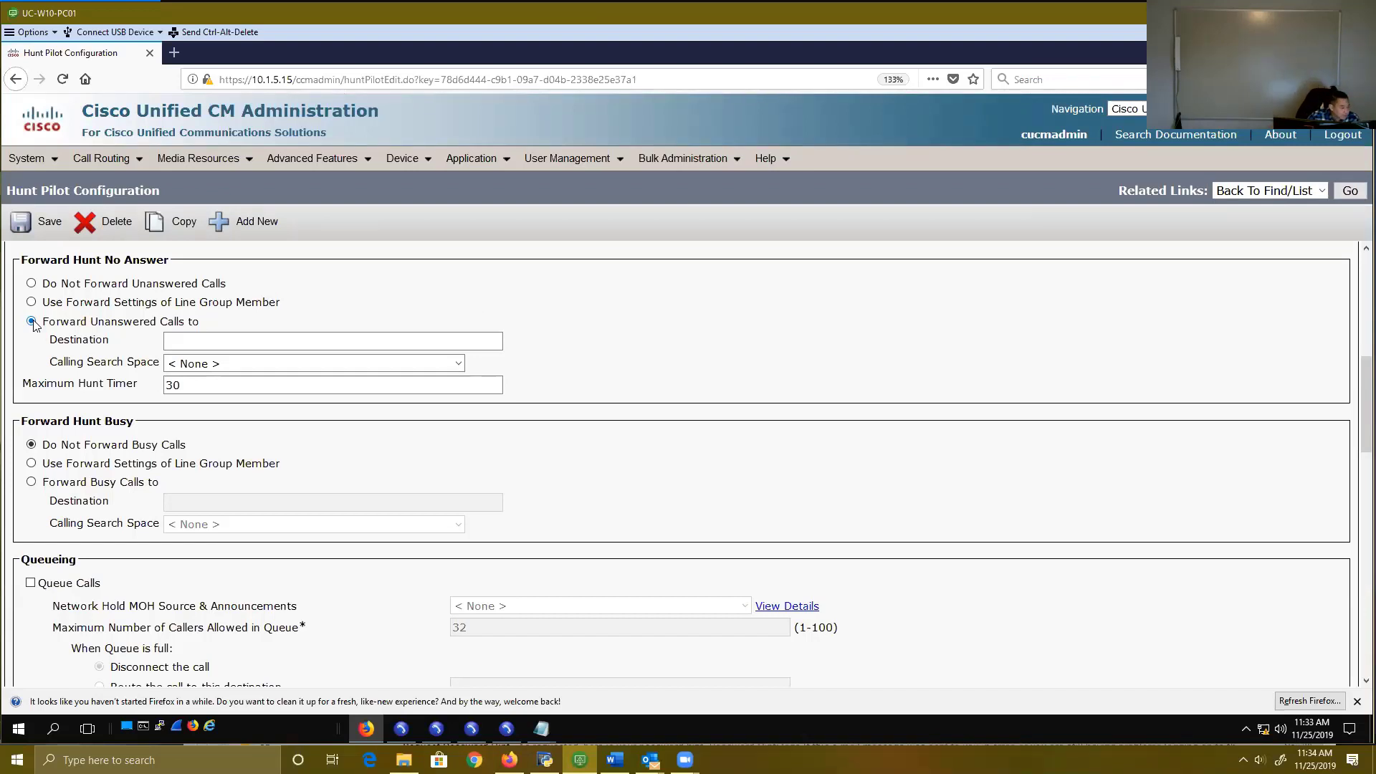
pyautogui.click(253, 341)
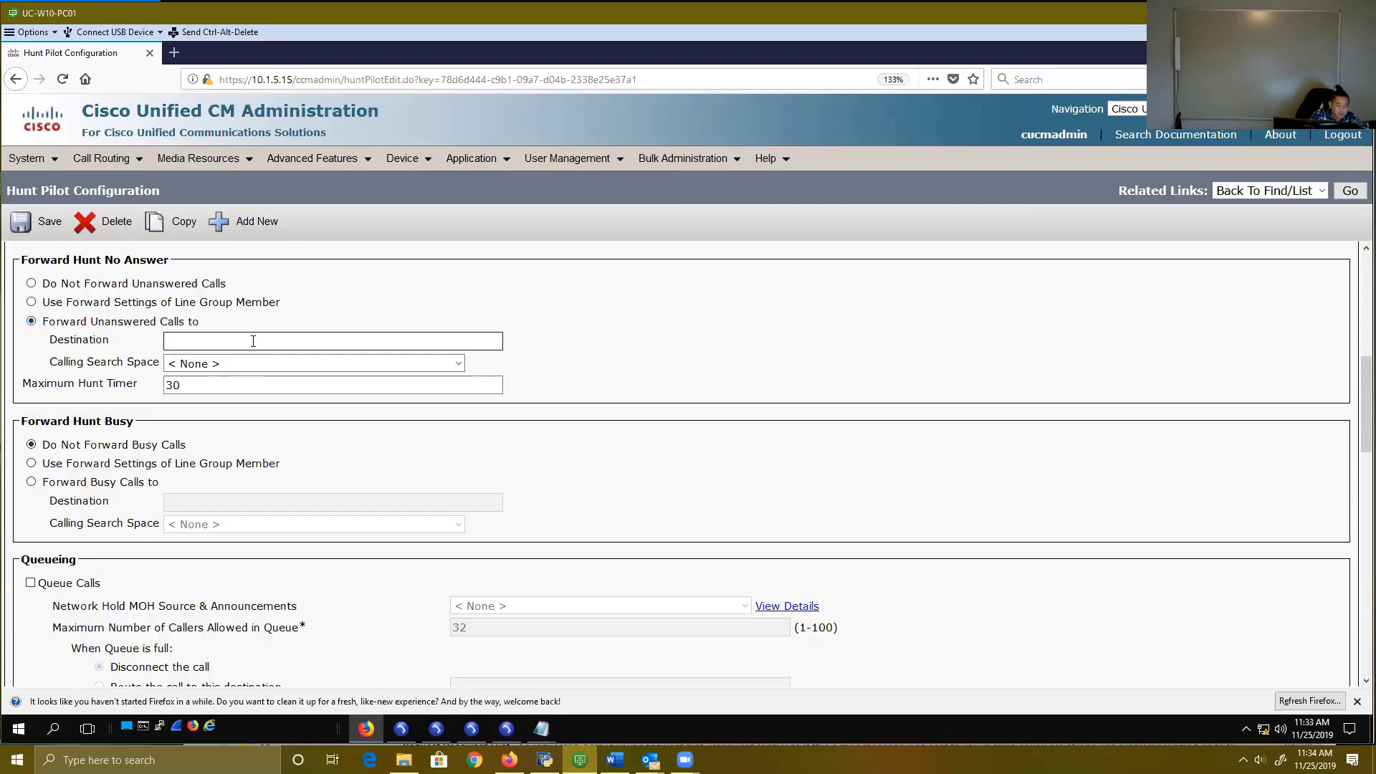
pyautogui.write('2001')
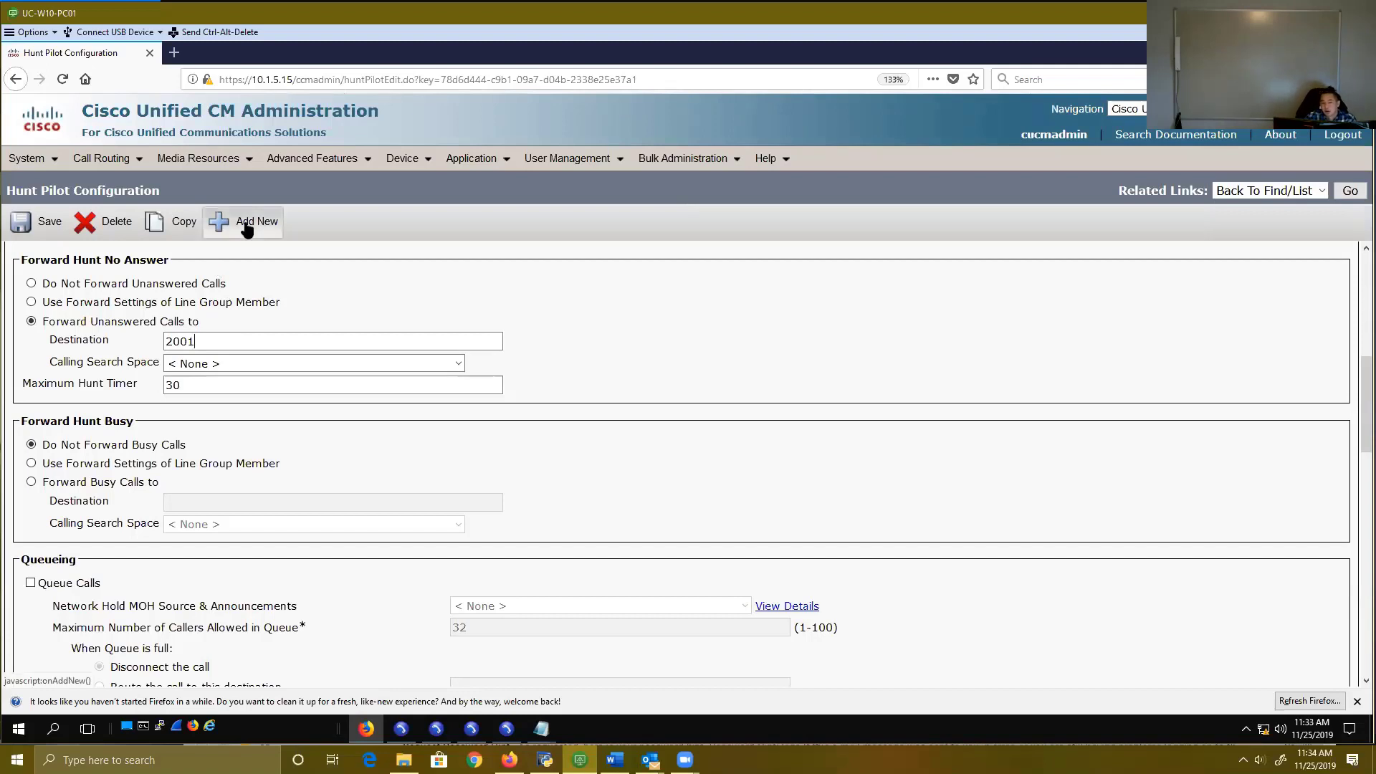
# Step: Replace the Forward Hunt No Answer destination with UNITY as an example, and clear the field again
pyautogui.doubleClick(224, 342)
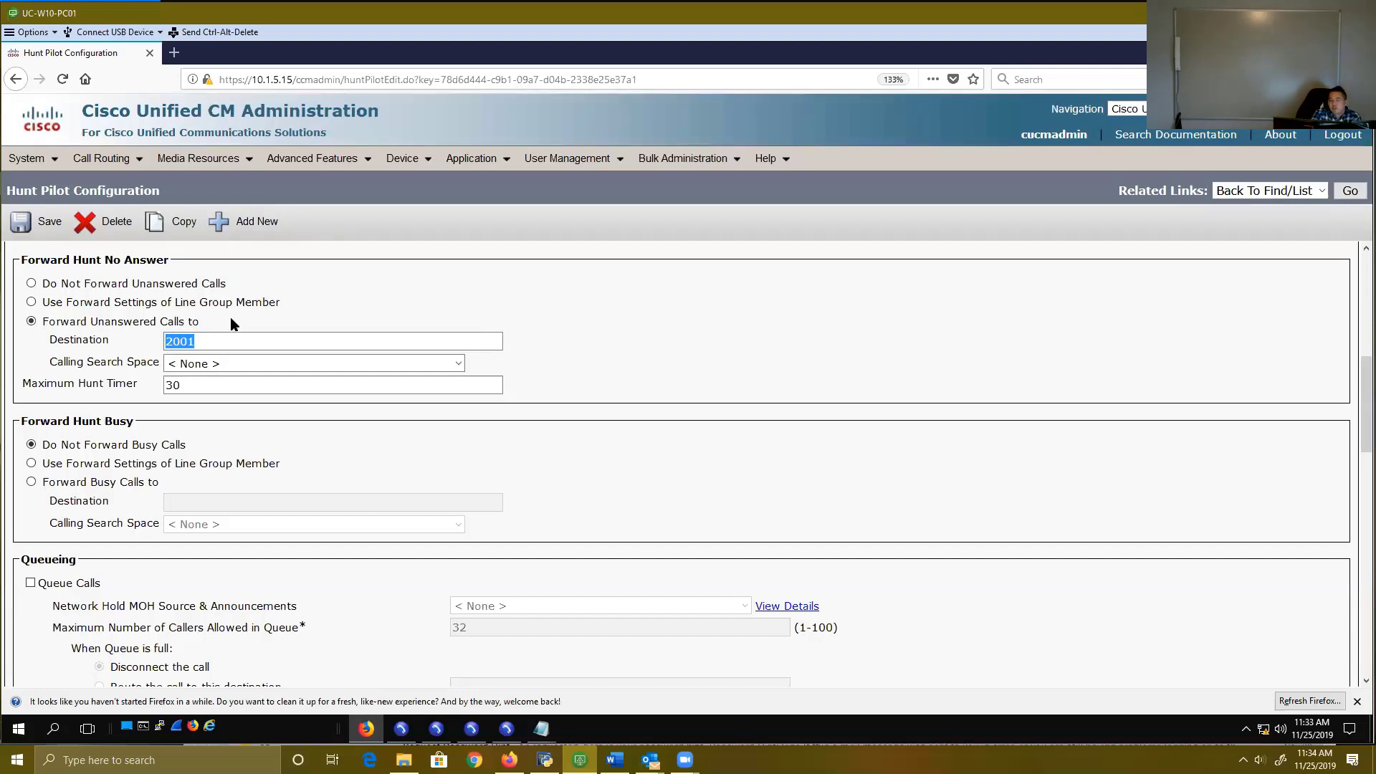
pyautogui.write('u')
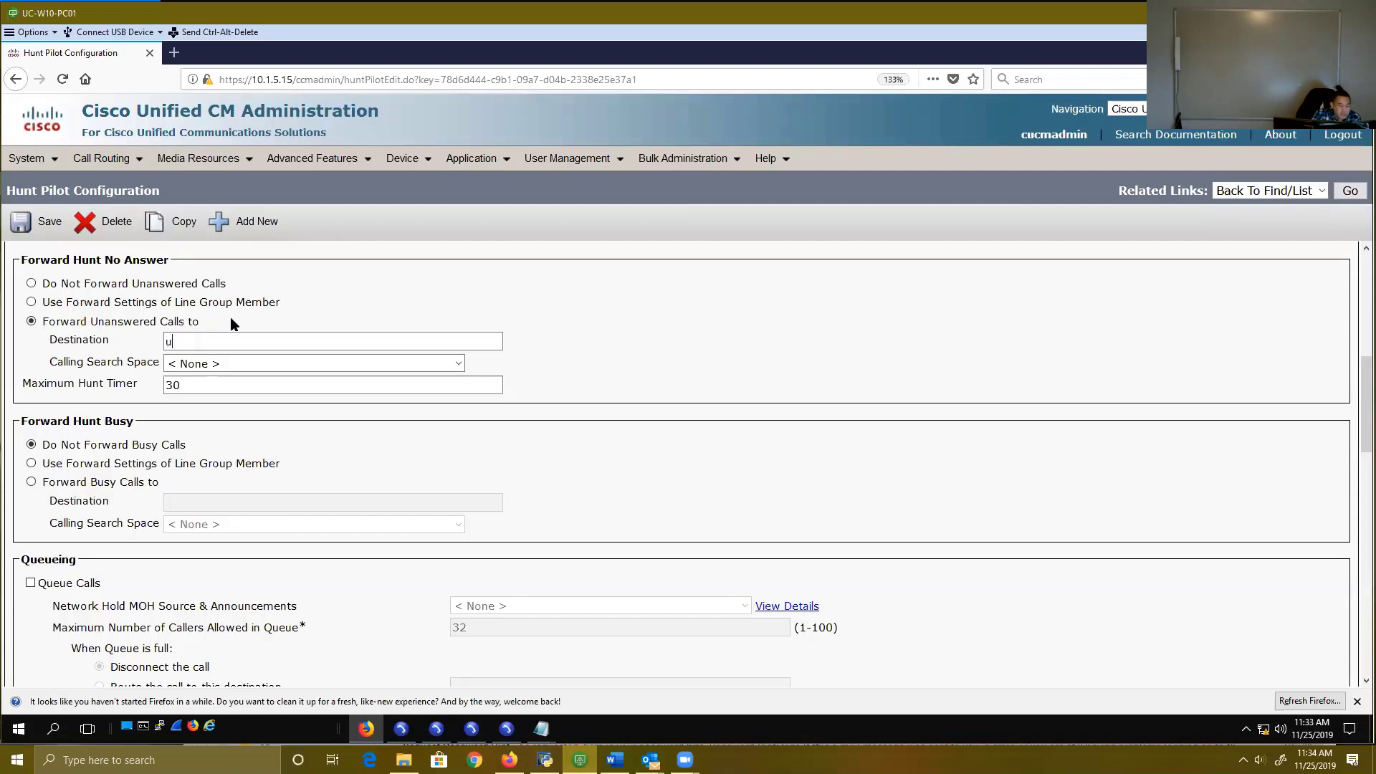
pyautogui.write('NITYT')
pyautogui.press('BackSpace')
pyautogui.press('BackSpace')
pyautogui.press('BackSpace')
pyautogui.press('BackSpace')
pyautogui.press('BackSpace')
pyautogui.press('BackSpace')
pyautogui.write('UNITY')
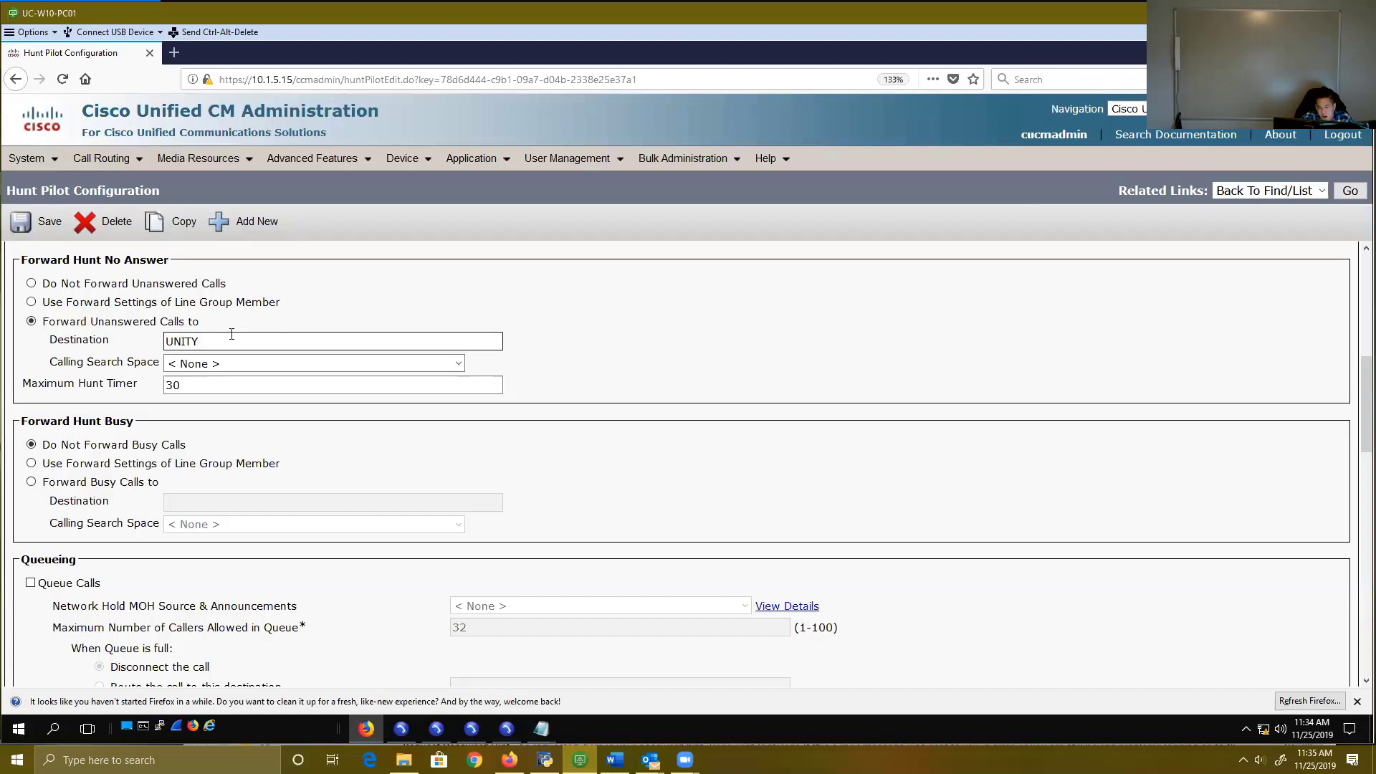
pyautogui.doubleClick(232, 340)
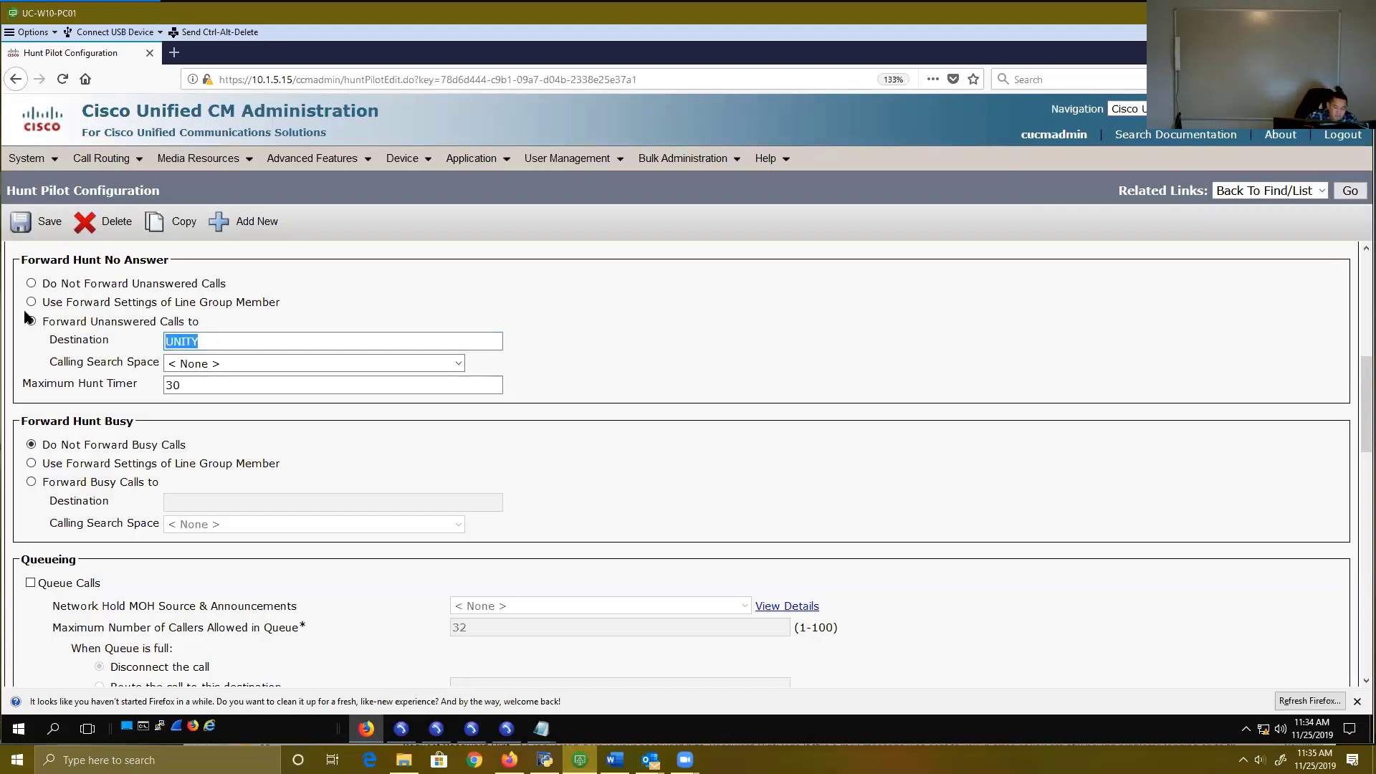
pyautogui.press('BackSpace')
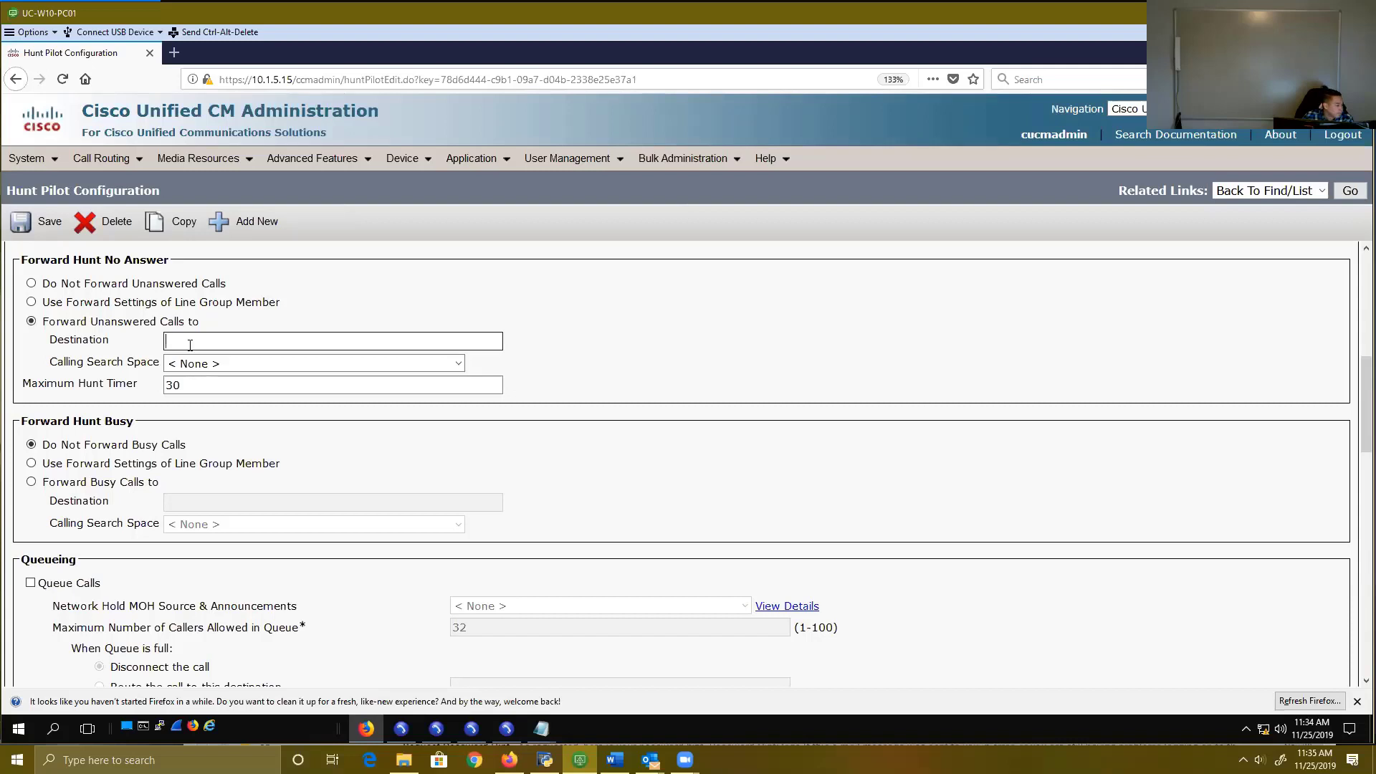
pyautogui.click(213, 364)
pyautogui.click(217, 371)
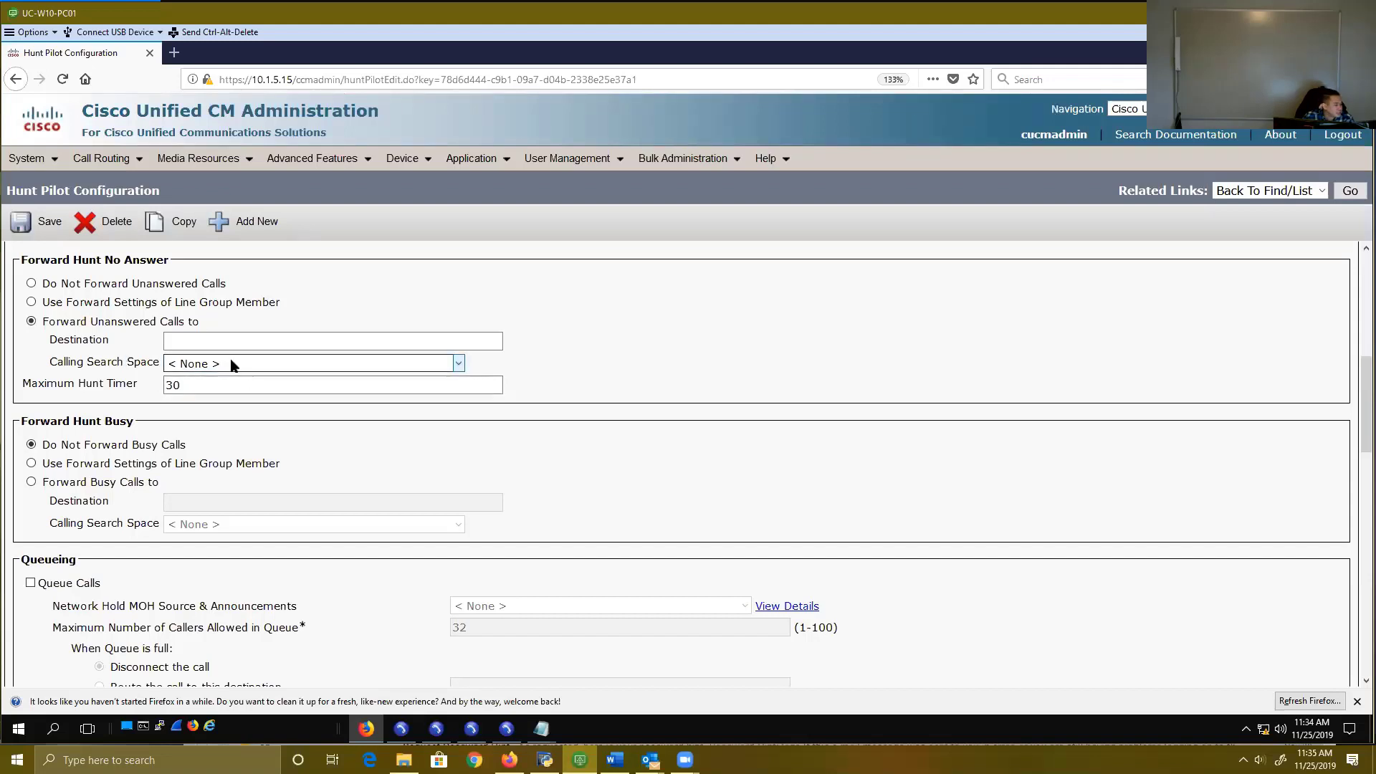
pyautogui.click(266, 349)
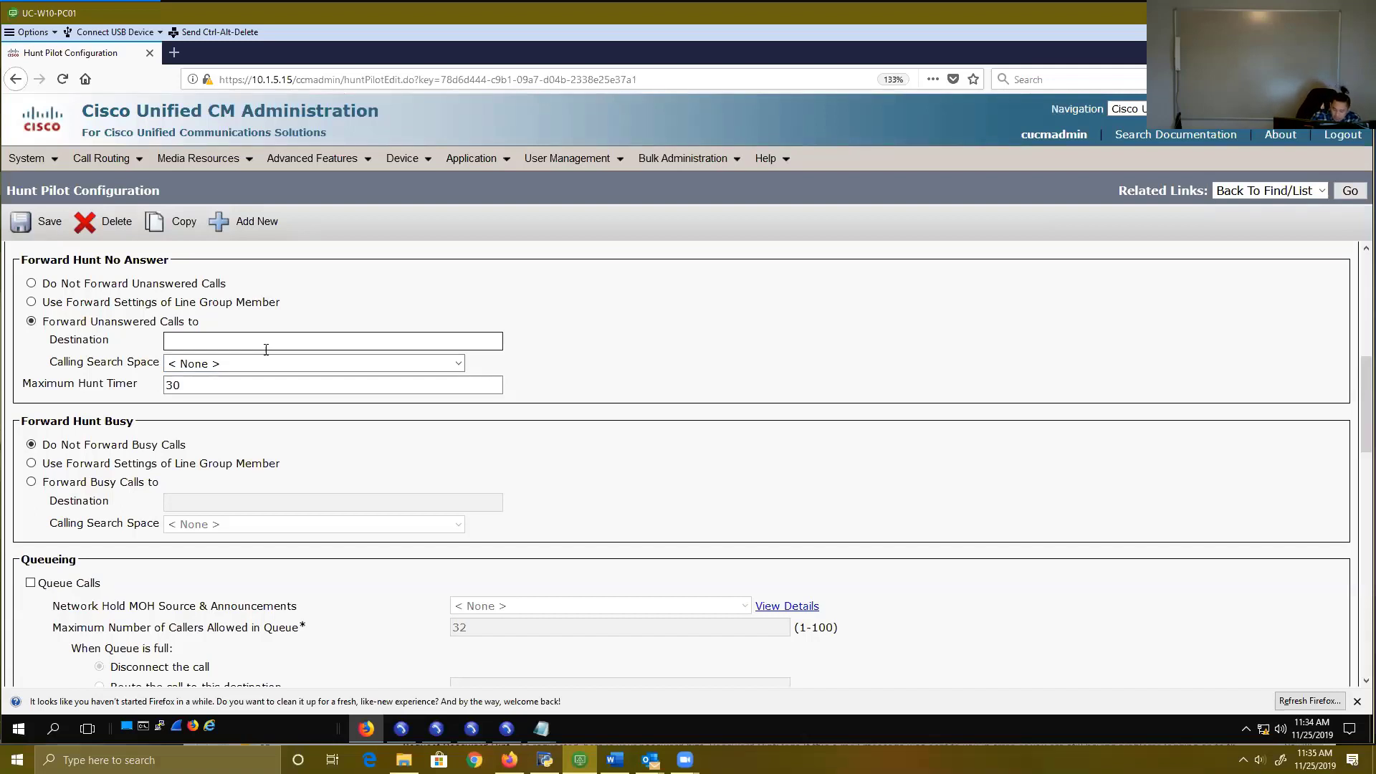
# Step: Sketch two phones labelled 2002 and 2004 in the empty area beside Forward Hunt No Answer, joined by an arrow from 2002 to 2004
pyautogui.moveTo(786, 304); pyautogui.dragTo(798, 287)
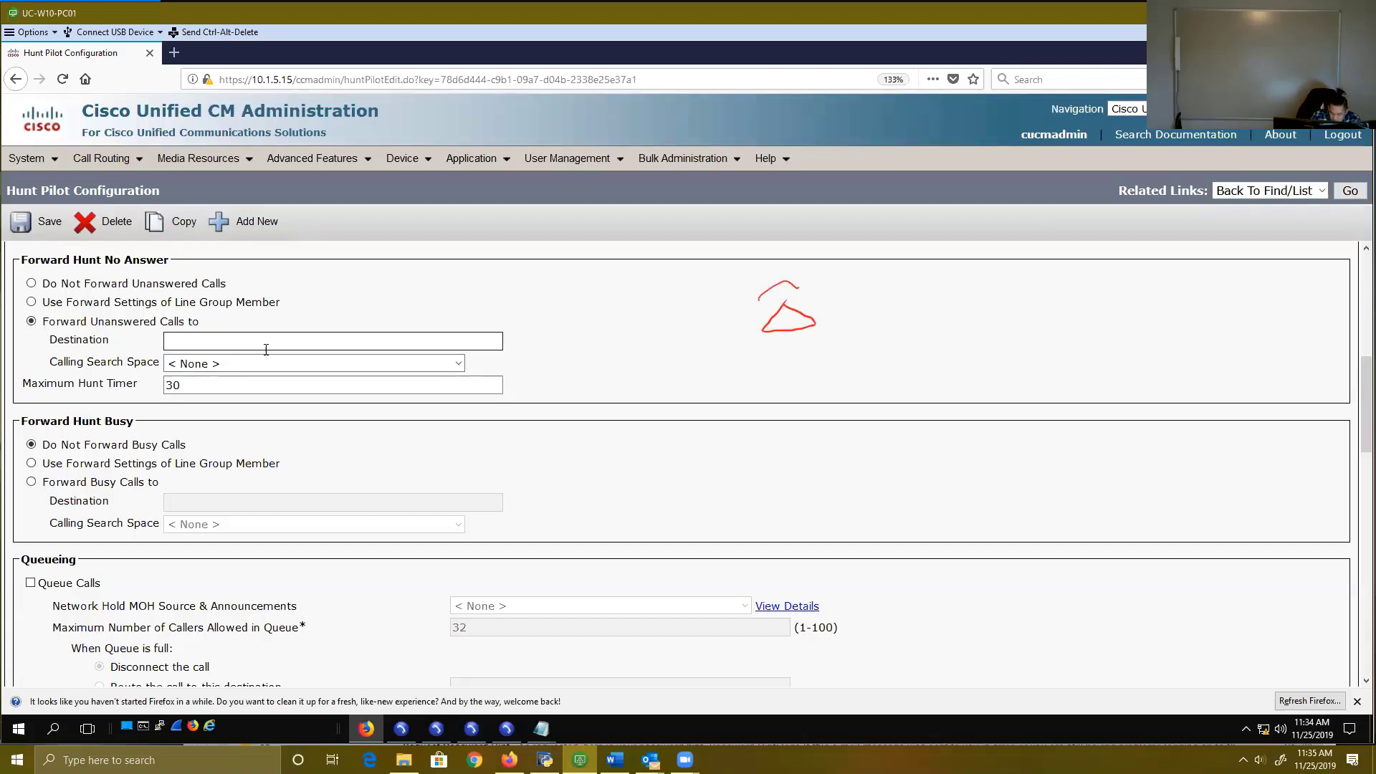
pyautogui.moveTo(770, 350); pyautogui.dragTo(792, 349)
pyautogui.moveTo(805, 345); pyautogui.dragTo(962, 295)
pyautogui.moveTo(1059, 283); pyautogui.dragTo(1065, 268)
pyautogui.moveTo(1040, 325)
pyautogui.mouseDown()
pyautogui.moveTo(1053, 335)
pyautogui.moveTo(1079, 319)
pyautogui.mouseUp()
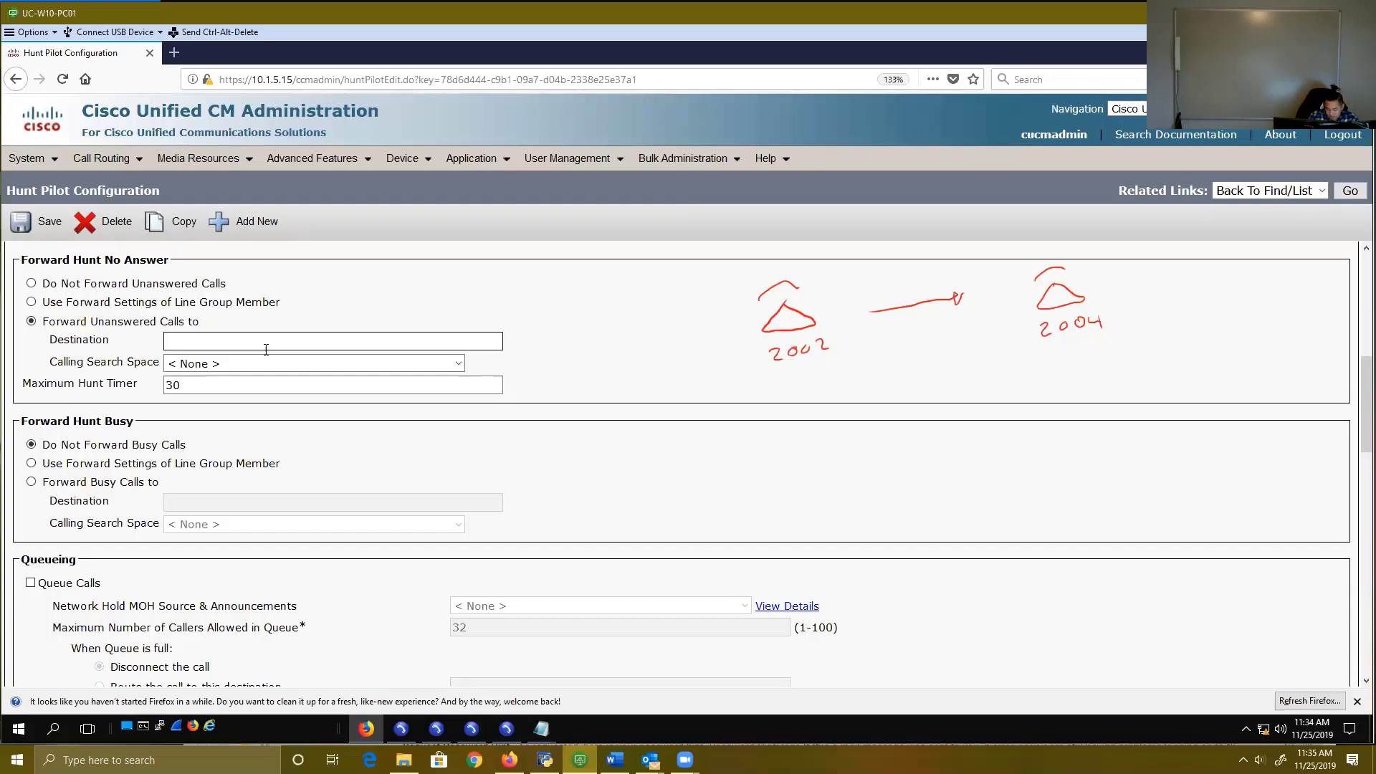
# Step: Annotate phone 2002 with a branching arrow and the note "CFDALL → VM"
pyautogui.moveTo(801, 383); pyautogui.dragTo(850, 405)
pyautogui.moveTo(884, 386)
pyautogui.mouseDown()
pyautogui.moveTo(885, 398)
pyautogui.moveTo(898, 381)
pyautogui.moveTo(905, 401)
pyautogui.moveTo(969, 398)
pyautogui.mouseUp()
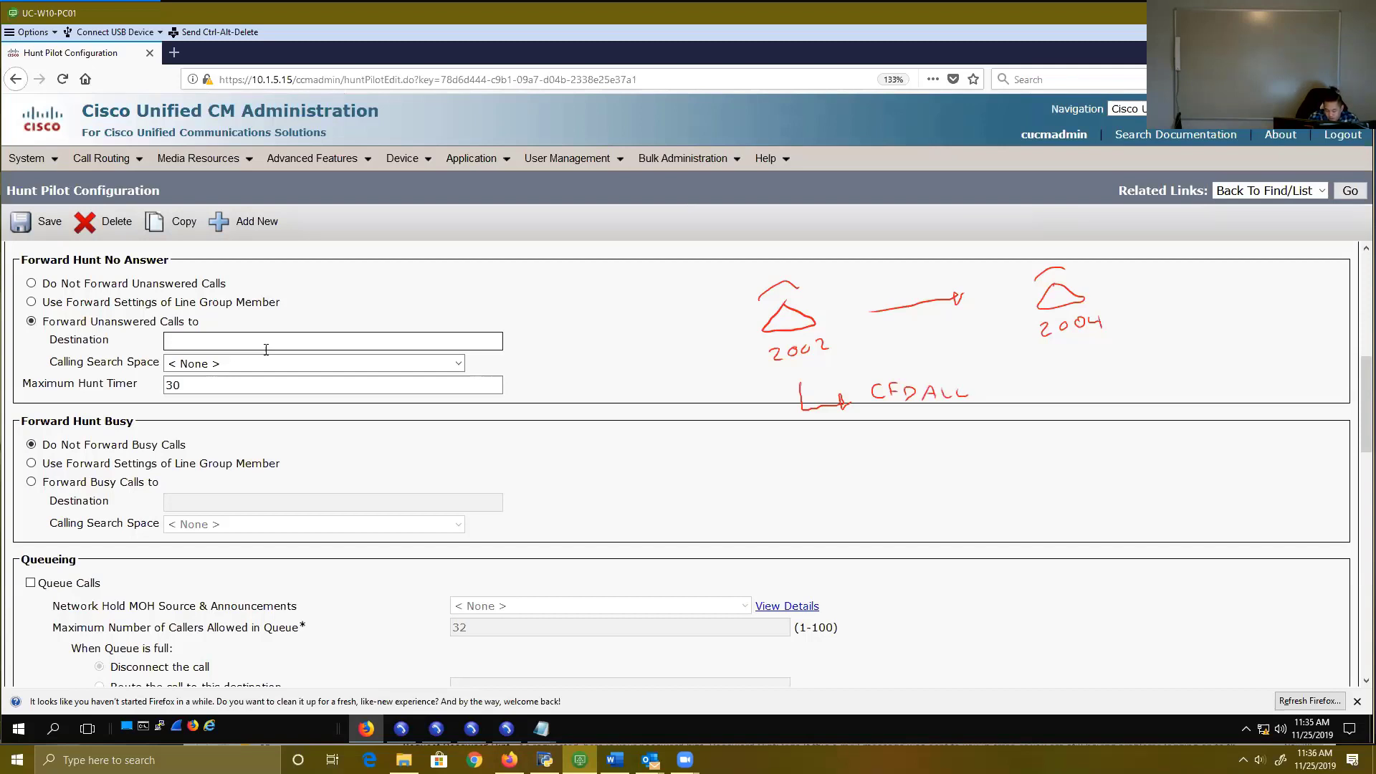
pyautogui.moveTo(988, 393); pyautogui.dragTo(1072, 397)
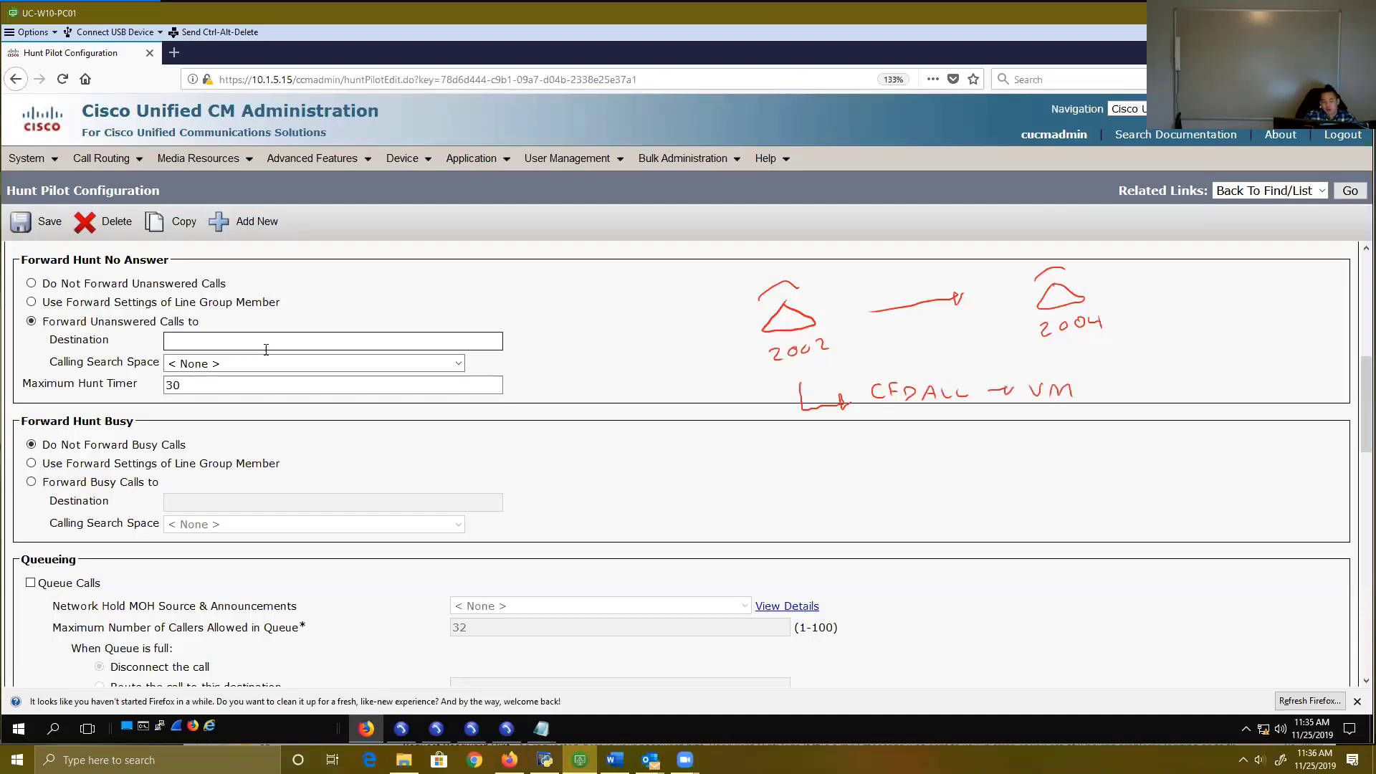
# Step: Circle hunt pilot 2999 and draw arrows from it through hunt list test_HL and "LG" to phone 2002
pyautogui.scroll(5, 387, 430)
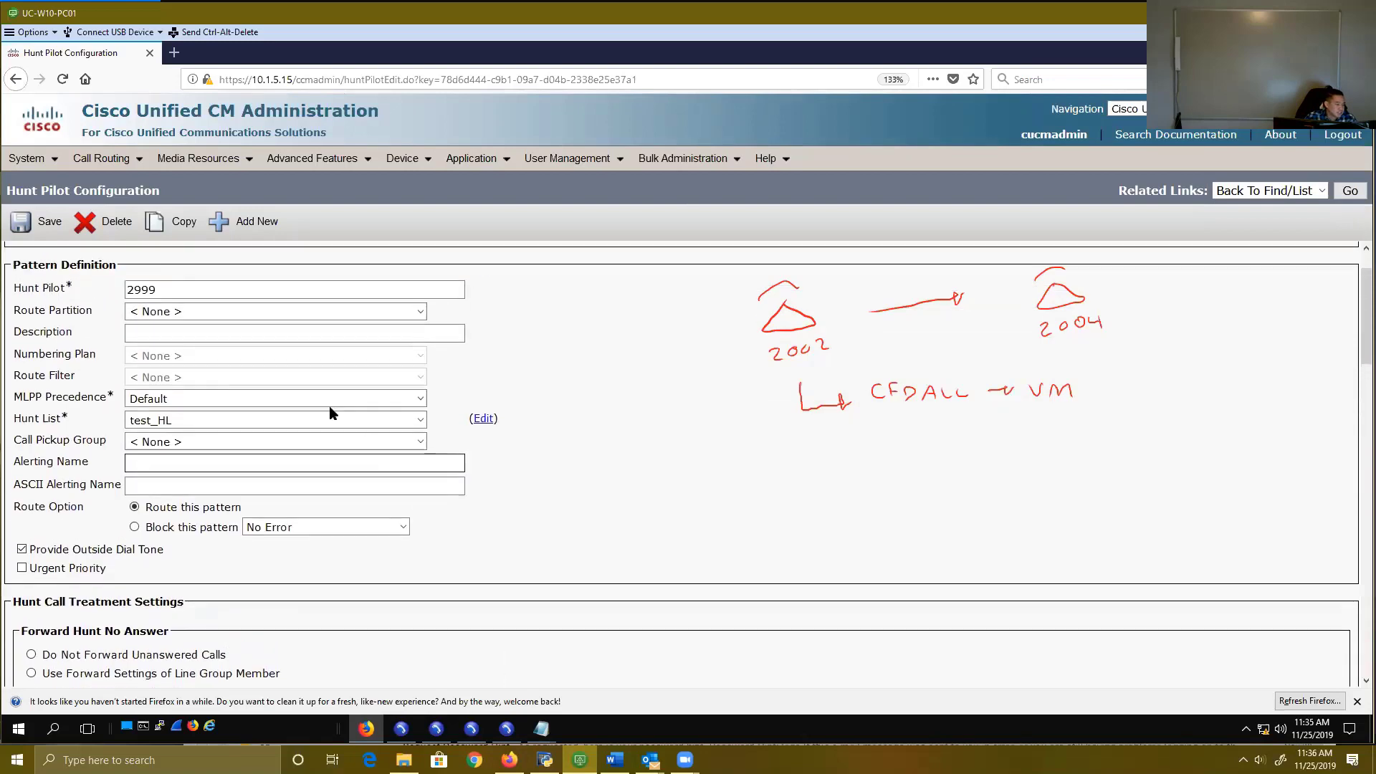
pyautogui.scroll(1, 331, 412)
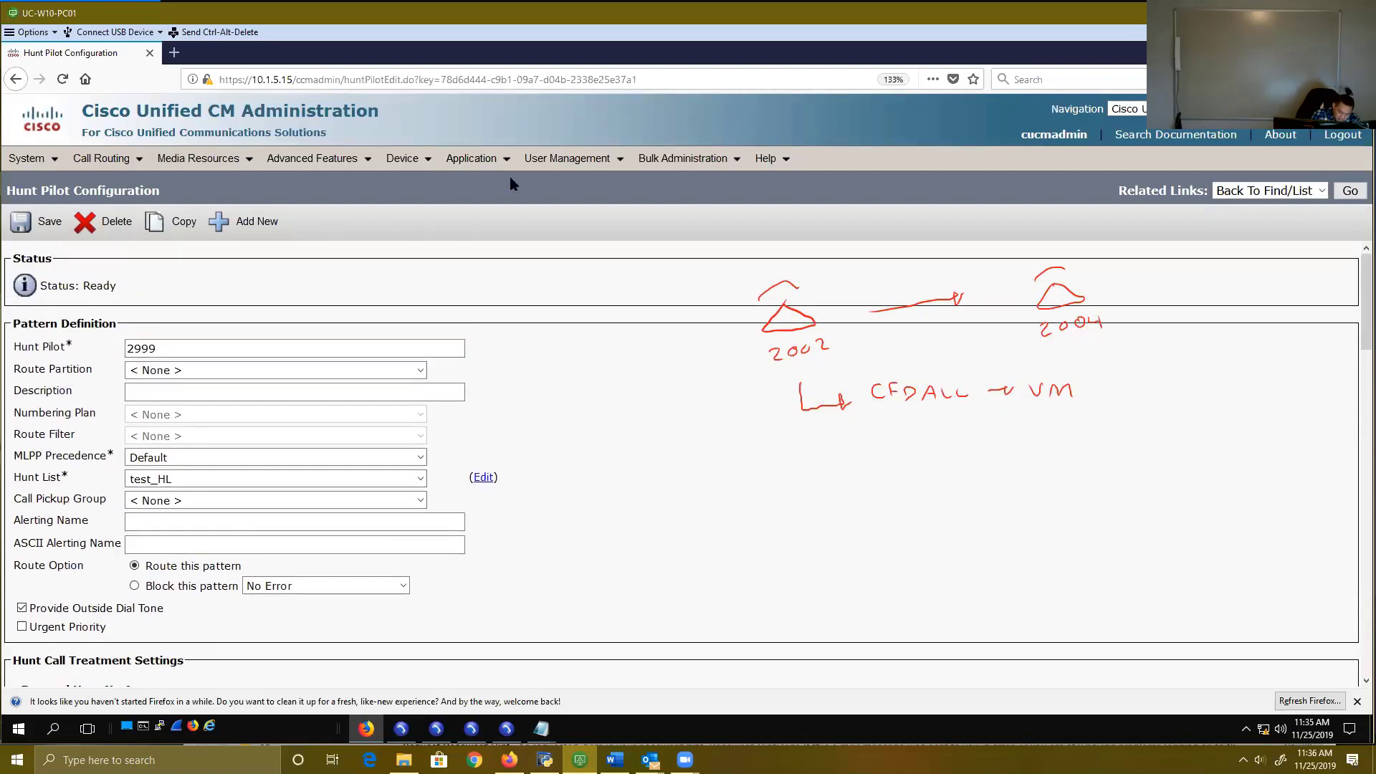
pyautogui.moveTo(105, 288); pyautogui.dragTo(140, 321)
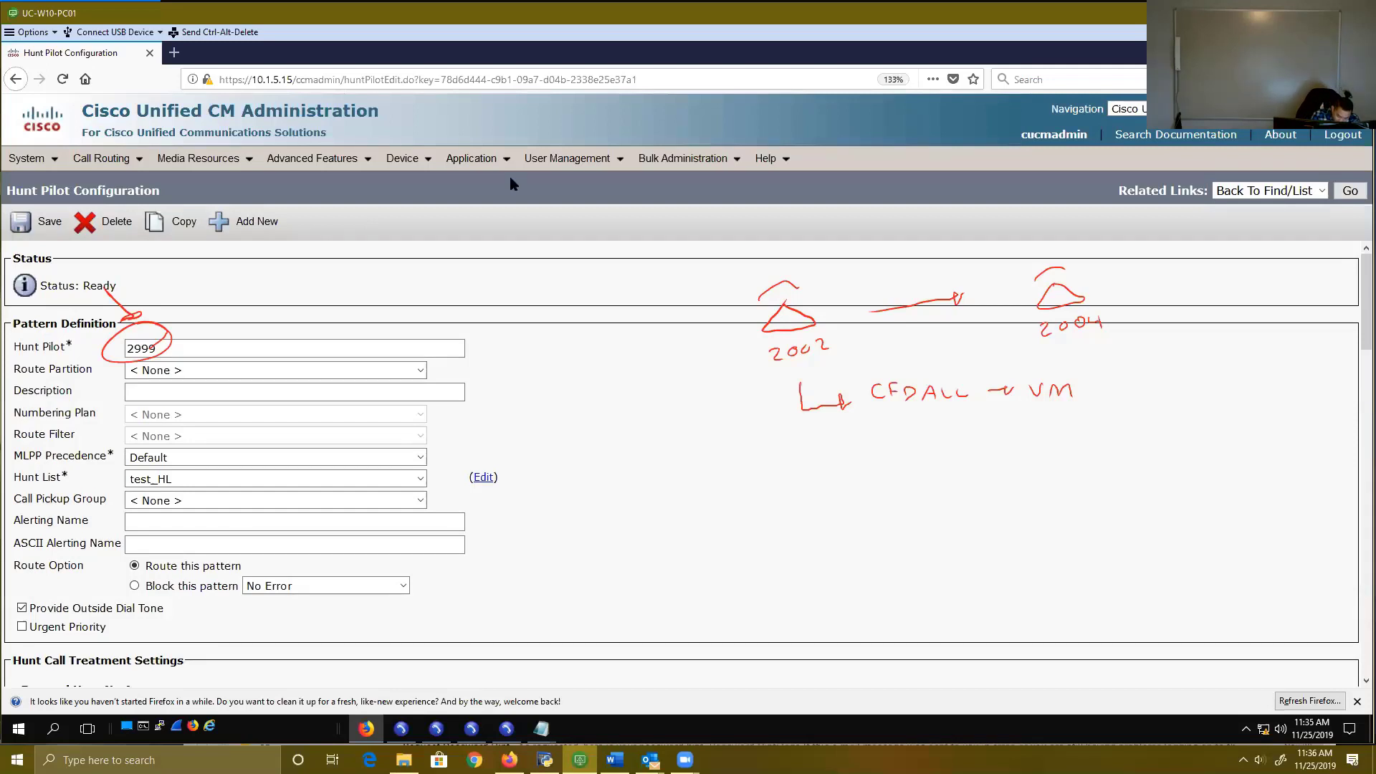
pyautogui.moveTo(110, 371); pyautogui.dragTo(120, 478)
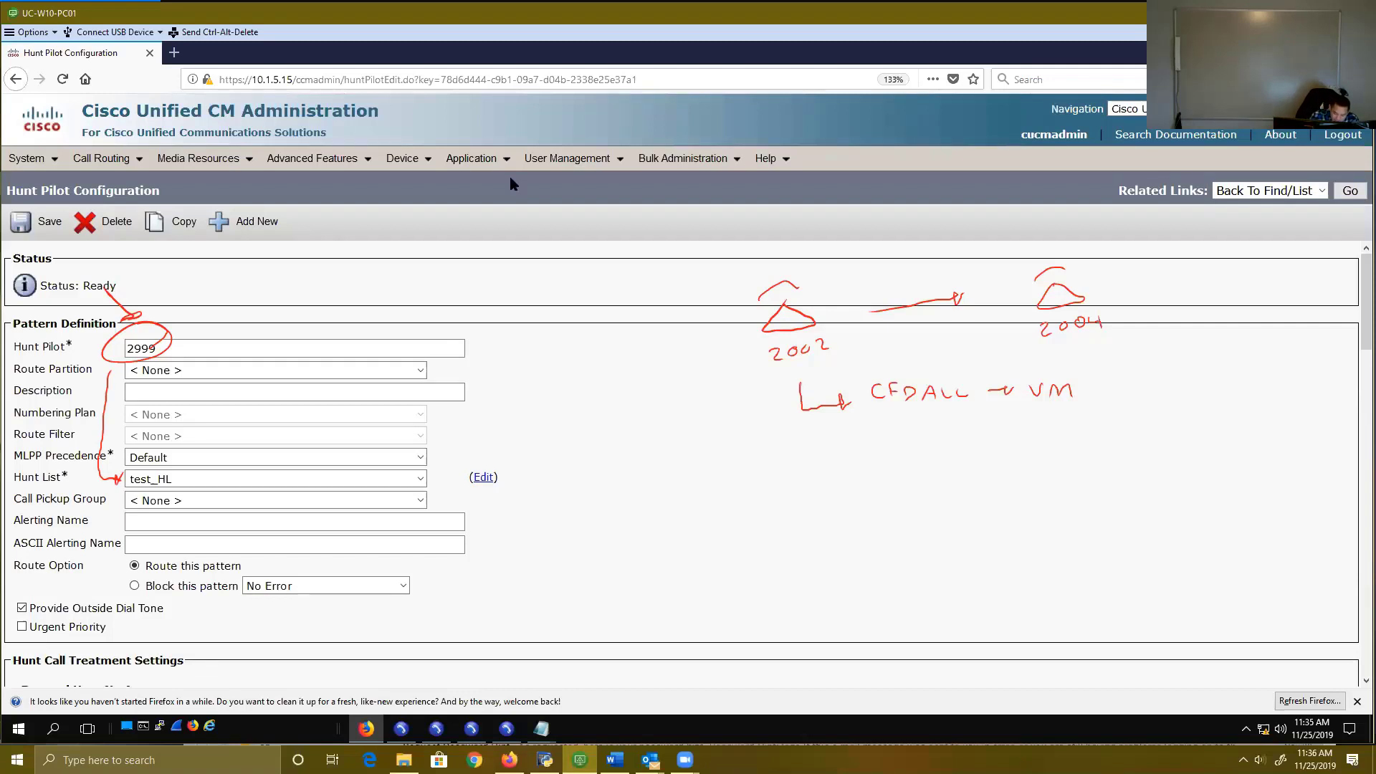
pyautogui.moveTo(435, 476)
pyautogui.mouseDown()
pyautogui.moveTo(589, 477)
pyautogui.moveTo(700, 386)
pyautogui.mouseUp()
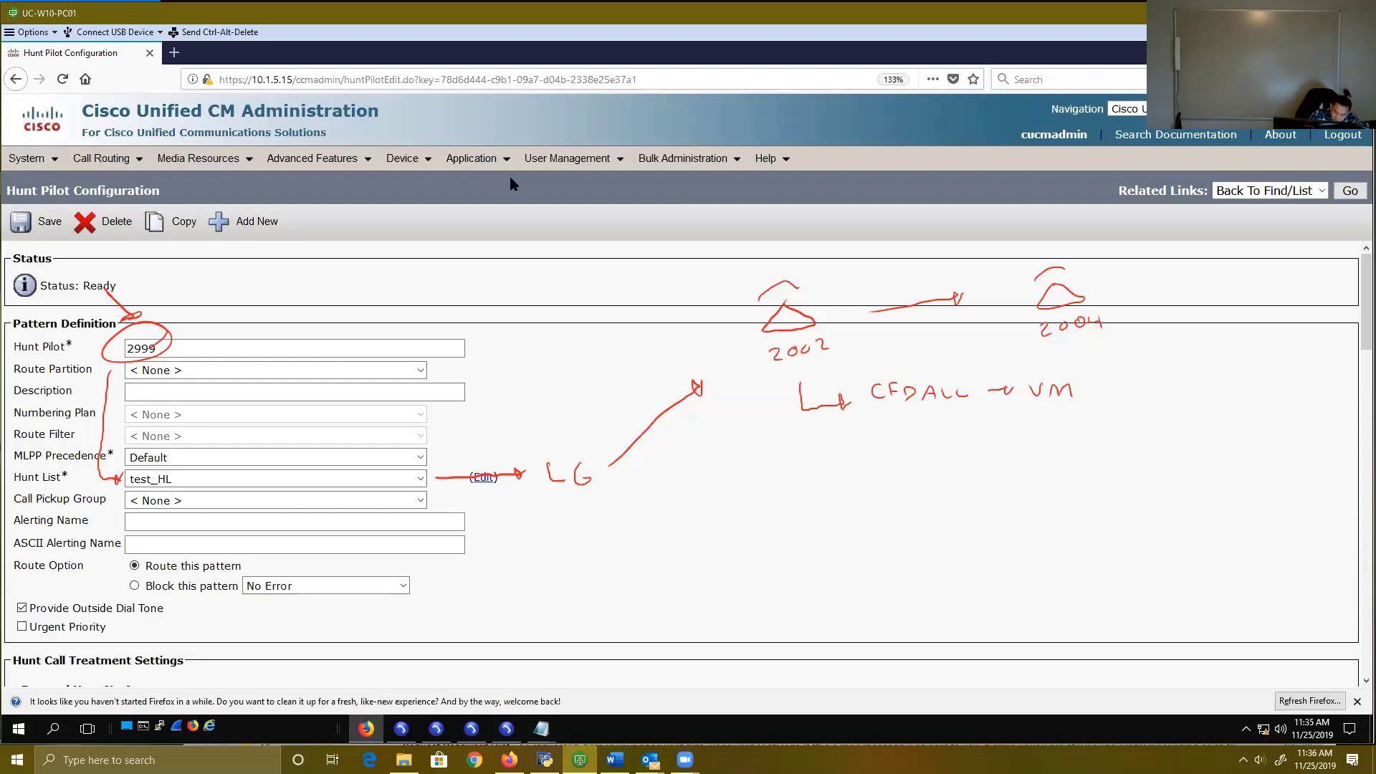
# Step: Draw ringing waves beside phones 2002 and 2004 with a second arrow between them, and mark a star above hunt pilot 2999
pyautogui.moveTo(668, 246); pyautogui.dragTo(732, 295)
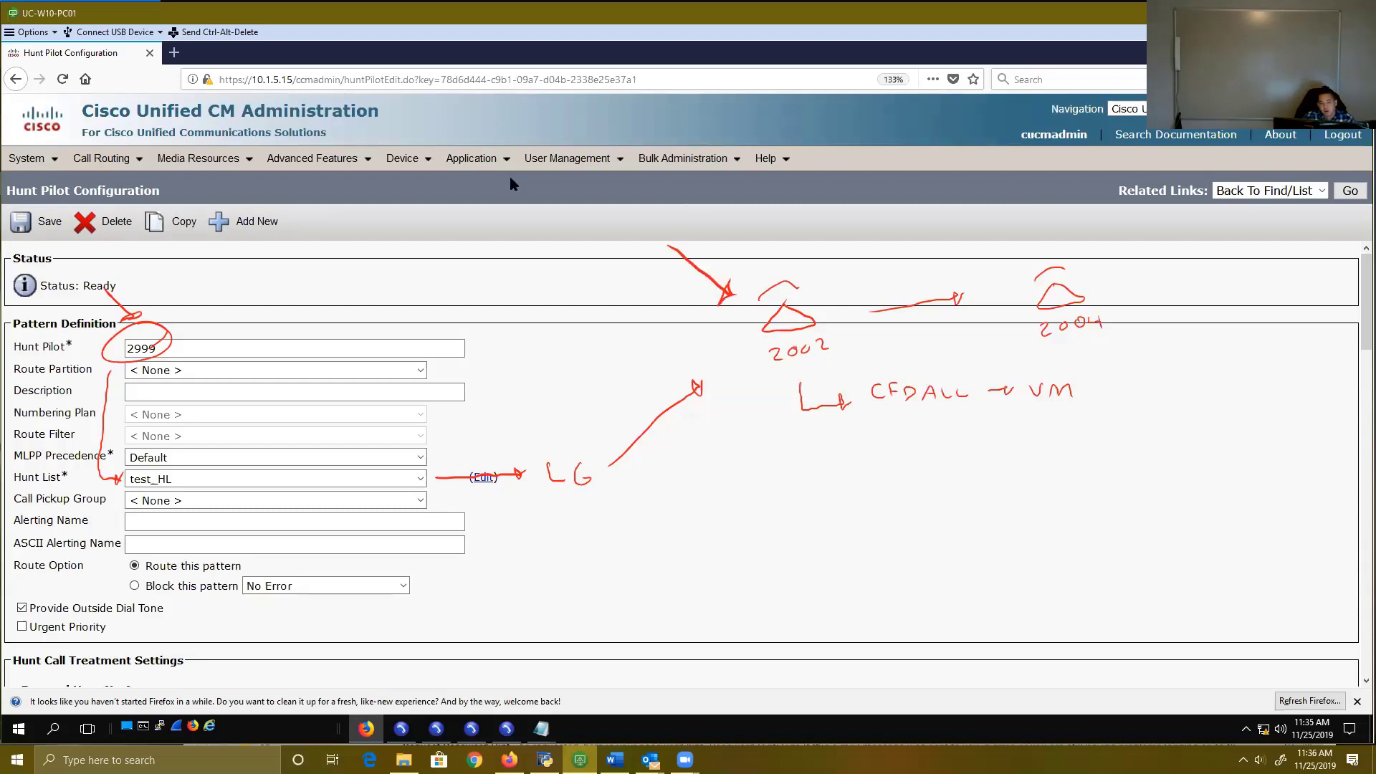
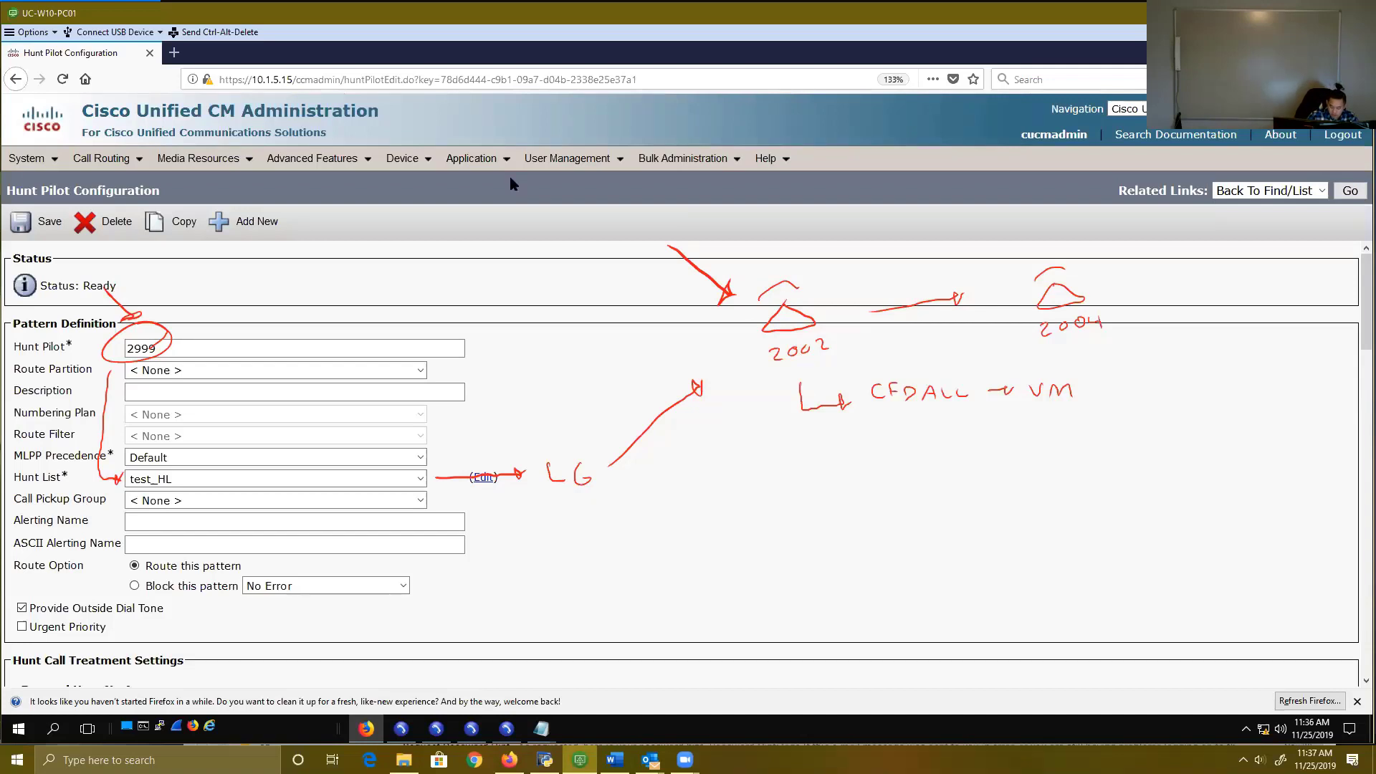
pyautogui.hotkey('ctrl', 'z')
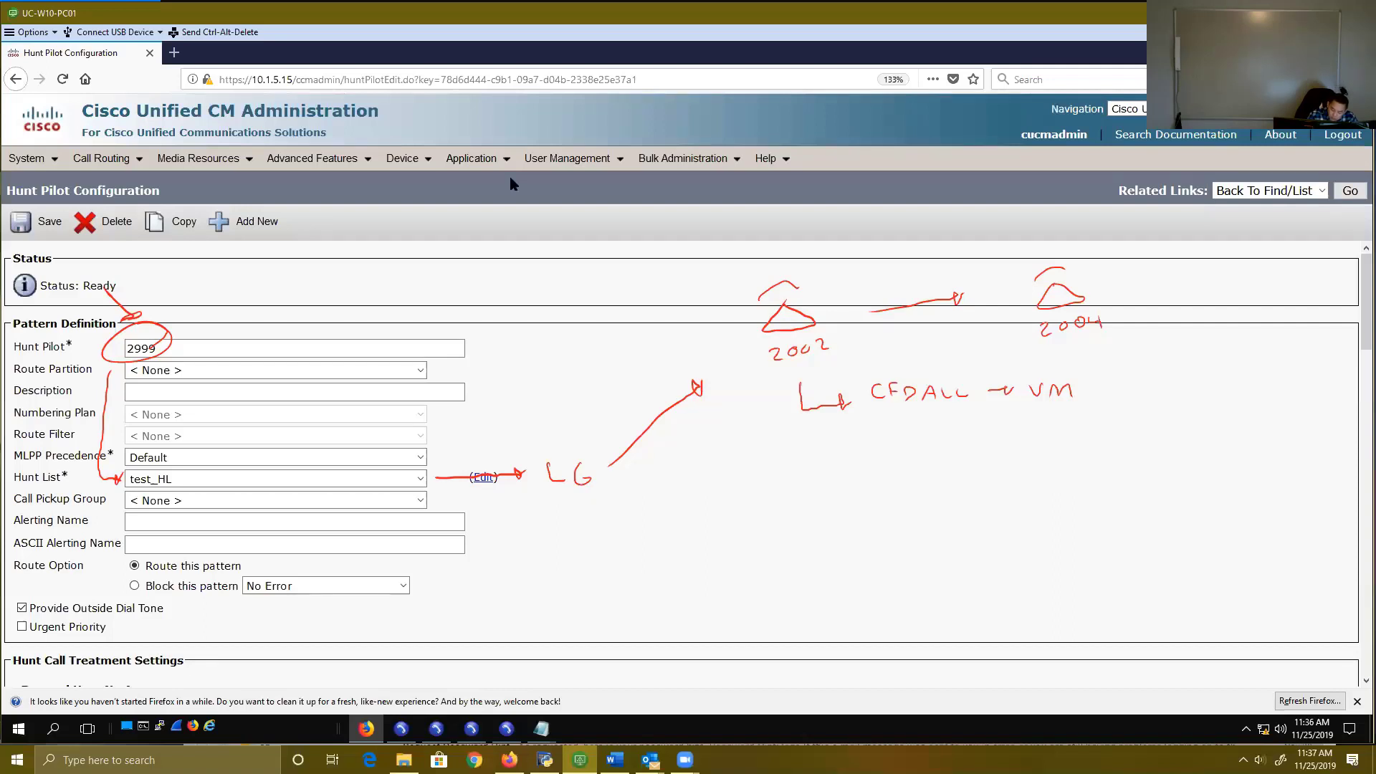
pyautogui.moveTo(766, 261); pyautogui.dragTo(733, 295)
pyautogui.moveTo(748, 231); pyautogui.dragTo(685, 290)
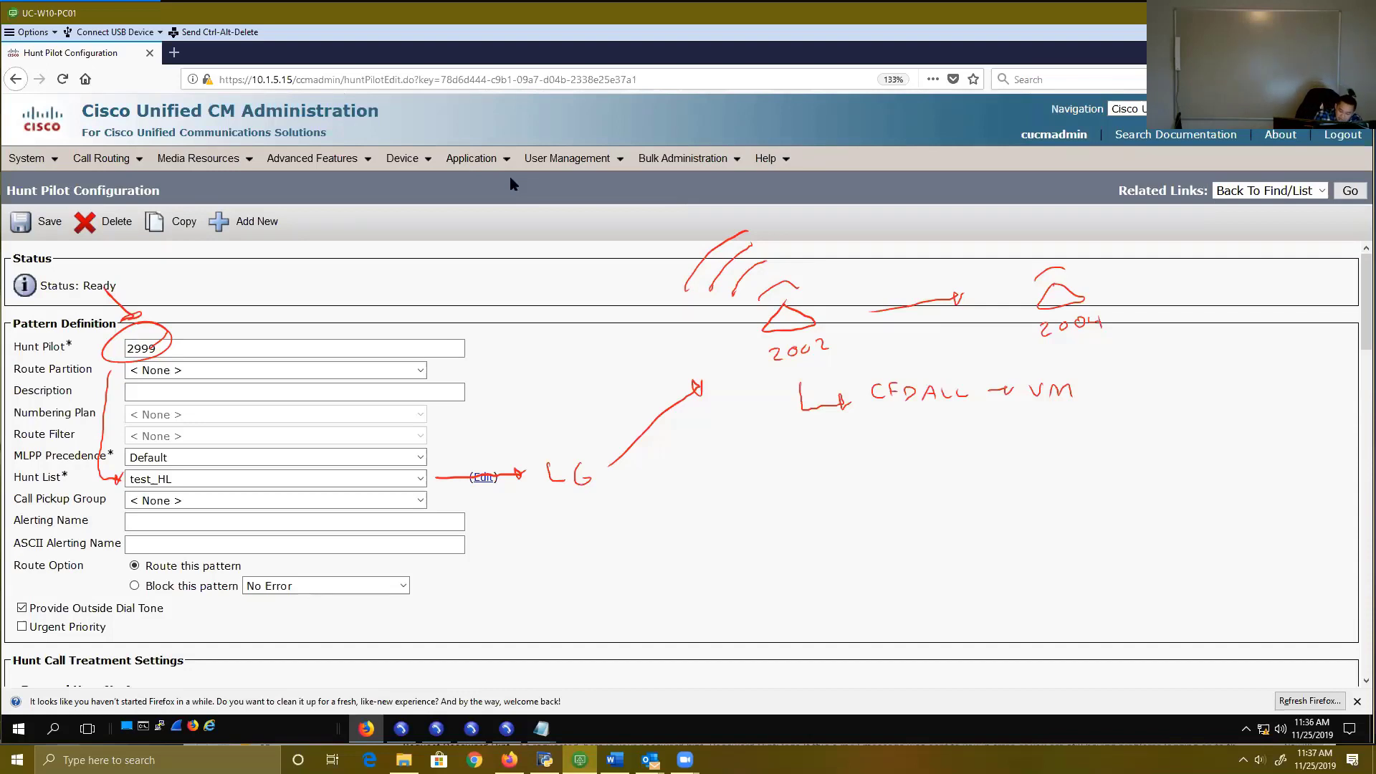
pyautogui.moveTo(89, 229); pyautogui.dragTo(91, 267)
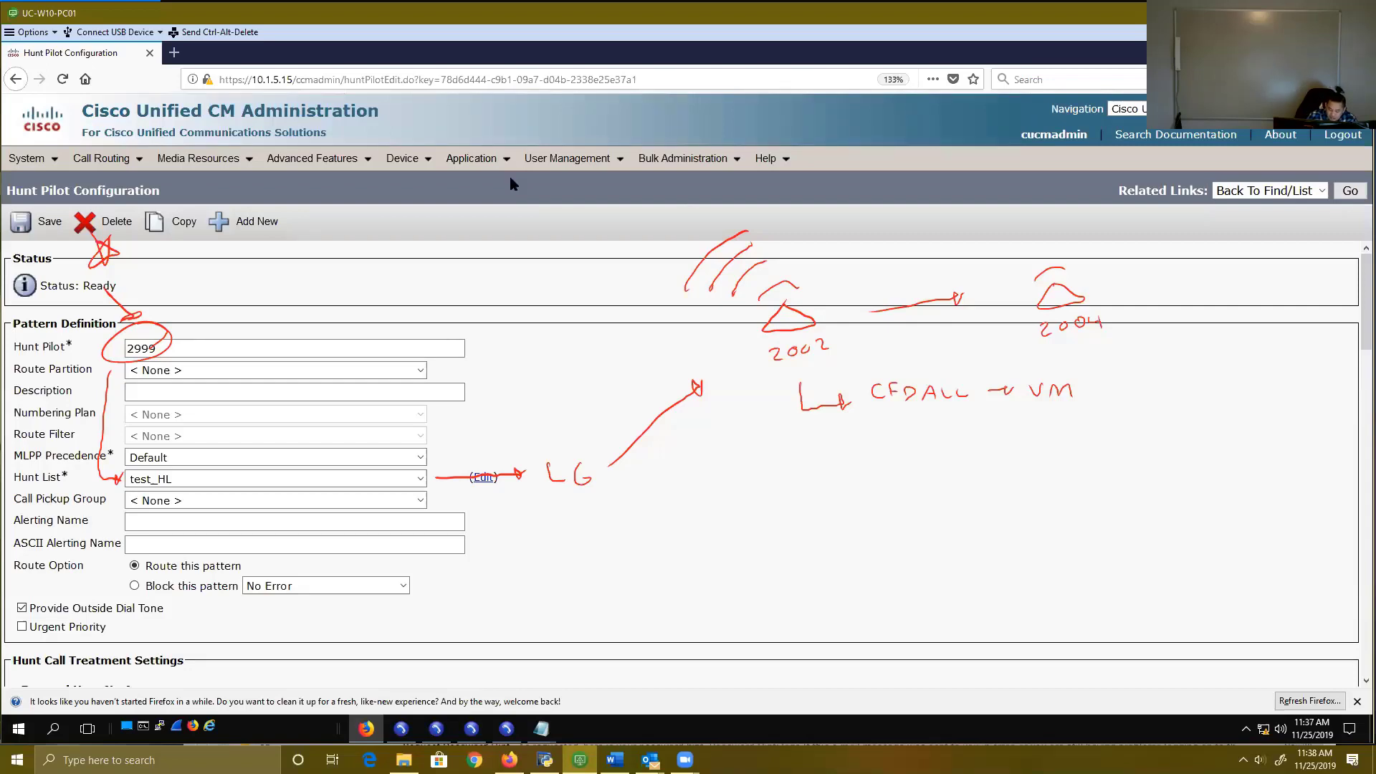
pyautogui.moveTo(857, 274)
pyautogui.mouseDown()
pyautogui.moveTo(991, 264)
pyautogui.moveTo(1045, 238)
pyautogui.moveTo(1046, 185)
pyautogui.mouseUp()
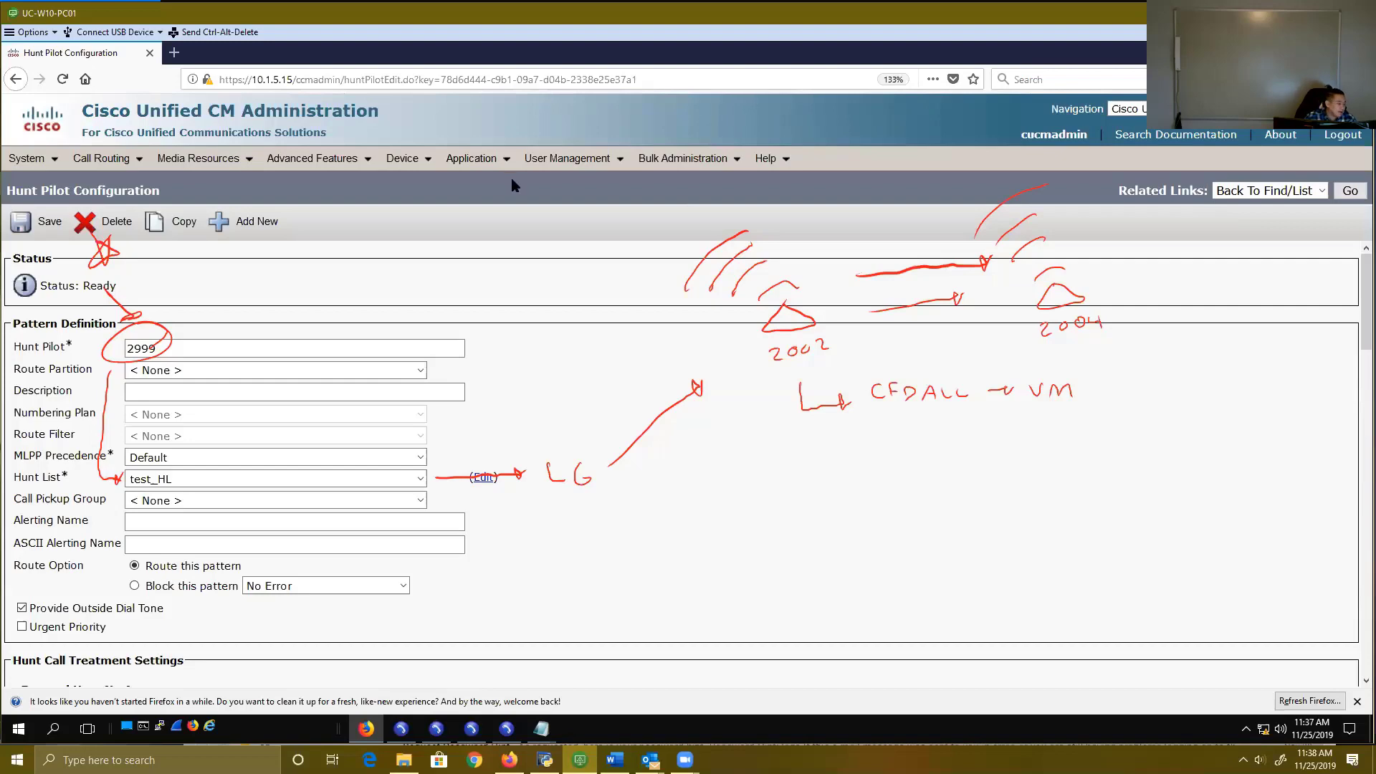
# Step: Handwrite 2002 over the Forward Unanswered Calls to destination field and circle it
pyautogui.scroll(-5, 430, 406)
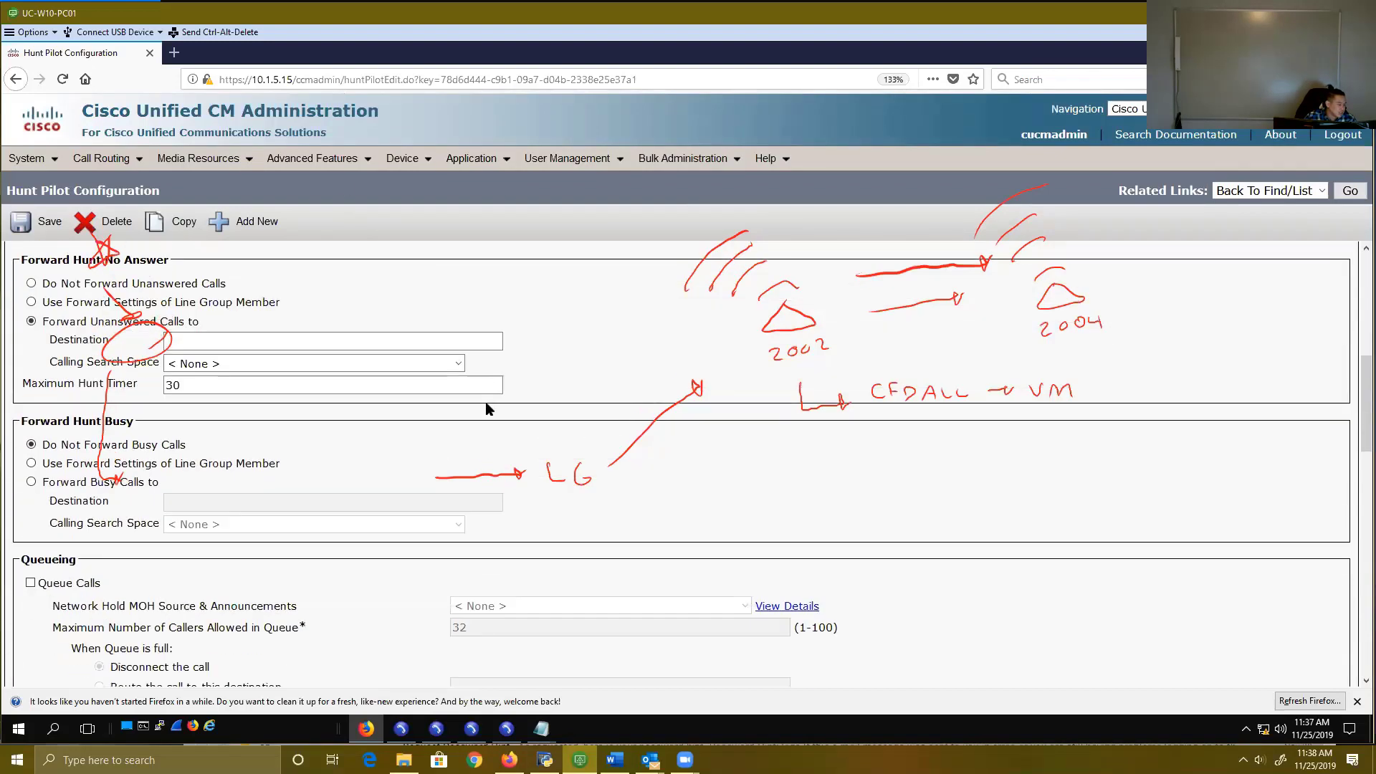
pyautogui.scroll(2, 486, 409)
pyautogui.scroll(1, 485, 408)
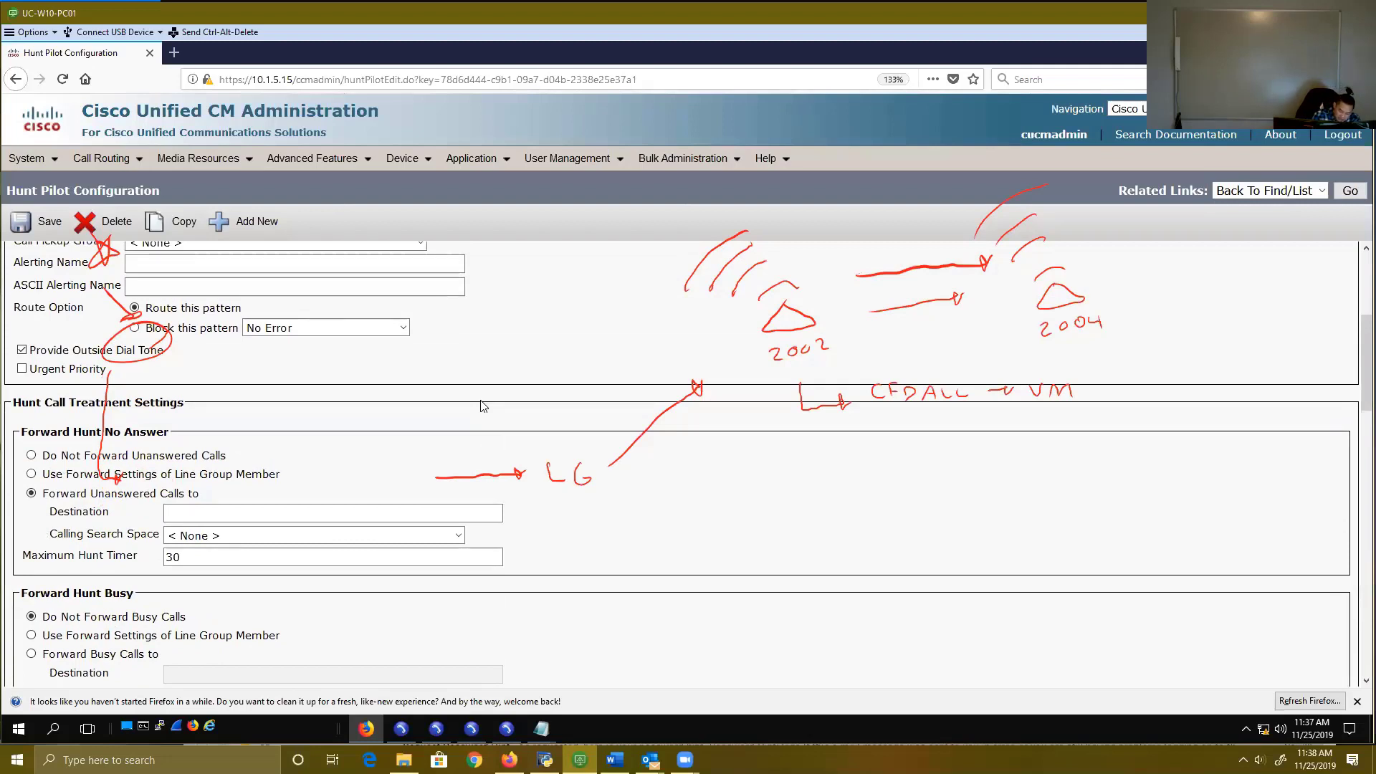
pyautogui.moveTo(185, 506); pyautogui.dragTo(253, 519)
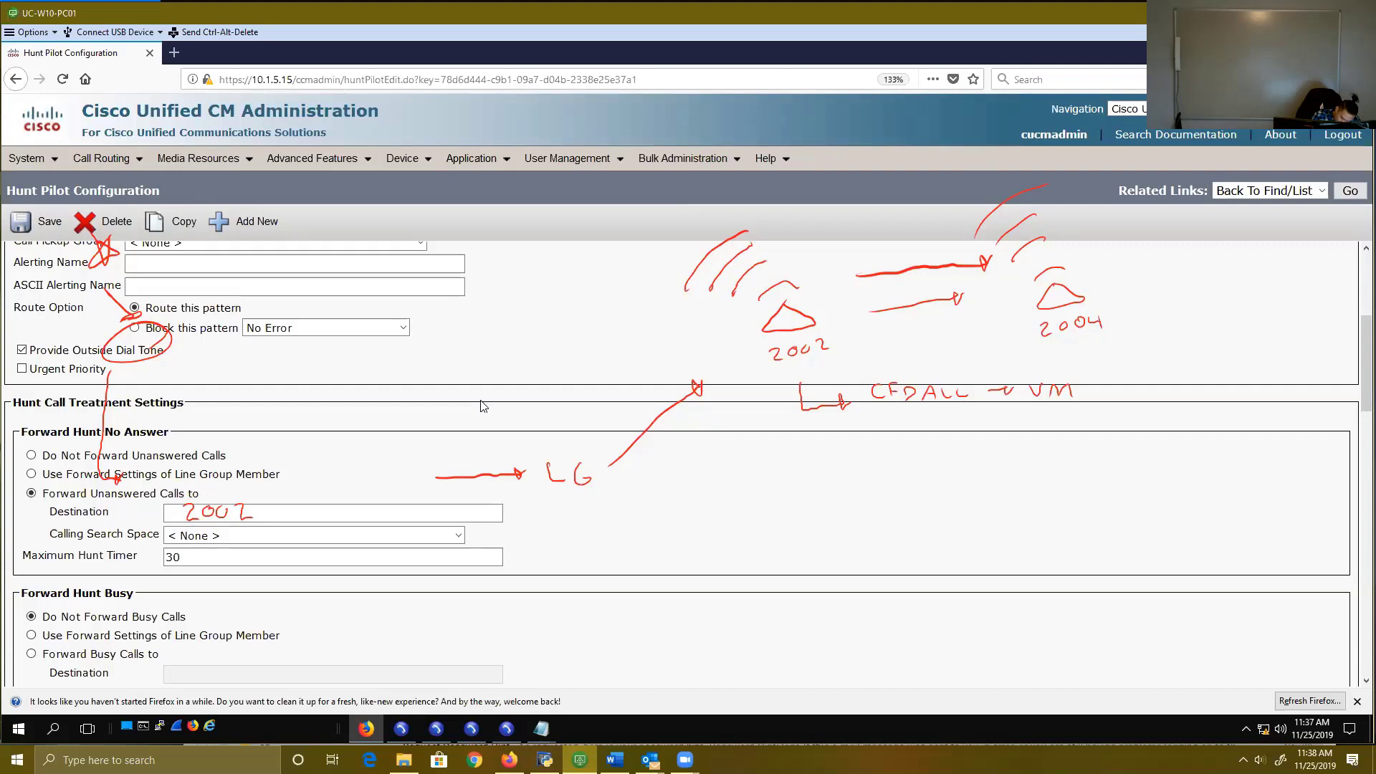
pyautogui.moveTo(215, 479); pyautogui.dragTo(236, 482)
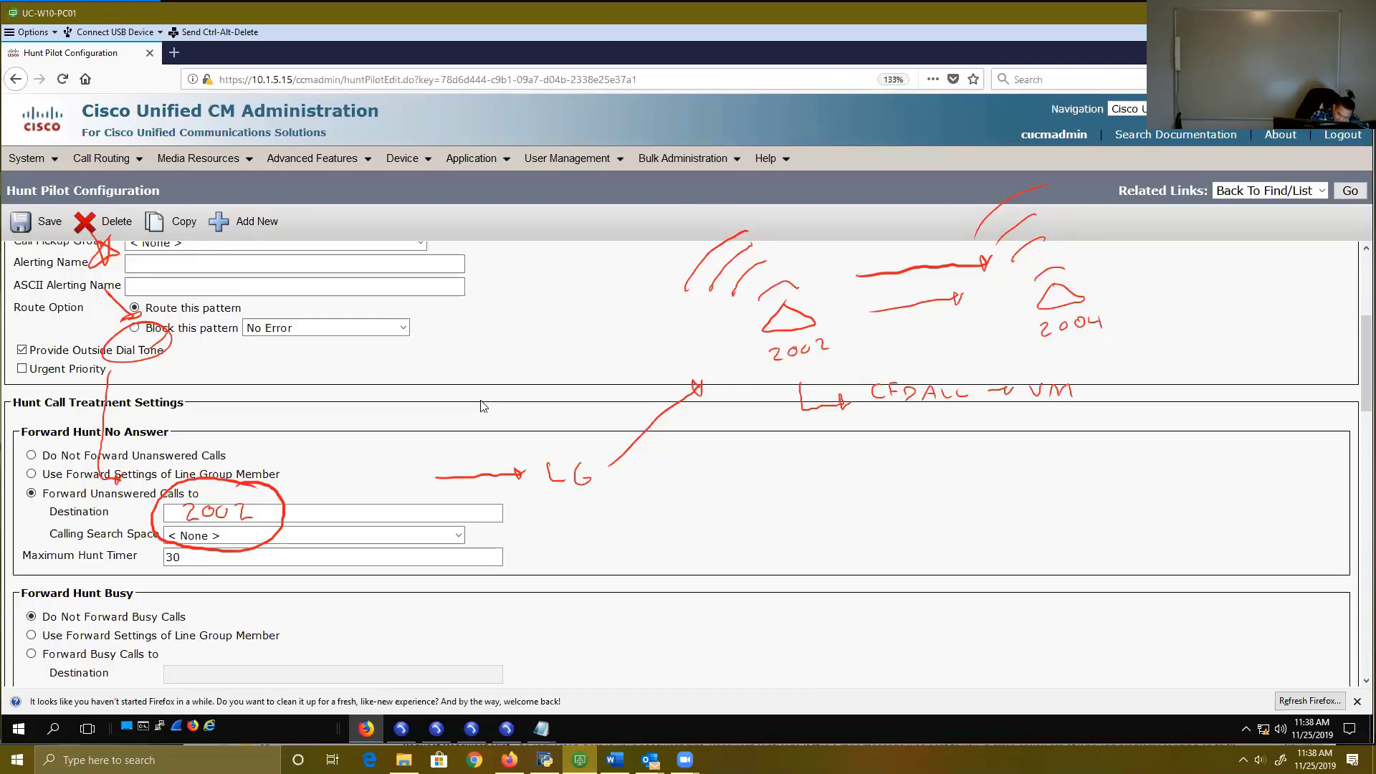
# Step: Draw an arrow from the circled destination to "xfer 2002", point that up to phone 2002, and circle the "CFDALL → VM" note
pyautogui.moveTo(286, 531)
pyautogui.mouseDown()
pyautogui.moveTo(625, 557)
pyautogui.moveTo(608, 556)
pyautogui.mouseUp()
pyautogui.moveTo(649, 534)
pyautogui.mouseDown()
pyautogui.moveTo(640, 553)
pyautogui.moveTo(674, 538)
pyautogui.moveTo(739, 546)
pyautogui.moveTo(750, 531)
pyautogui.mouseUp()
pyautogui.moveTo(768, 530); pyautogui.dragTo(811, 536)
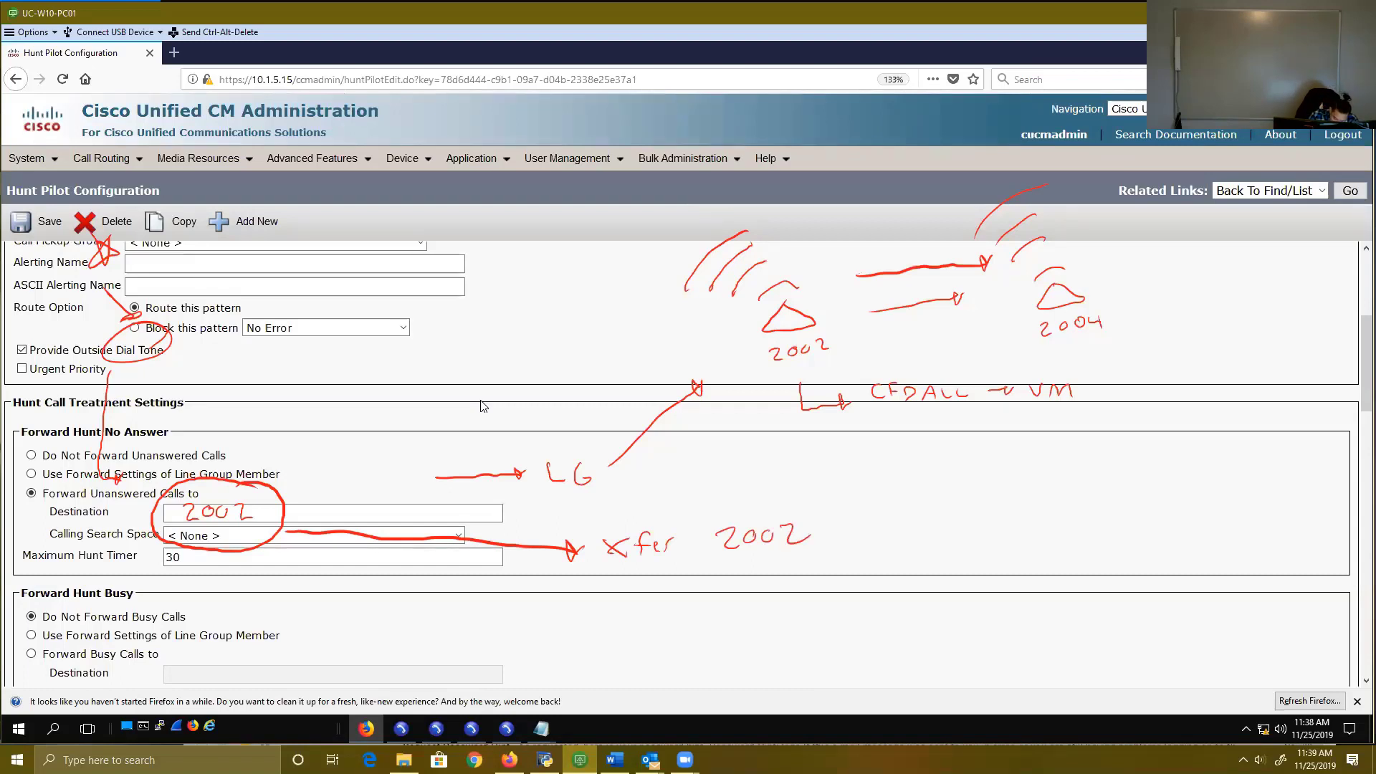
pyautogui.moveTo(750, 509); pyautogui.dragTo(753, 403)
pyautogui.moveTo(745, 401); pyautogui.dragTo(772, 401)
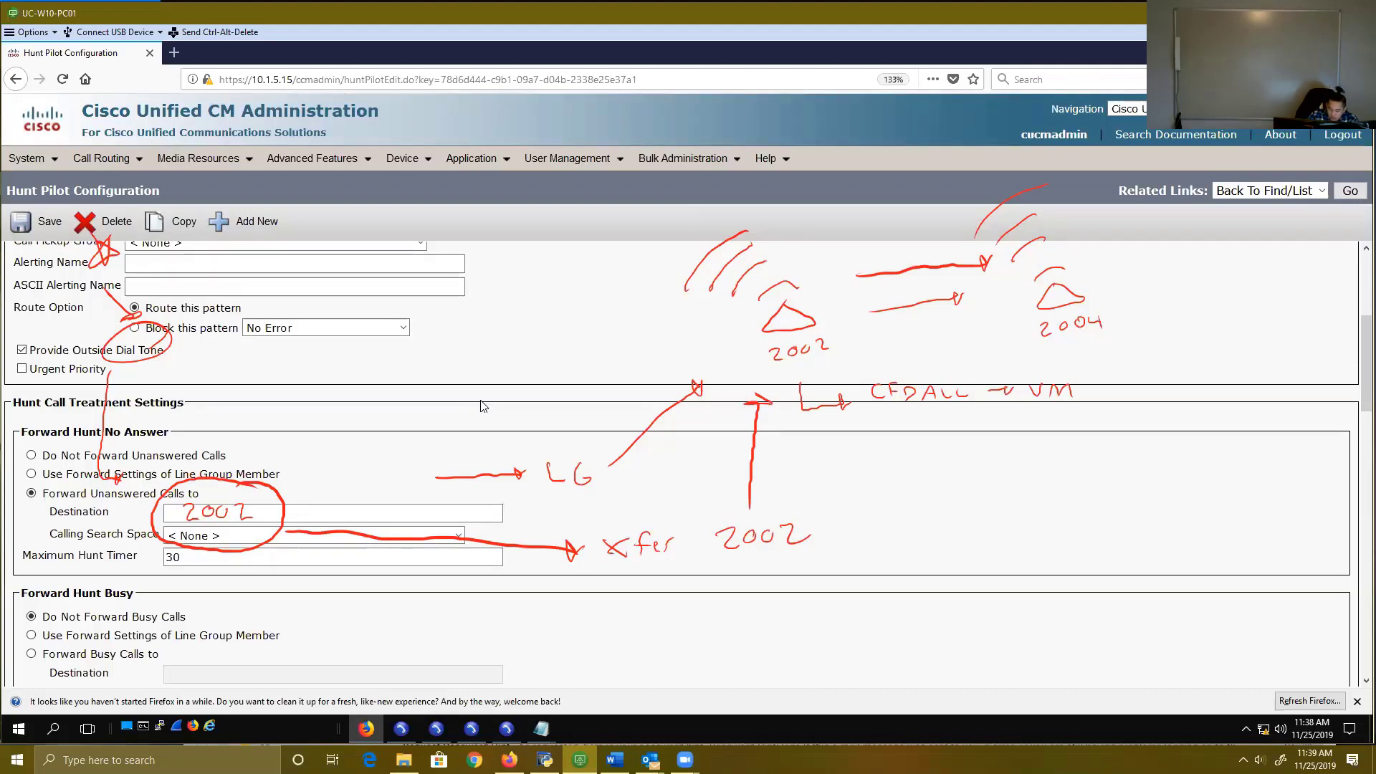
pyautogui.moveTo(1061, 362); pyautogui.dragTo(1071, 370)
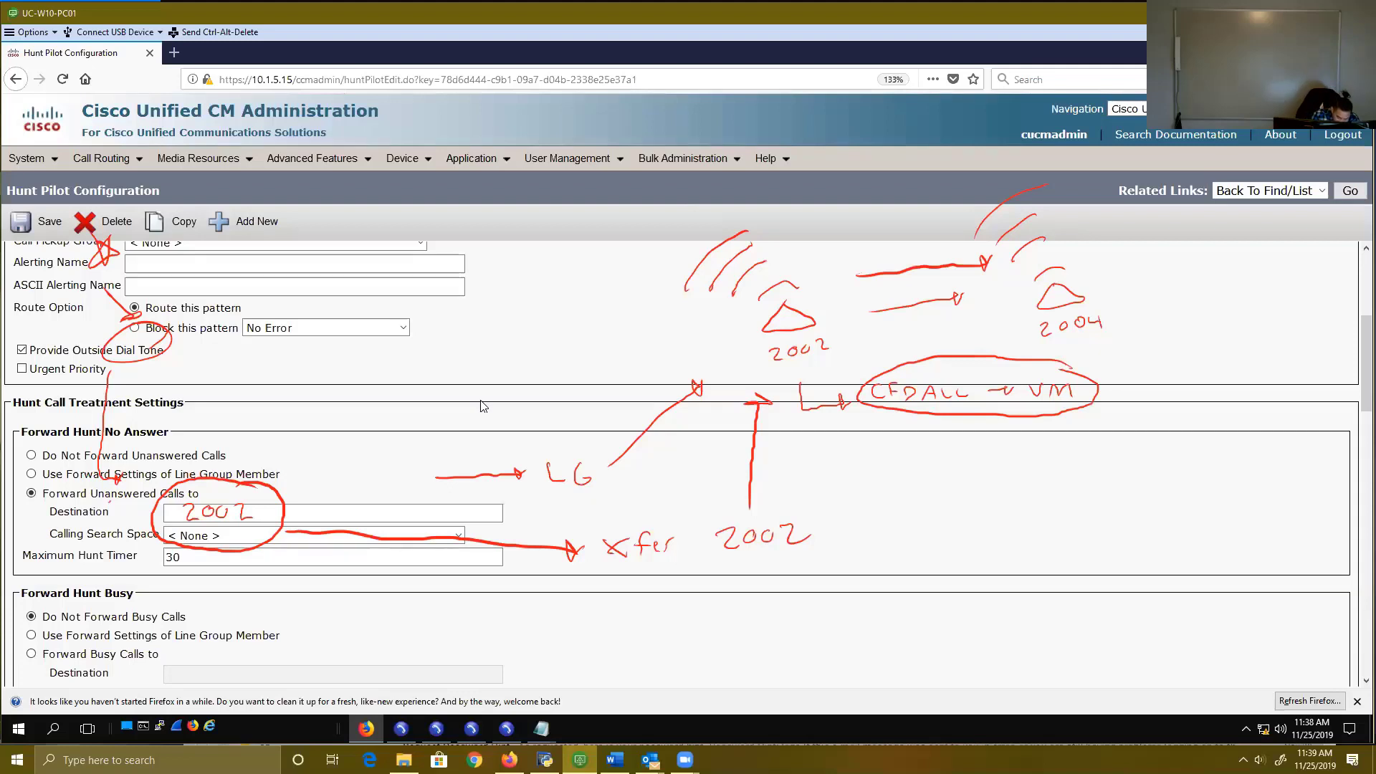
# Step: Underline the Destination label with emphasis strokes and cross out the ringing waves beside phone 2002
pyautogui.moveTo(49, 524); pyautogui.dragTo(108, 522)
pyautogui.moveTo(63, 543); pyautogui.dragTo(92, 566)
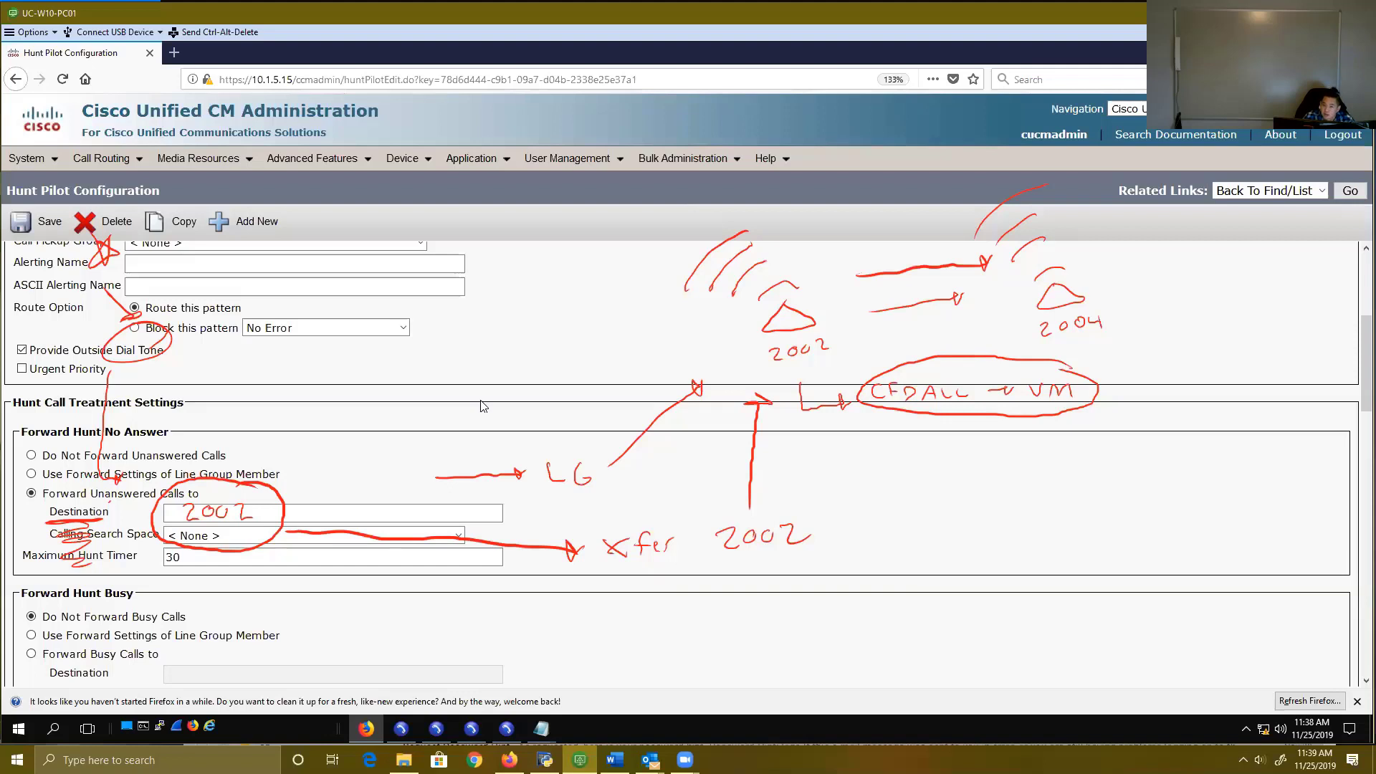
pyautogui.moveTo(687, 245); pyautogui.dragTo(761, 293)
pyautogui.moveTo(784, 216); pyautogui.dragTo(692, 300)
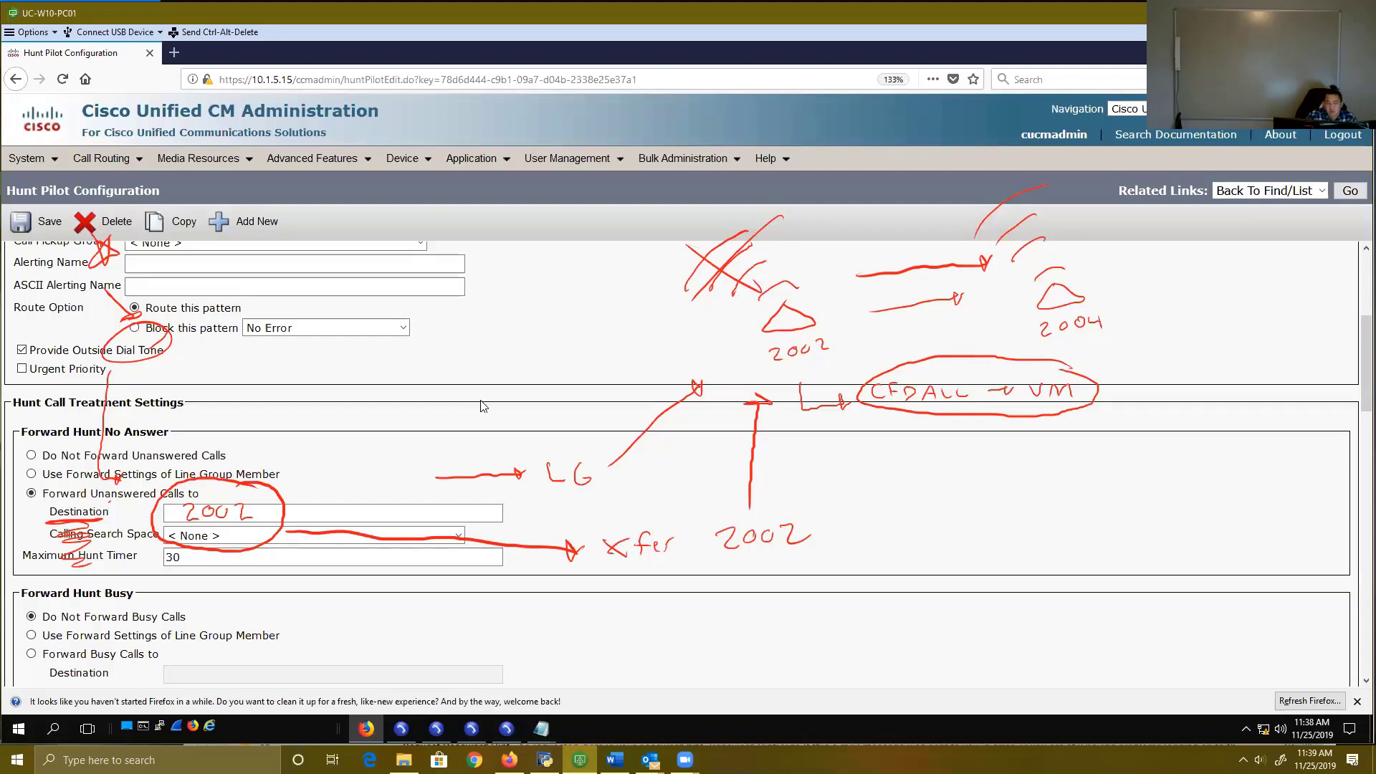
# Step: Clear the drawn annotations, circle the Destination label under Forward Hunt No Answer, and erase that circle
pyautogui.press('Escape')
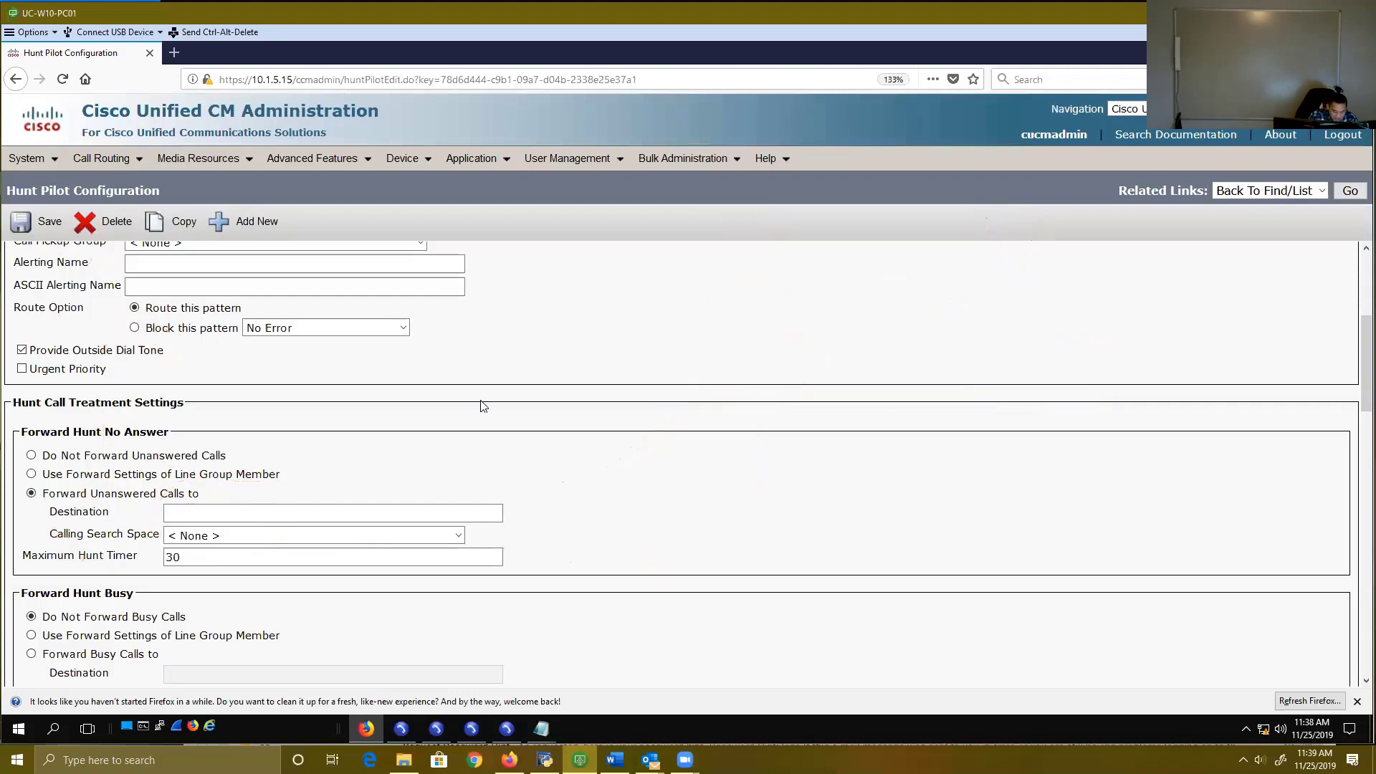
pyautogui.moveTo(120, 497); pyautogui.dragTo(90, 494)
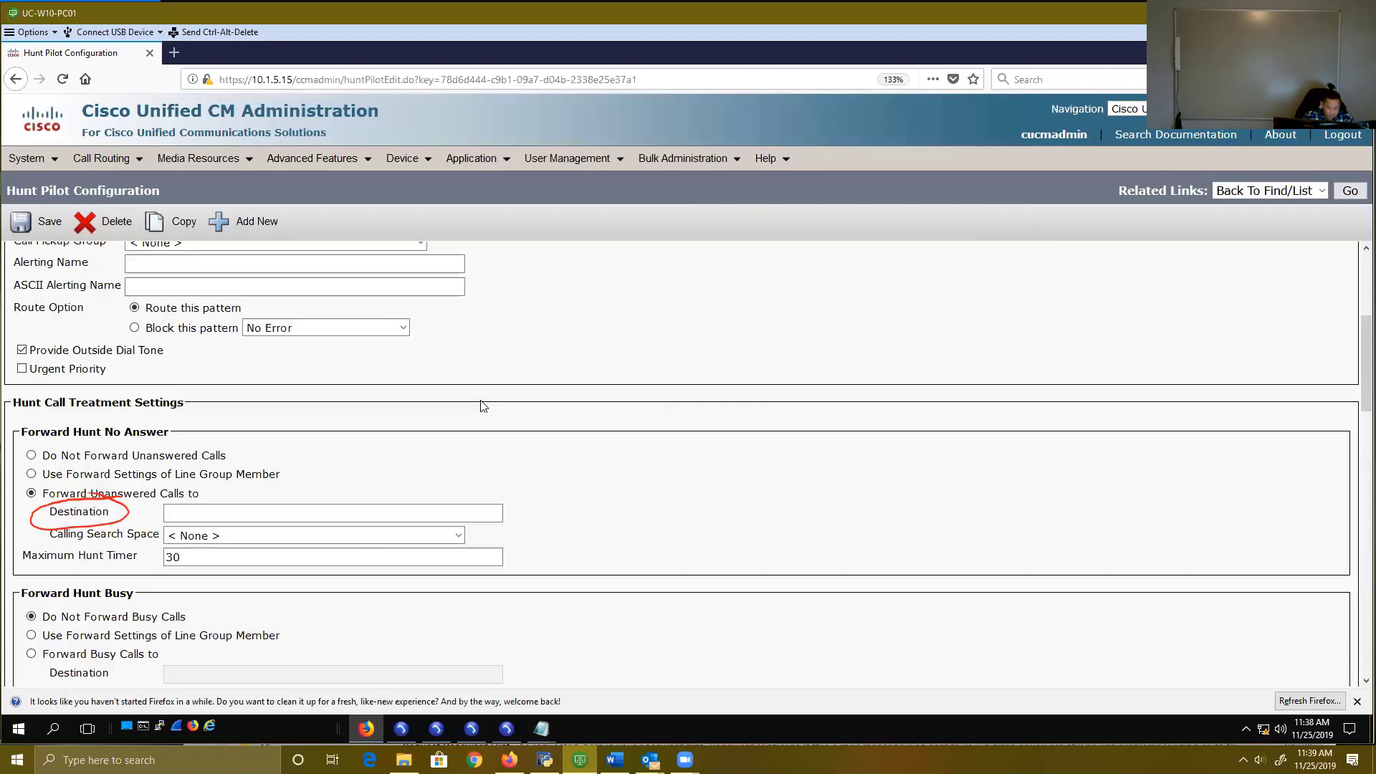
pyautogui.press('Escape')
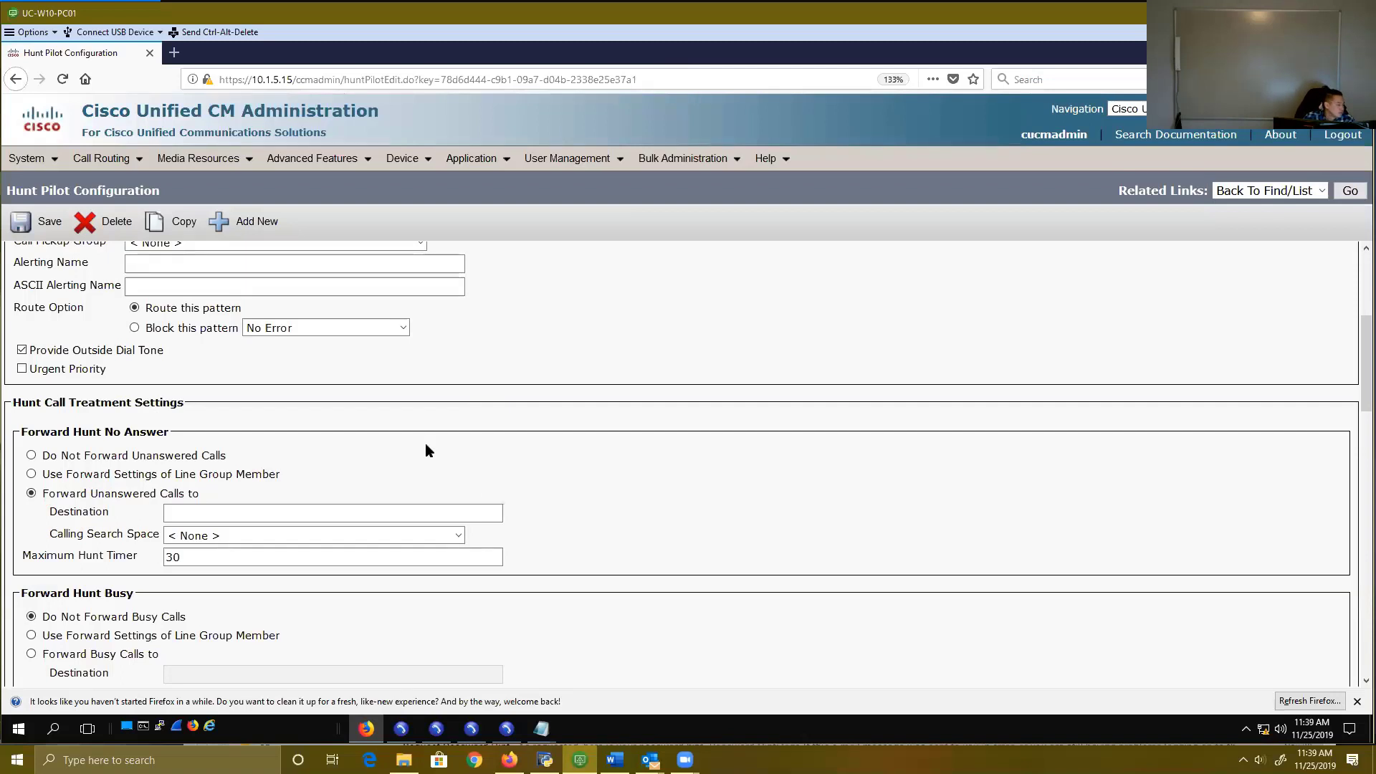
# Step: Go to the Forward Hunt Busy section and highlight the "Do Not Forward Busy Calls" option text
pyautogui.scroll(-3, 426, 450)
pyautogui.scroll(-3, 426, 450)
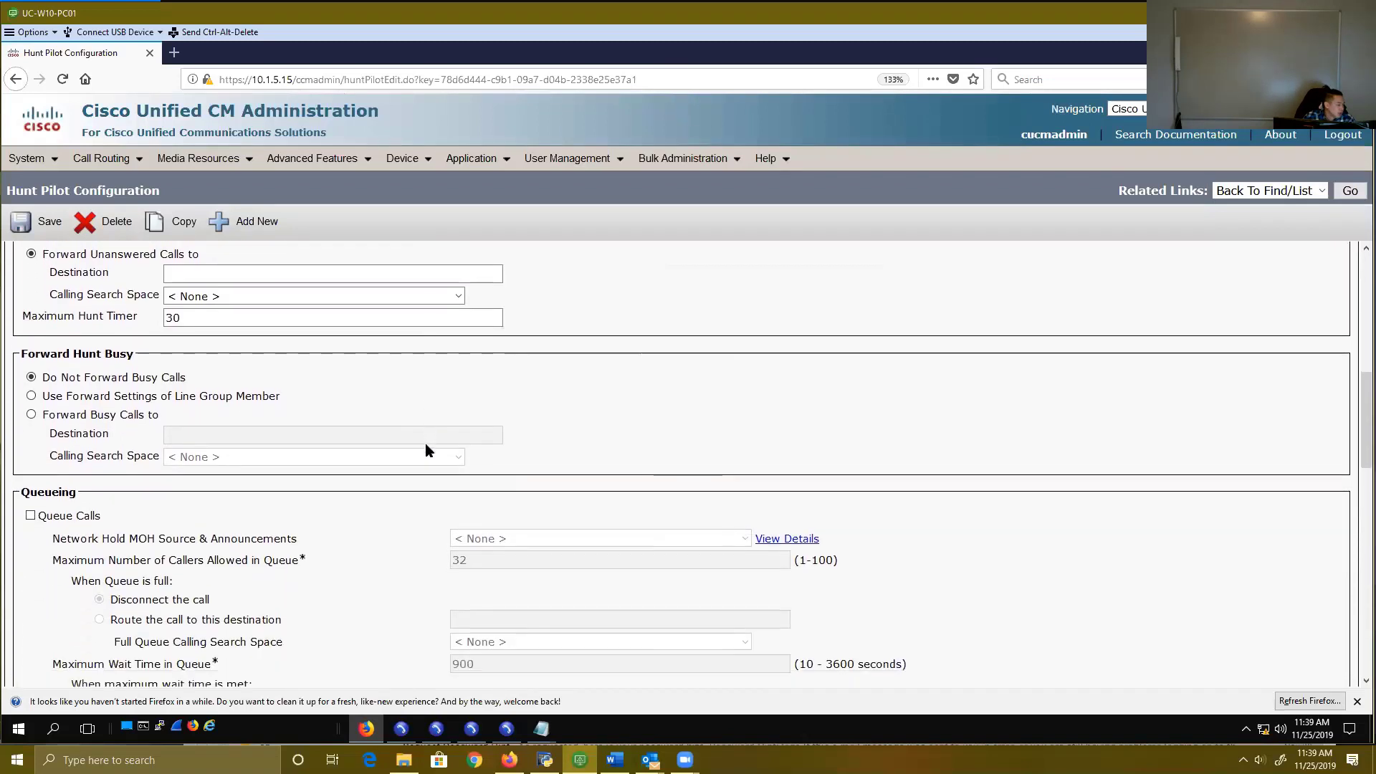
pyautogui.scroll(2, 425, 451)
pyautogui.scroll(-2, 426, 450)
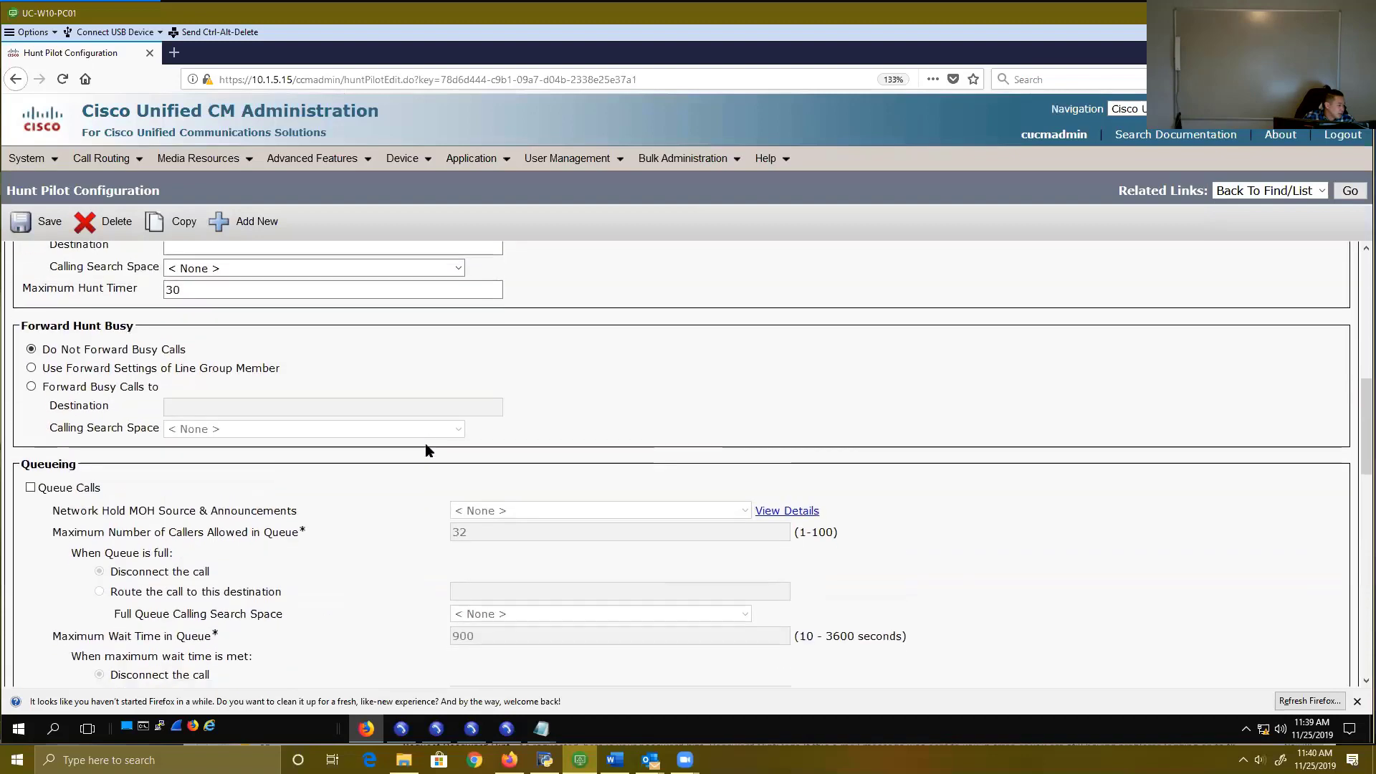
pyautogui.scroll(2, 332, 393)
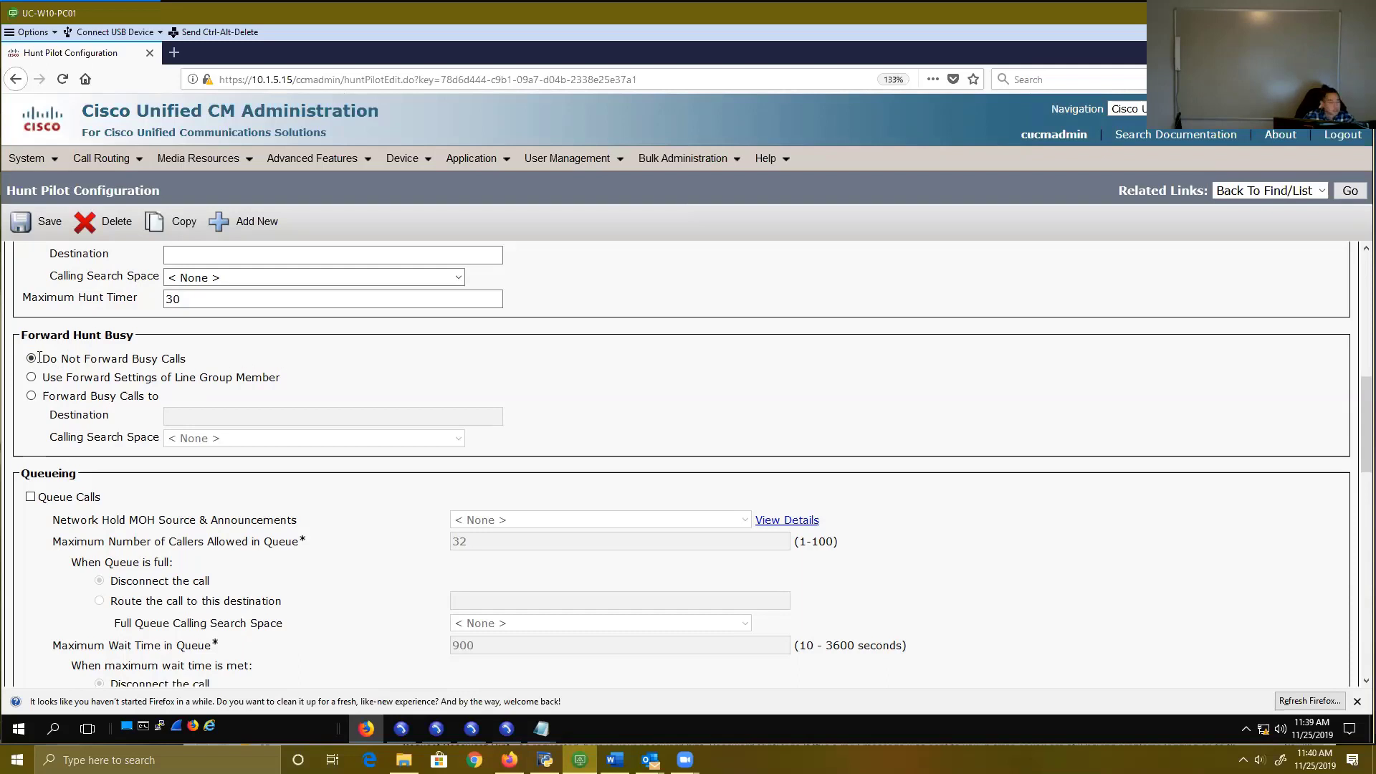
pyautogui.moveTo(187, 358); pyautogui.dragTo(42, 355)
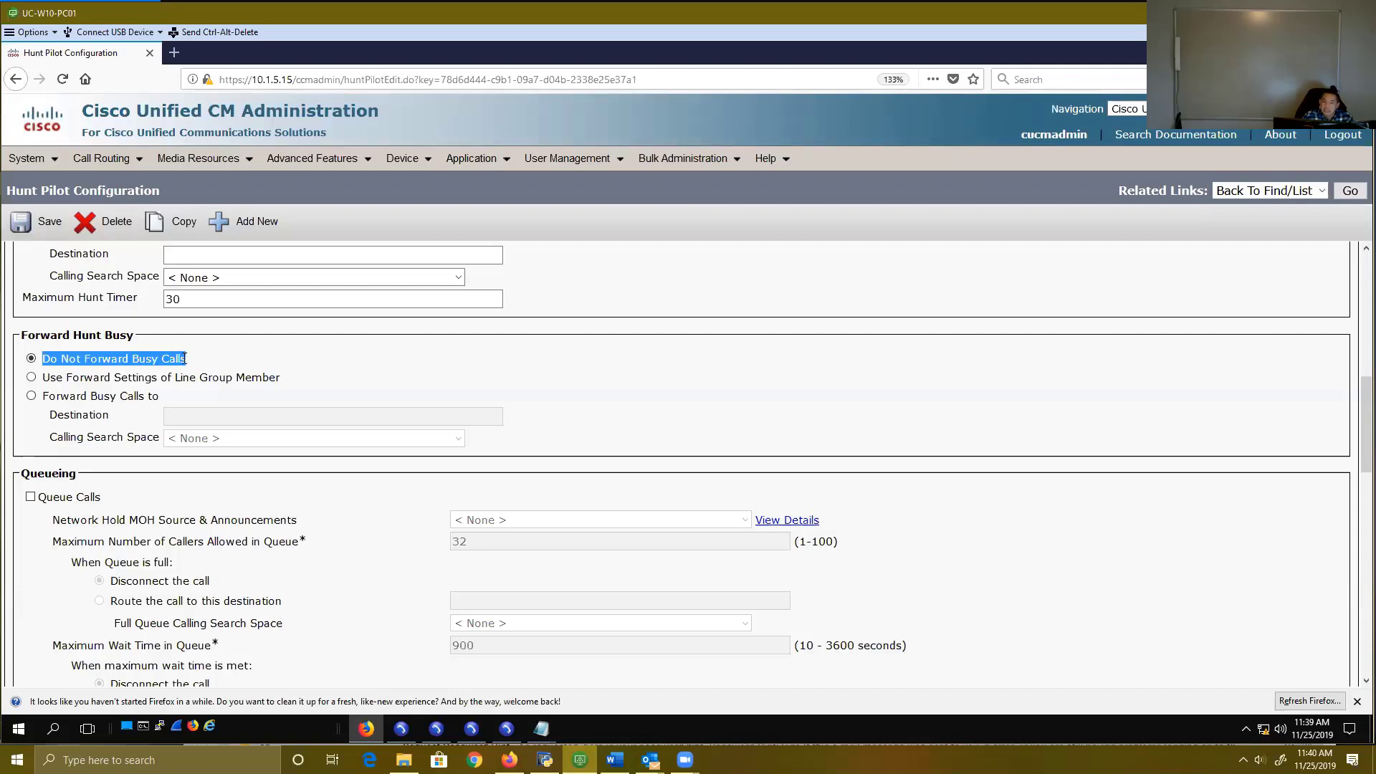
pyautogui.moveTo(188, 363); pyautogui.dragTo(43, 359)
# Step: Set Forward Hunt Busy to Use Forward Settings of Line Group Member and handwrite an arrow to "no coverage" beside it
pyautogui.click(32, 378)
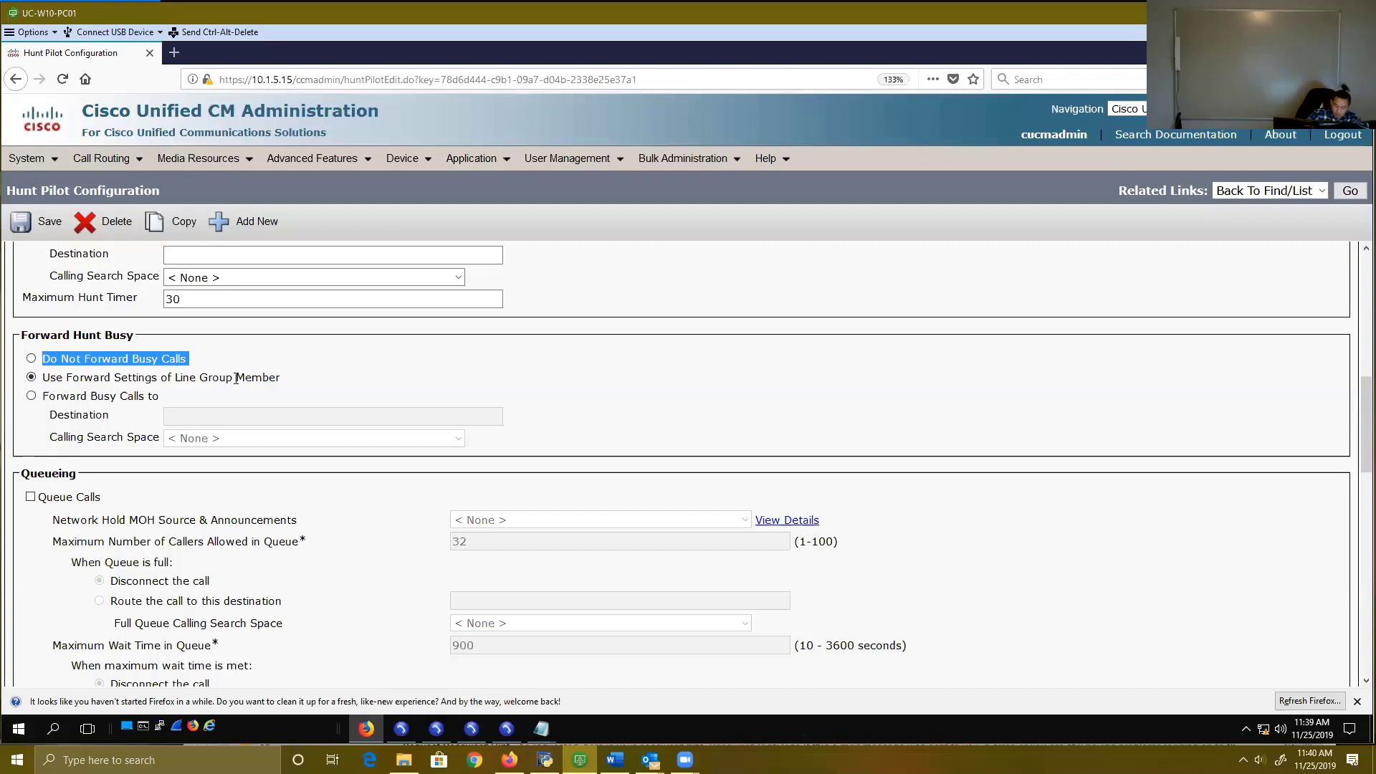
pyautogui.moveTo(302, 374); pyautogui.dragTo(393, 372)
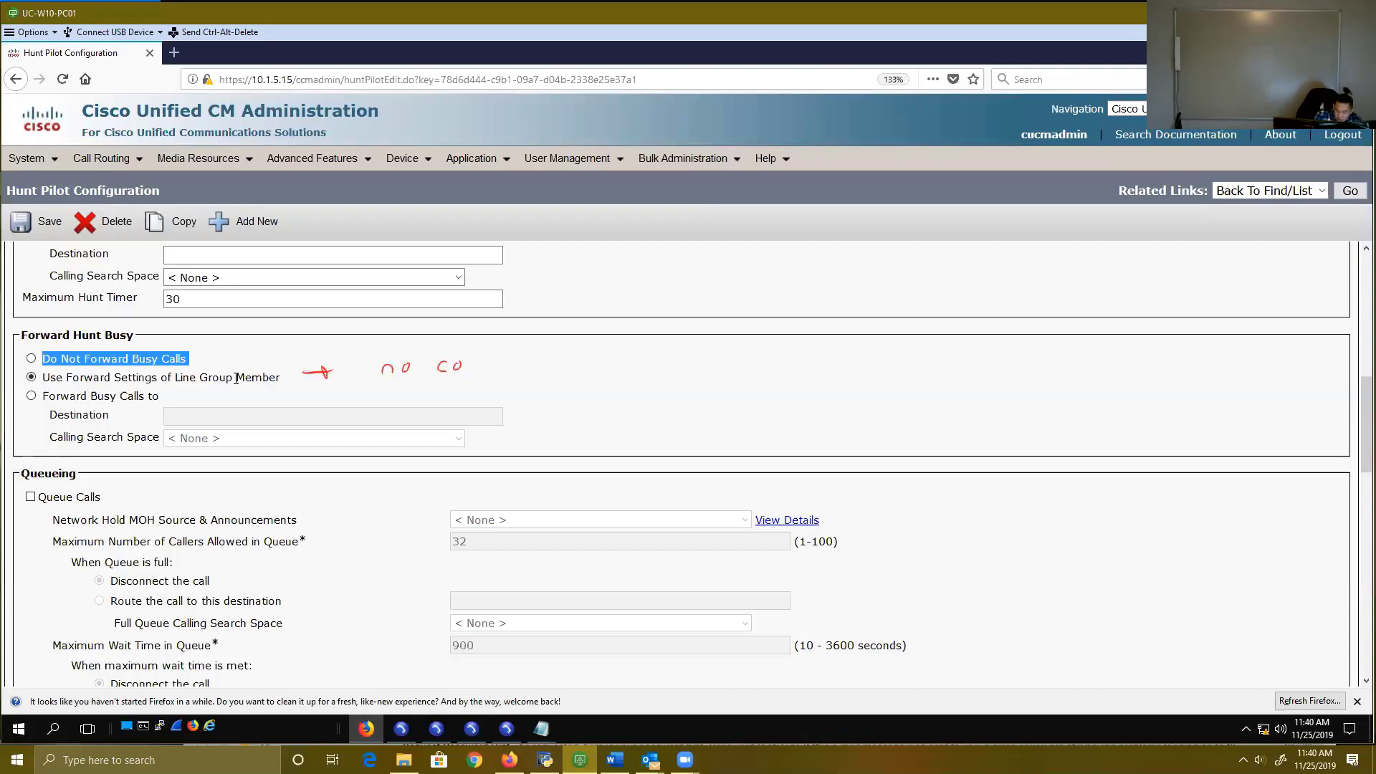
pyautogui.moveTo(488, 363); pyautogui.dragTo(490, 369)
pyautogui.moveTo(493, 371)
pyautogui.mouseDown()
pyautogui.moveTo(500, 359)
pyautogui.moveTo(526, 375)
pyautogui.moveTo(554, 364)
pyautogui.mouseUp()
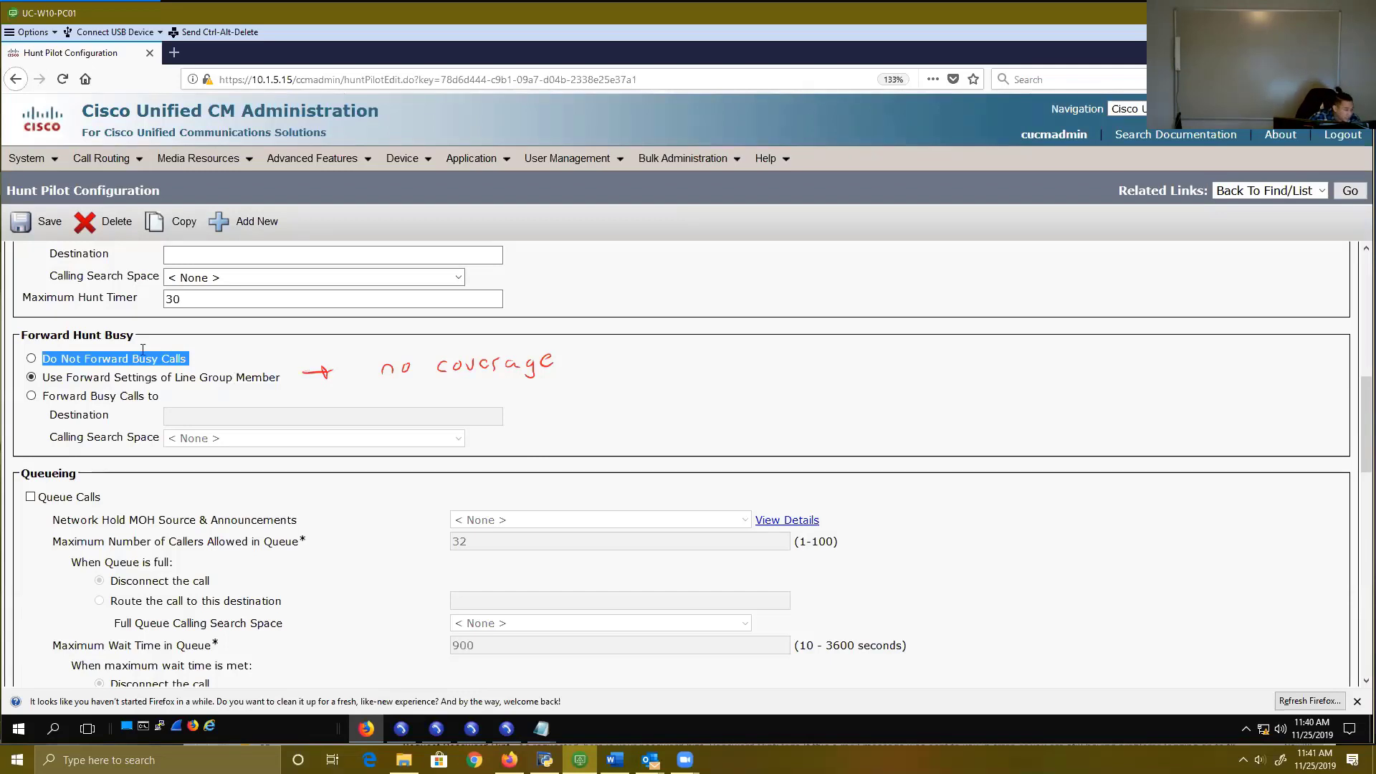
# Step: Set Forward Hunt Busy to Forward Busy Calls to destination 2001, and clear the handwritten notes from the page
pyautogui.click(31, 396)
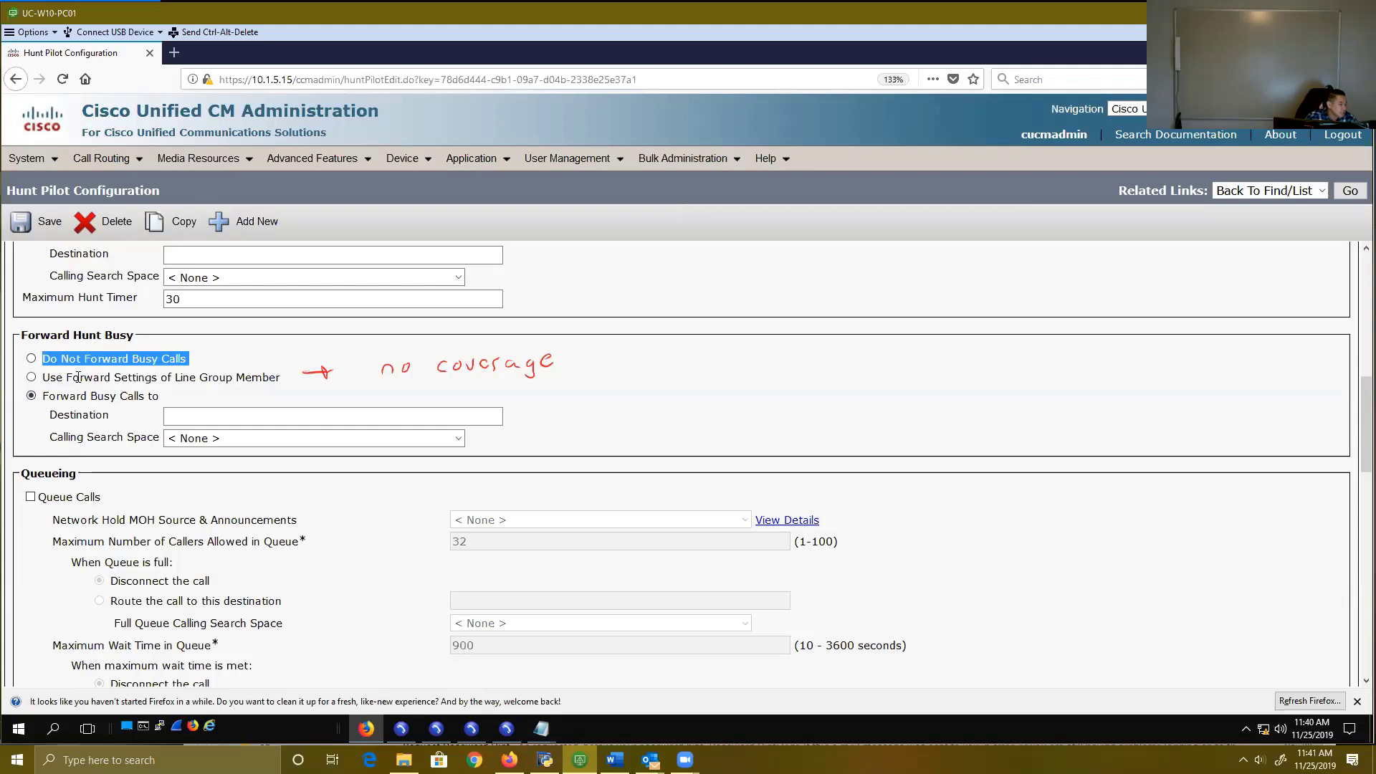
pyautogui.click(228, 414)
pyautogui.write('2001')
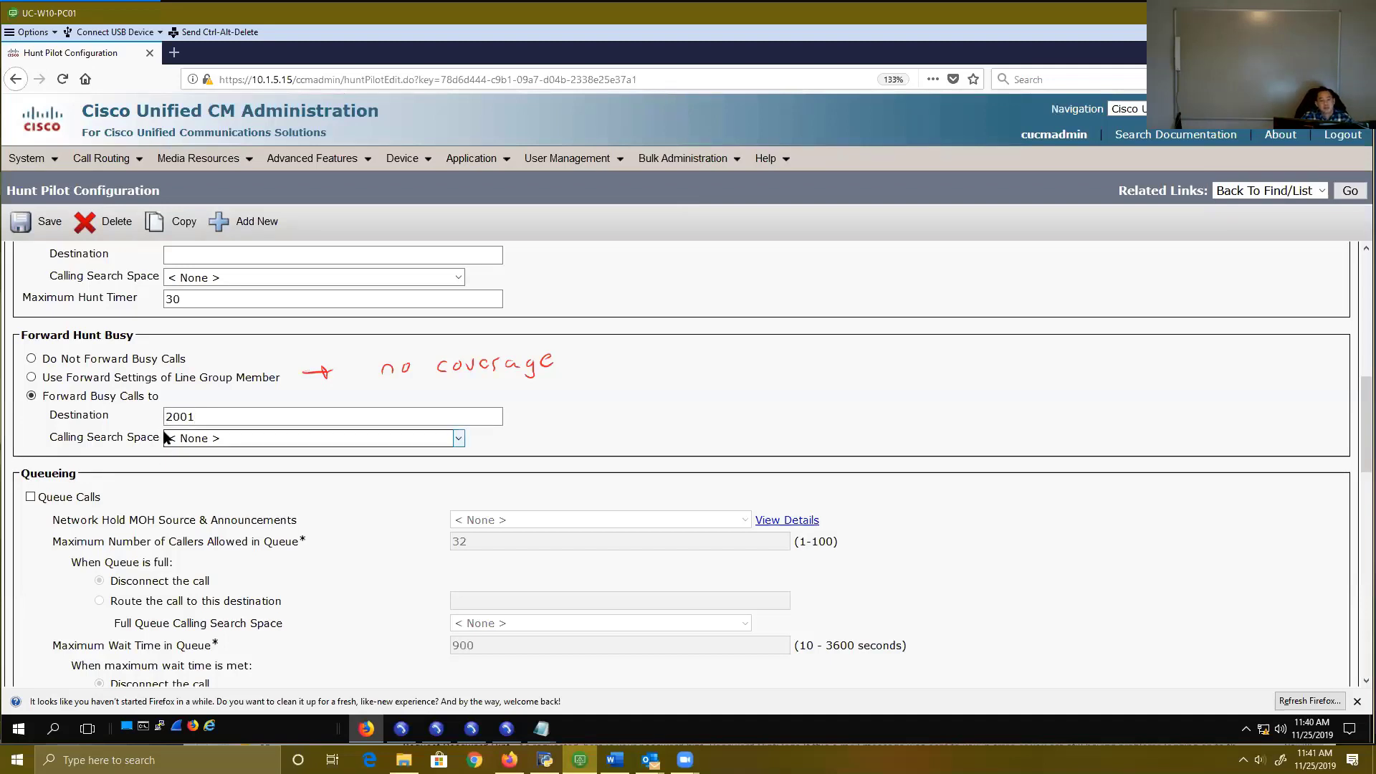
pyautogui.scroll(2, 138, 417)
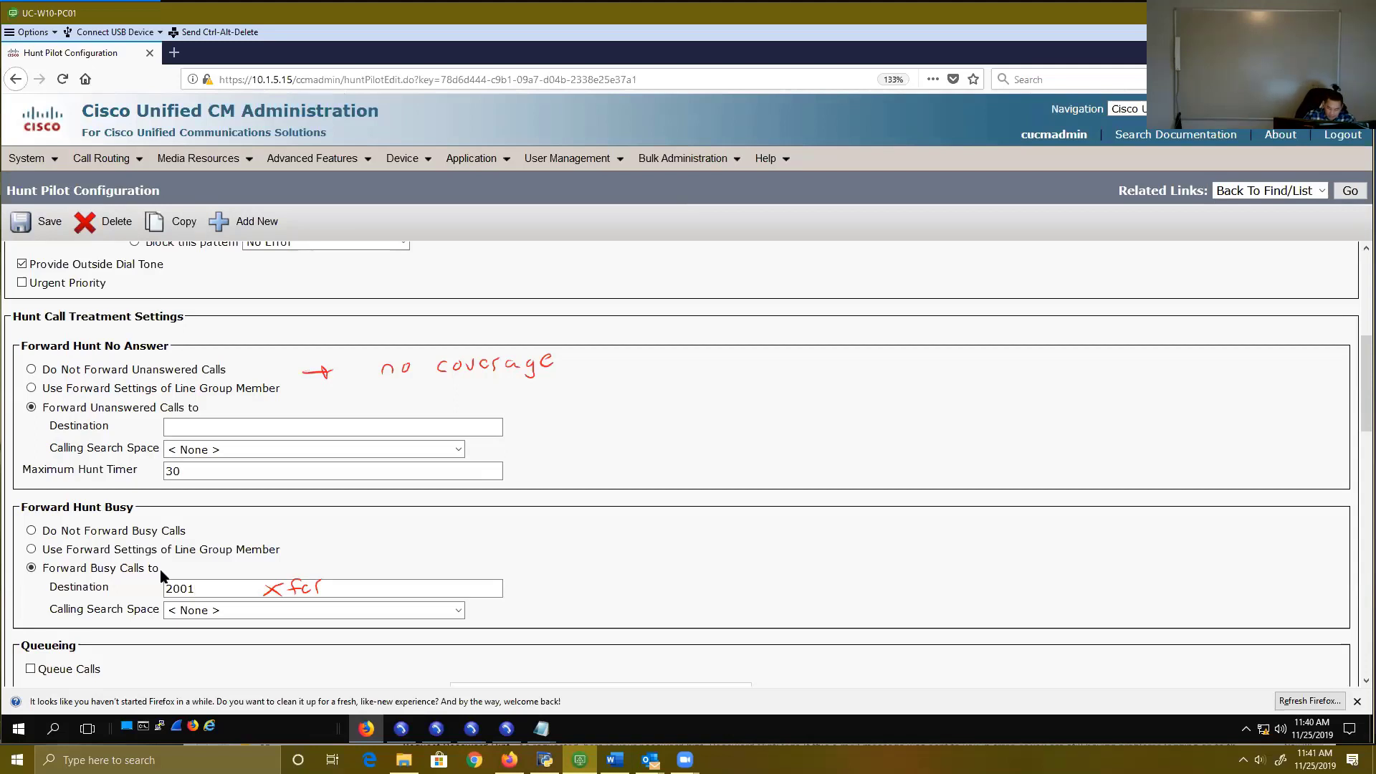
pyautogui.press('Escape')
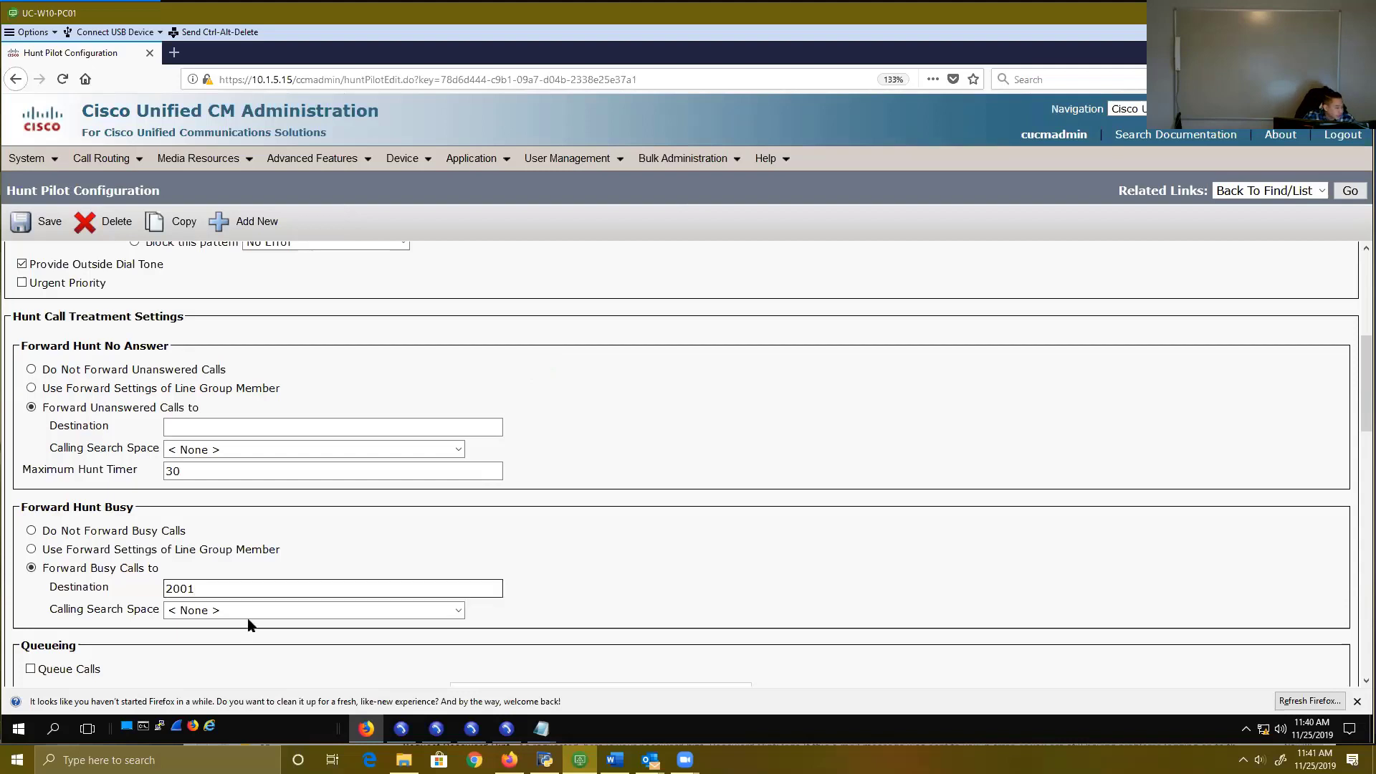
# Step: Replace the Forward Busy Calls to destination with 2998(HUNTPILOT)
pyautogui.click(251, 583)
pyautogui.hotkey('ctrl', 'a')
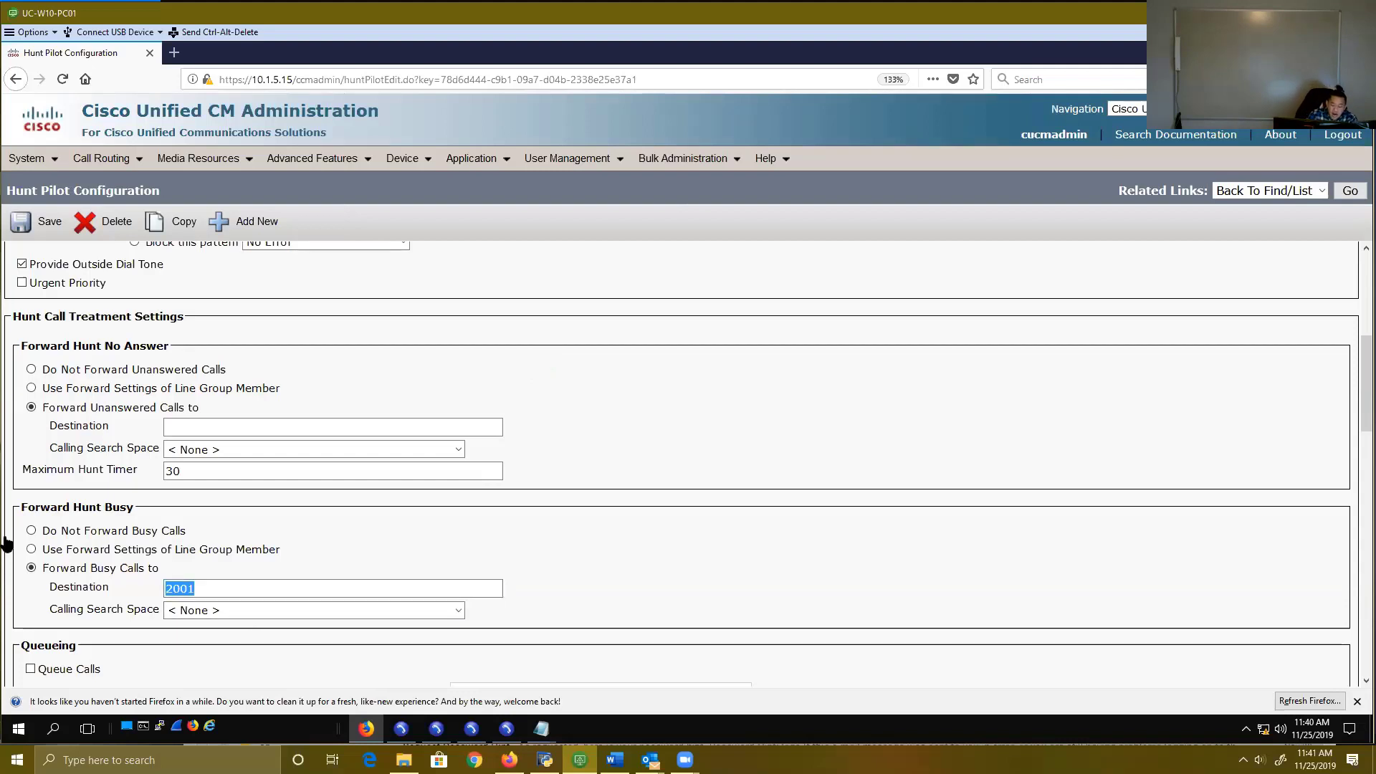
pyautogui.write('2998')
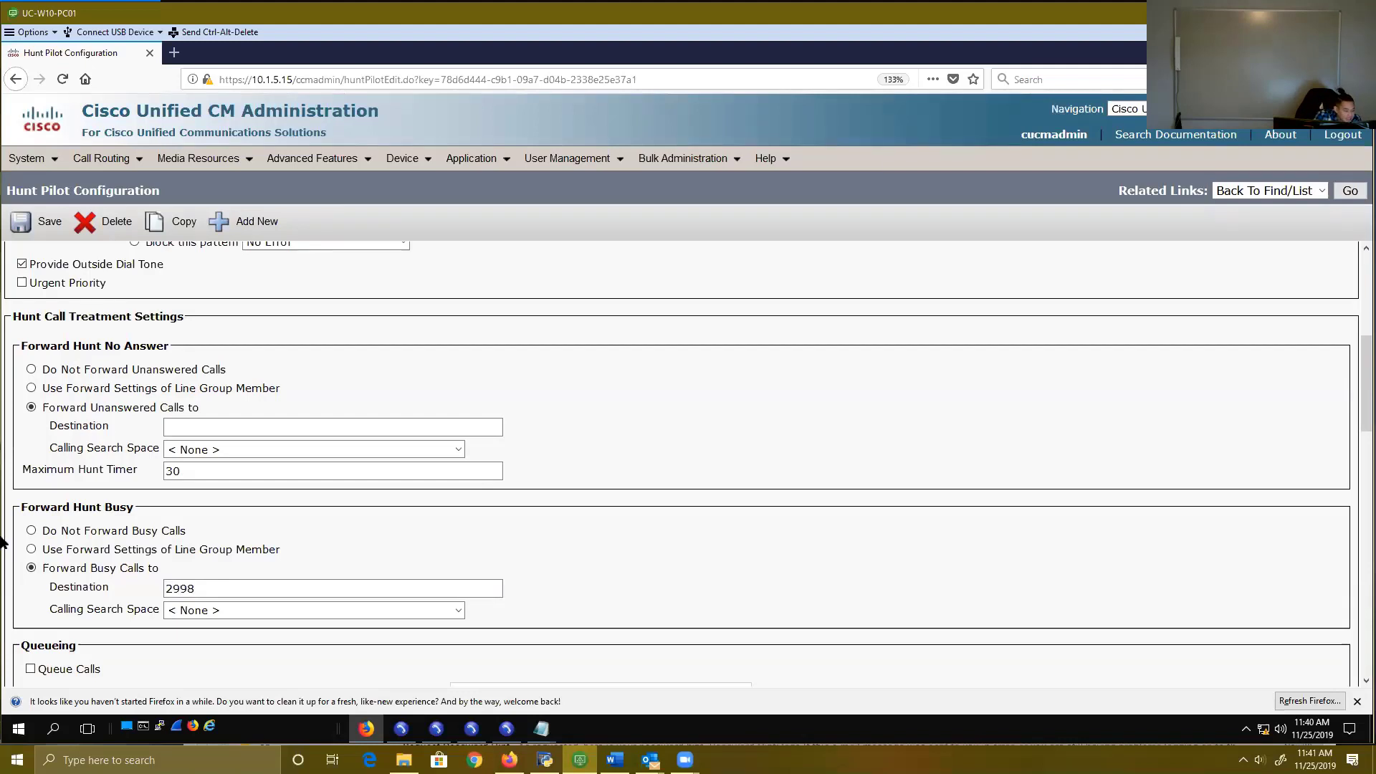
pyautogui.write('(HUNTPILOT')
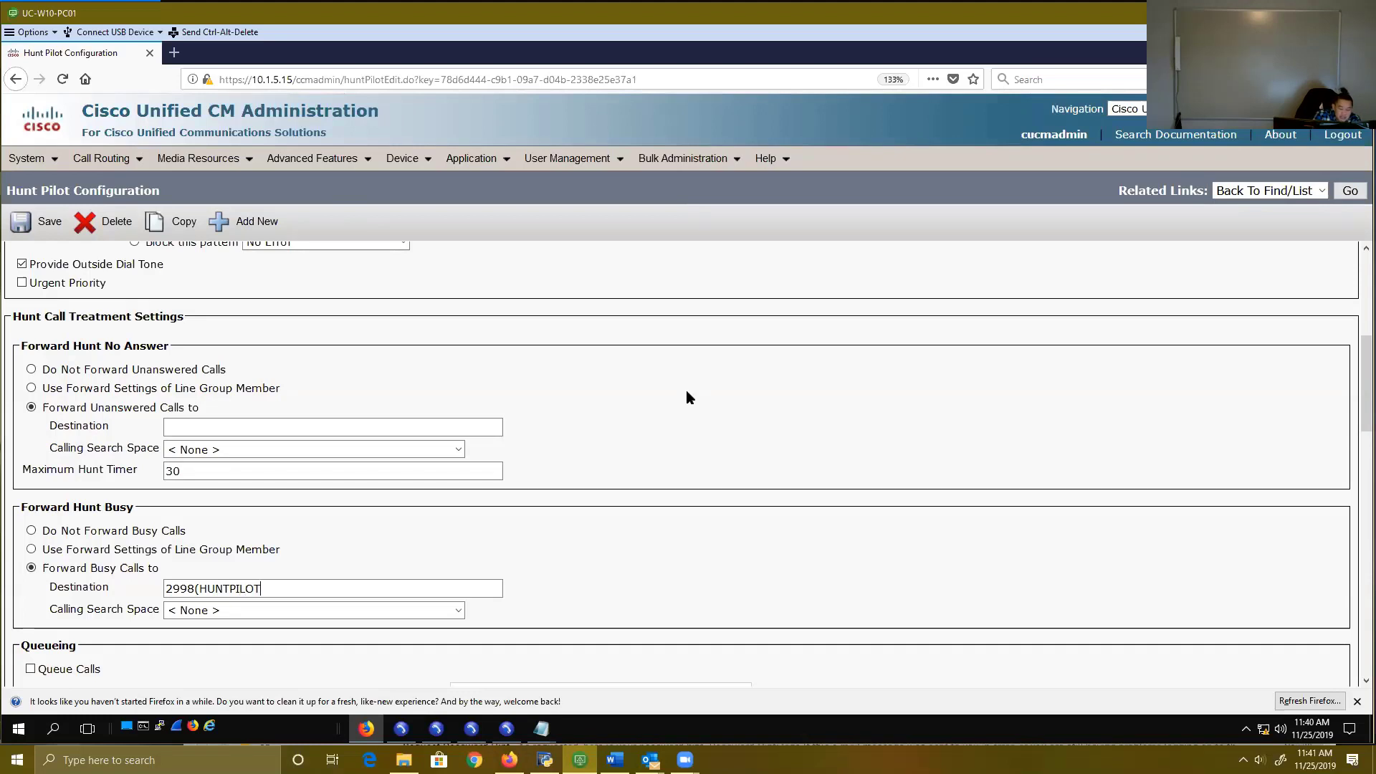
pyautogui.write(')')
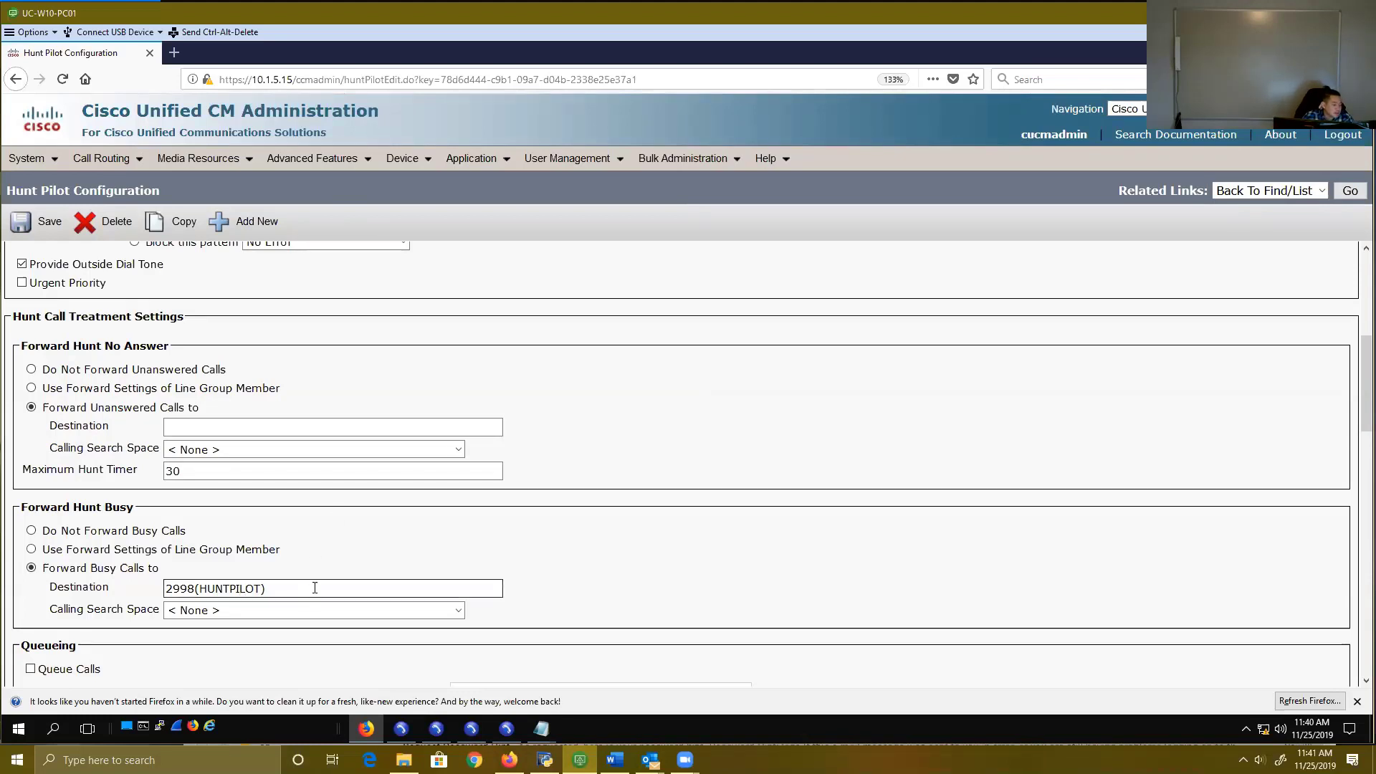
# Step: Empty the Forward Busy Calls to destination, and highlight "No Answer" and "Hunt Busy" in the section headings
pyautogui.moveTo(314, 588); pyautogui.dragTo(58, 602)
pyautogui.press('BackSpace')
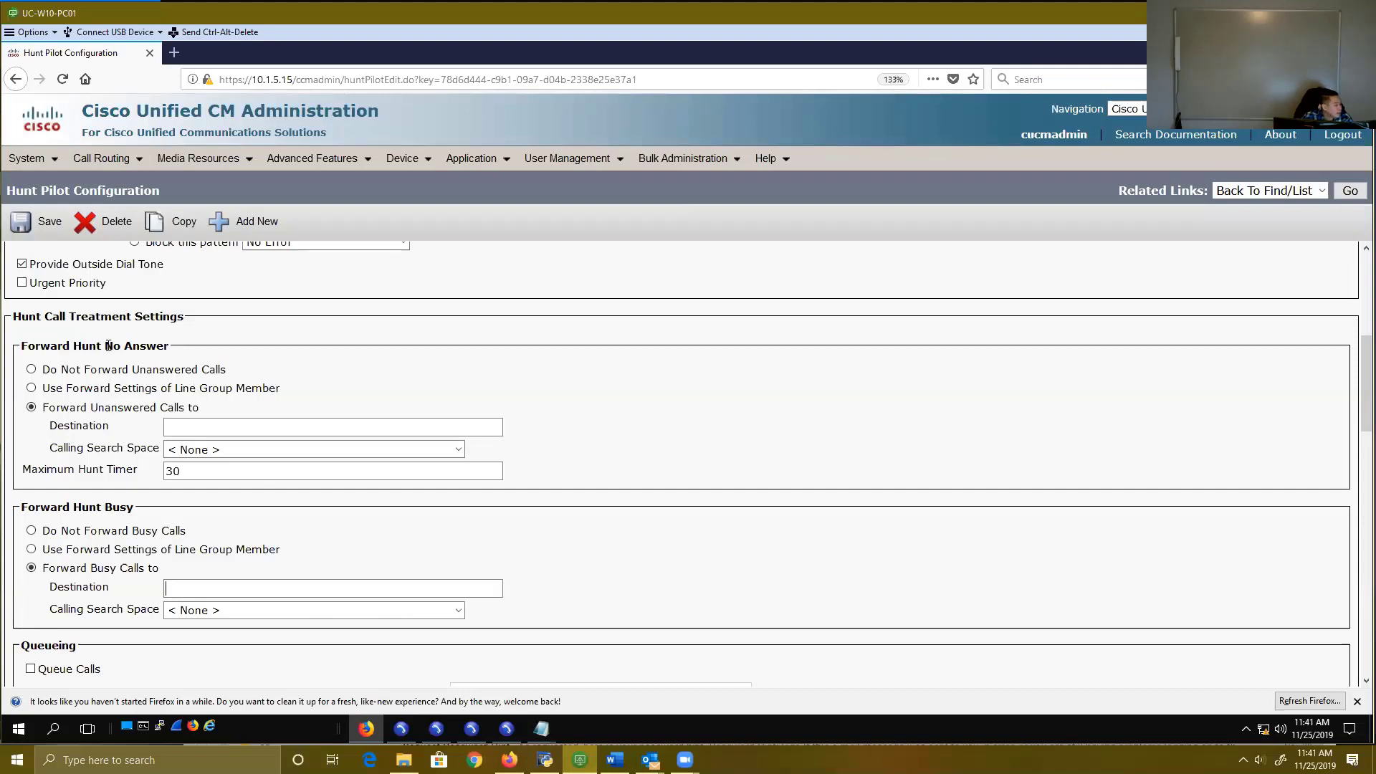
pyautogui.moveTo(102, 346); pyautogui.dragTo(169, 347)
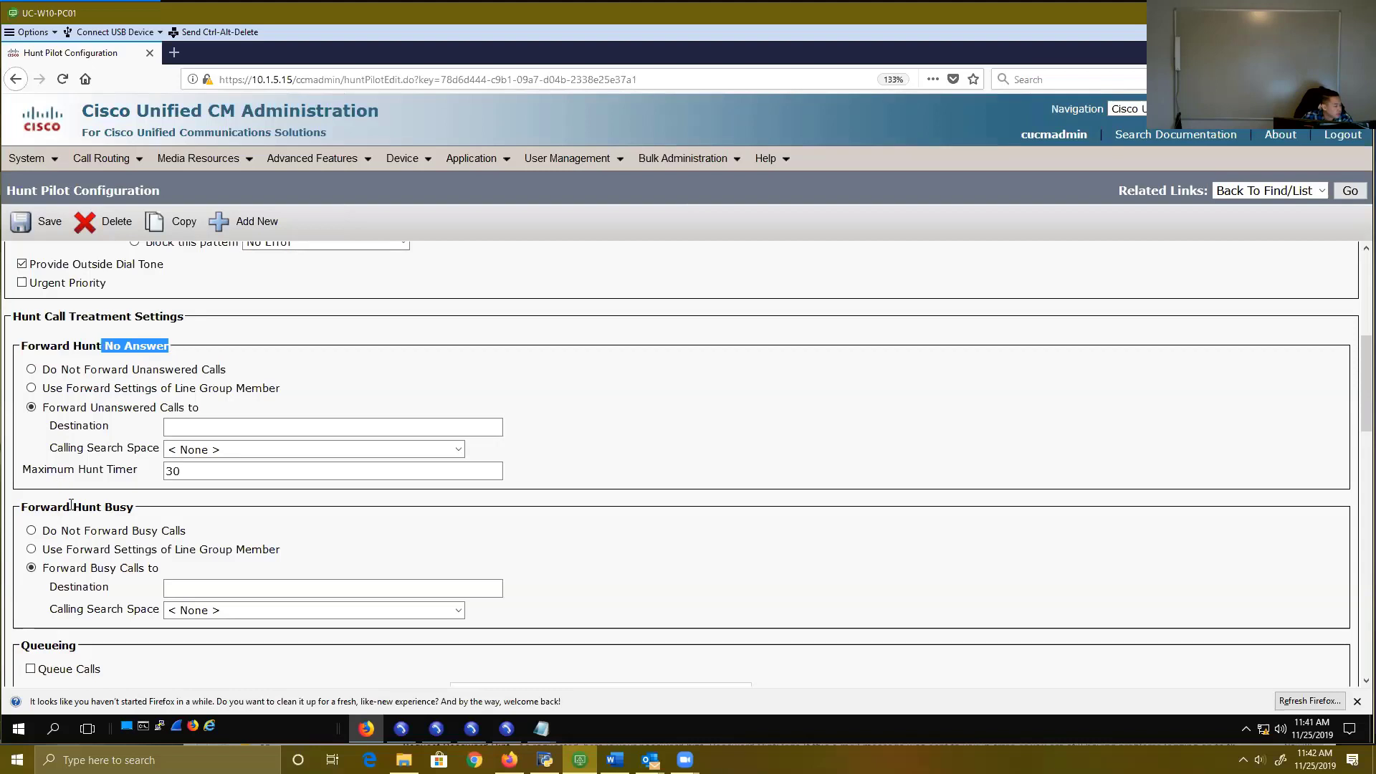
pyautogui.moveTo(71, 505); pyautogui.dragTo(130, 500)
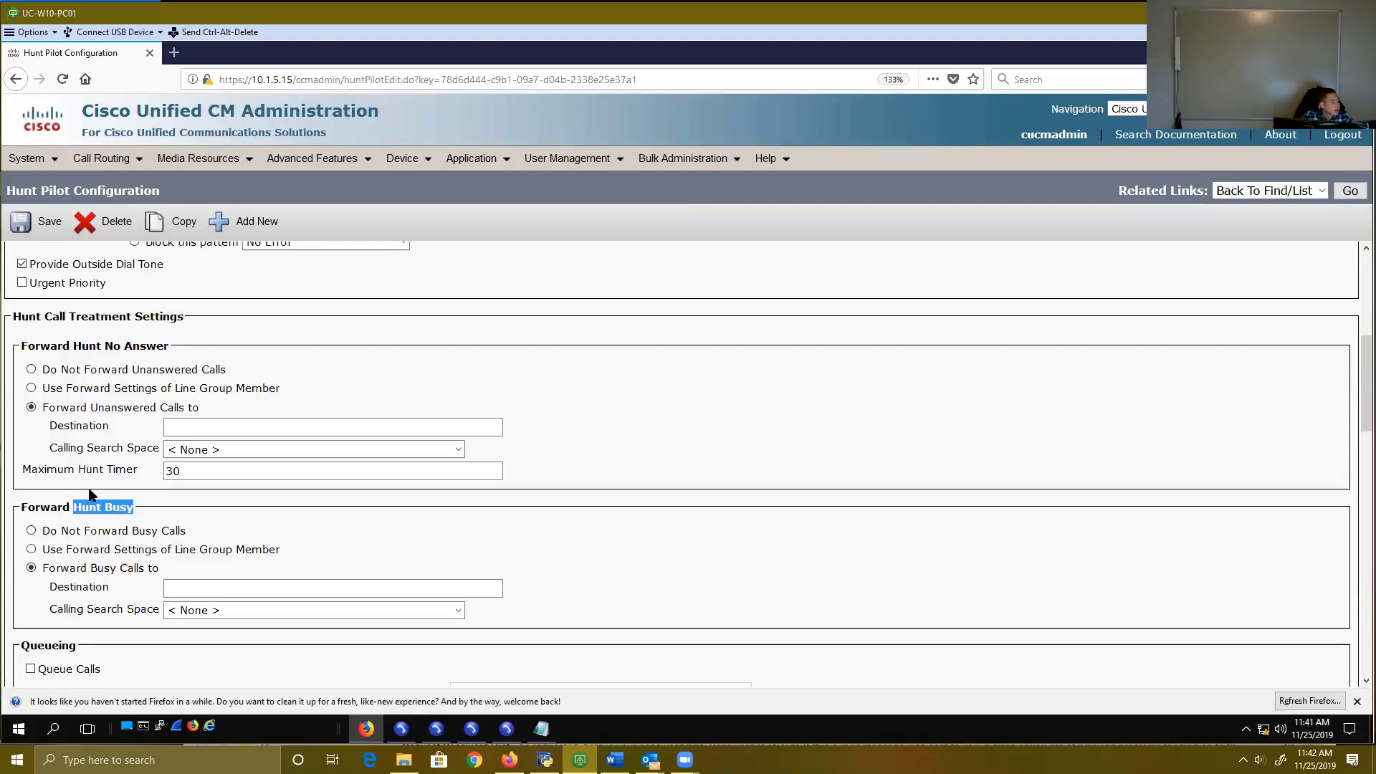
# Step: Set the Forward Unanswered Calls to destination to 2001 and try to save the hunt pilot
pyautogui.click(357, 427)
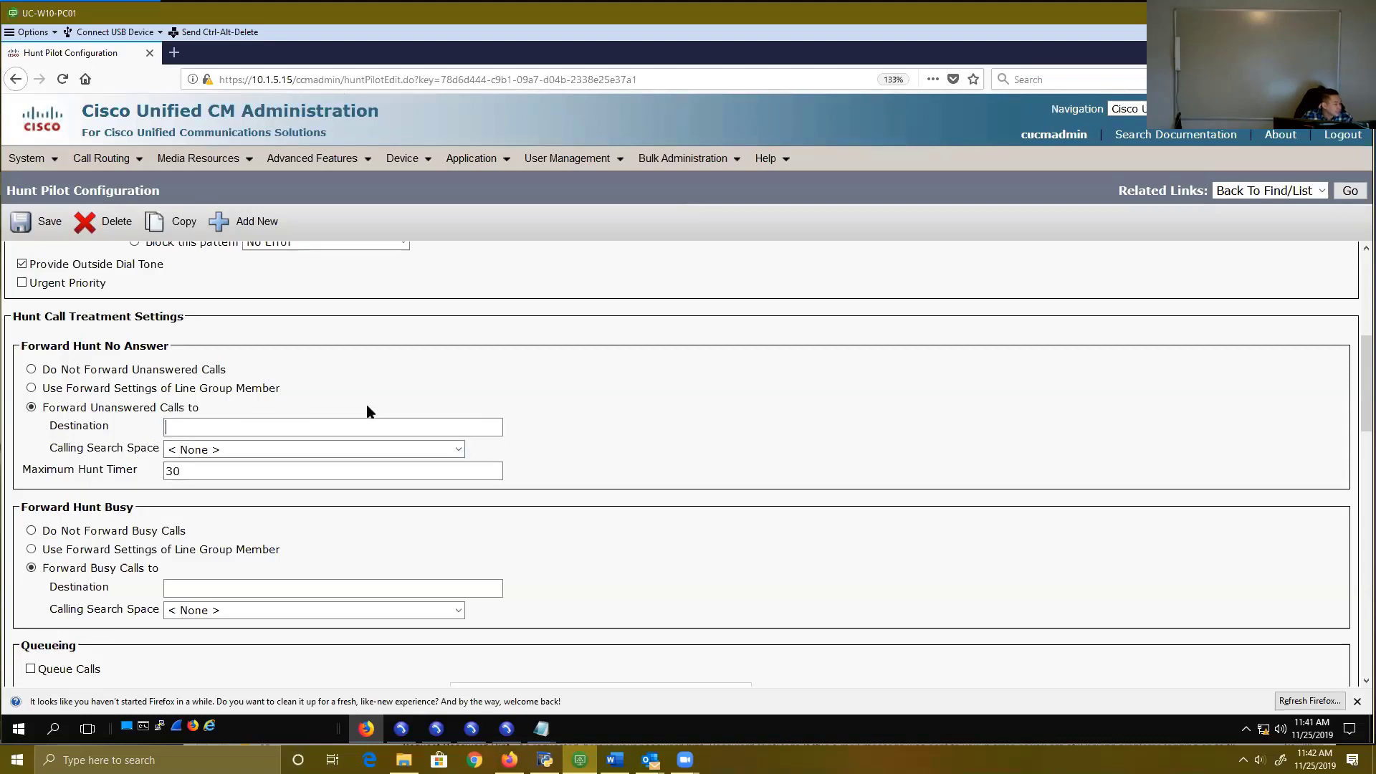
pyautogui.write('2001')
pyautogui.click(41, 230)
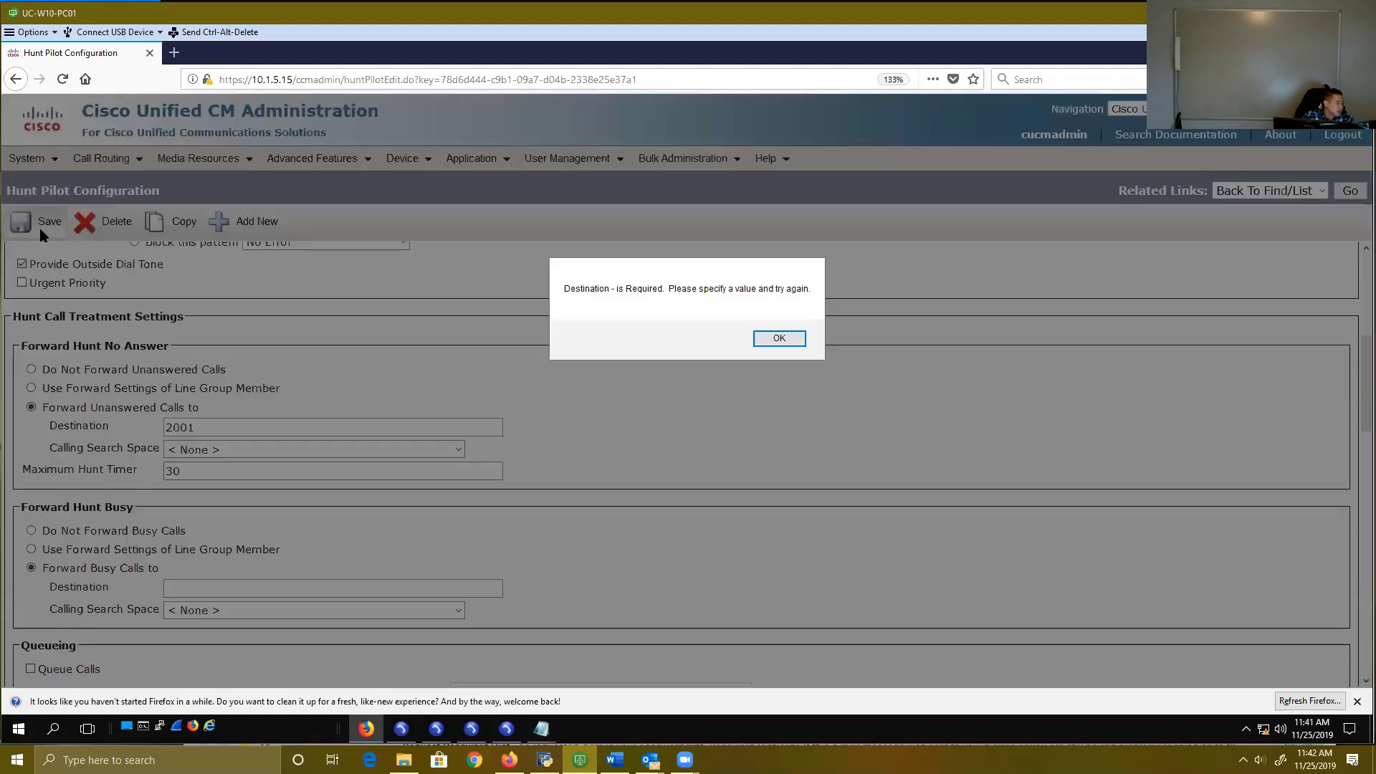
pyautogui.click(778, 337)
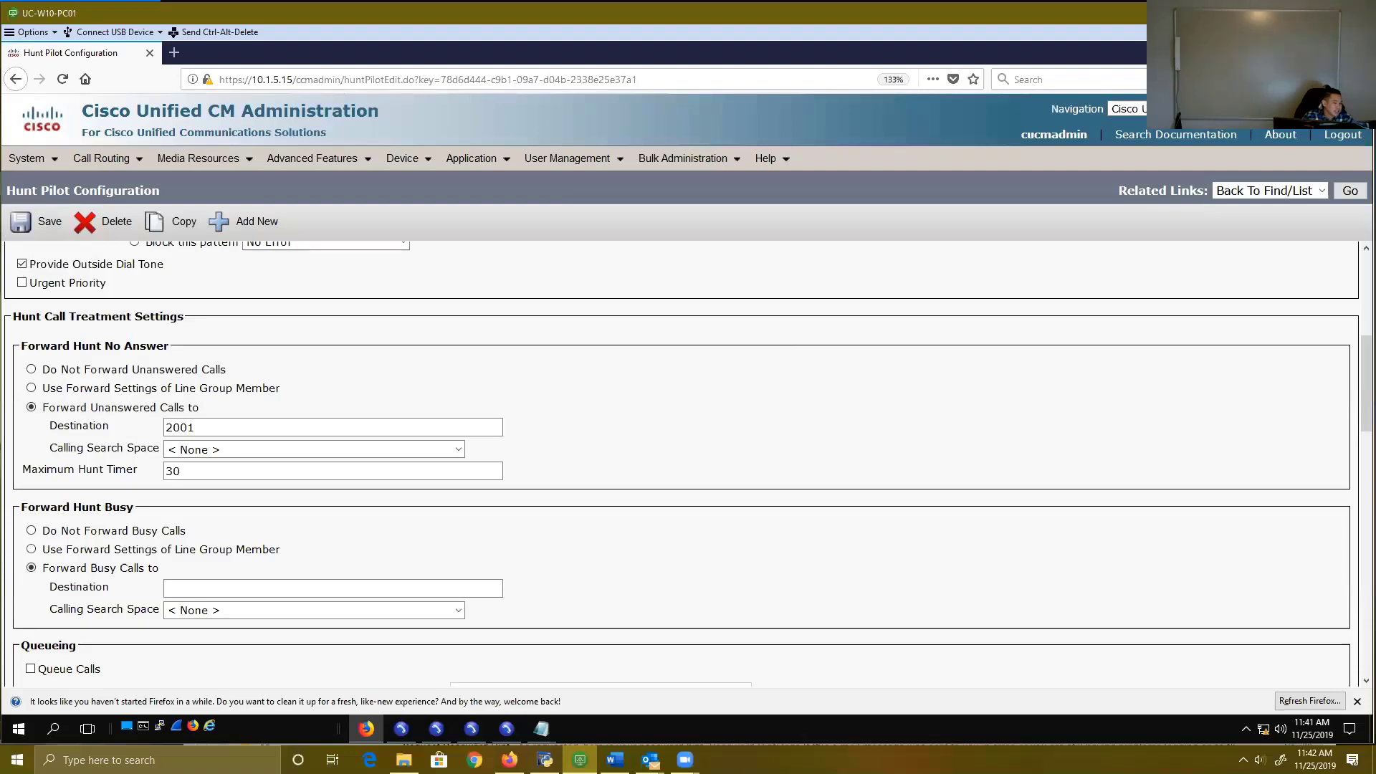
# Step: Minimize the browser and bring the softphone for line 2001 into view beside the other three
pyautogui.click(1290, 52)
pyautogui.click(401, 735)
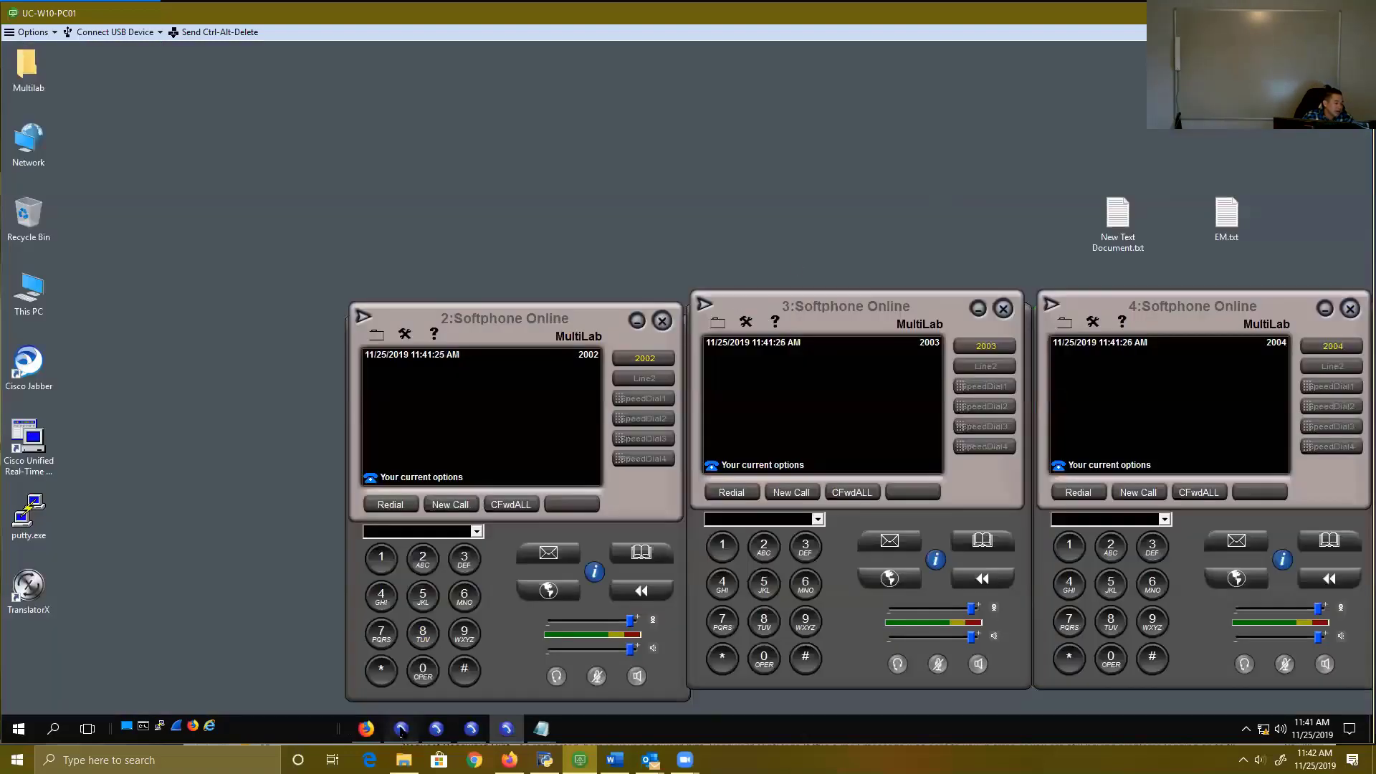
pyautogui.click(289, 327)
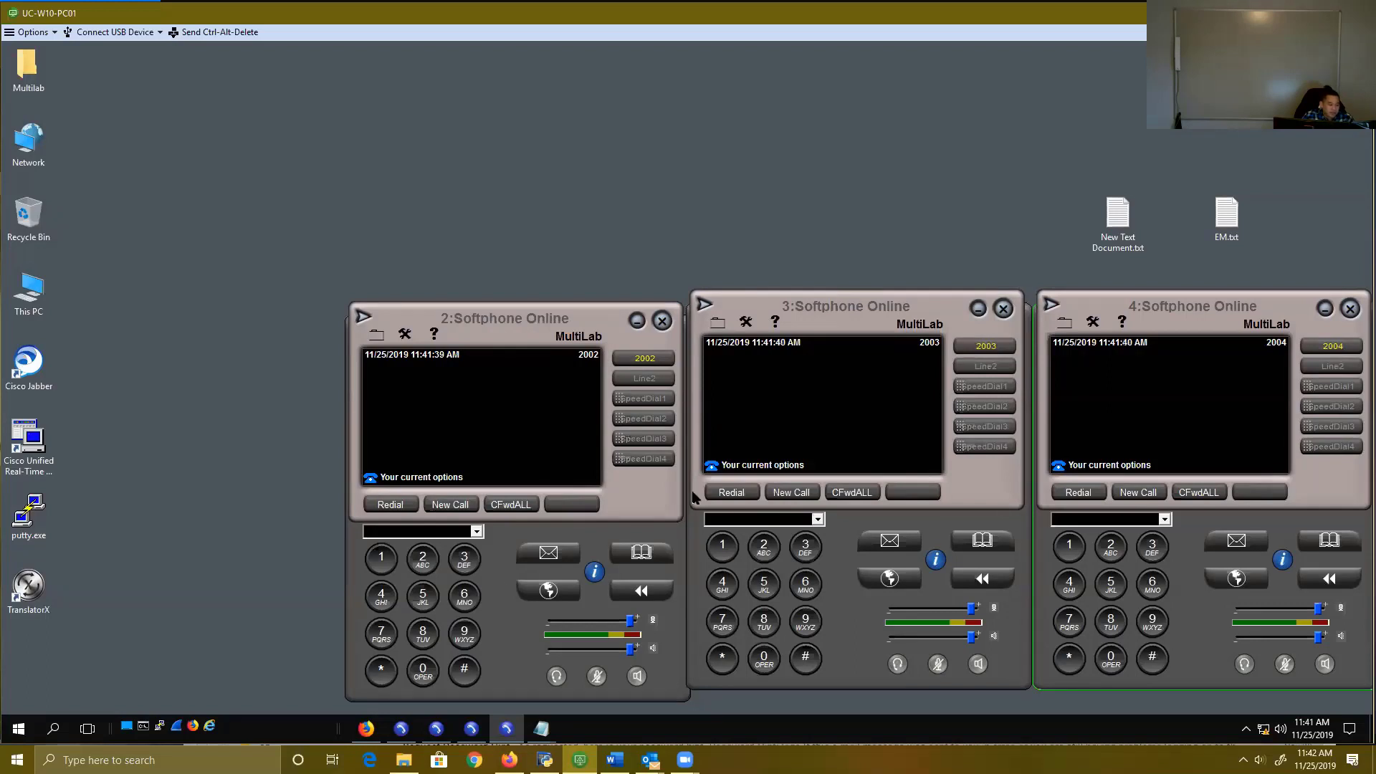
pyautogui.click(401, 729)
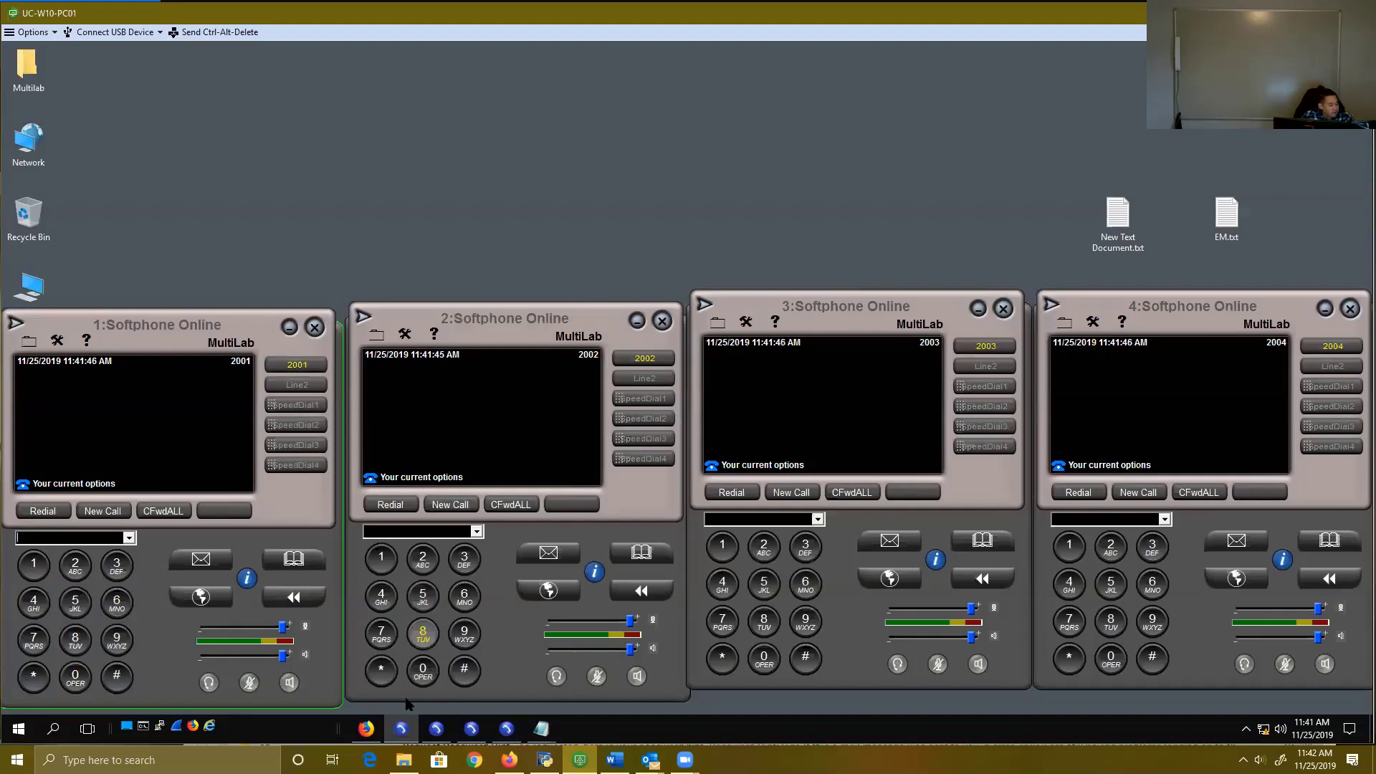
# Step: Return to the hunt pilot page, highlight the unanswered-call destination 2001, and go back to the softphones
pyautogui.click(367, 728)
pyautogui.click(172, 427)
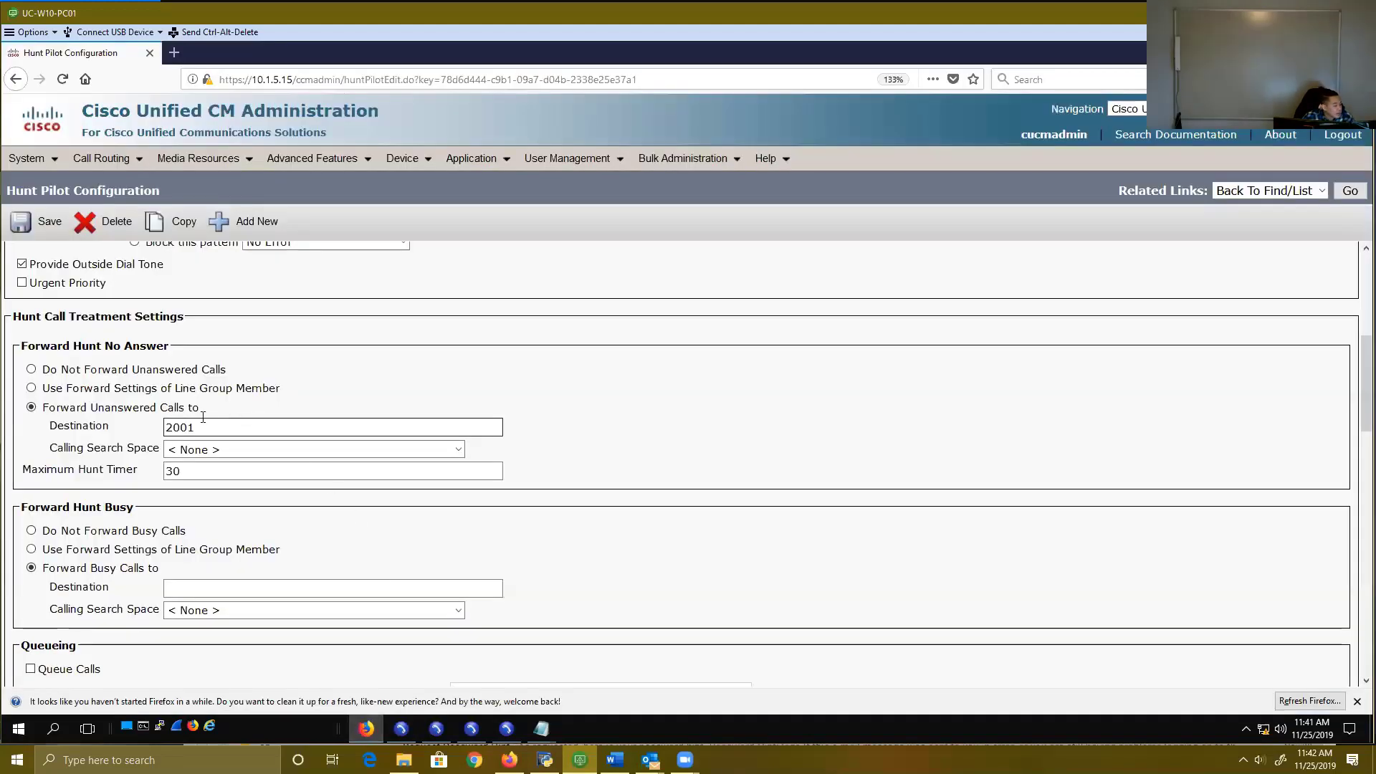
pyautogui.doubleClick(169, 427)
pyautogui.click(1290, 53)
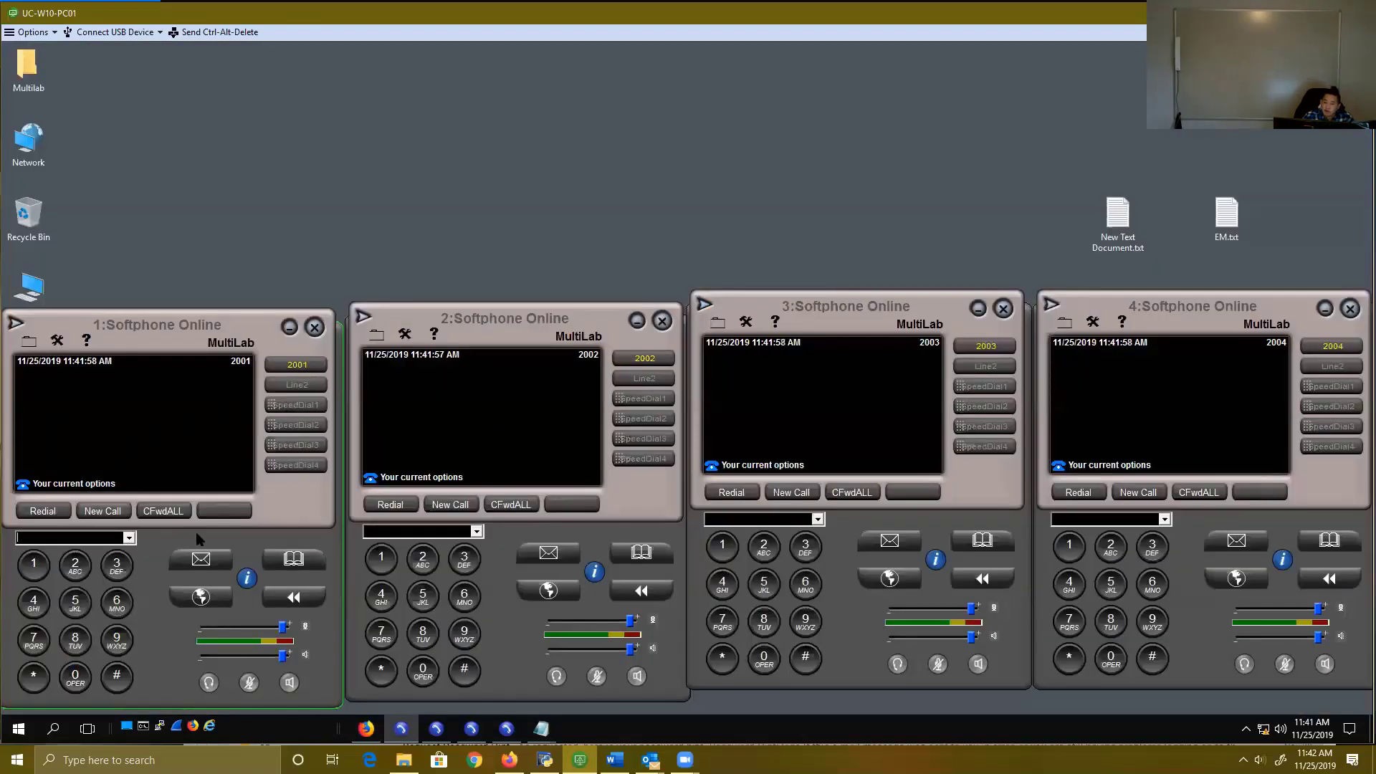
# Step: Call hunt pilot 2999 from the 2001 softphone, let it ring unanswered, and end the call
pyautogui.click(104, 510)
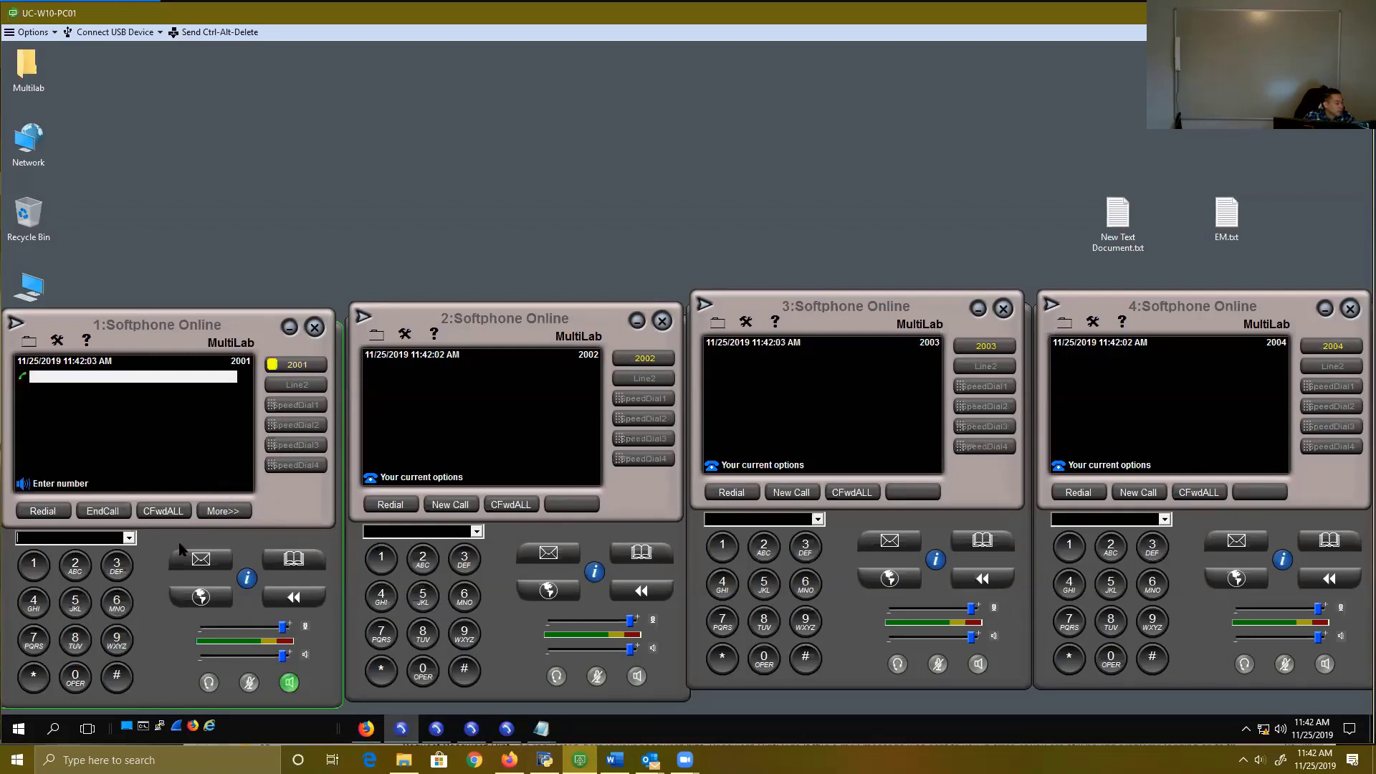
pyautogui.click(76, 566)
pyautogui.click(117, 637)
pyautogui.click(116, 638)
pyautogui.click(116, 638)
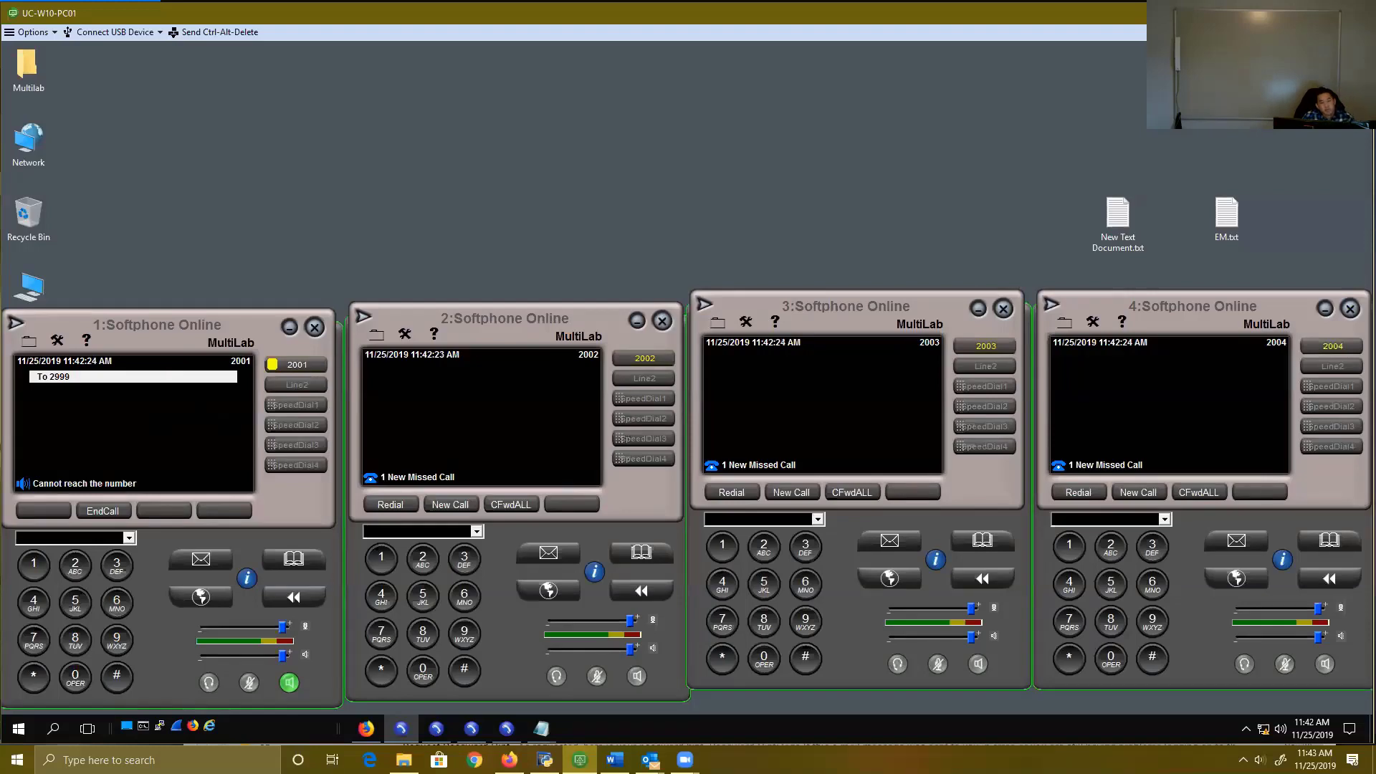
pyautogui.click(96, 511)
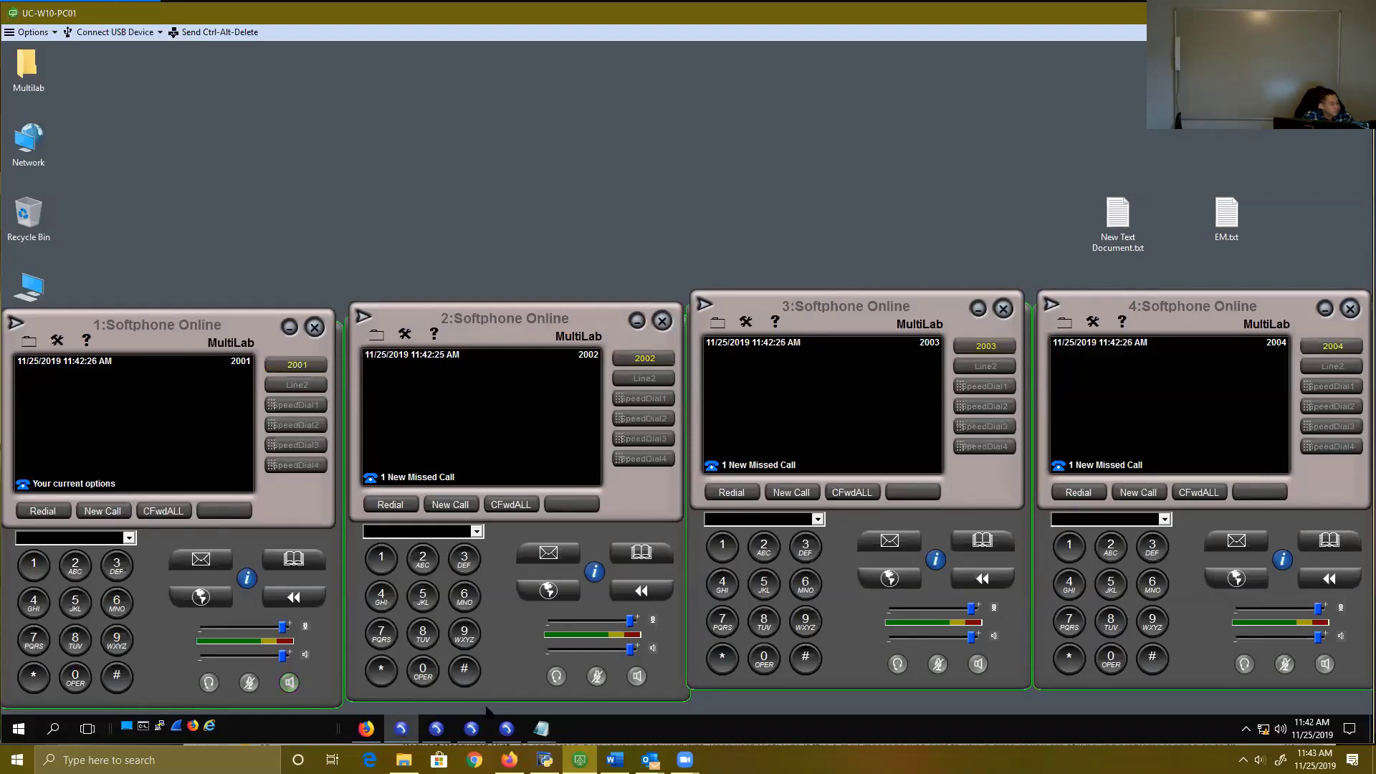
# Step: Switch back to the remote desktop's browser window showing the Hunt Pilot Configuration page
pyautogui.click(509, 759)
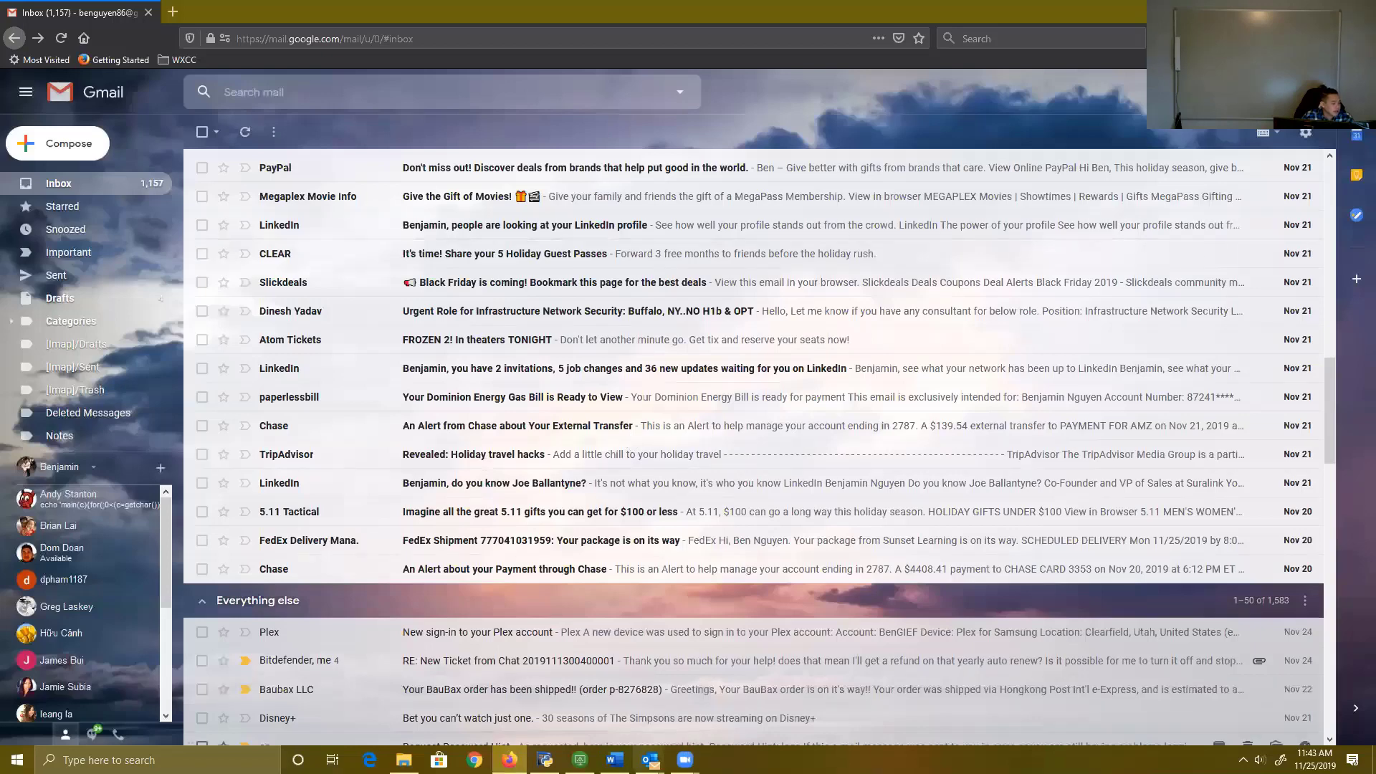
pyautogui.click(580, 759)
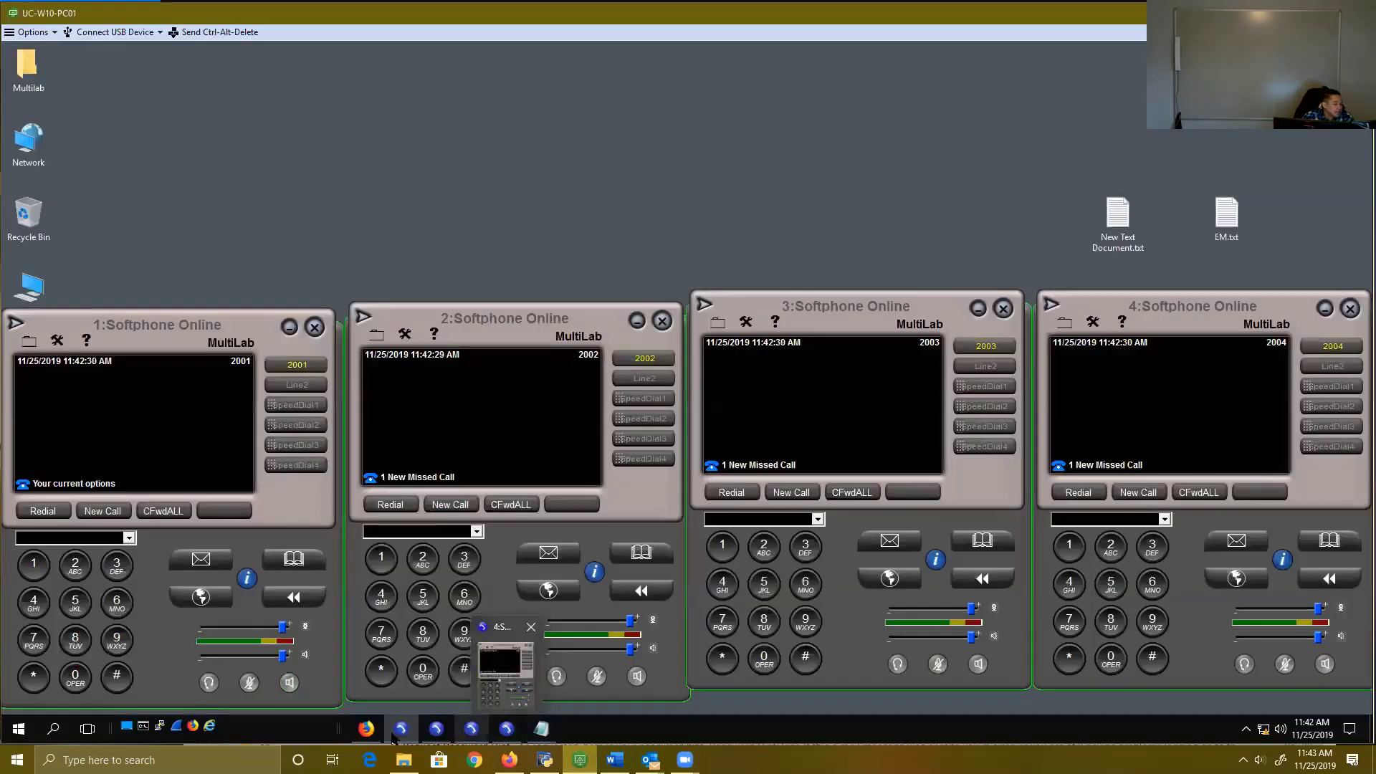
pyautogui.moveTo(366, 729)
pyautogui.click(393, 649)
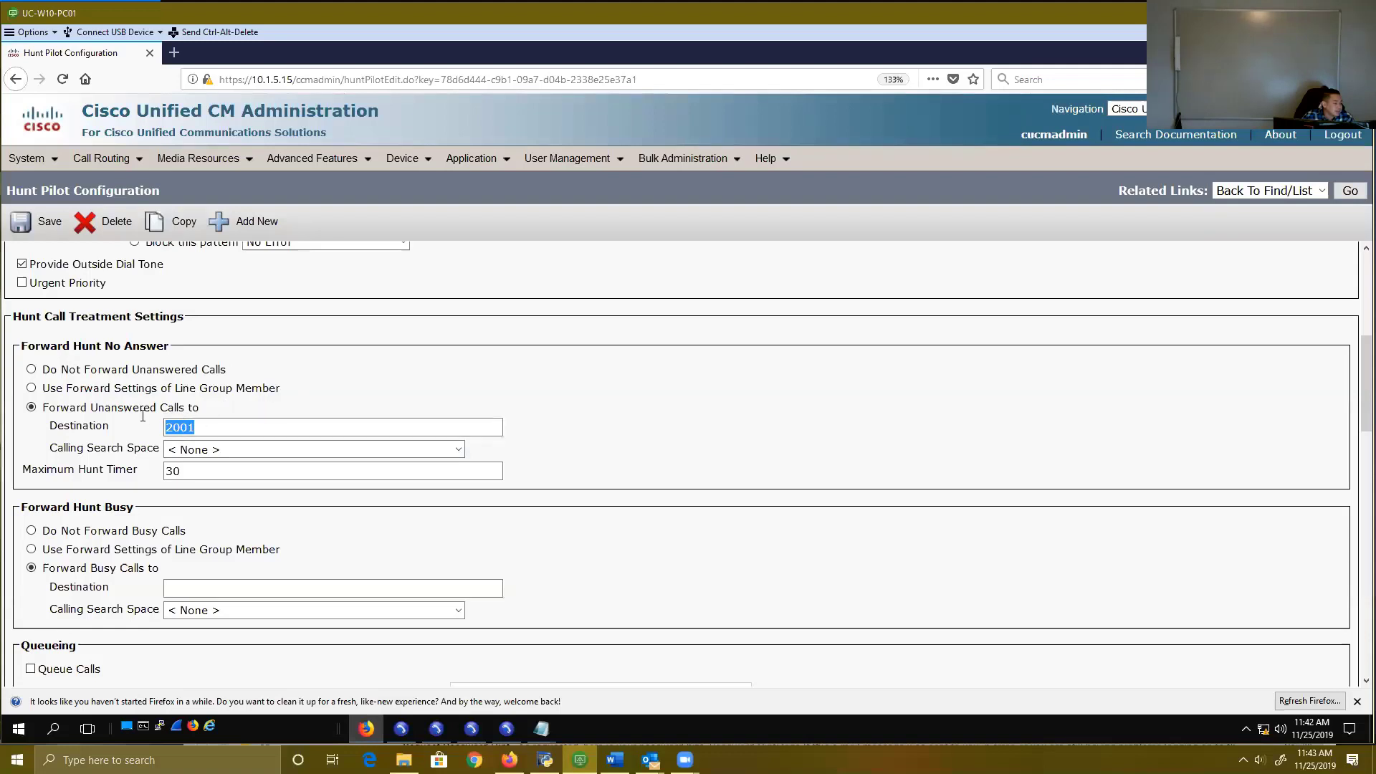
# Step: Enable Queue Calls in the Queueing section of hunt pilot 2999, review the forwarding and queue options, and save the configuration
pyautogui.click(470, 384)
pyautogui.scroll(-4, 495, 385)
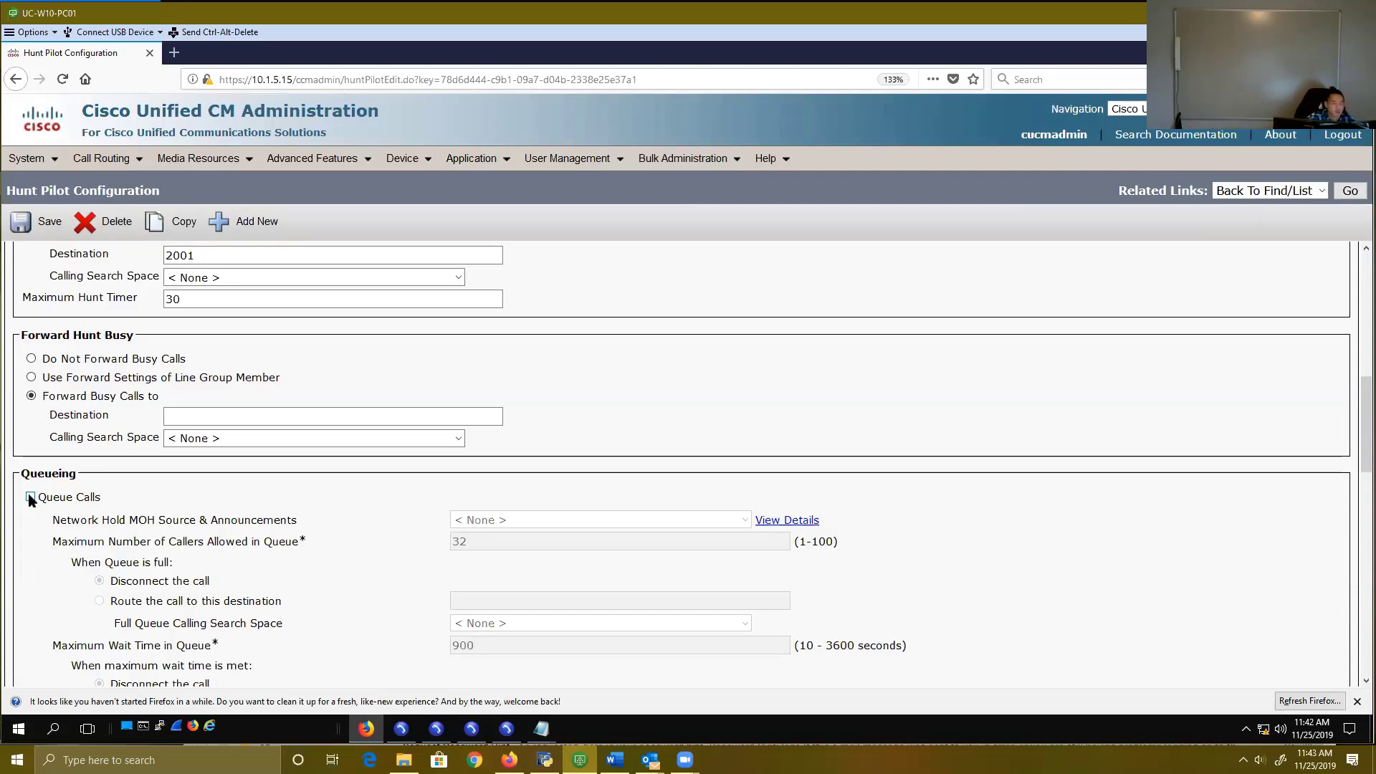
pyautogui.scroll(3, 43, 459)
pyautogui.scroll(-1, 16, 414)
pyautogui.scroll(-1, 16, 414)
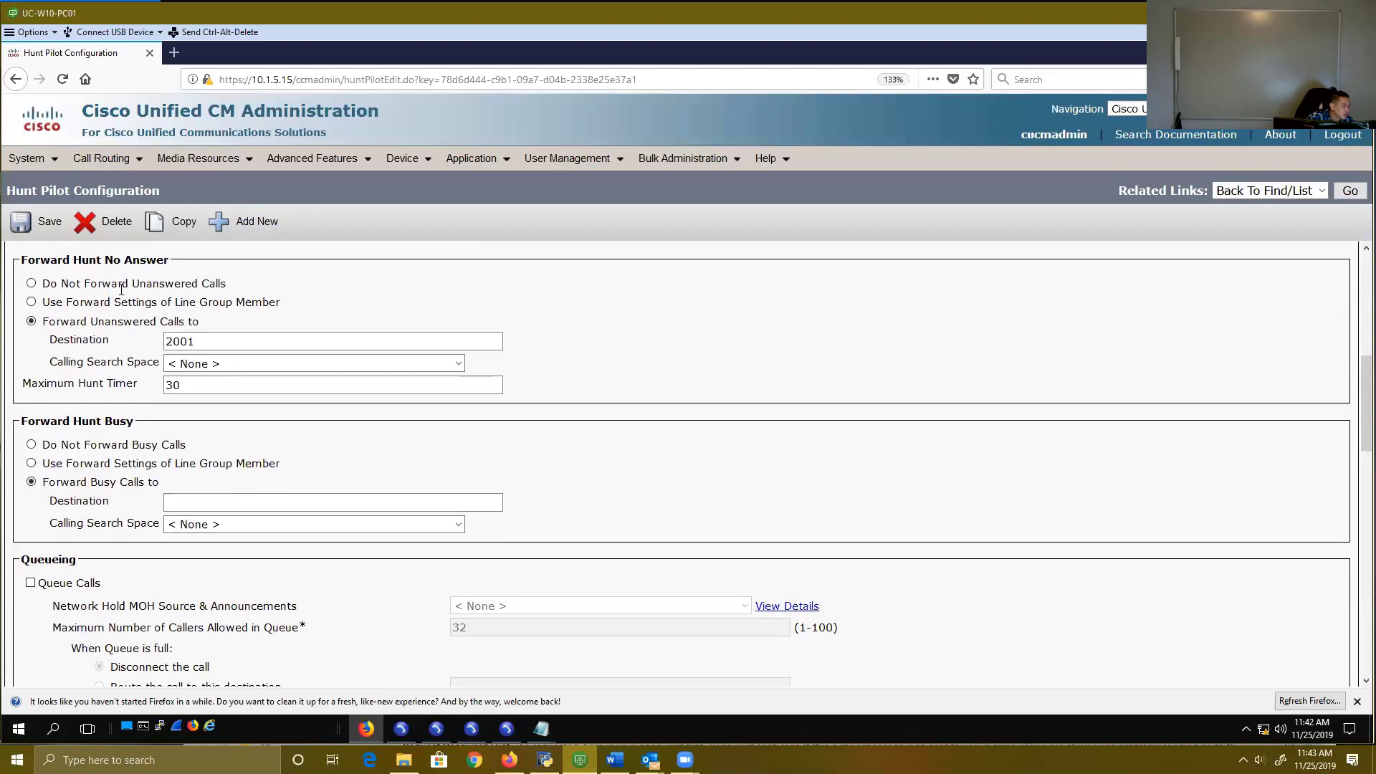
pyautogui.click(30, 584)
pyautogui.scroll(-6, 372, 581)
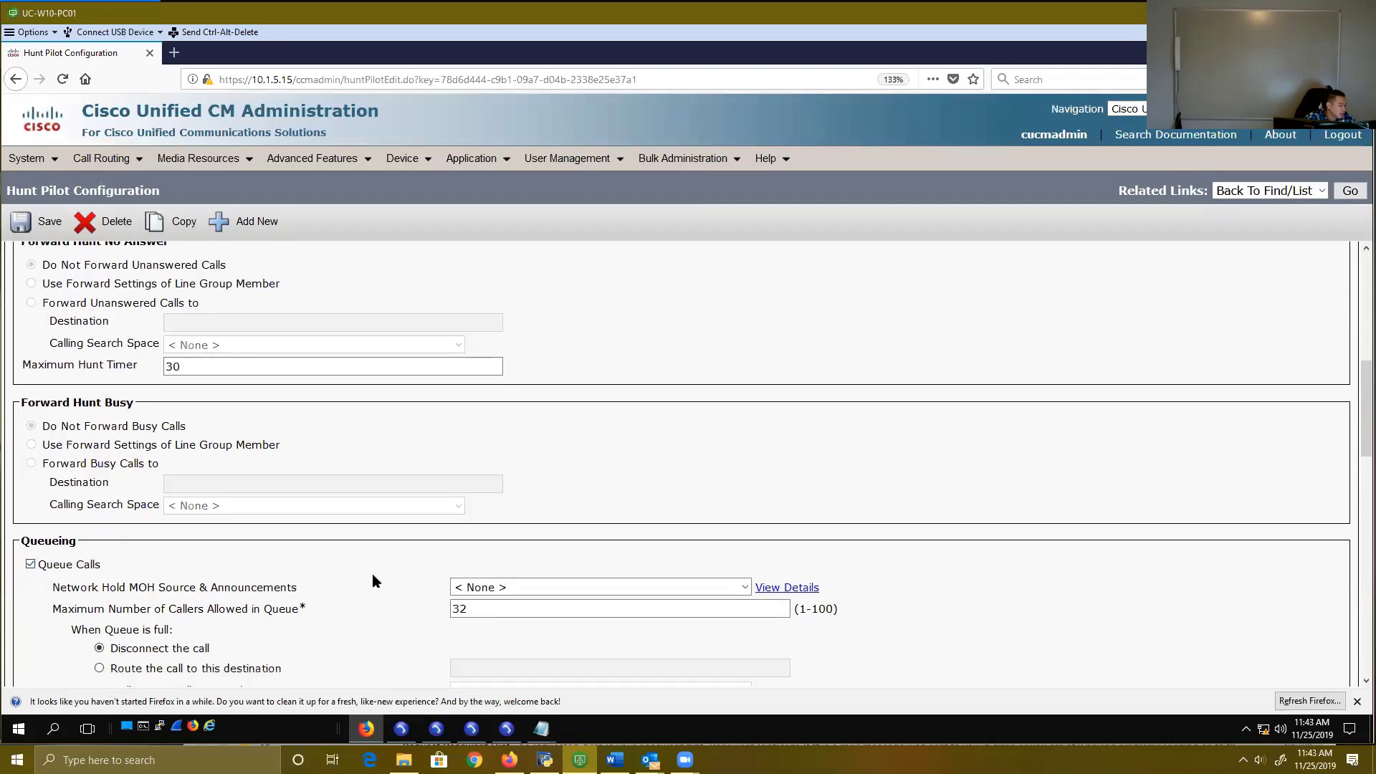
pyautogui.scroll(8, 160, 589)
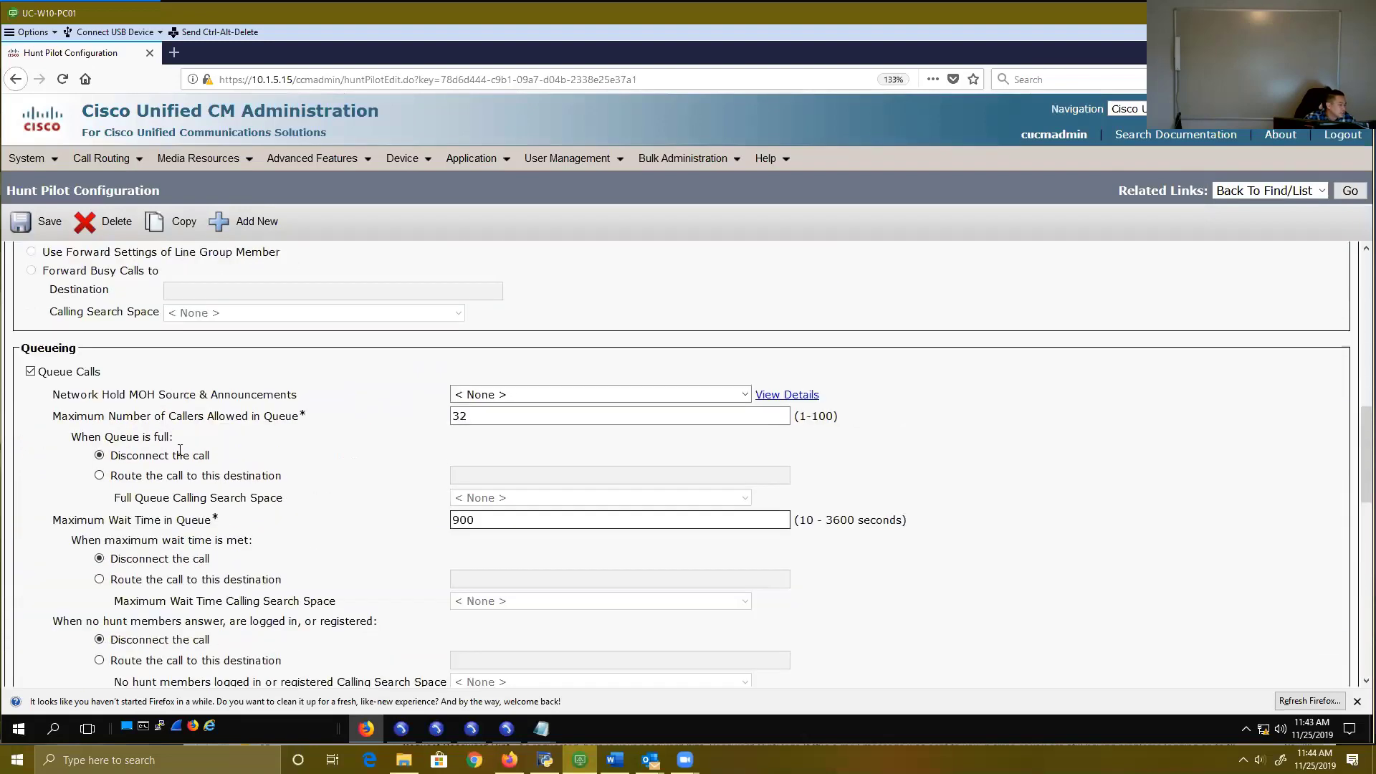
pyautogui.scroll(-5, 185, 400)
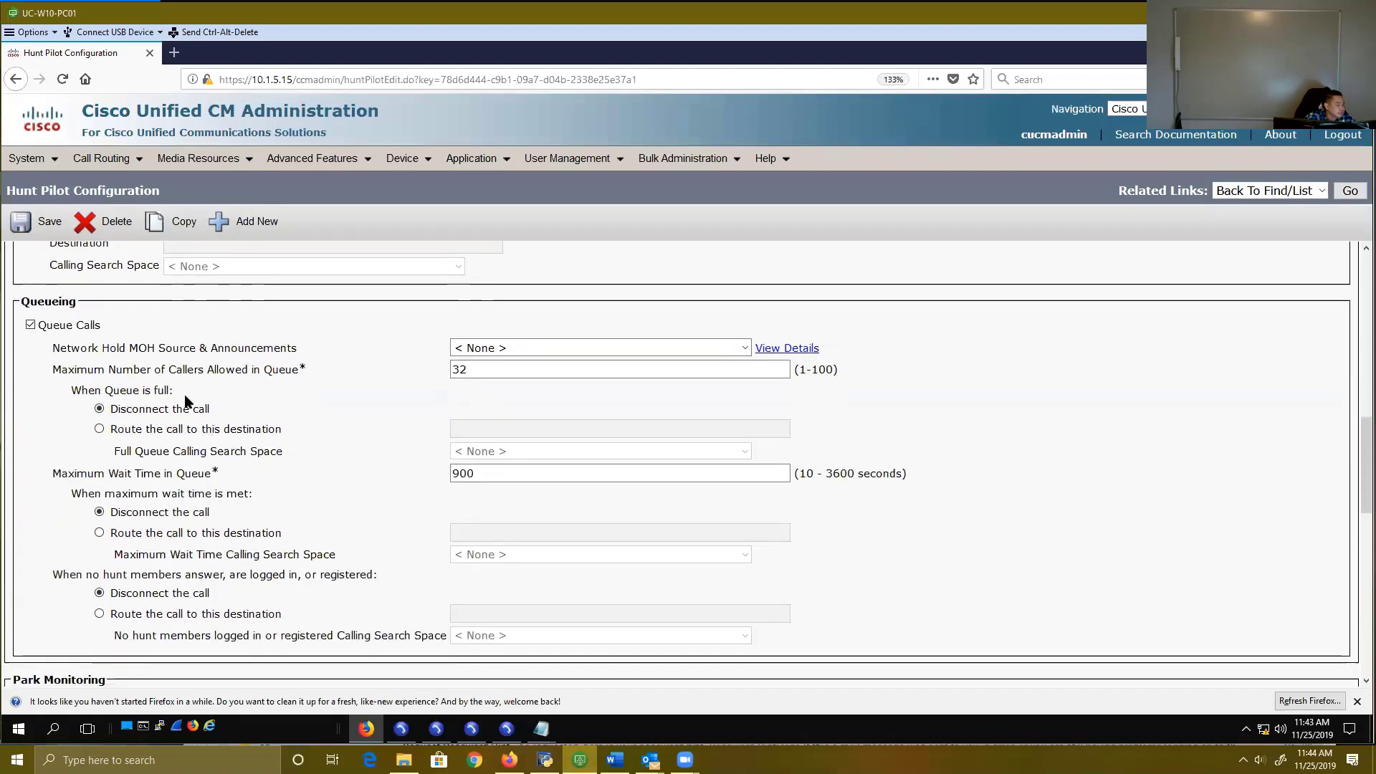
pyautogui.click(44, 225)
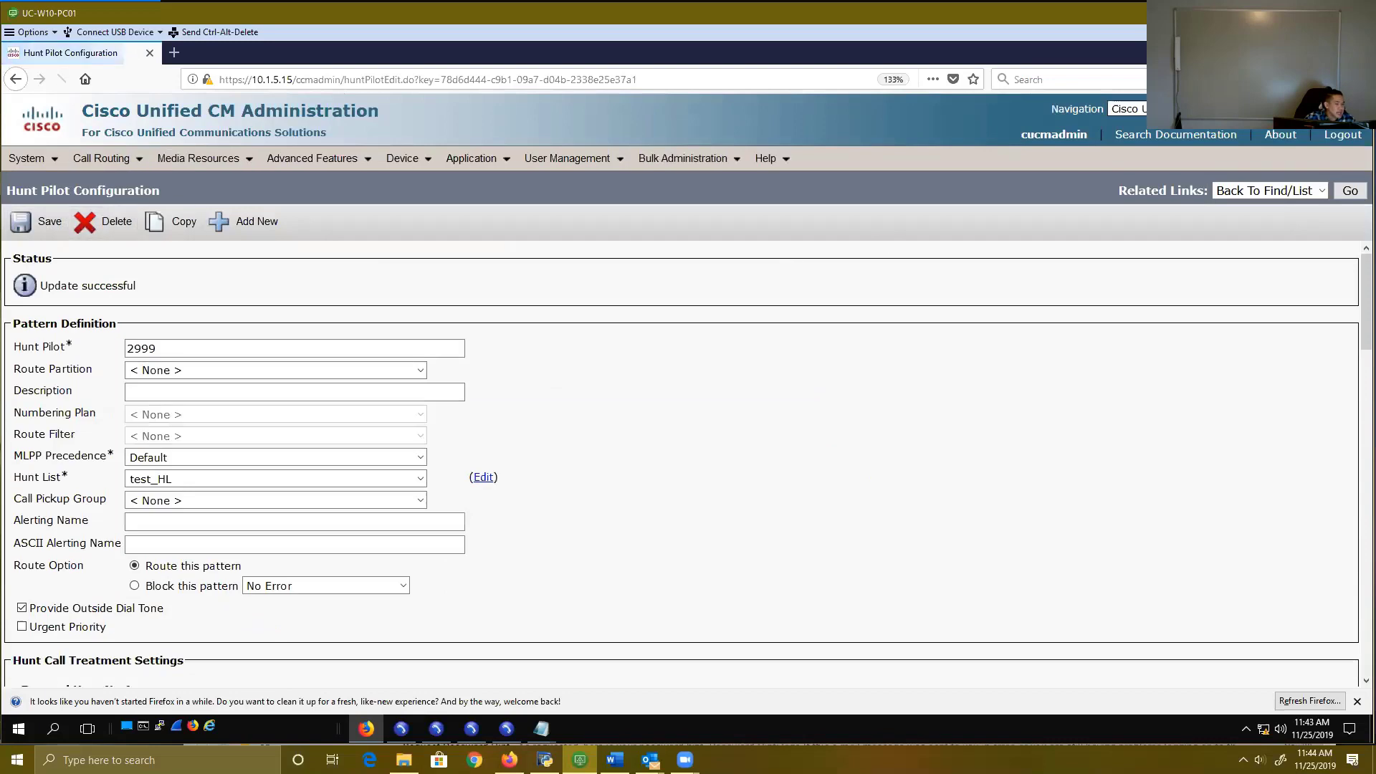
# Step: Switch to the softphones, call 2003 from the 2002 softphone, and answer the call on 2003
pyautogui.click(1289, 53)
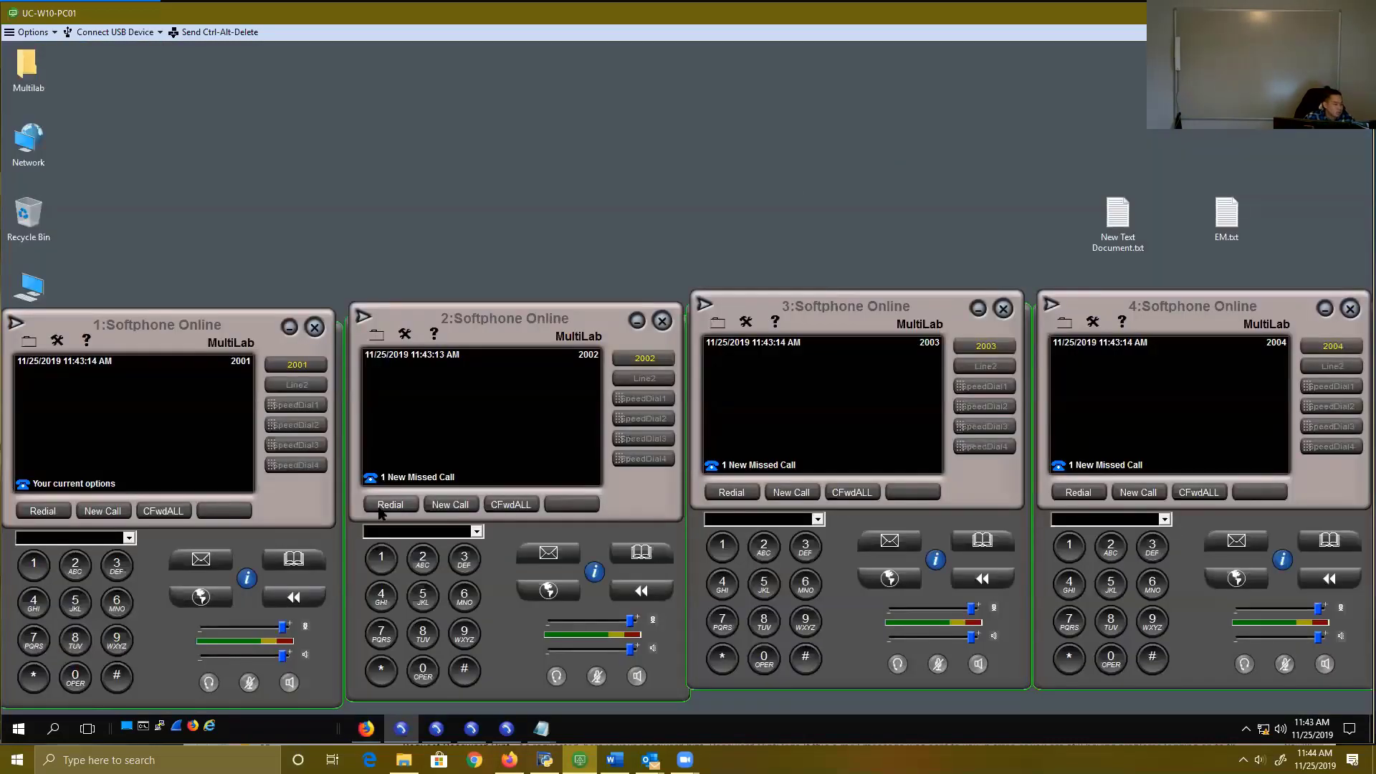
pyautogui.click(441, 505)
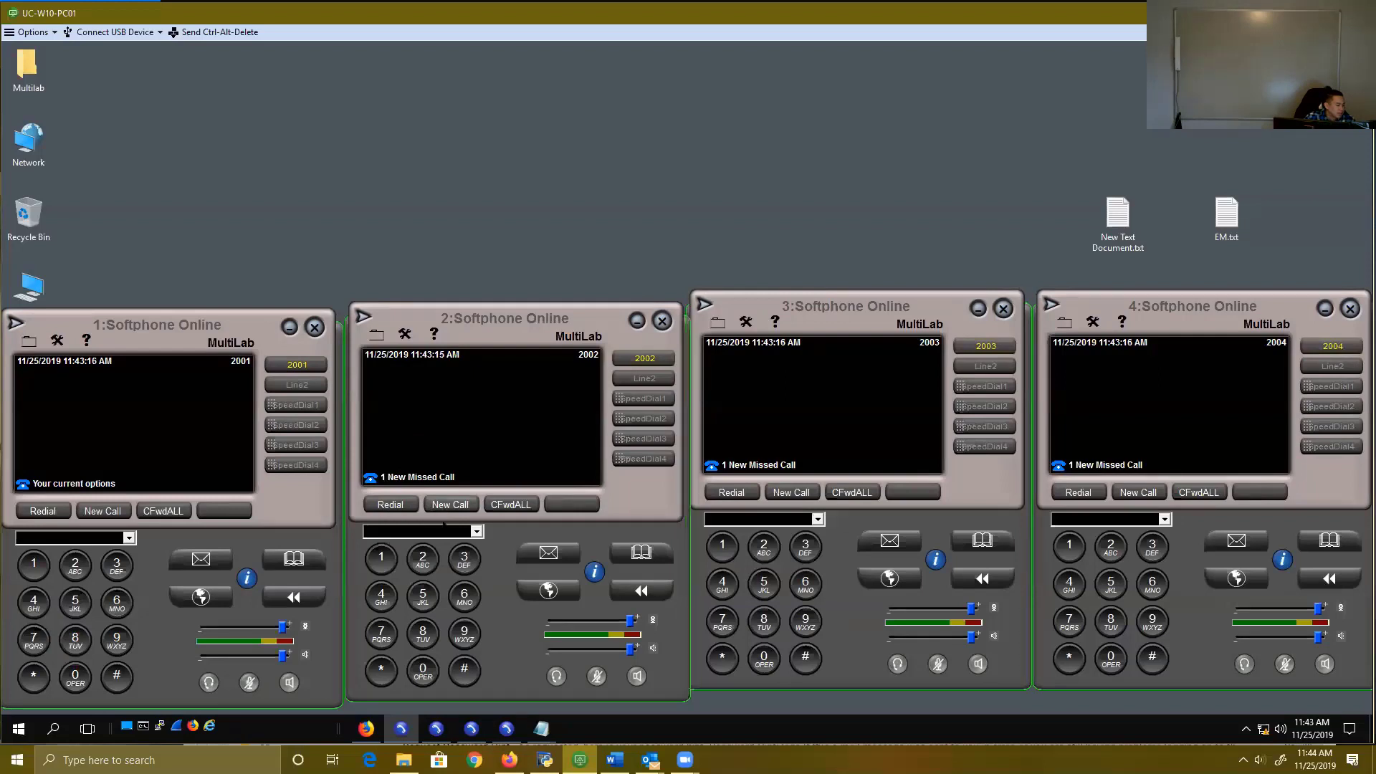
pyautogui.click(465, 558)
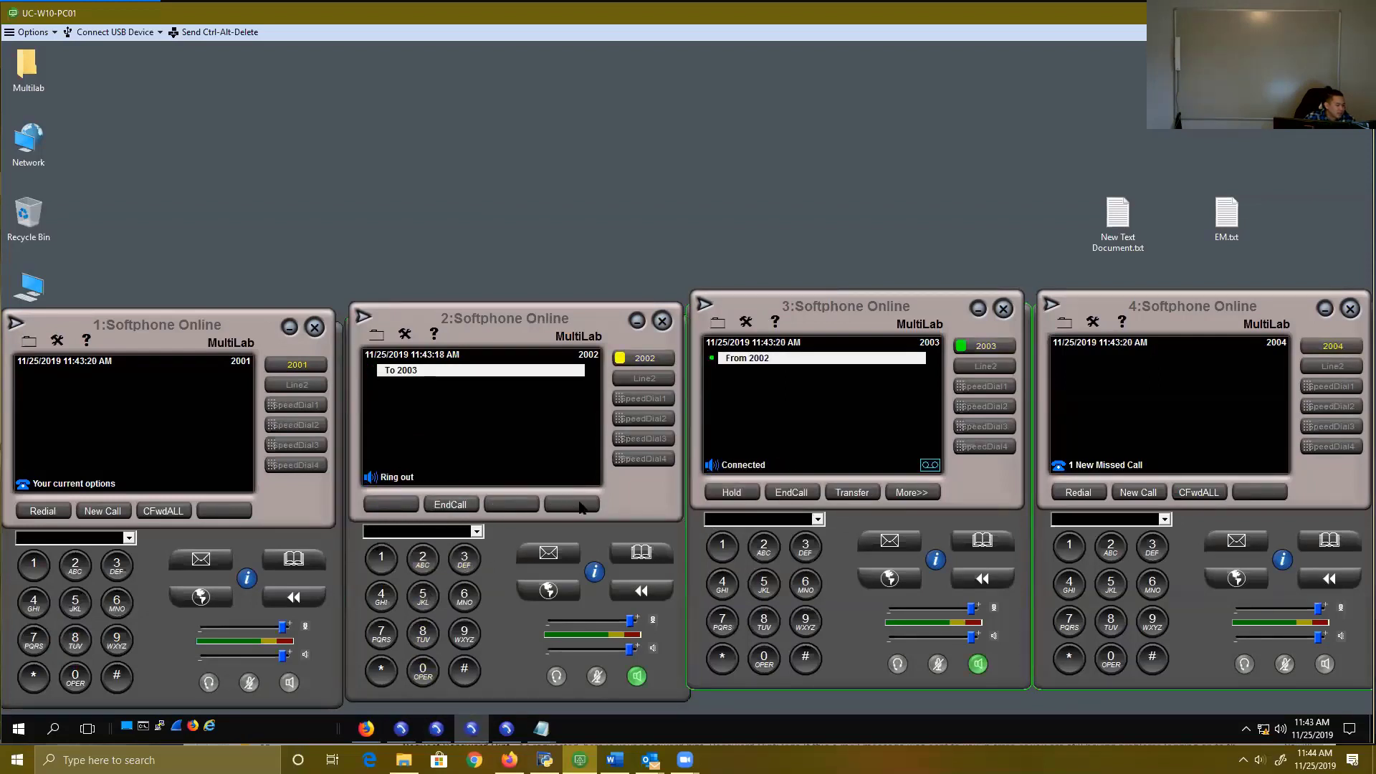
# Step: Add 2004 to the 2002 softphone's call with 2003 as a three-party conference
pyautogui.click(445, 506)
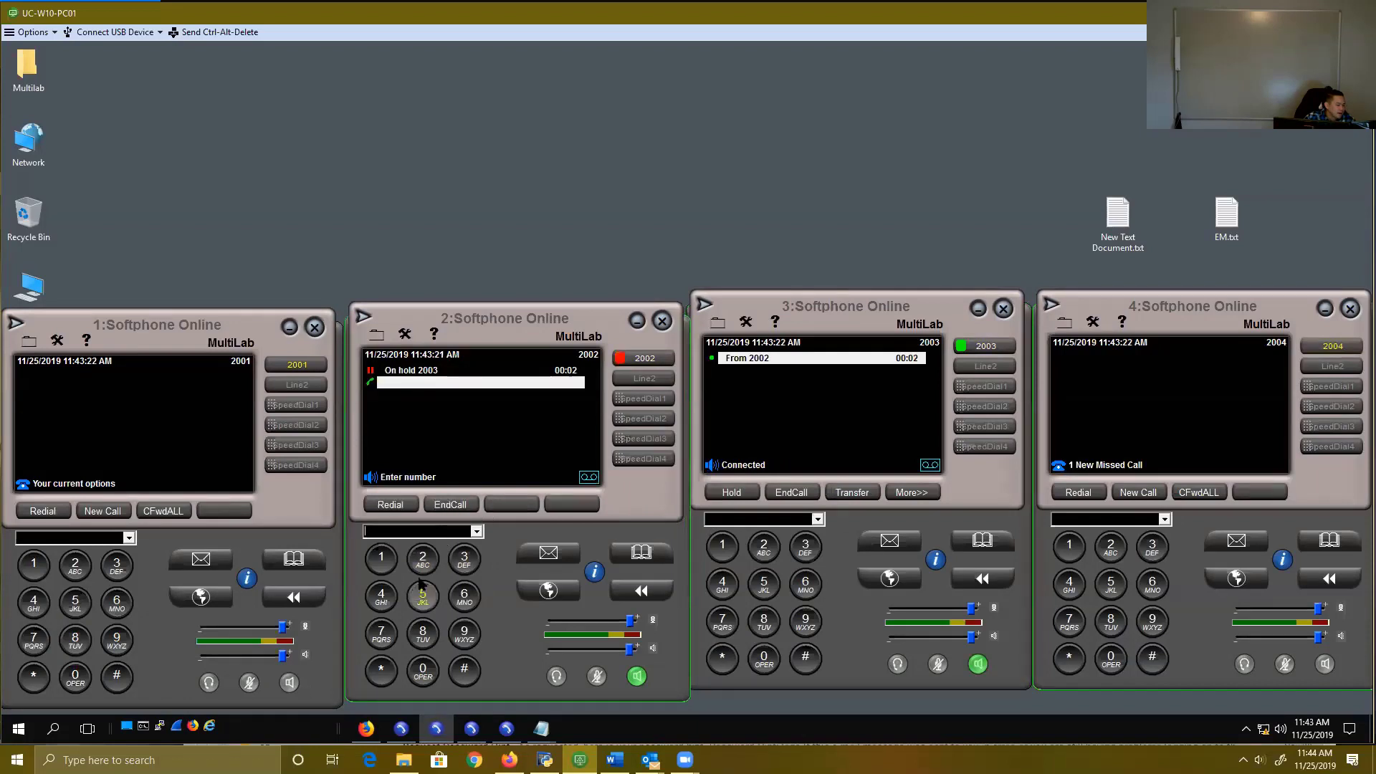
pyautogui.click(423, 558)
pyautogui.click(422, 670)
pyautogui.click(423, 669)
pyautogui.click(381, 594)
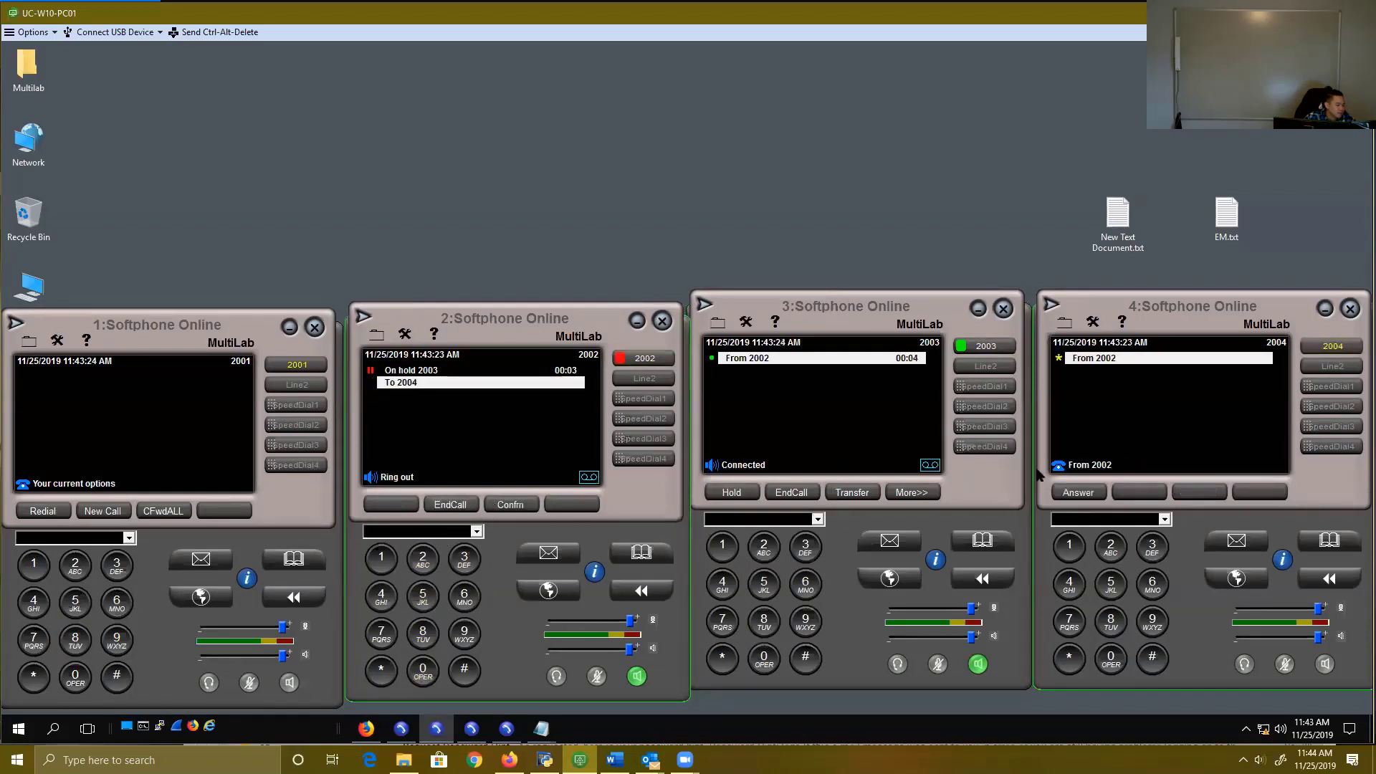
pyautogui.click(506, 506)
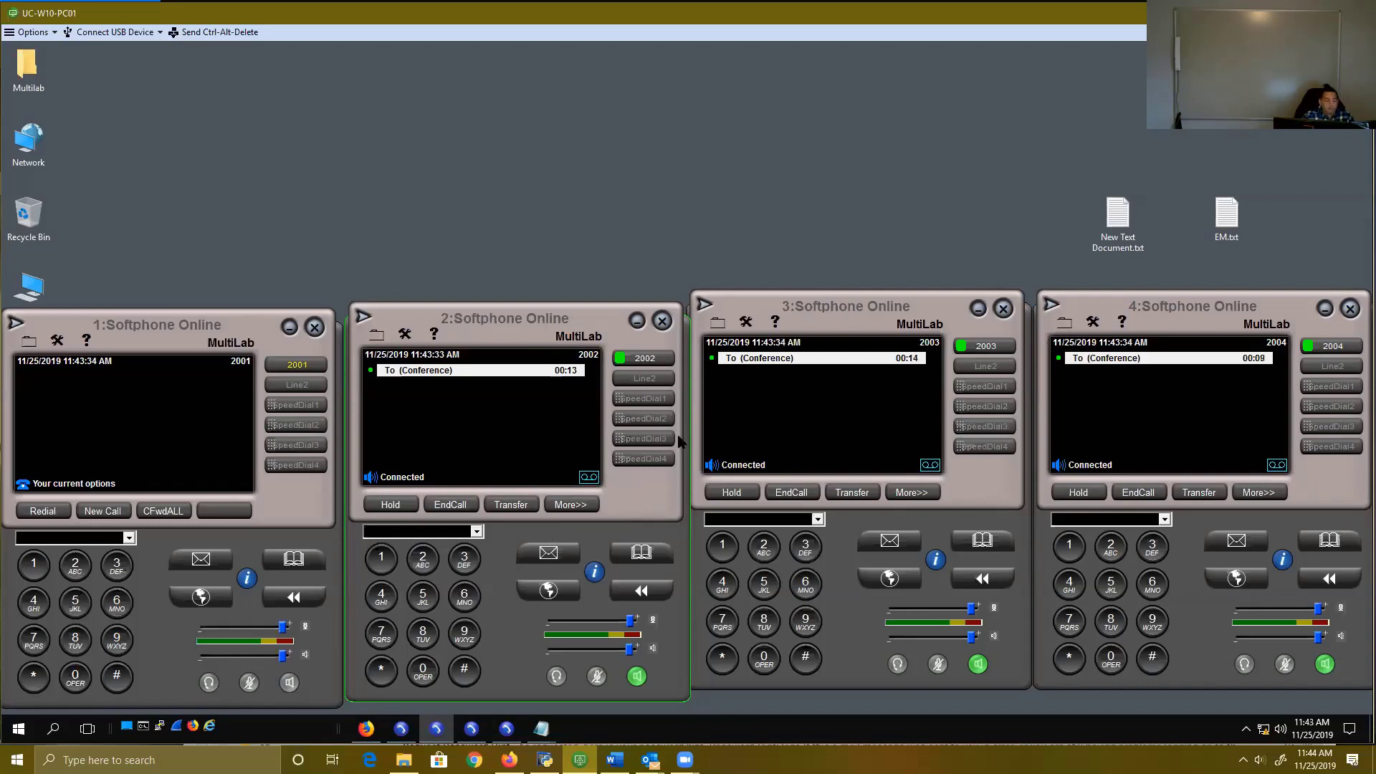
# Step: Call hunt pilot 2999 from the 2001 softphone, wait in the queue, and hang up on softphones 2004 and 2001
pyautogui.click(92, 462)
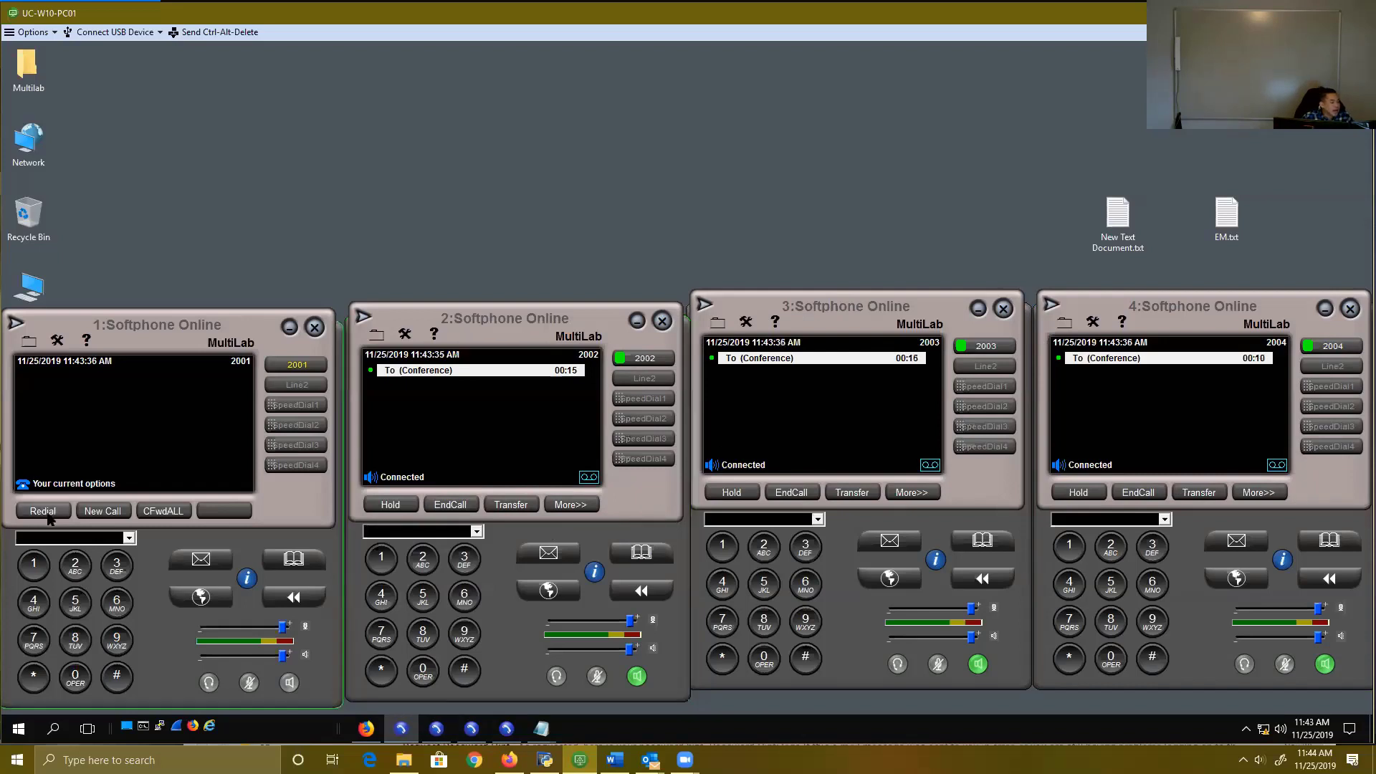
pyautogui.click(76, 565)
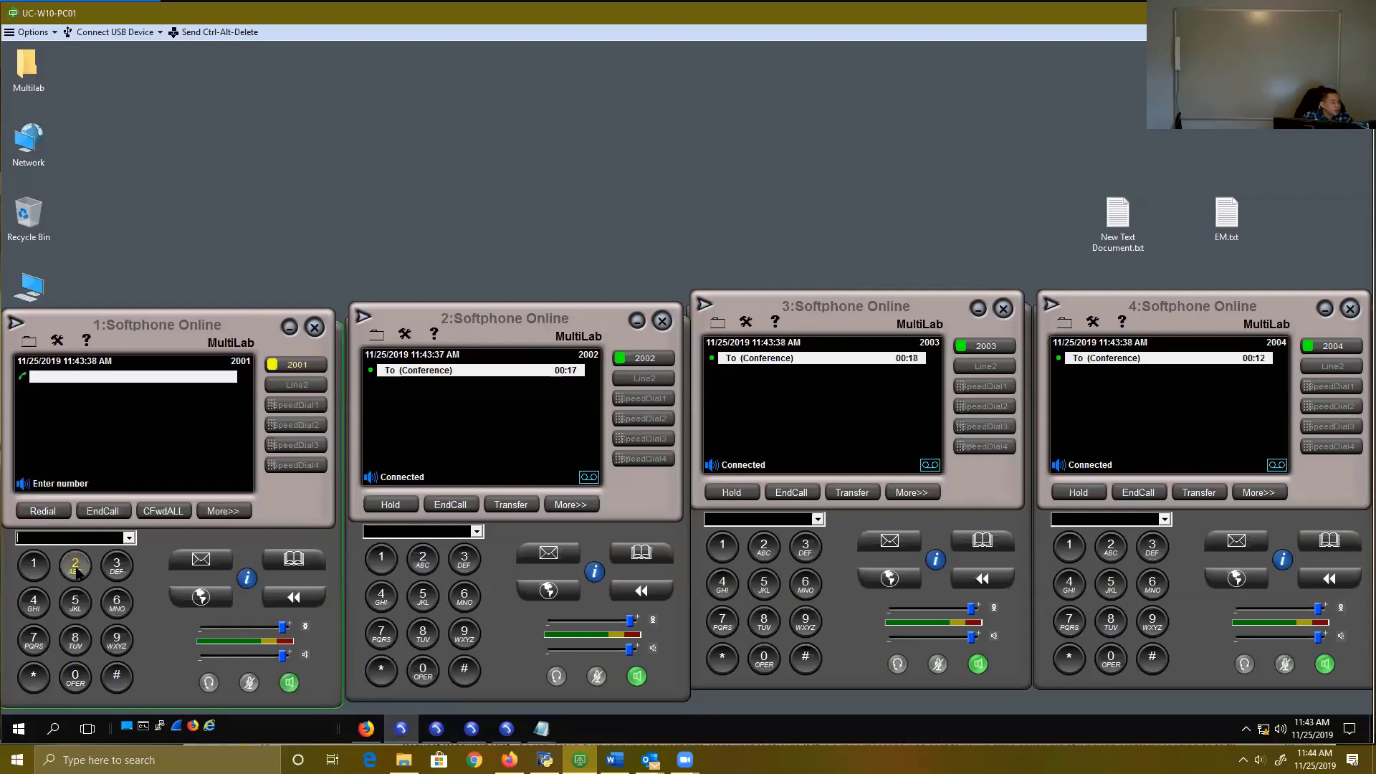
pyautogui.click(124, 641)
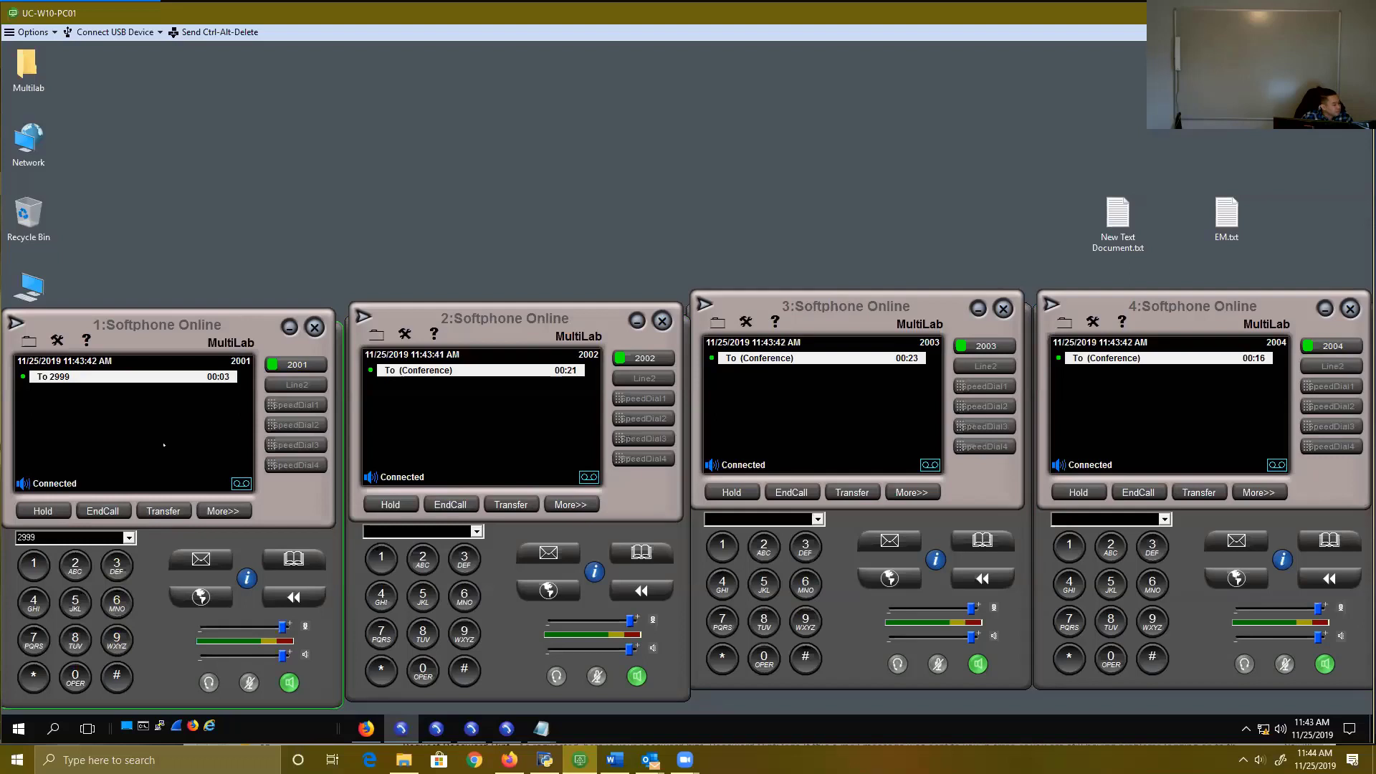
pyautogui.press('XF86AudioRaiseVolume')
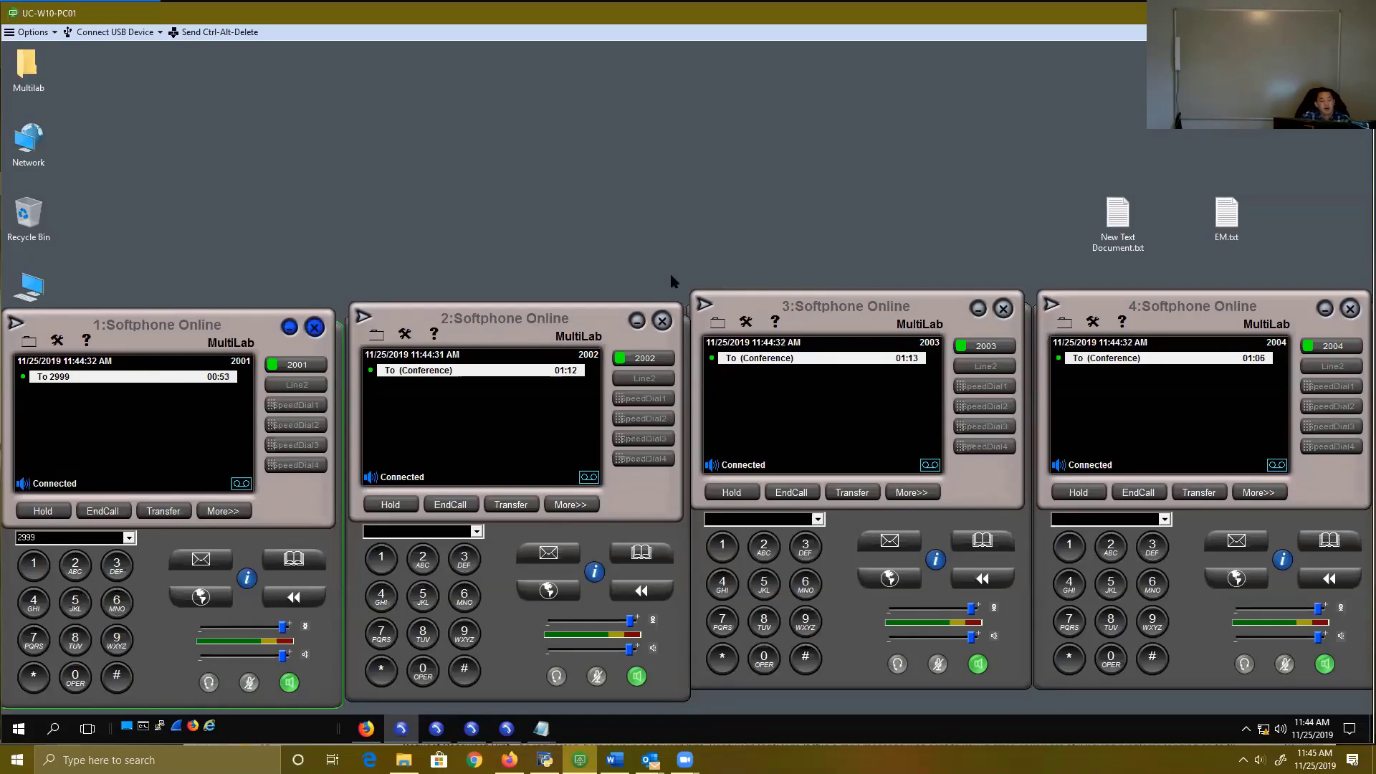
pyautogui.click(1140, 492)
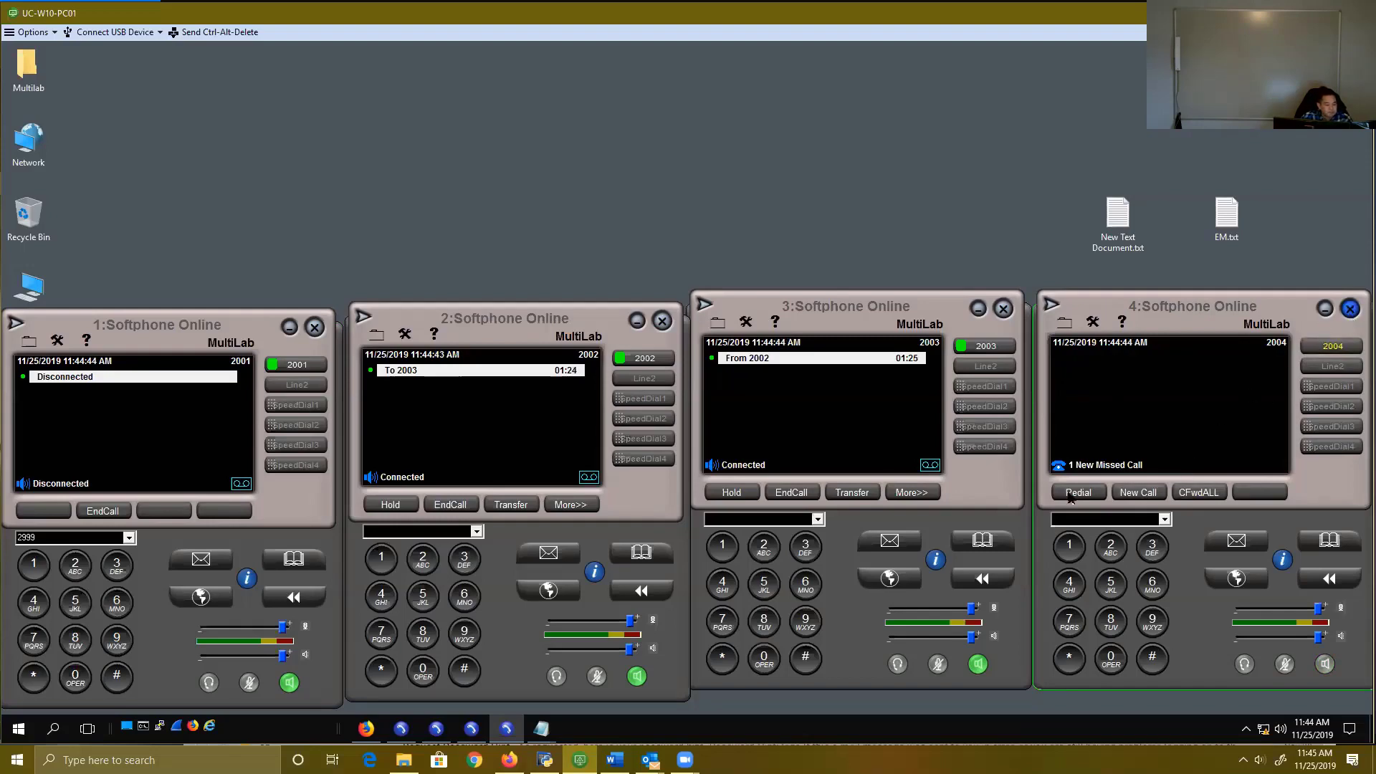
pyautogui.click(102, 510)
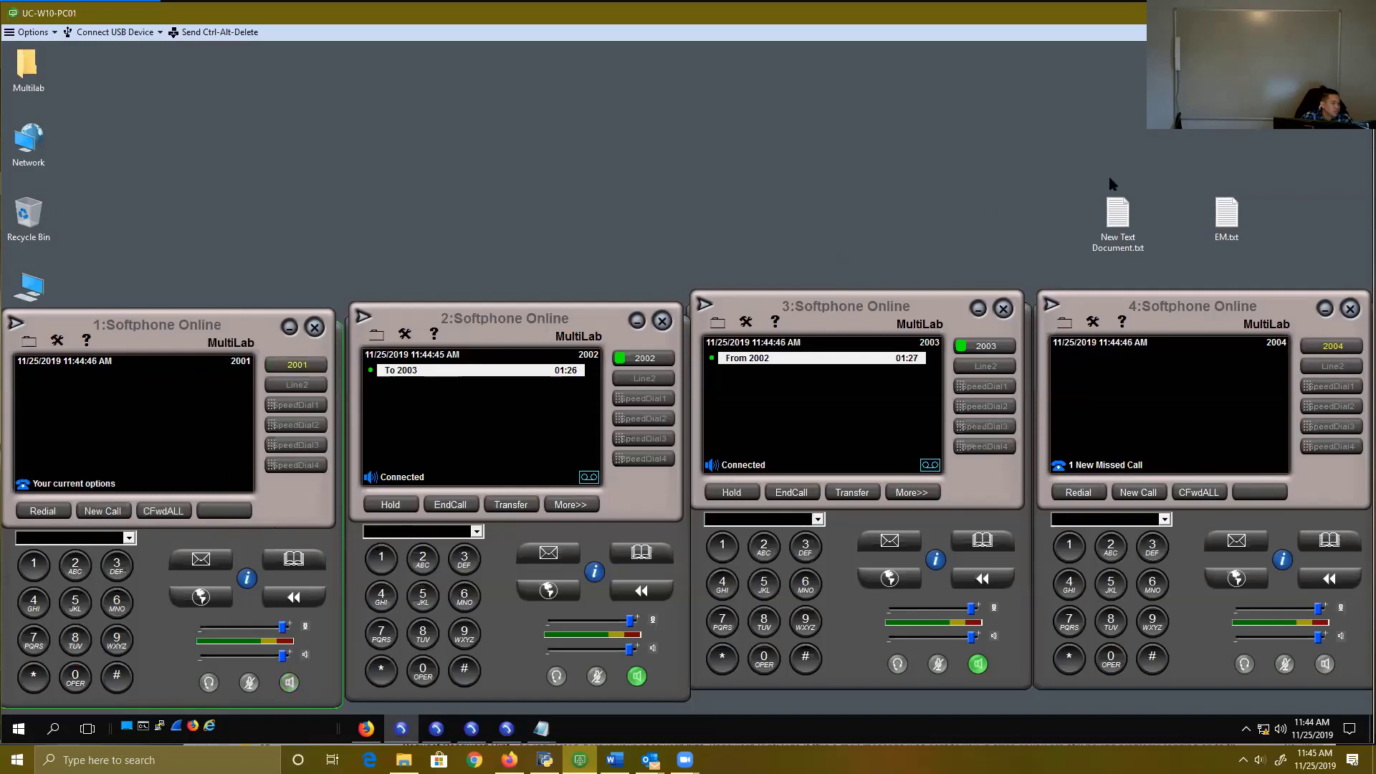
# Step: Return to the Hunt Pilot Configuration page and set Network Hold MOH Source & Announcements to 1-SampleAudioSource
pyautogui.click(365, 728)
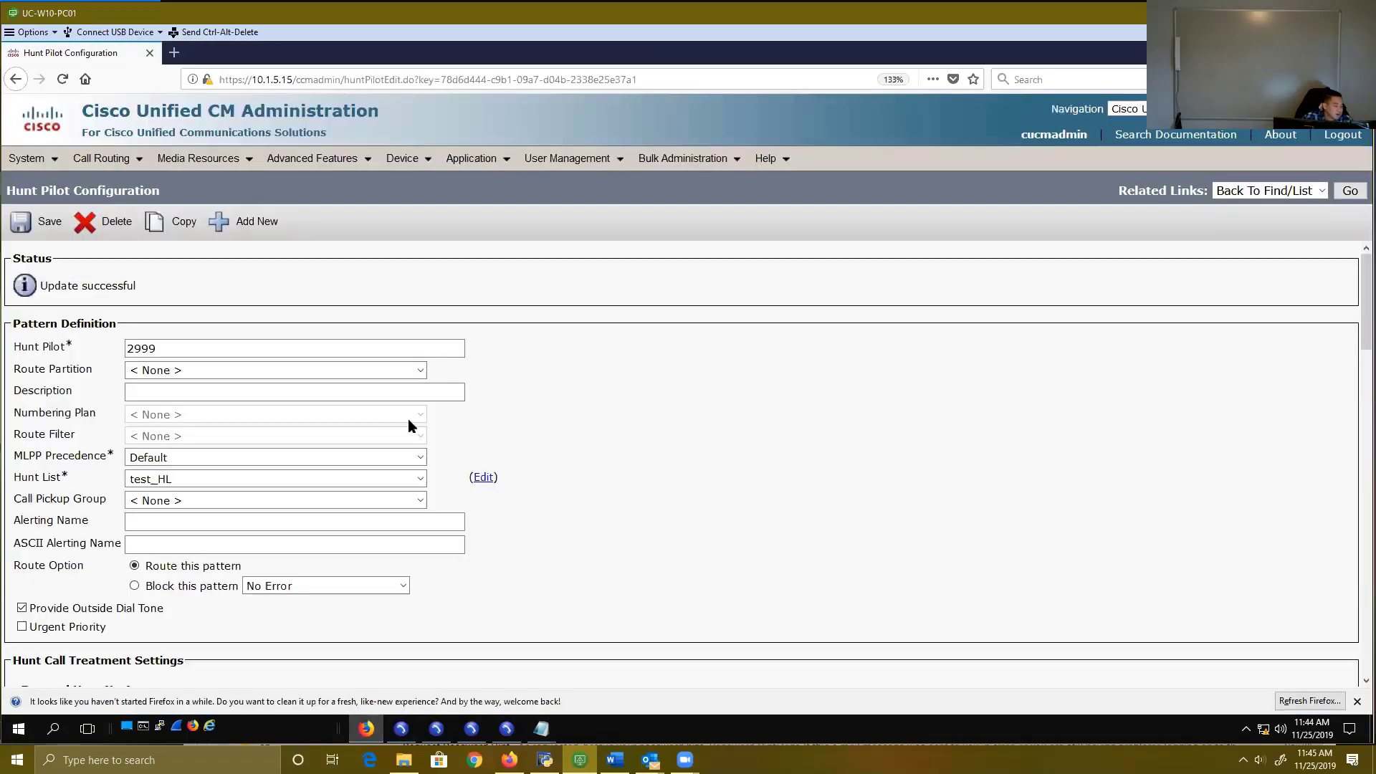
pyautogui.scroll(-15, 542, 419)
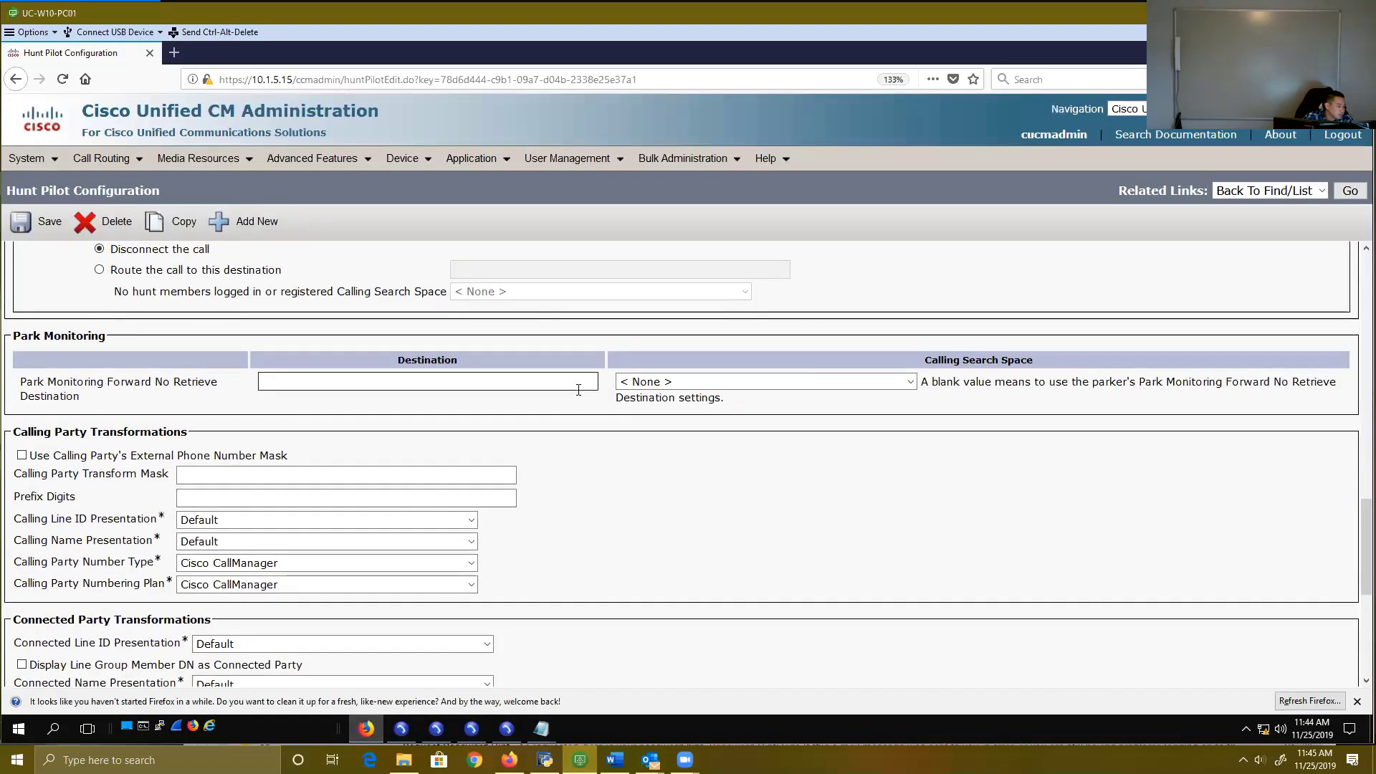
pyautogui.scroll(5, 579, 390)
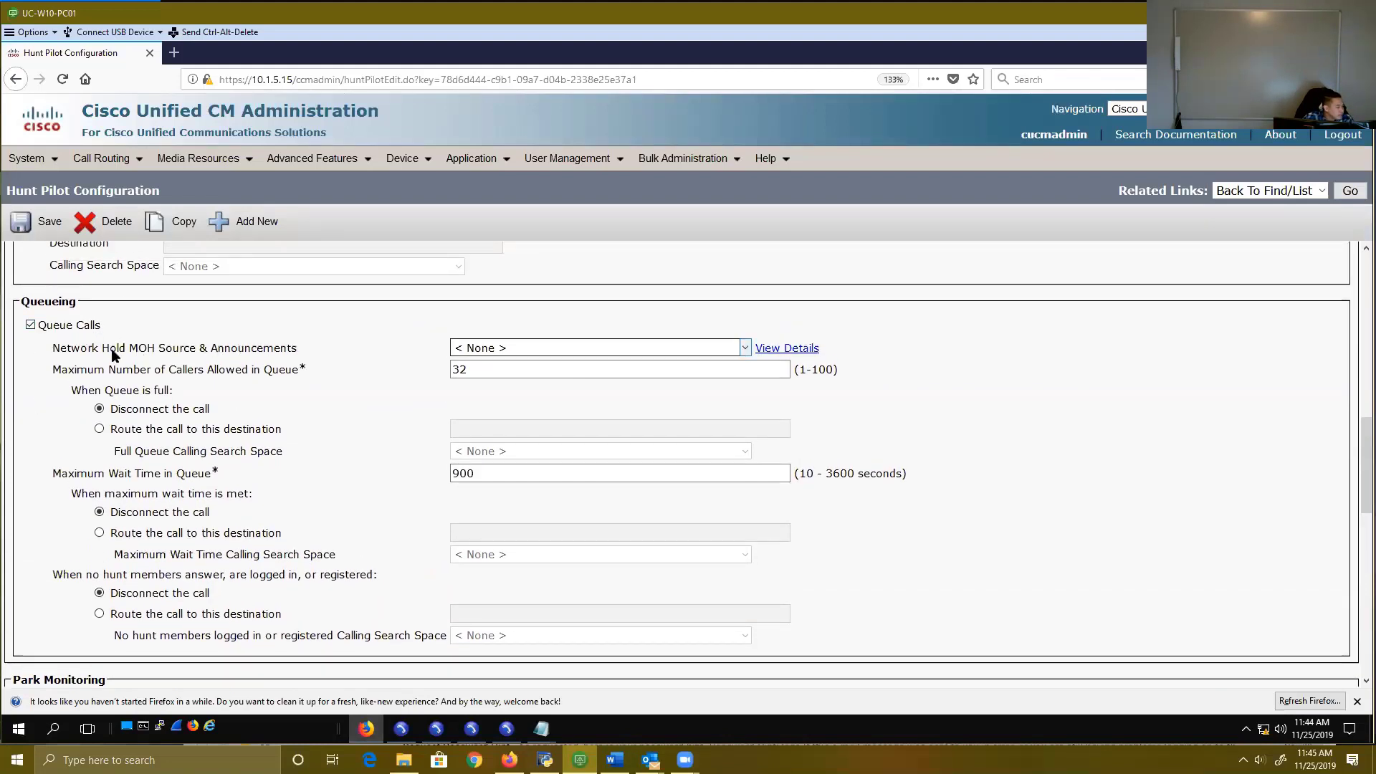
pyautogui.click(605, 347)
pyautogui.click(543, 391)
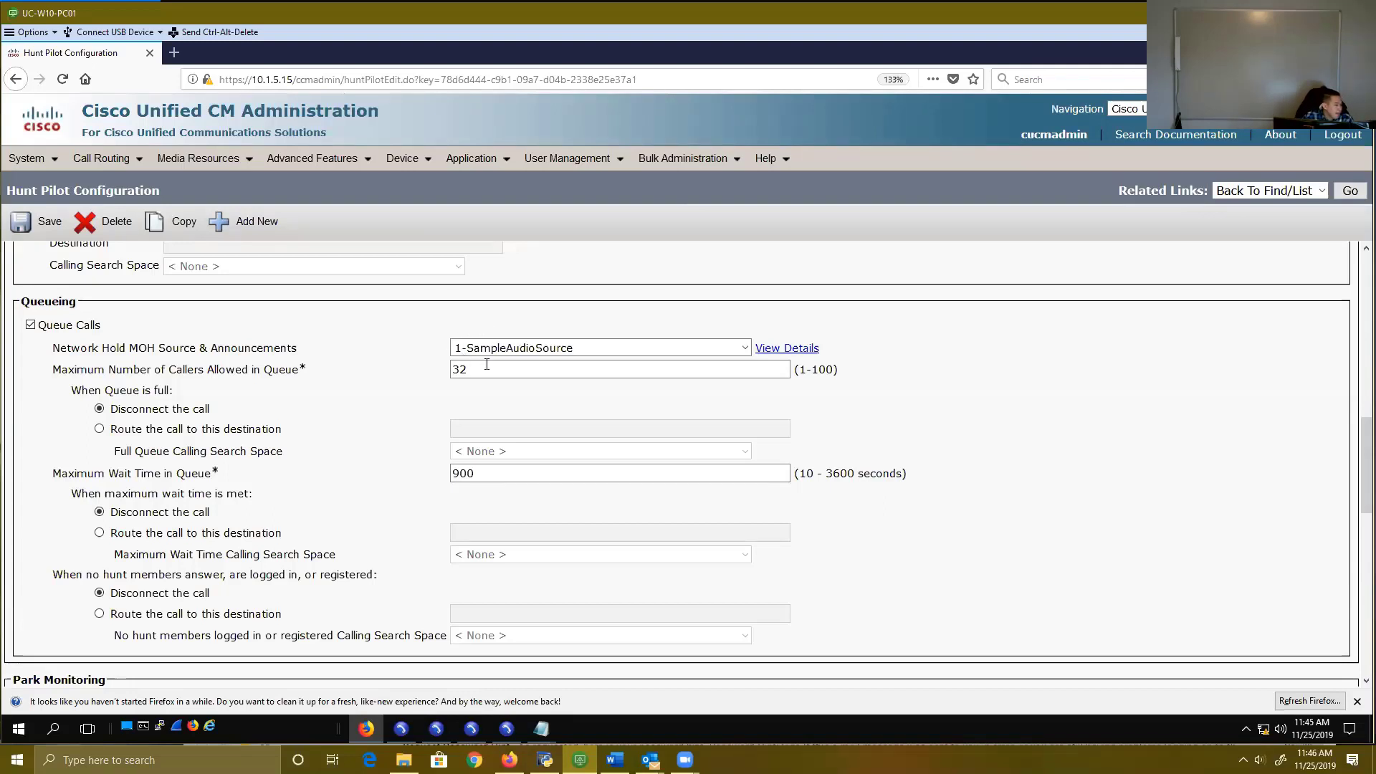
# Step: Highlight the maximum number of callers allowed in the queue and the upper limit of its permitted range
pyautogui.moveTo(486, 364); pyautogui.dragTo(185, 369)
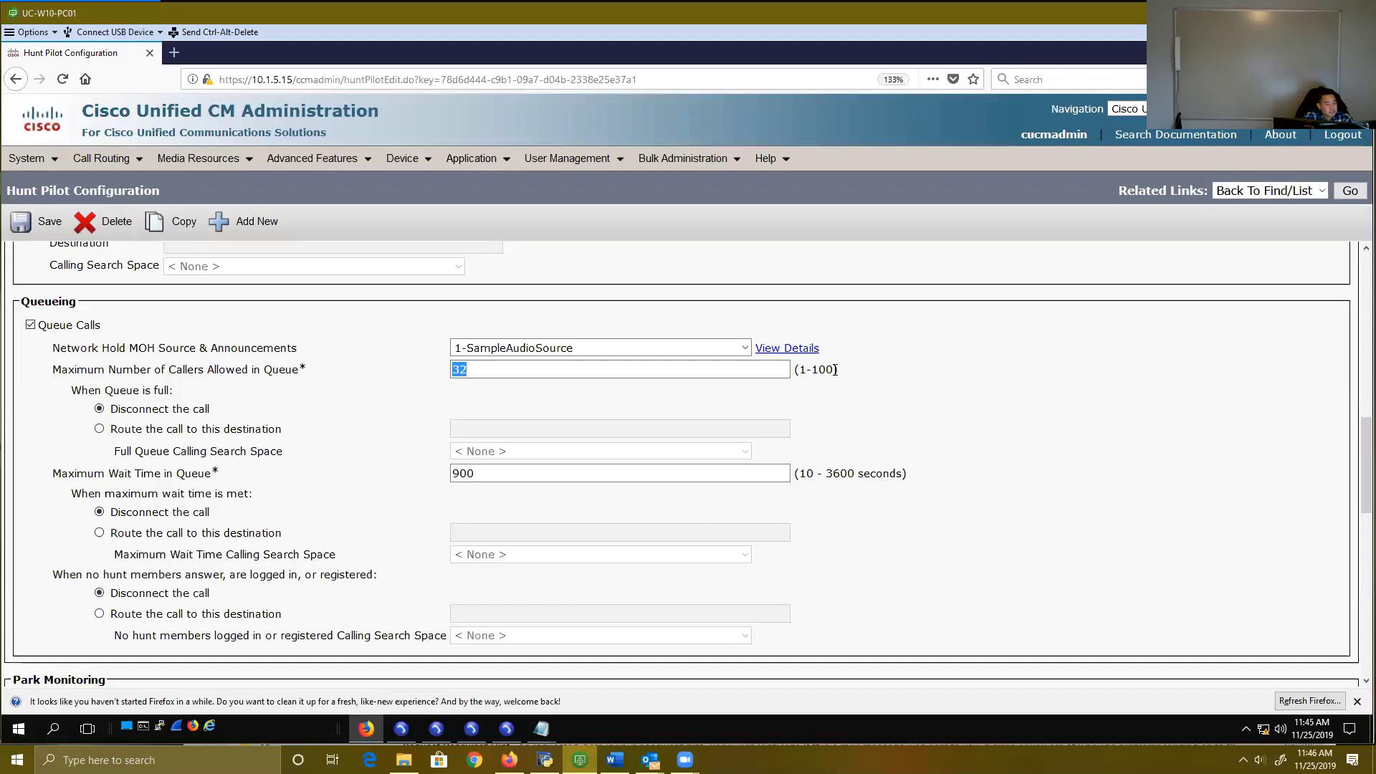
pyautogui.moveTo(835, 370); pyautogui.dragTo(808, 370)
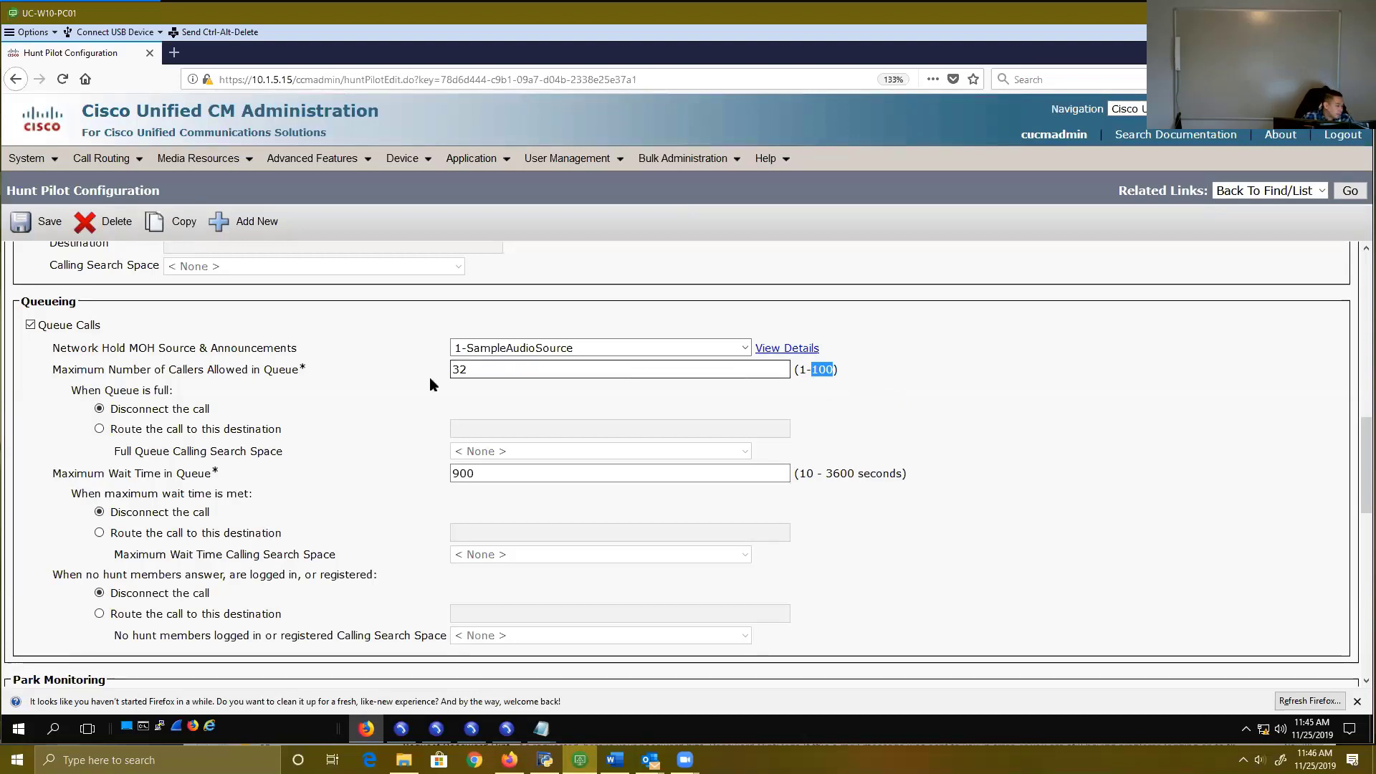
pyautogui.click(462, 369)
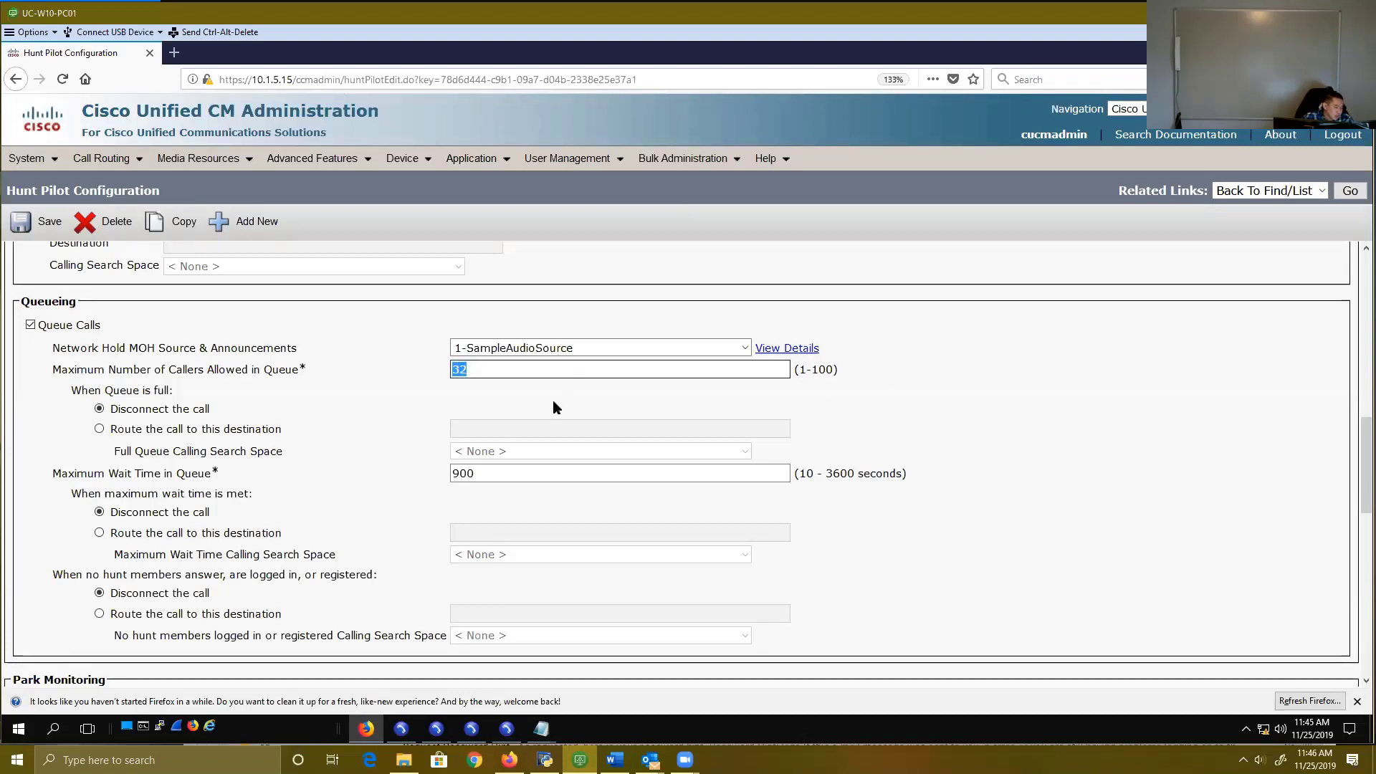
pyautogui.click(524, 408)
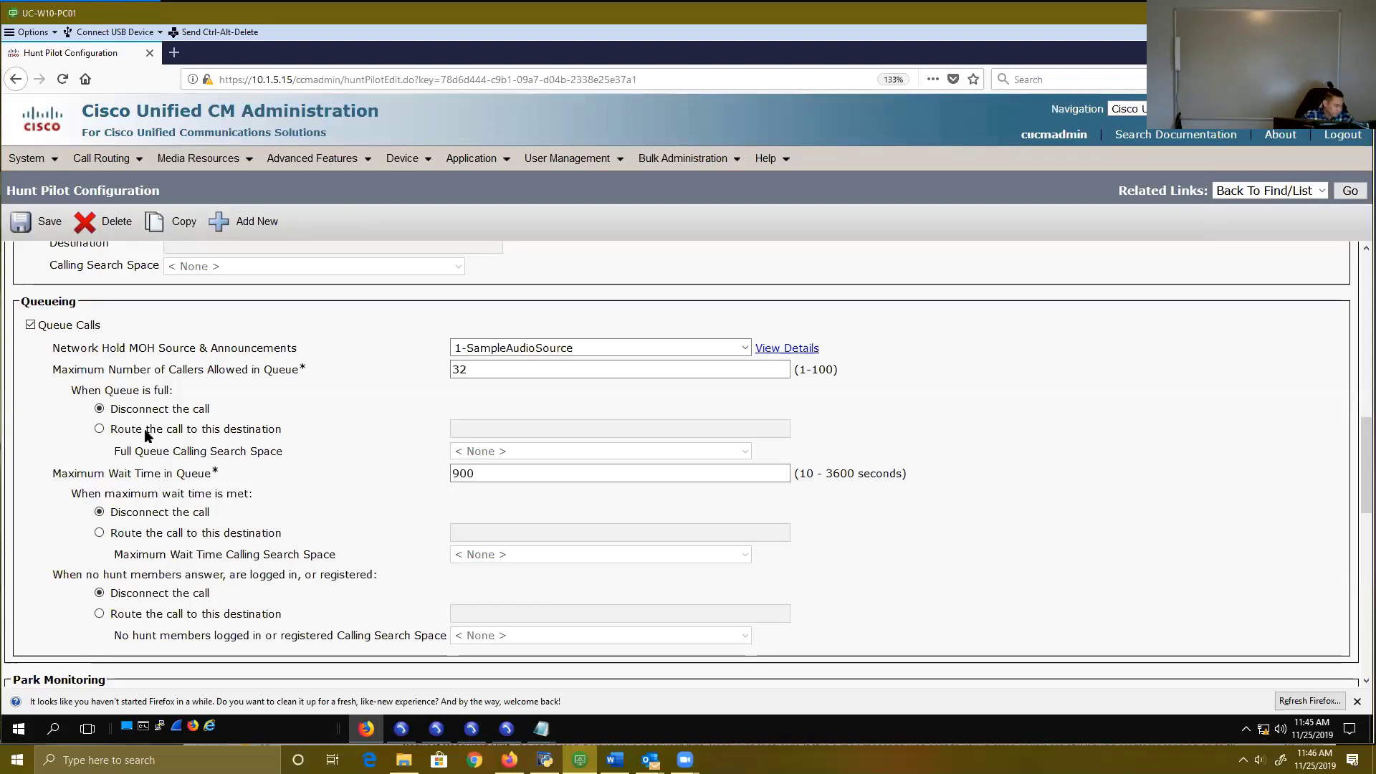
# Step: Route calls to destination 2001 when the queue is full
pyautogui.click(100, 429)
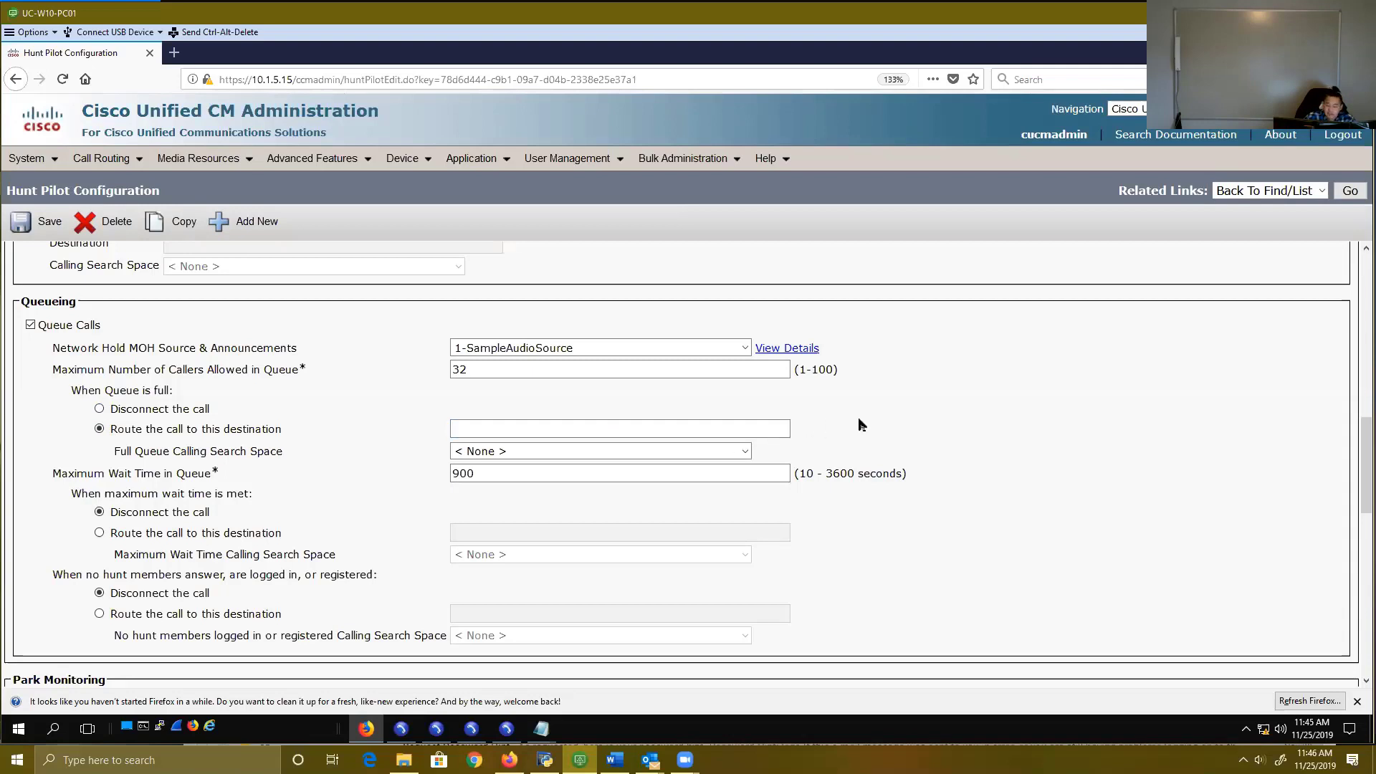
pyautogui.write('2998')
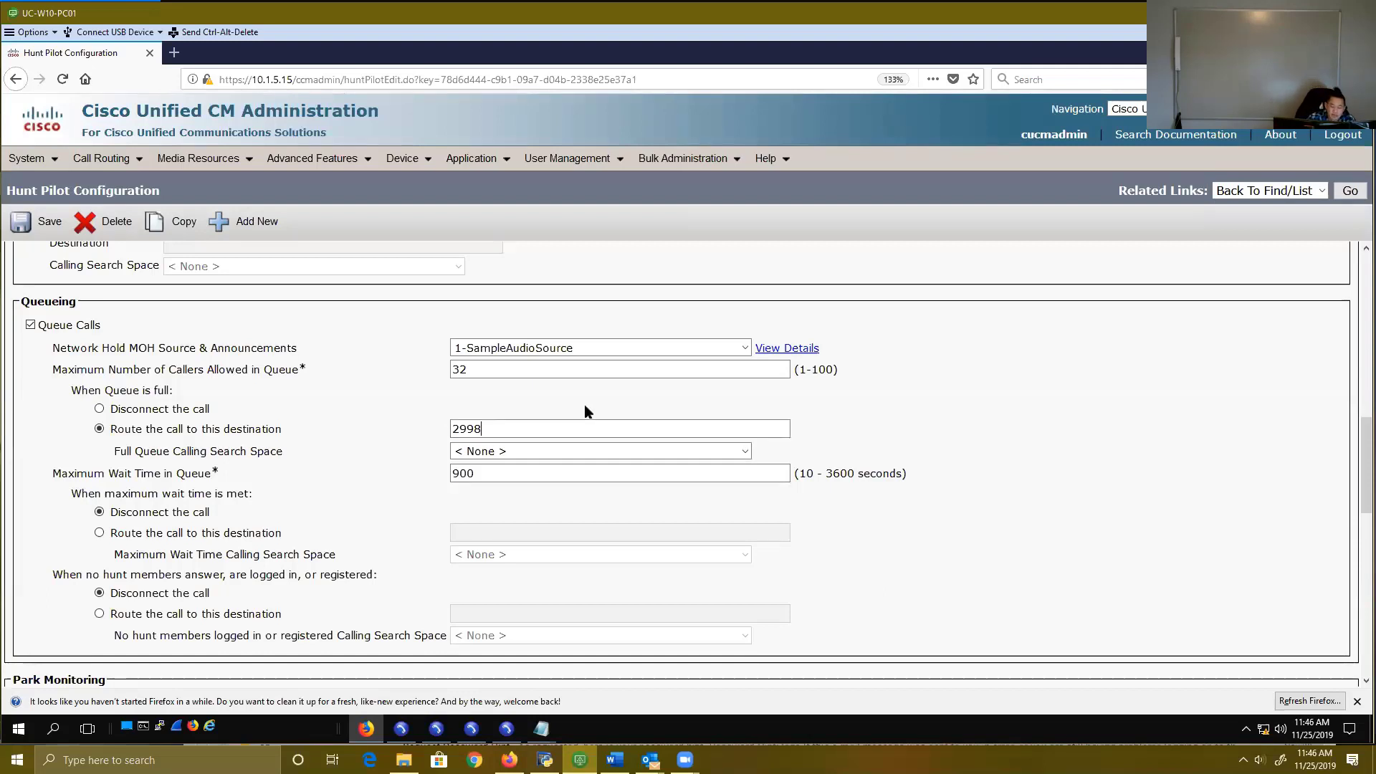
pyautogui.press('BackSpace')
pyautogui.press('BackSpace')
pyautogui.press('BackSpace')
pyautogui.press('BackSpace')
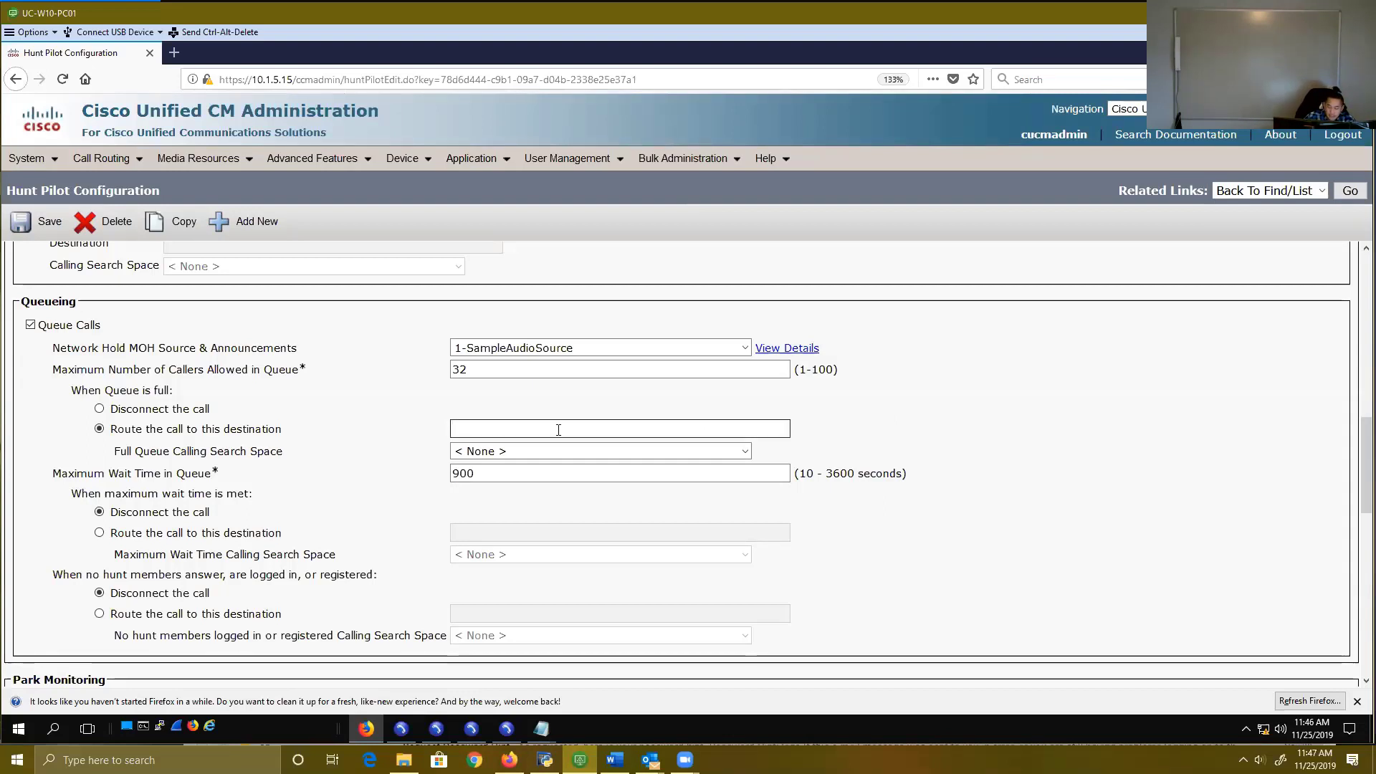
pyautogui.write('2')
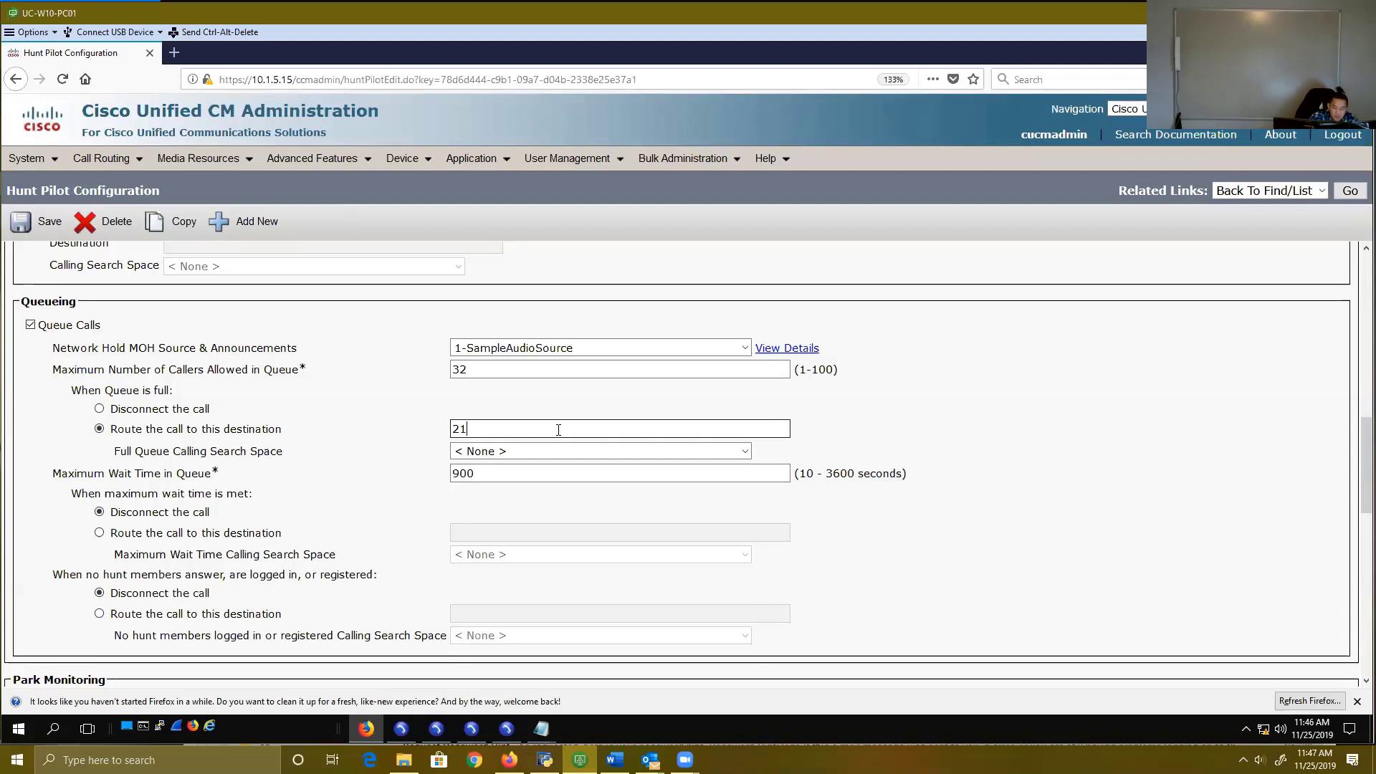
pyautogui.write('001')
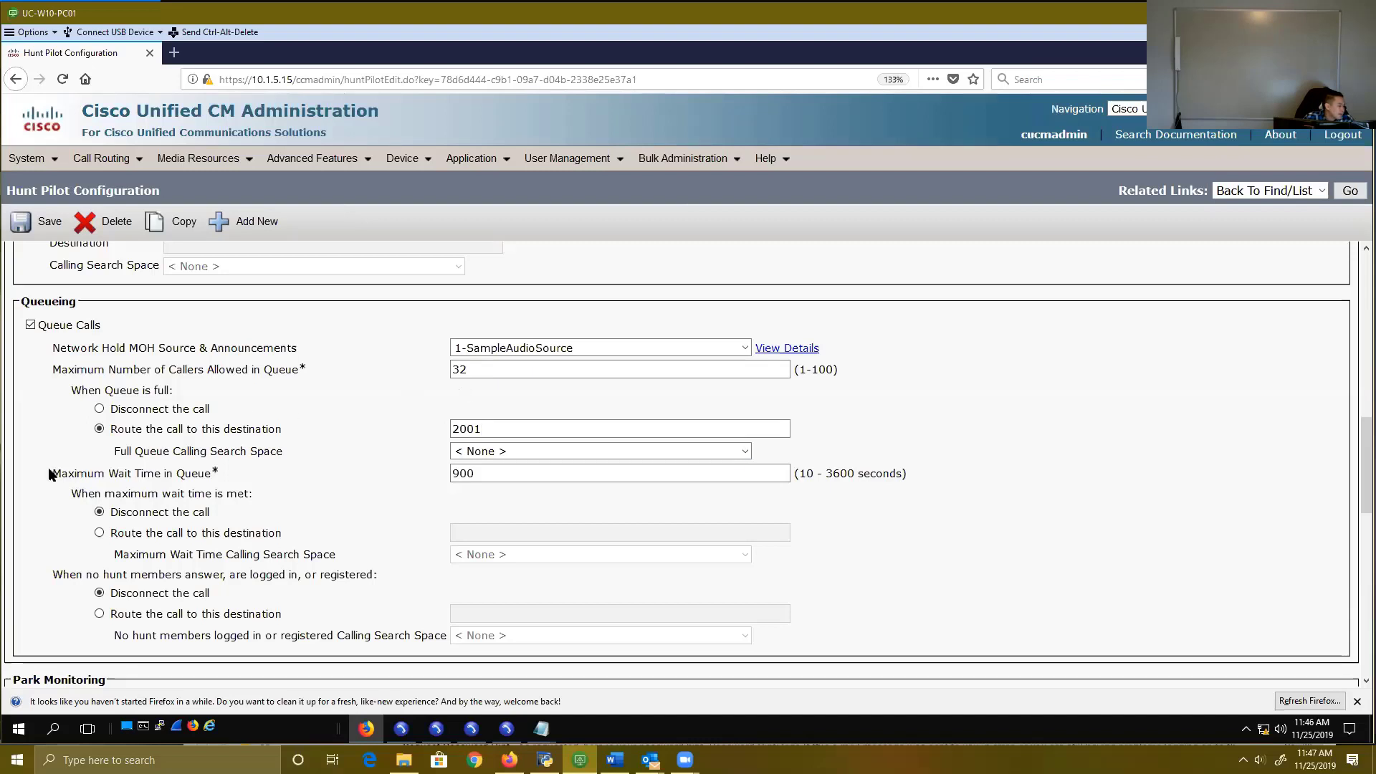
# Step: Highlight the maximum wait time setting and its upper limit, and route calls to destination 2001 when that time is met
pyautogui.moveTo(51, 473); pyautogui.dragTo(215, 486)
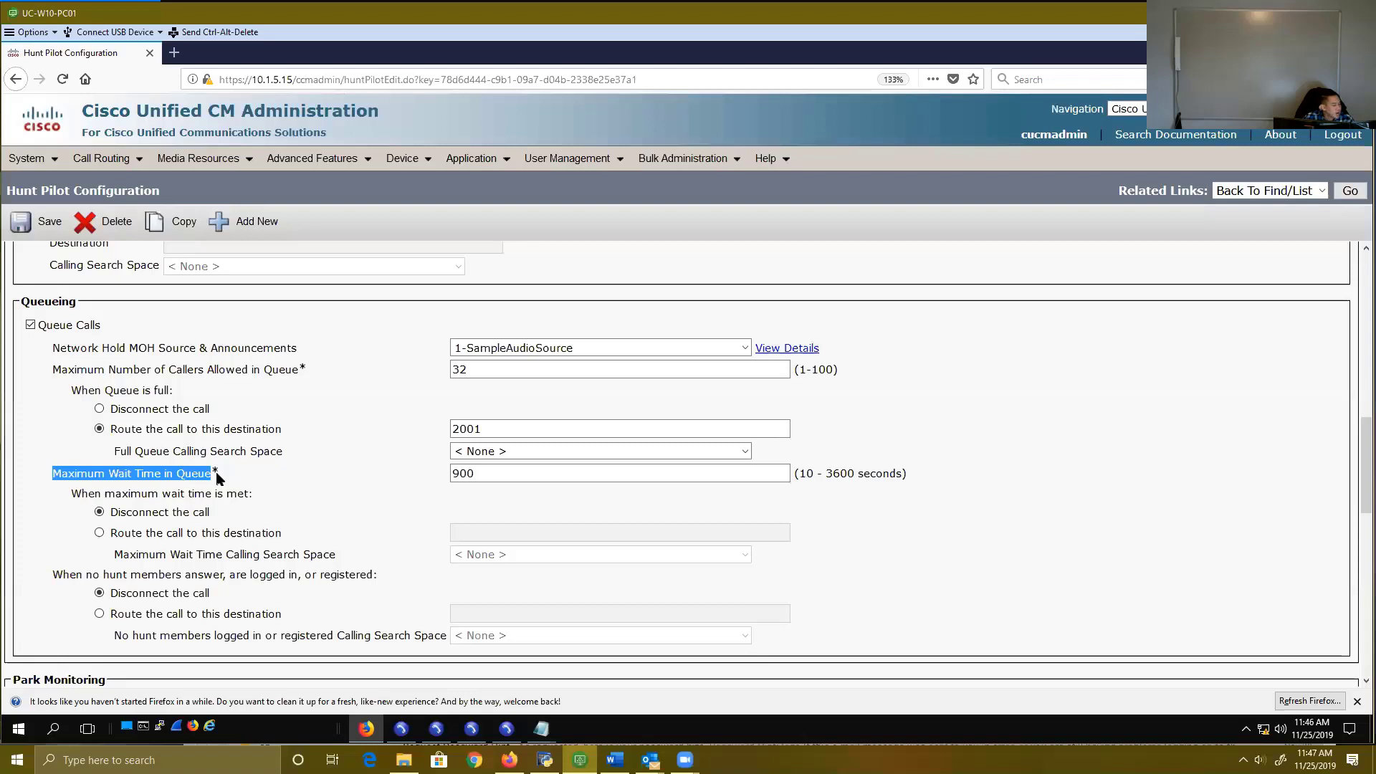
pyautogui.click(483, 473)
pyautogui.hotkey('ctrl', 'a')
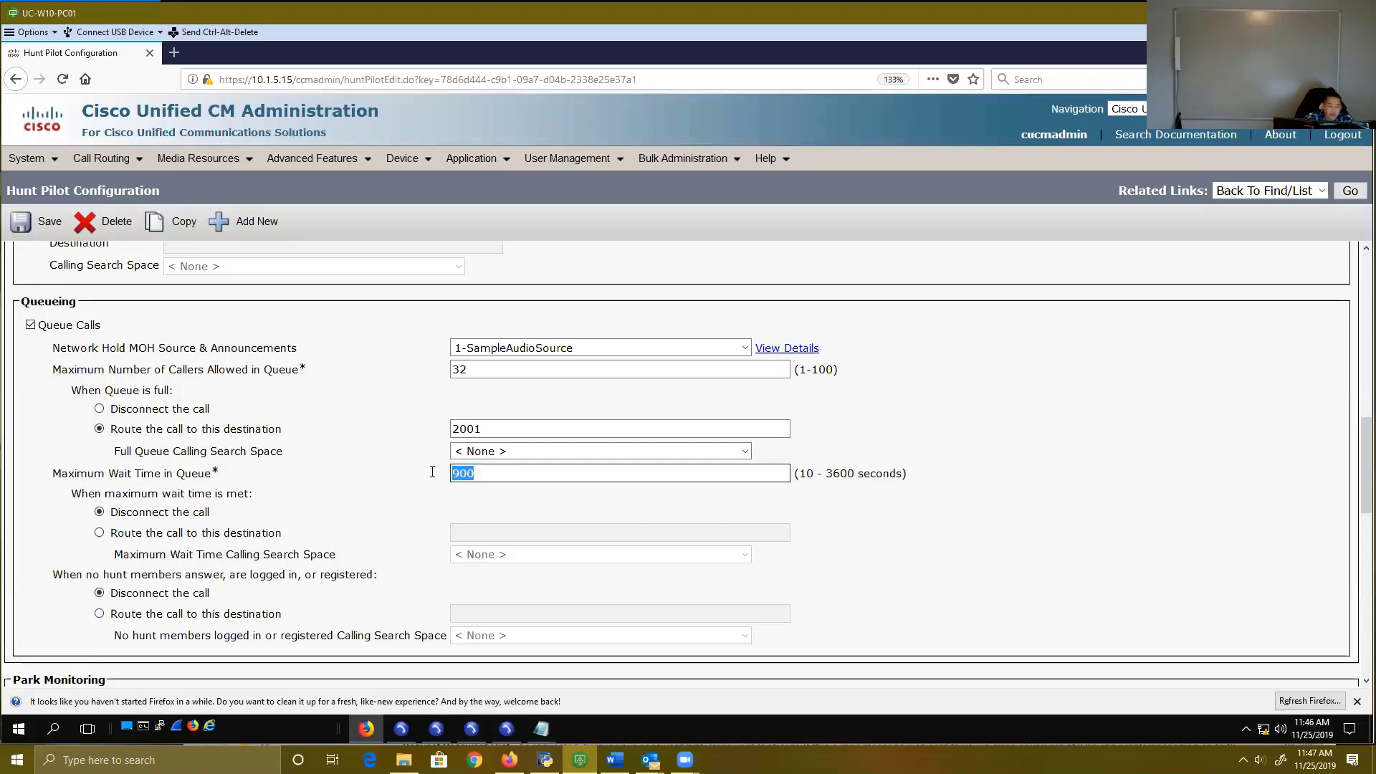
pyautogui.moveTo(854, 473); pyautogui.dragTo(825, 478)
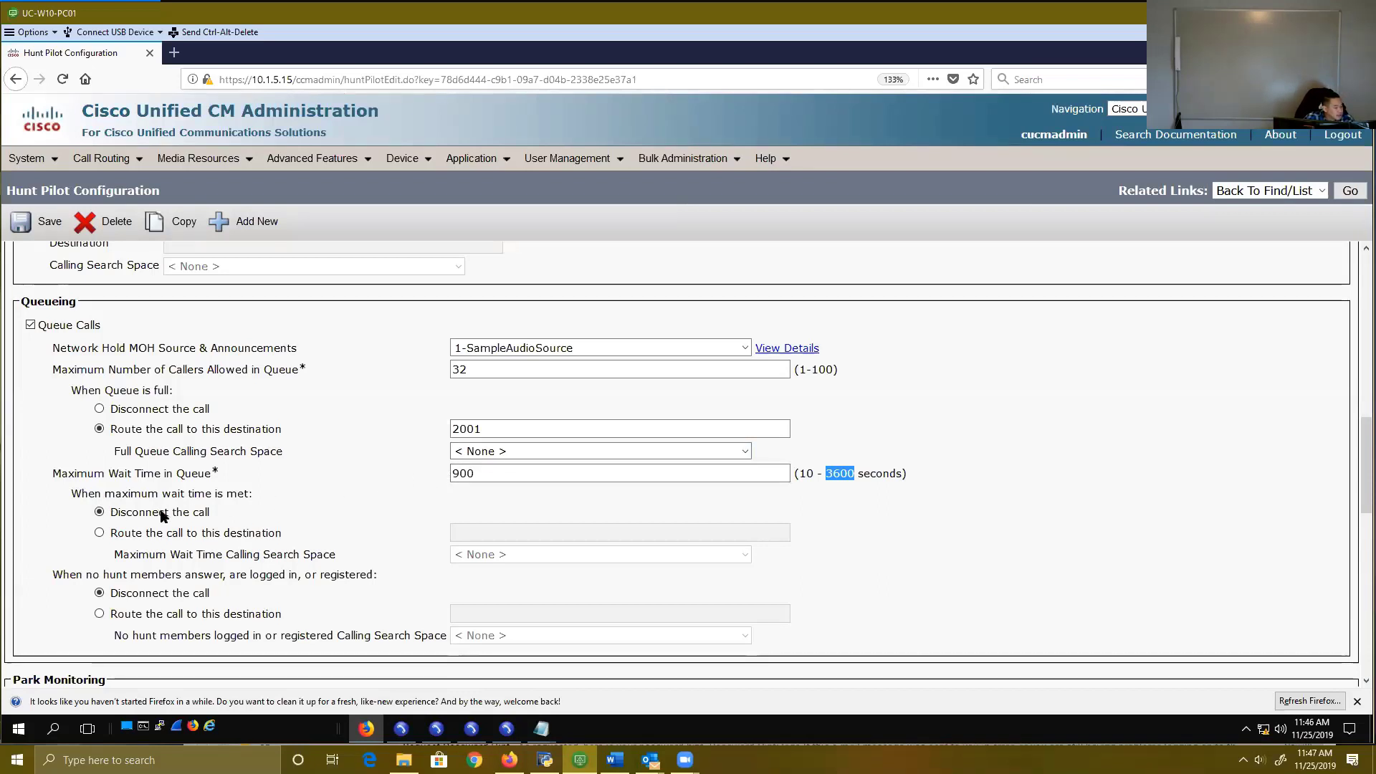
pyautogui.click(99, 532)
pyautogui.write('2001')
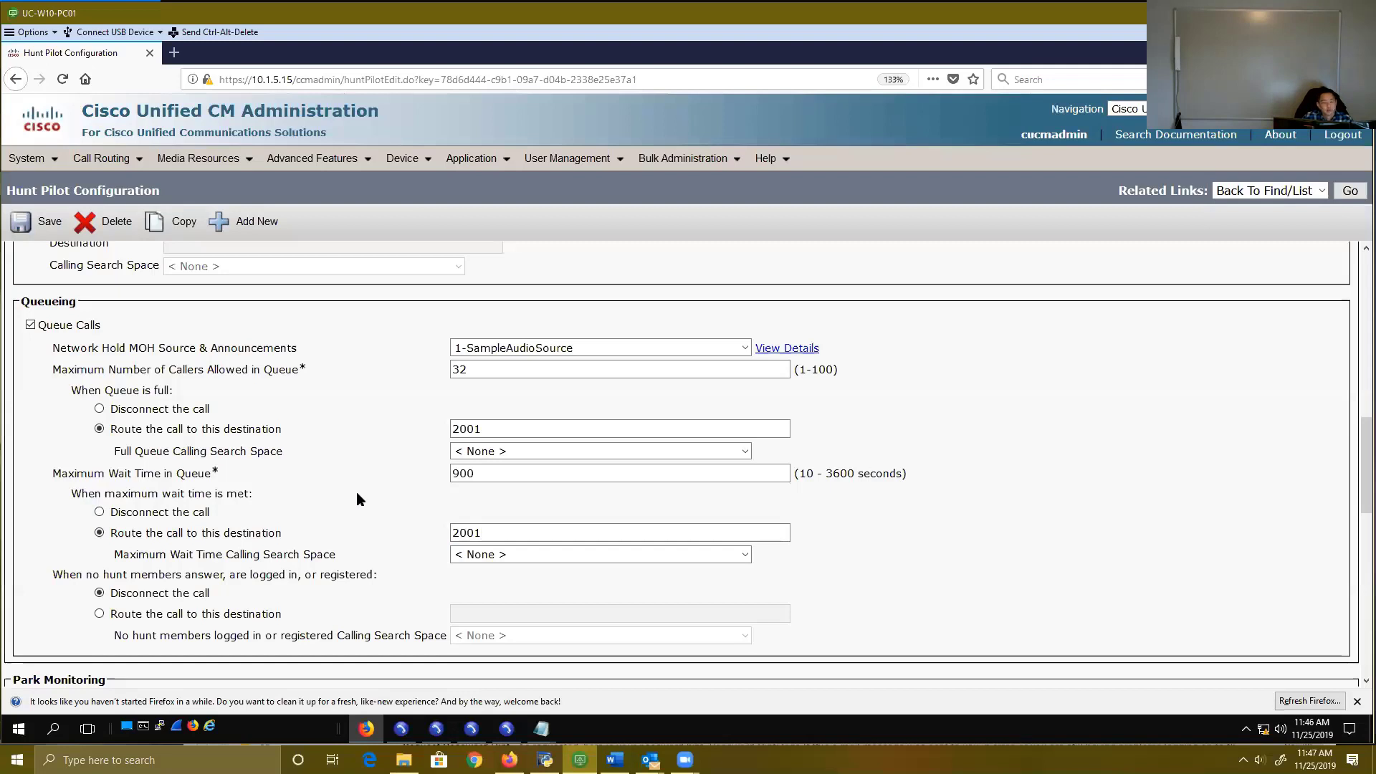
# Step: Route calls to destination 2001 when no hunt members answer, are logged in, or registered
pyautogui.scroll(-3, 356, 497)
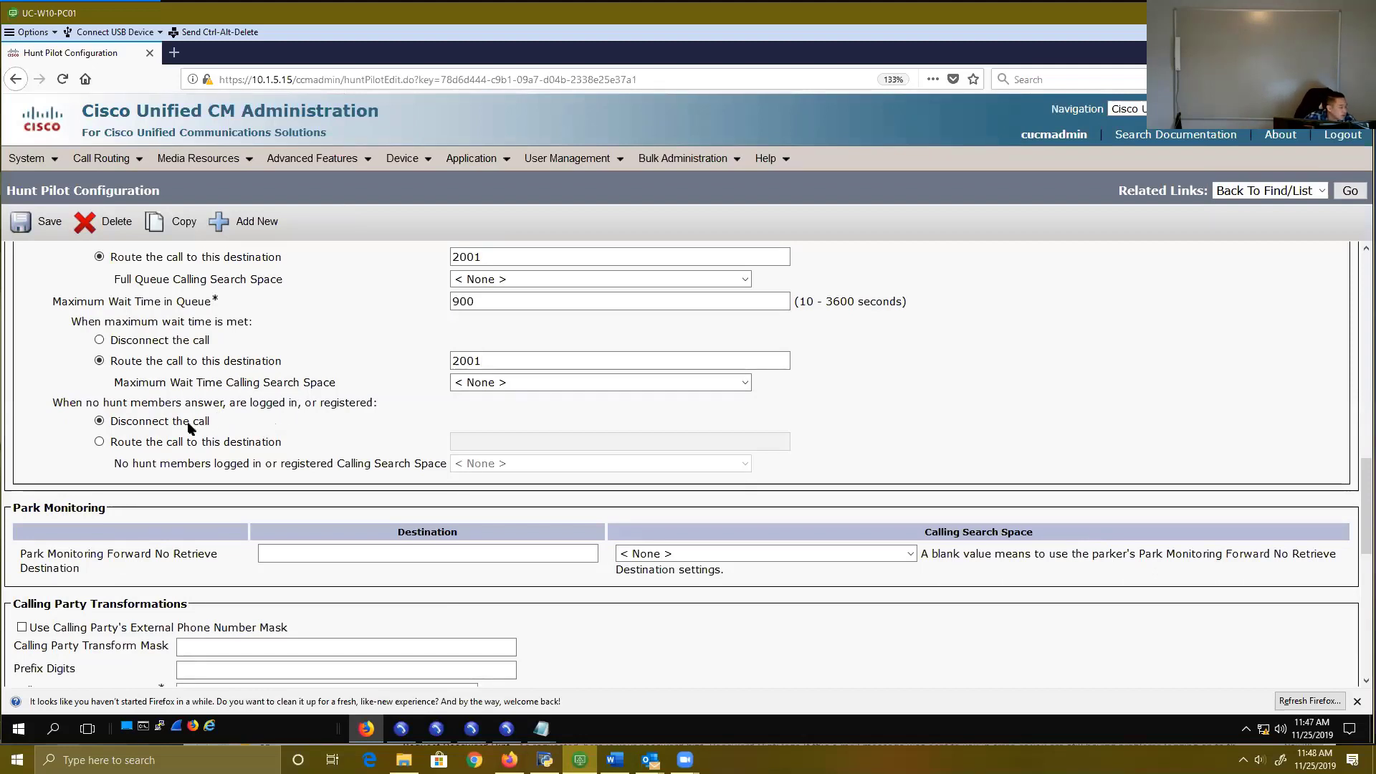
pyautogui.click(100, 443)
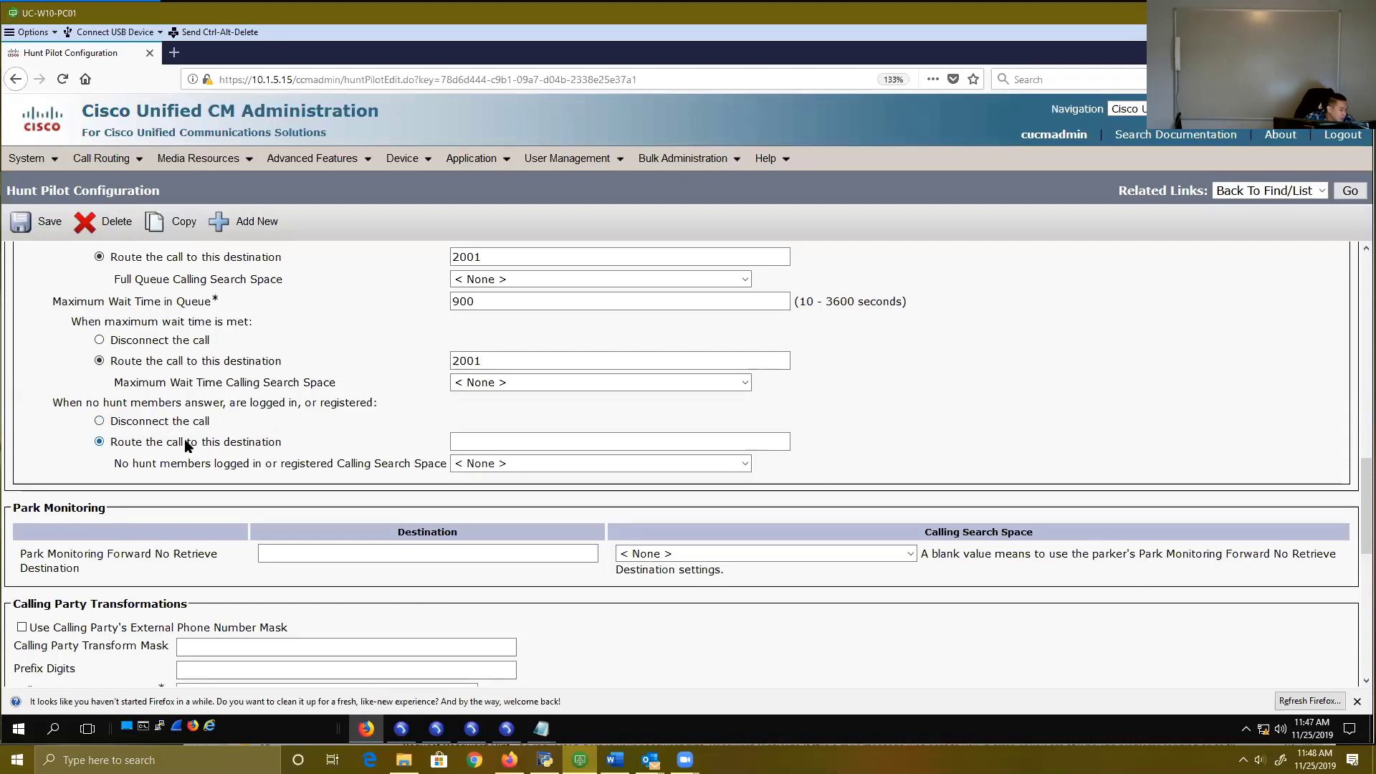
pyautogui.click(507, 442)
pyautogui.write('2001')
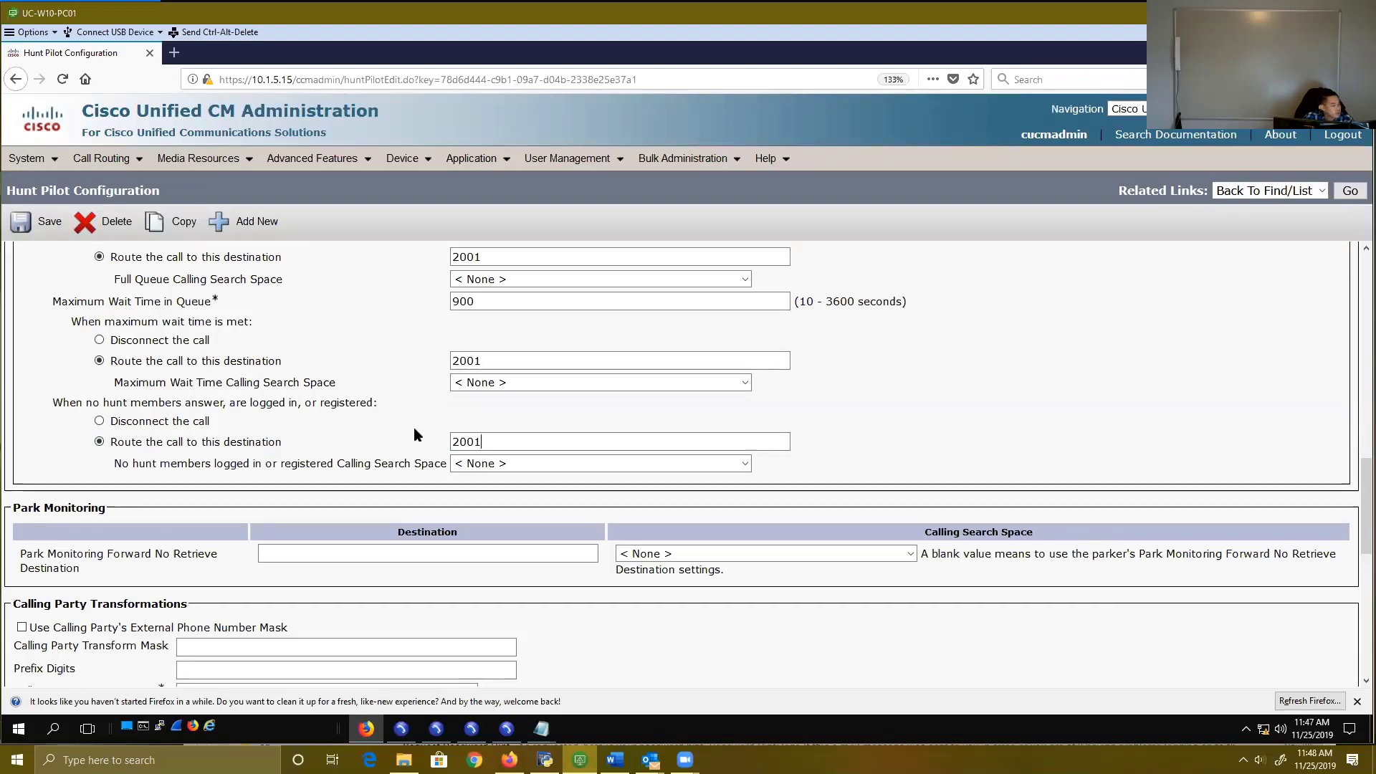
# Step: Highlight the Forward Hunt No Answer and Forward Hunt Busy settings, clear the highlight, and return to the Queueing settings
pyautogui.scroll(2, 416, 434)
pyautogui.scroll(6, 415, 433)
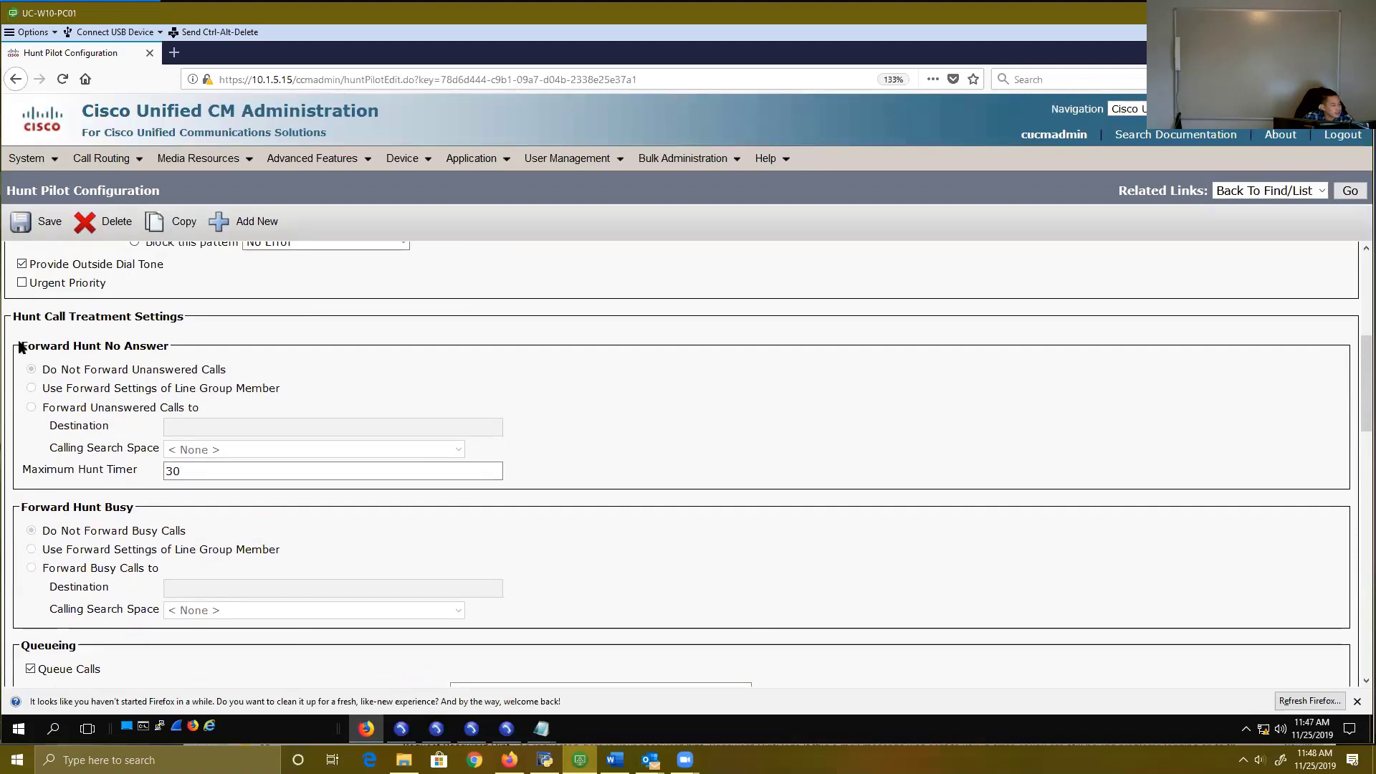
pyautogui.moveTo(19, 347); pyautogui.dragTo(210, 609)
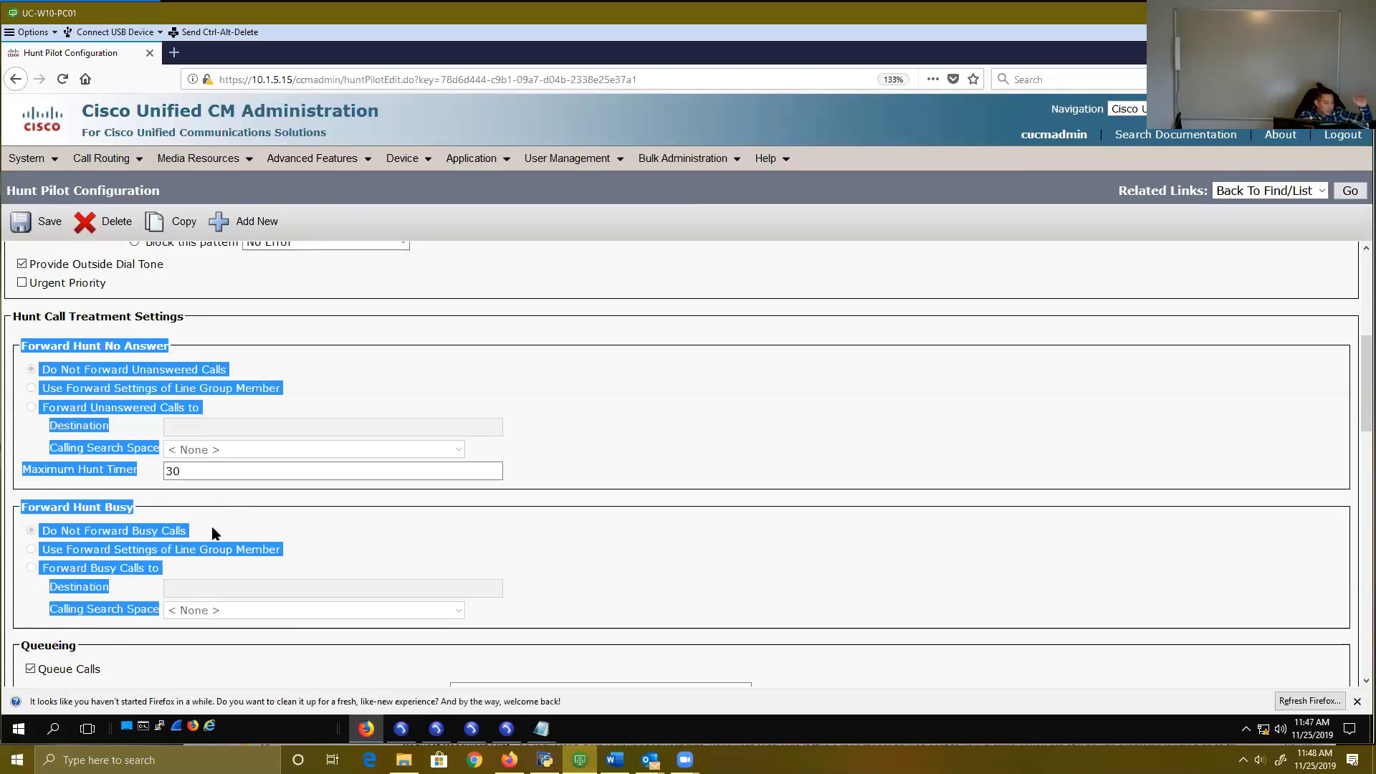
pyautogui.click(230, 517)
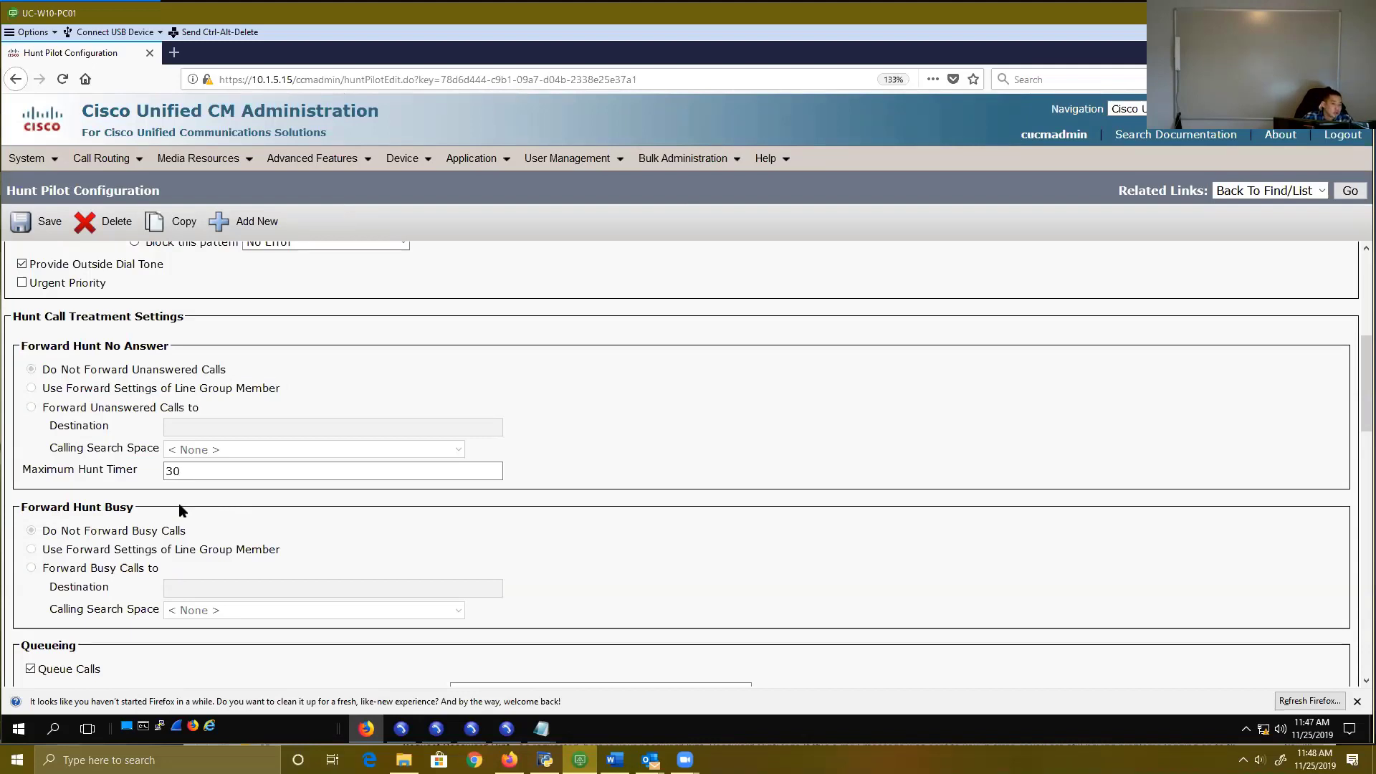
pyautogui.scroll(-5, 181, 510)
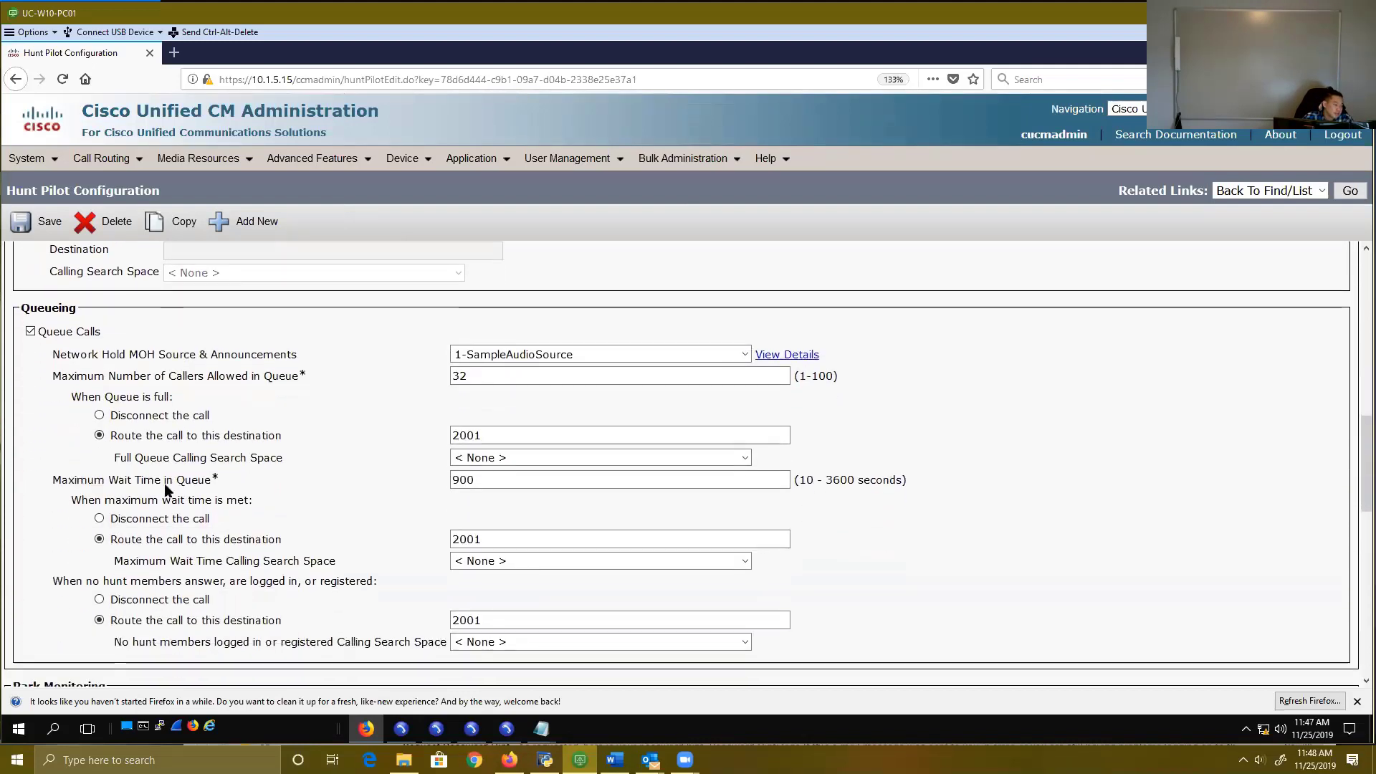